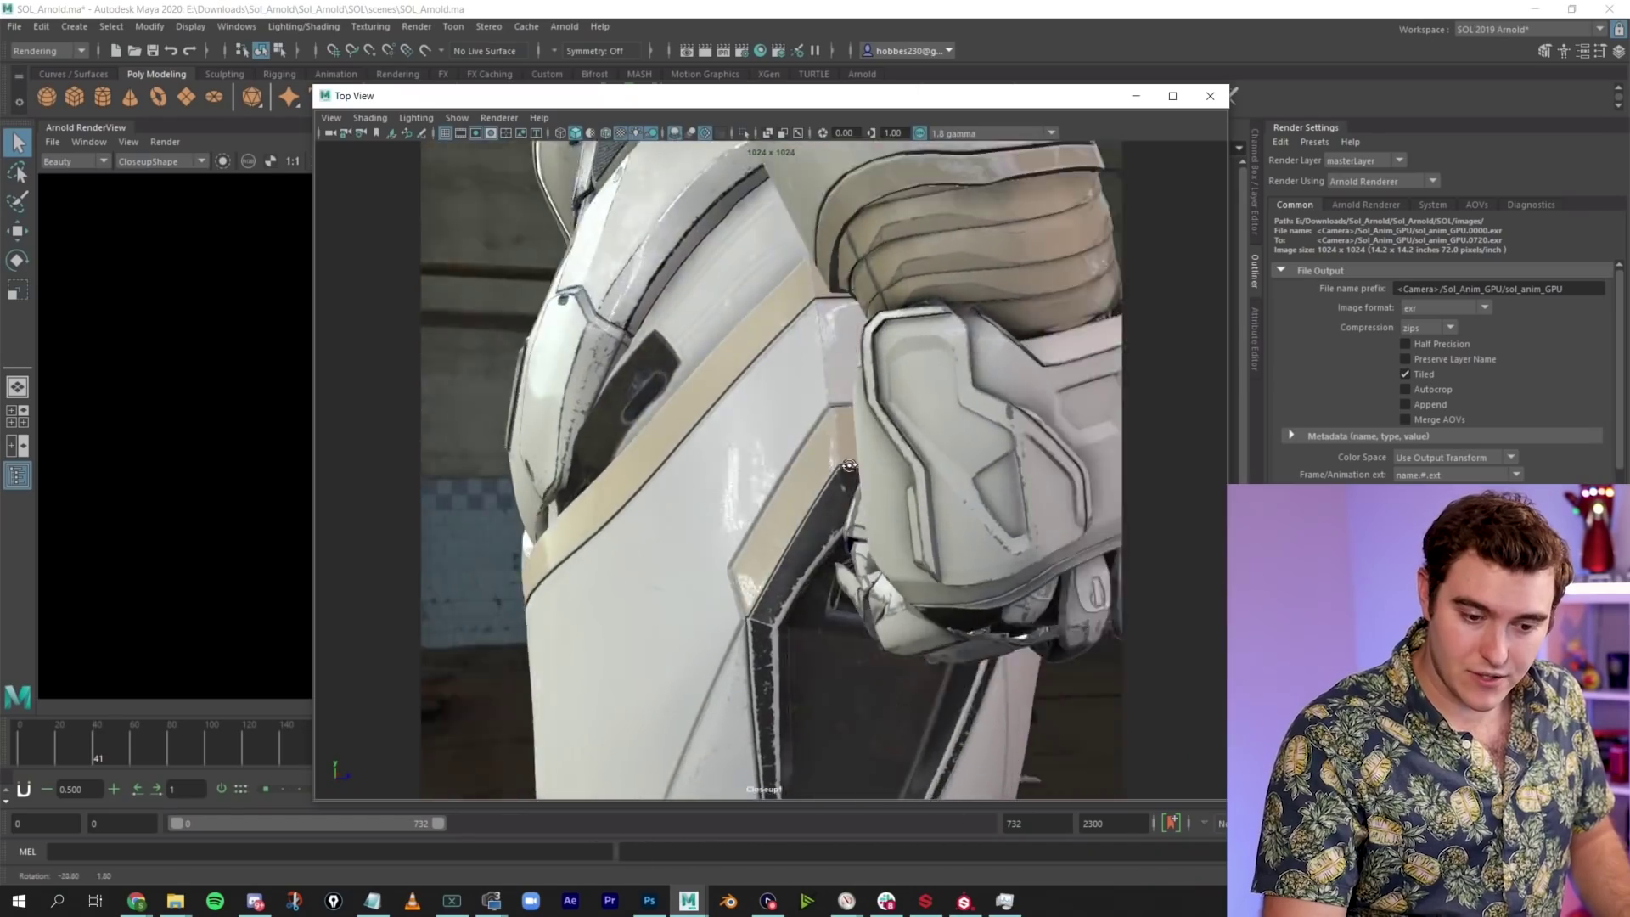
Select the torso armour and helmet, switch to wireframe, and orbit and zoom to inspect them
{"action": "left_click", "coordinate": [807, 268]}
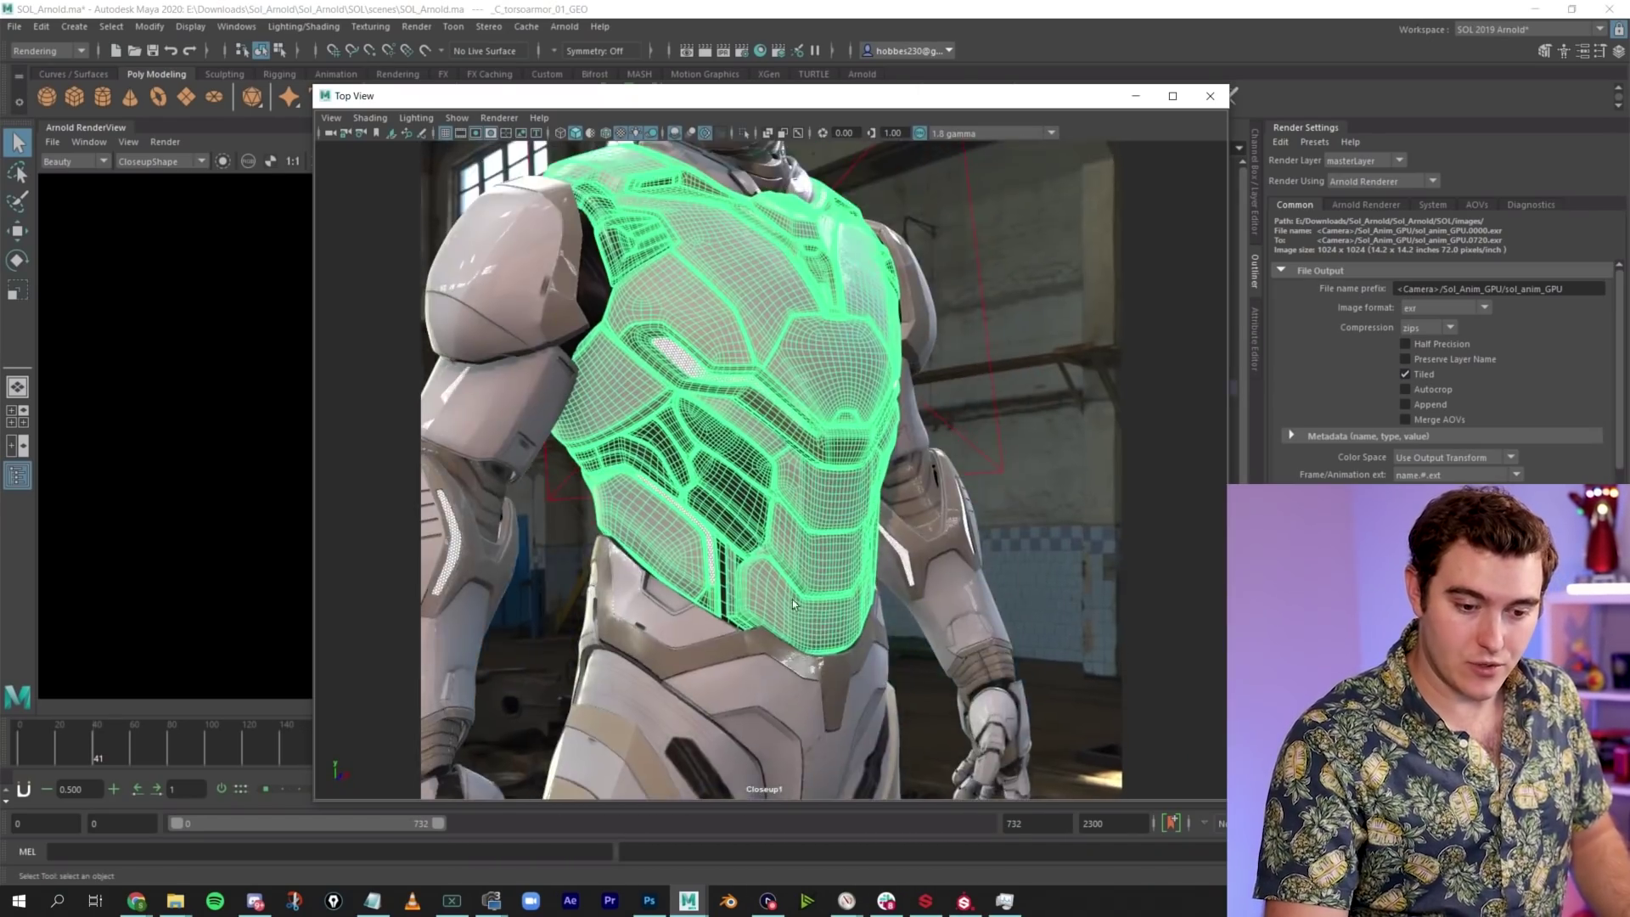
{"action": "left_click", "coordinate": [793, 436]}
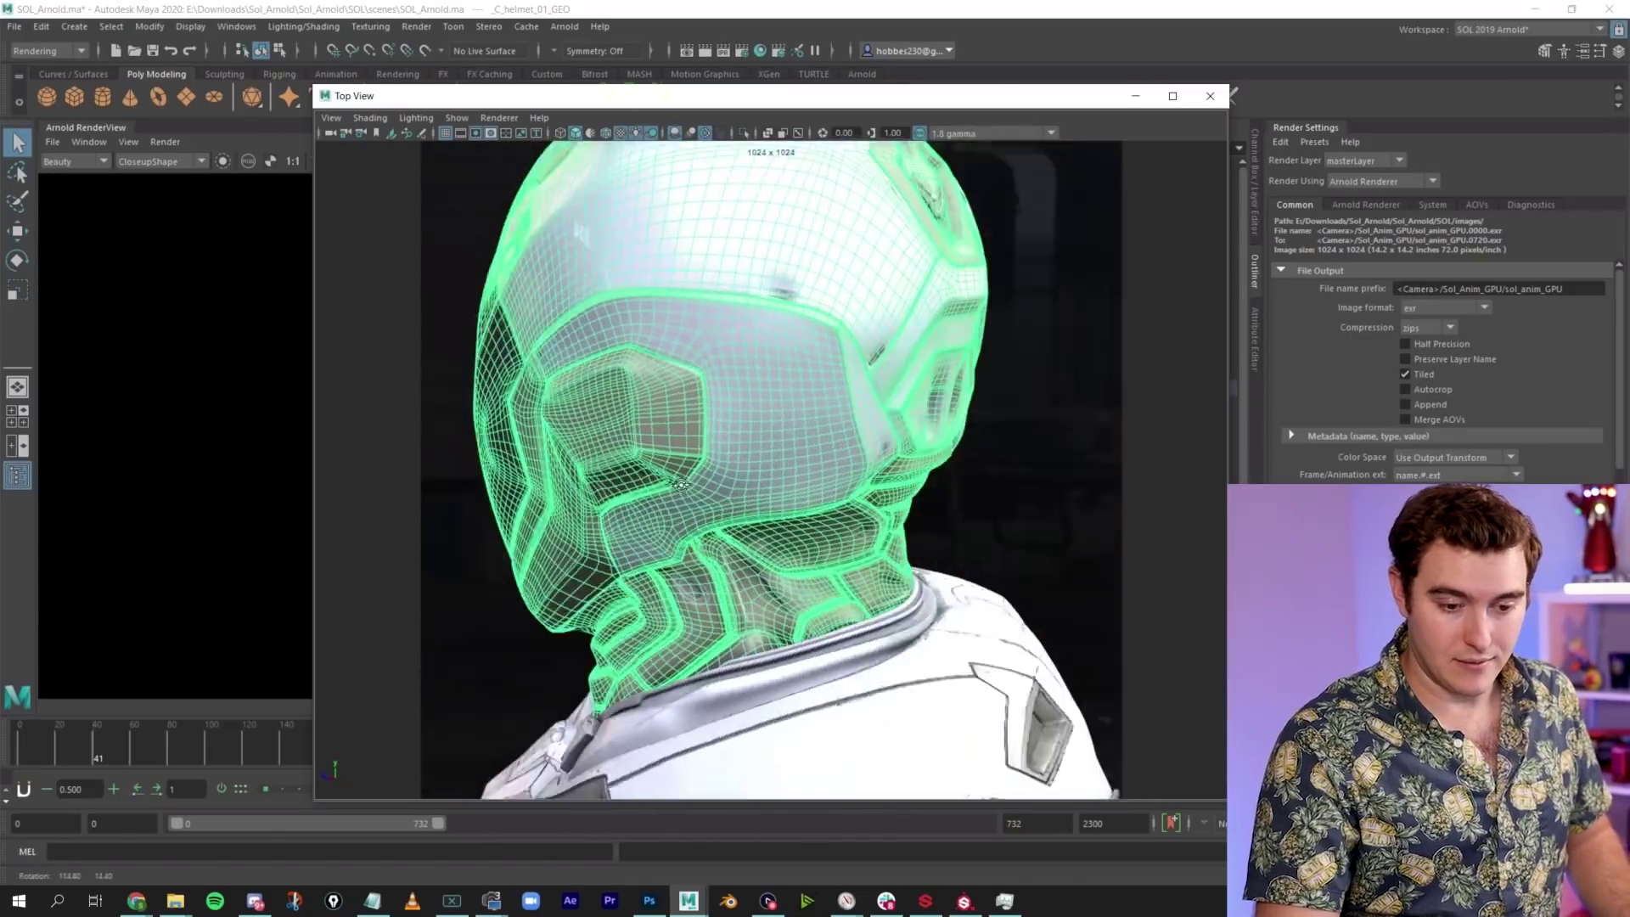
{"action": "key", "text": "4"}
{"action": "mouse_move", "coordinate": [807, 577]}
{"action": "left_mouse_down", "text": "alt"}
{"action": "mouse_move", "coordinate": [778, 559]}
{"action": "mouse_move", "coordinate": [813, 567]}
{"action": "left_mouse_up", "text": "alt"}
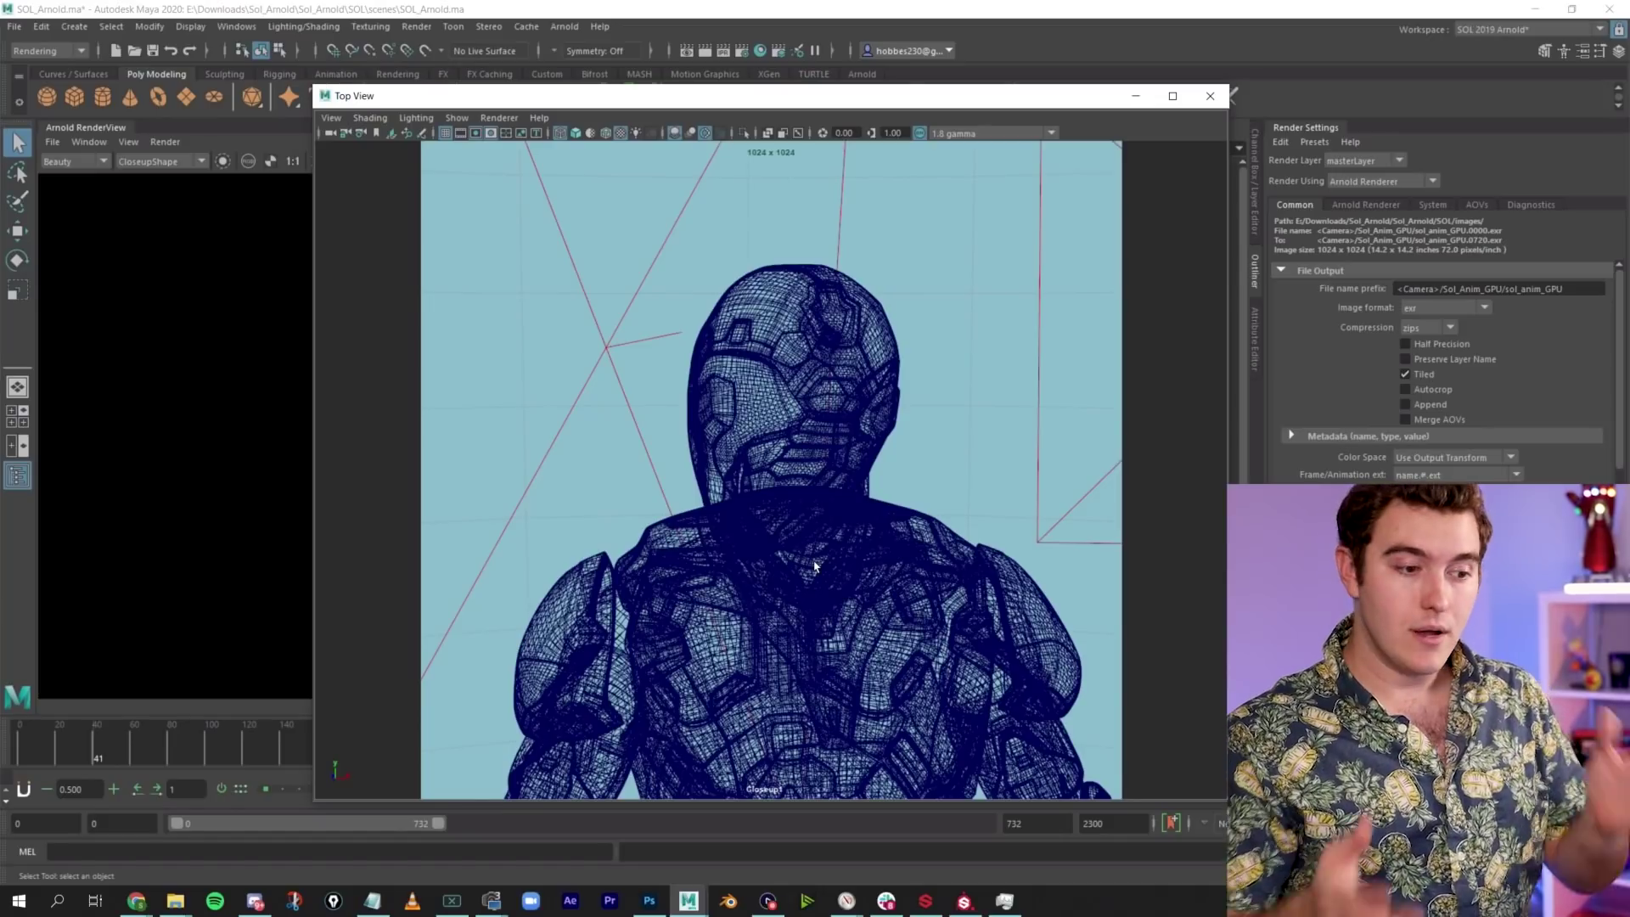
{"action": "scroll", "coordinate": [879, 547], "scroll_direction": "up", "scroll_amount": 3}
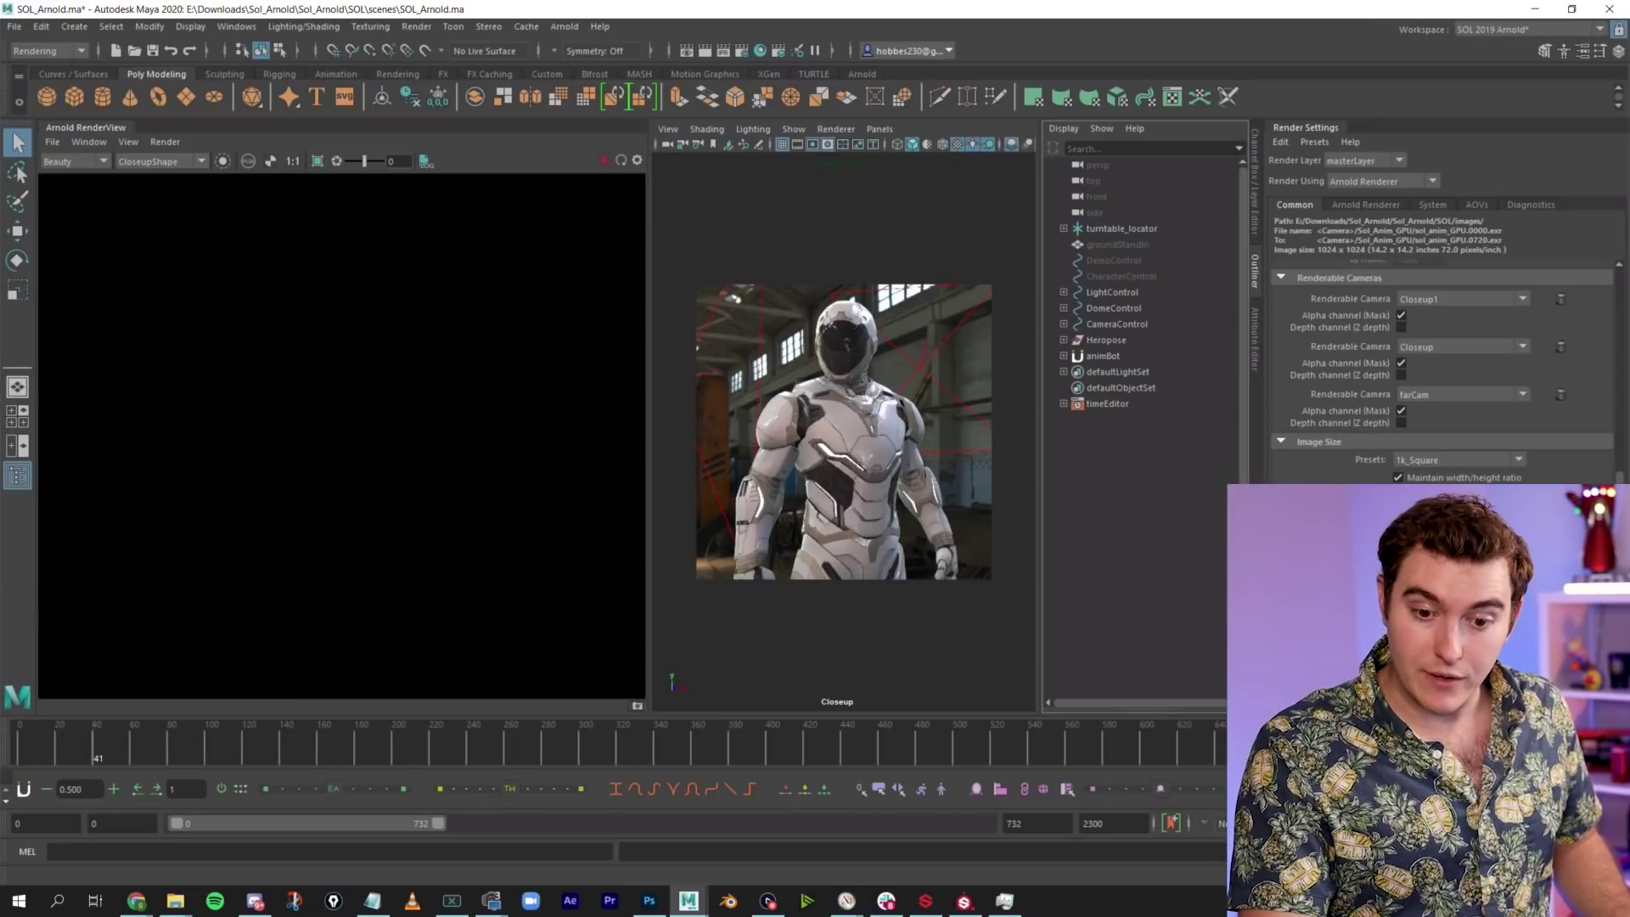
Show the Arnold Renderer sampling settings and start an IPR render of the Closeup camera
{"action": "left_click", "coordinate": [1369, 206]}
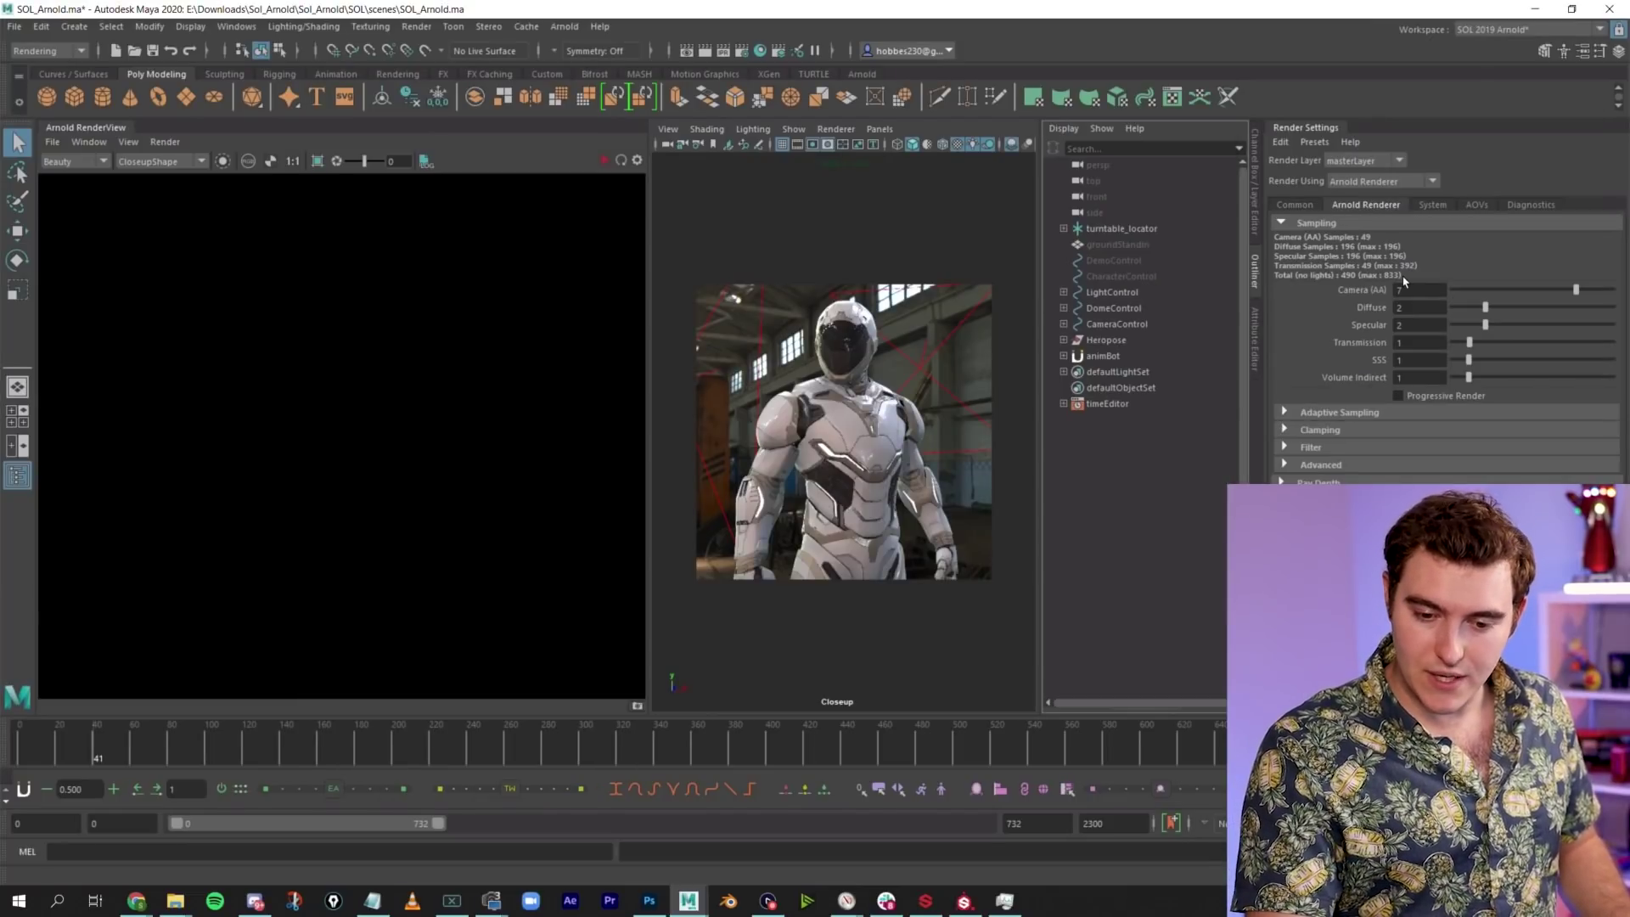
{"action": "left_click", "coordinate": [604, 160]}
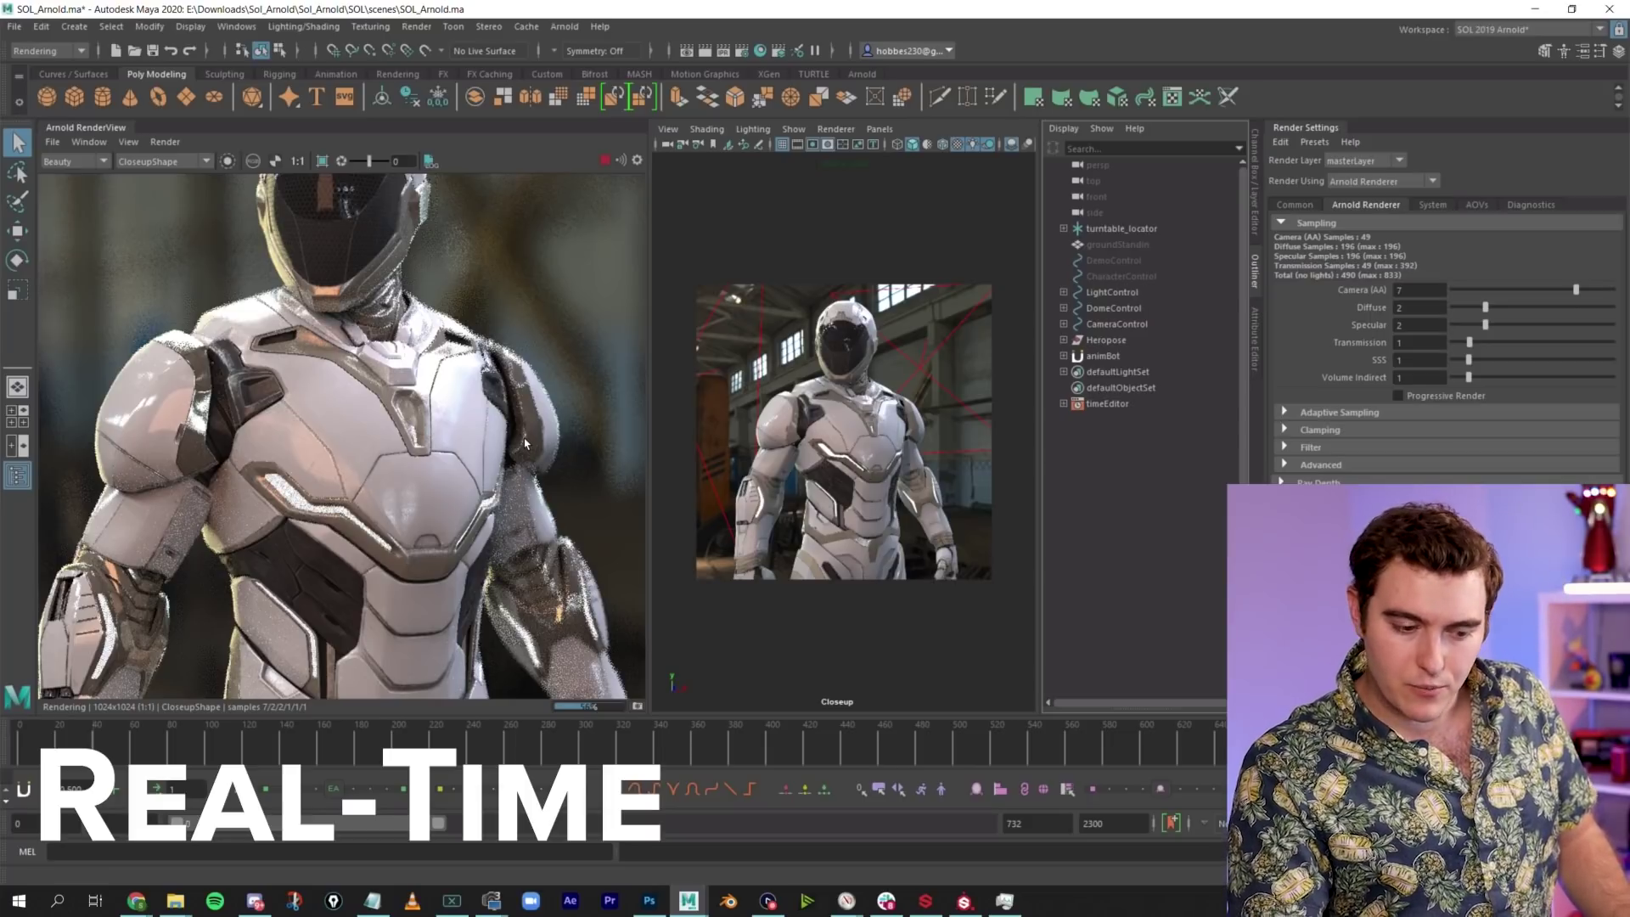
Zoom in and out on the live render and pan to show the whole helmet
{"action": "scroll", "coordinate": [525, 443], "scroll_direction": "down", "scroll_amount": 5}
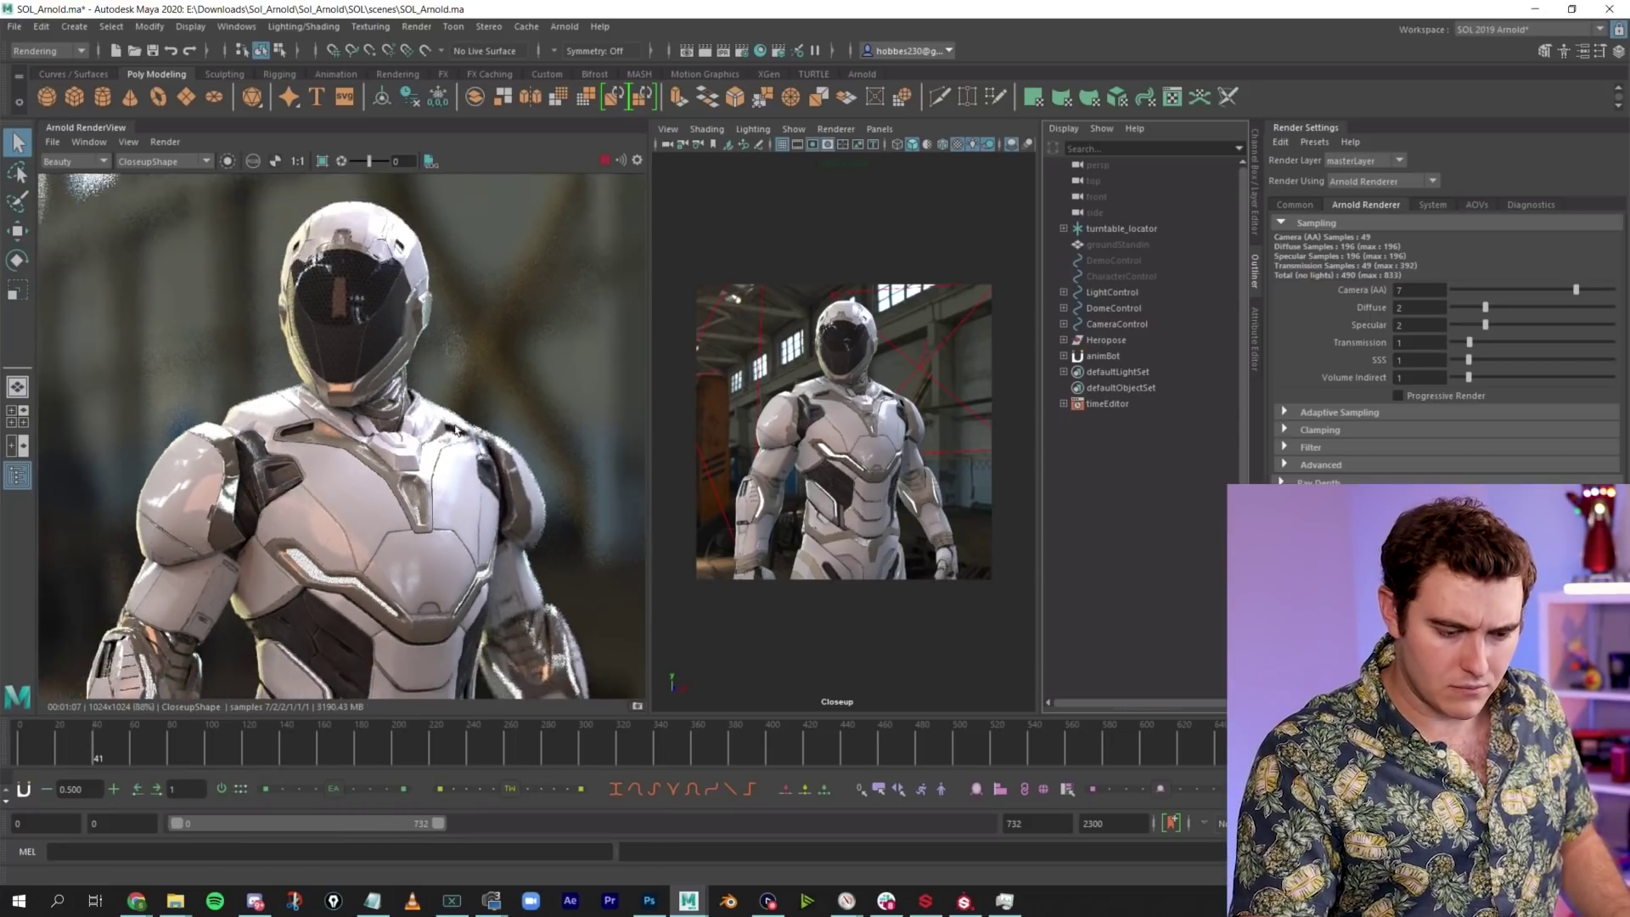
{"action": "scroll", "coordinate": [371, 407], "scroll_direction": "up", "scroll_amount": 4}
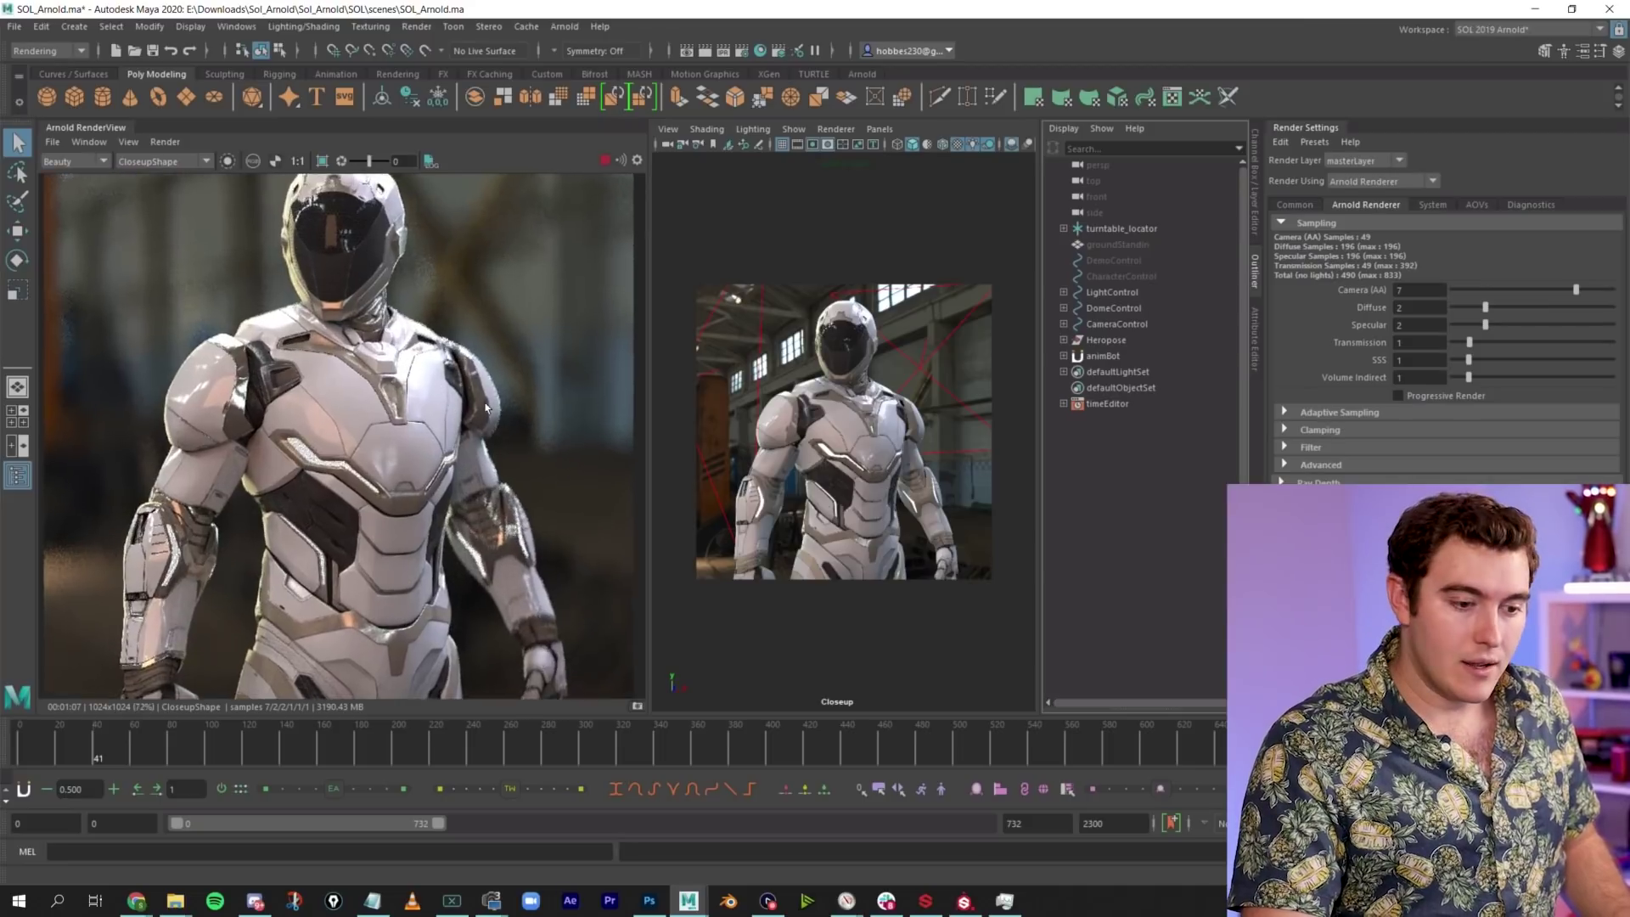
{"action": "scroll", "coordinate": [347, 404], "scroll_direction": "down", "scroll_amount": 1}
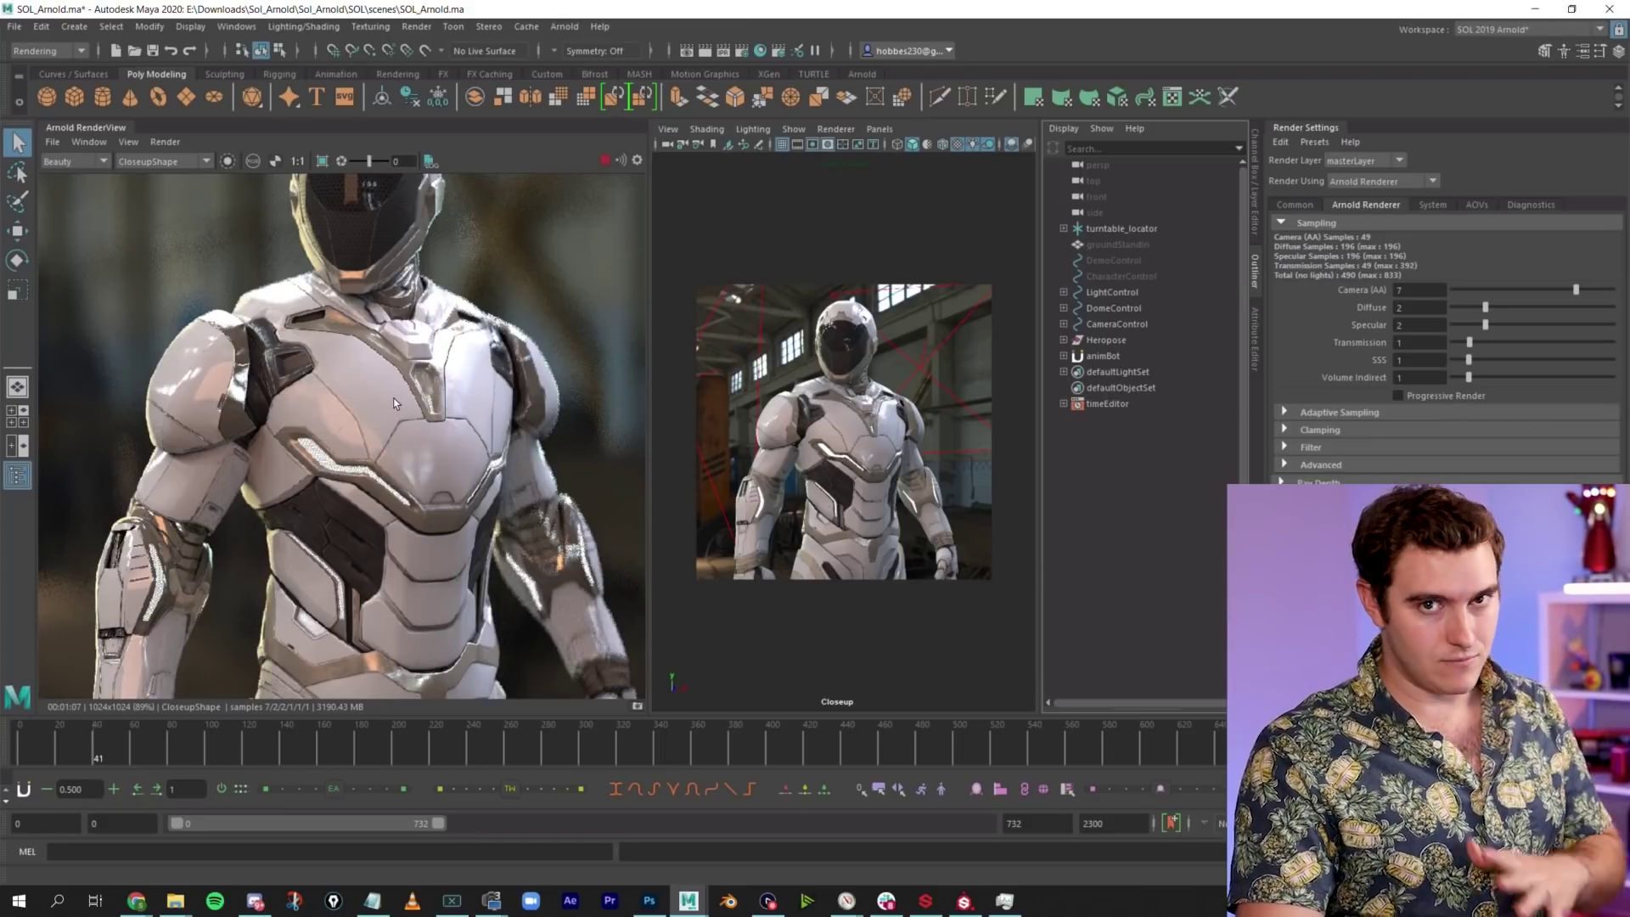
{"action": "scroll", "coordinate": [413, 380], "scroll_direction": "up", "scroll_amount": 1}
{"action": "middle_click_drag", "start_coordinate": [413, 381], "coordinate": [344, 416]}
Pan the render to the helmet visor, then select the helmet mesh in the Closeup viewport
{"action": "scroll", "coordinate": [344, 416], "scroll_direction": "up", "scroll_amount": 5}
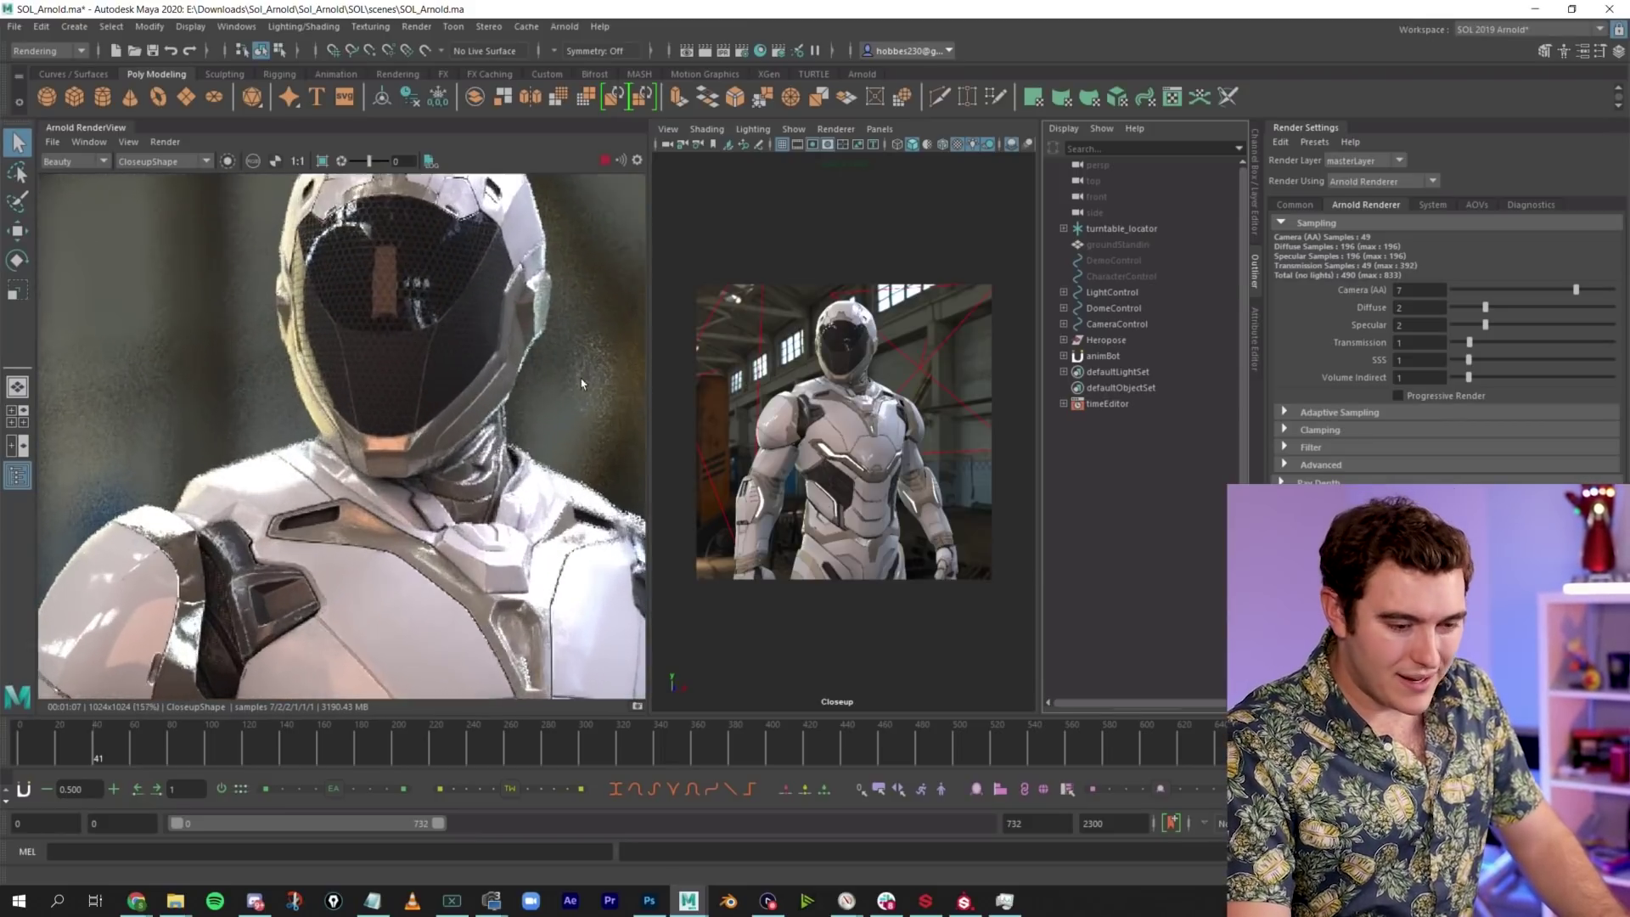
{"action": "scroll", "coordinate": [477, 437], "scroll_direction": "down", "scroll_amount": 1}
{"action": "middle_click_drag", "start_coordinate": [447, 423], "coordinate": [273, 527]}
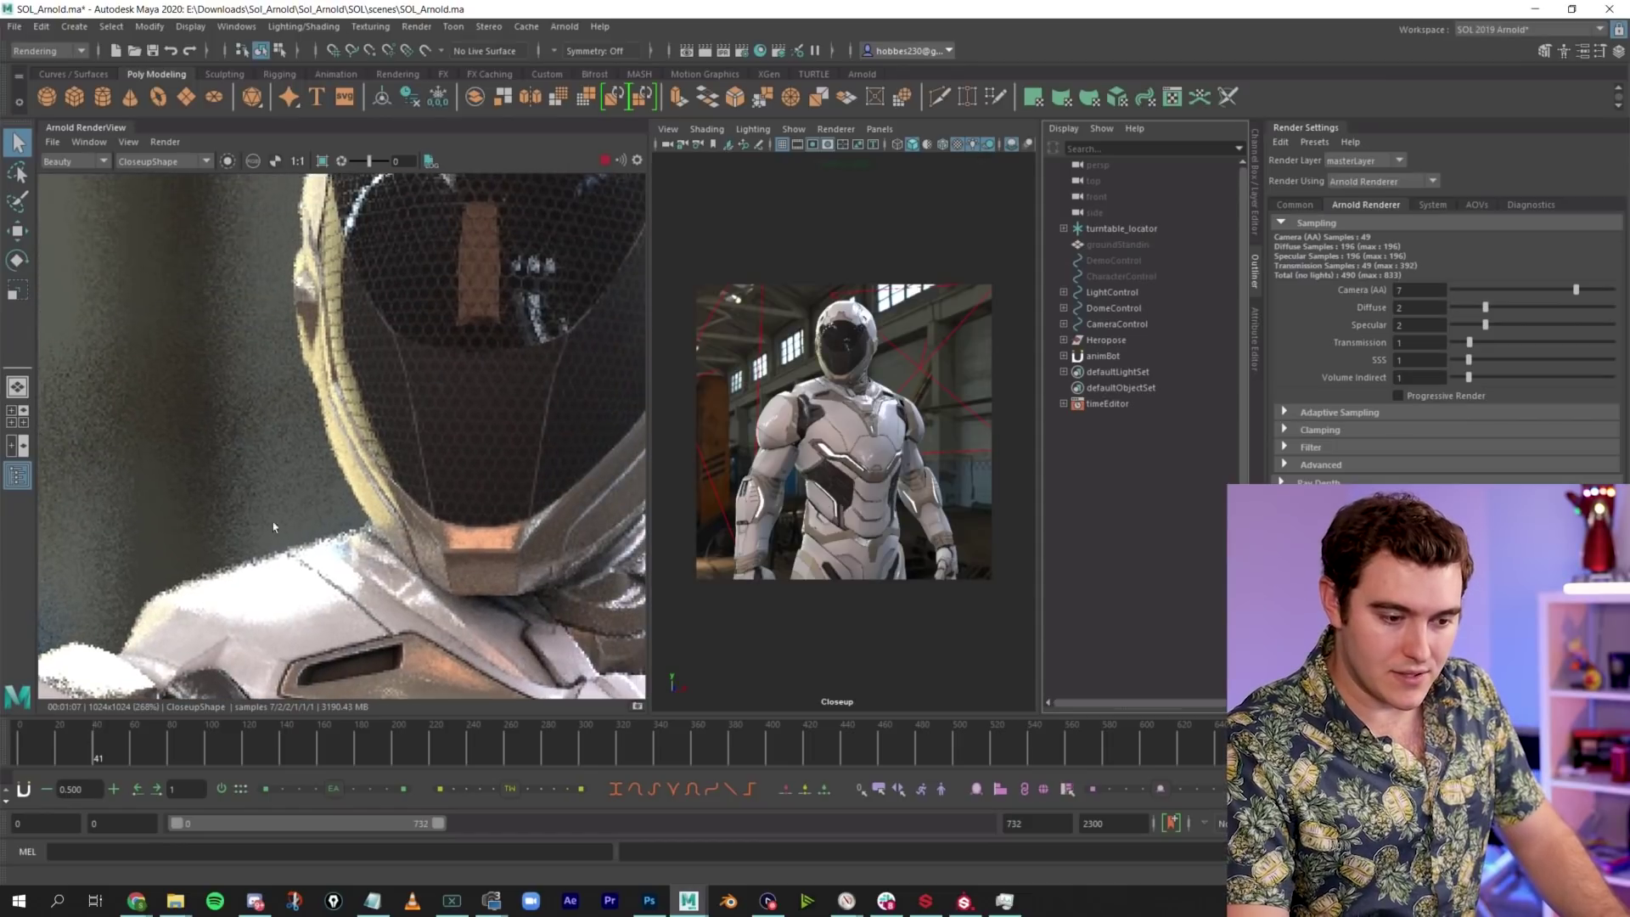
{"action": "scroll", "coordinate": [324, 359], "scroll_direction": "down", "scroll_amount": 6}
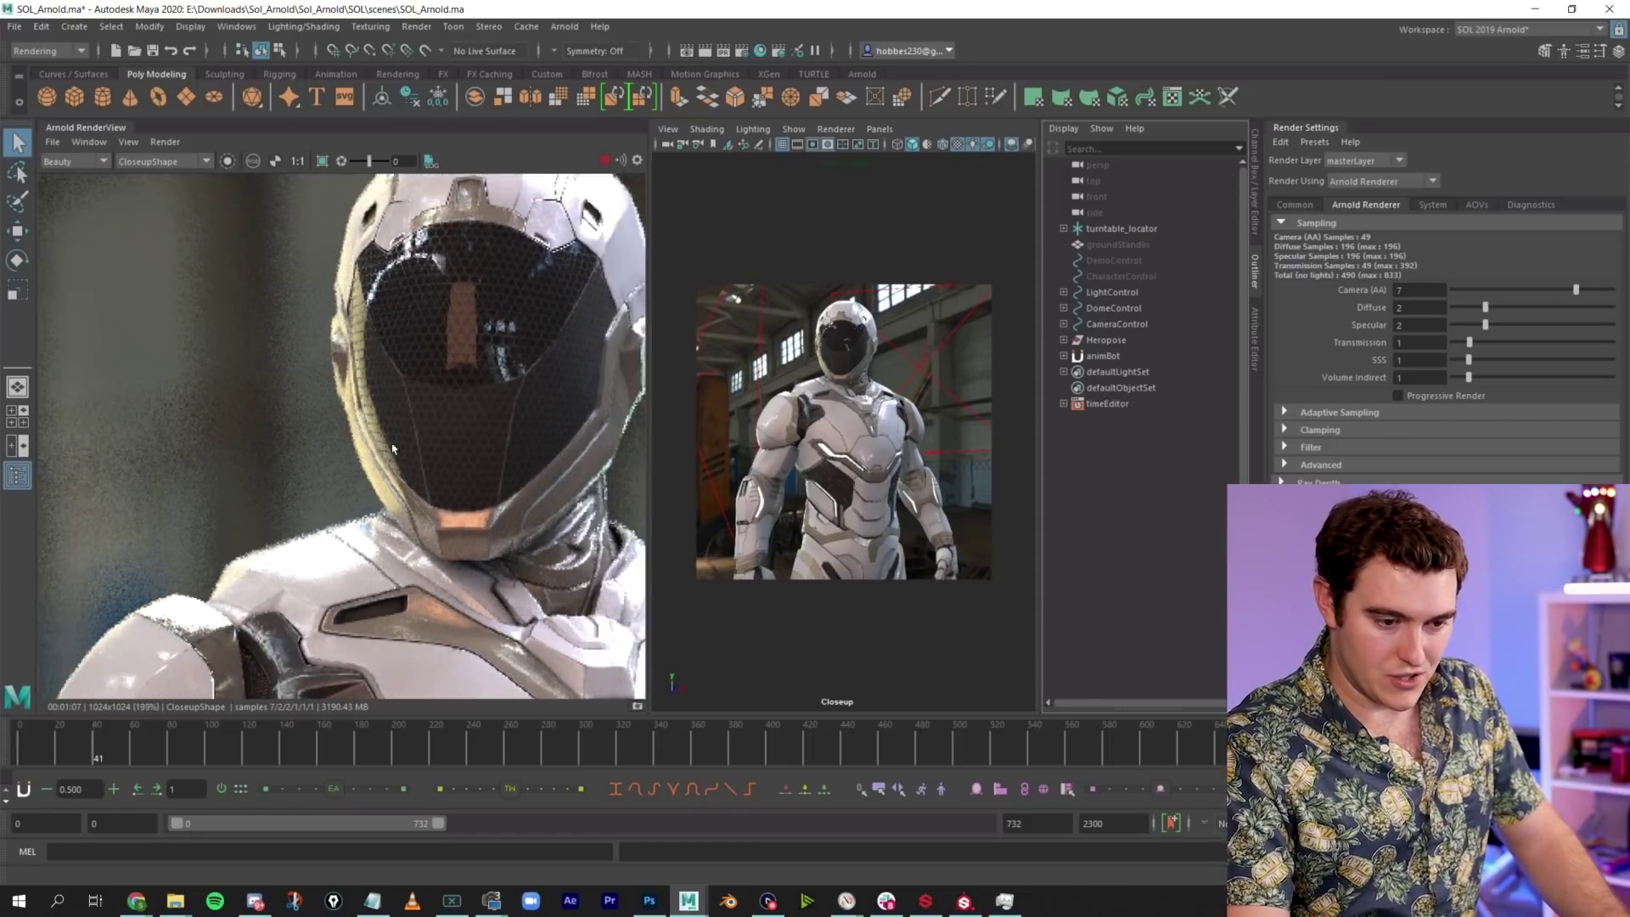
{"action": "left_click", "coordinate": [845, 335]}
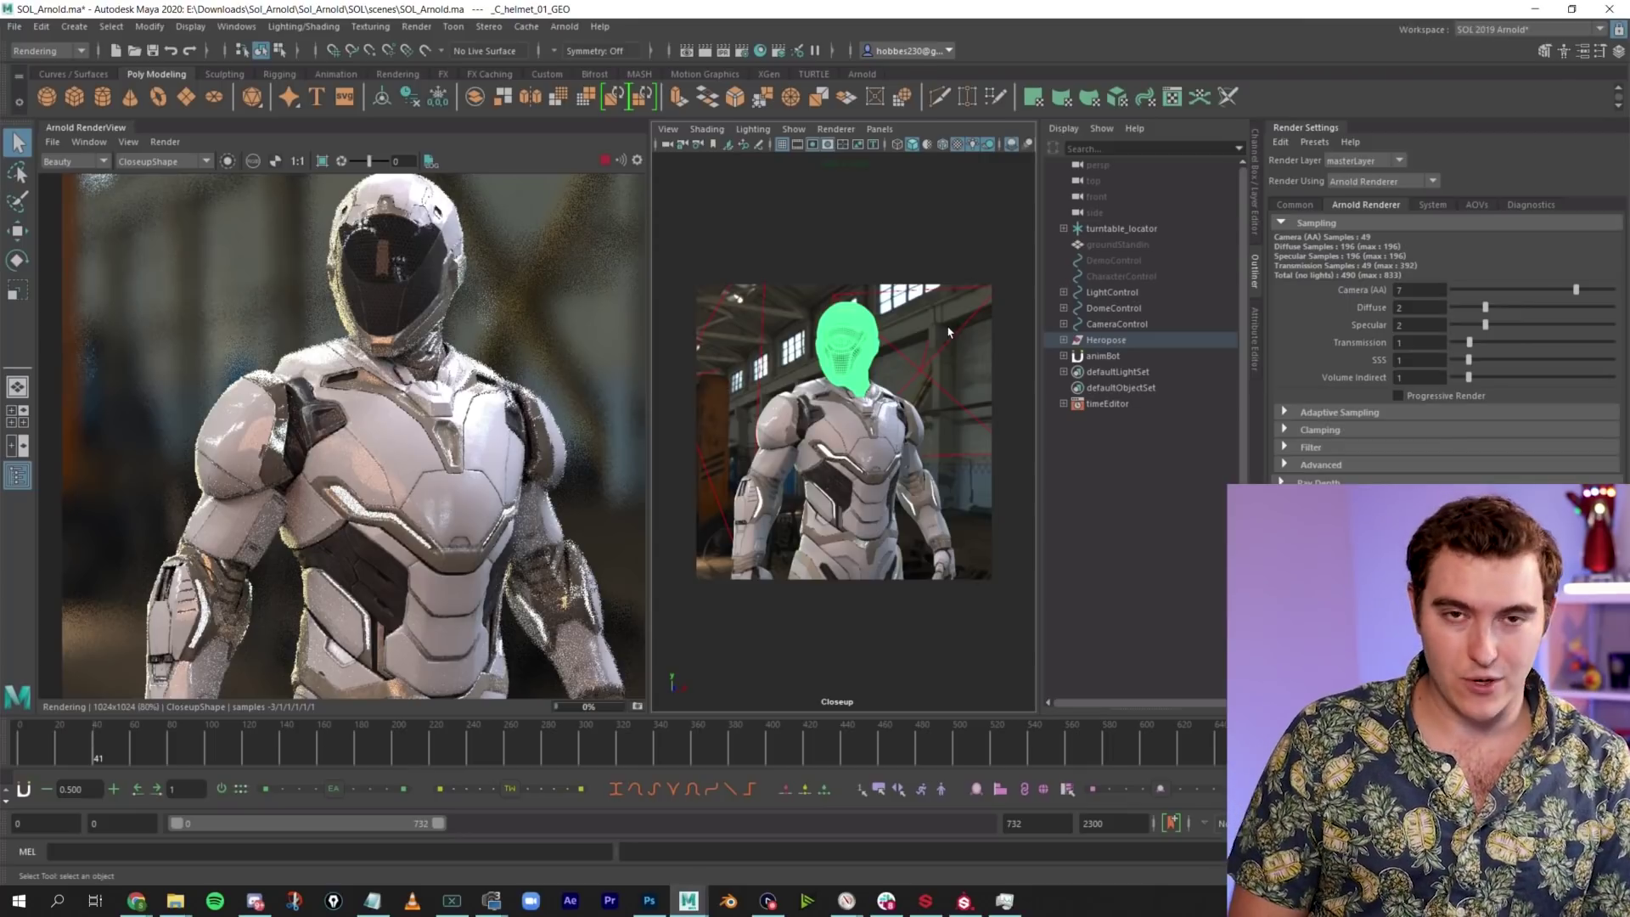
Select the dome light and helmet, frame the view on the helmet, and orbit around it
{"action": "left_click", "coordinate": [677, 196]}
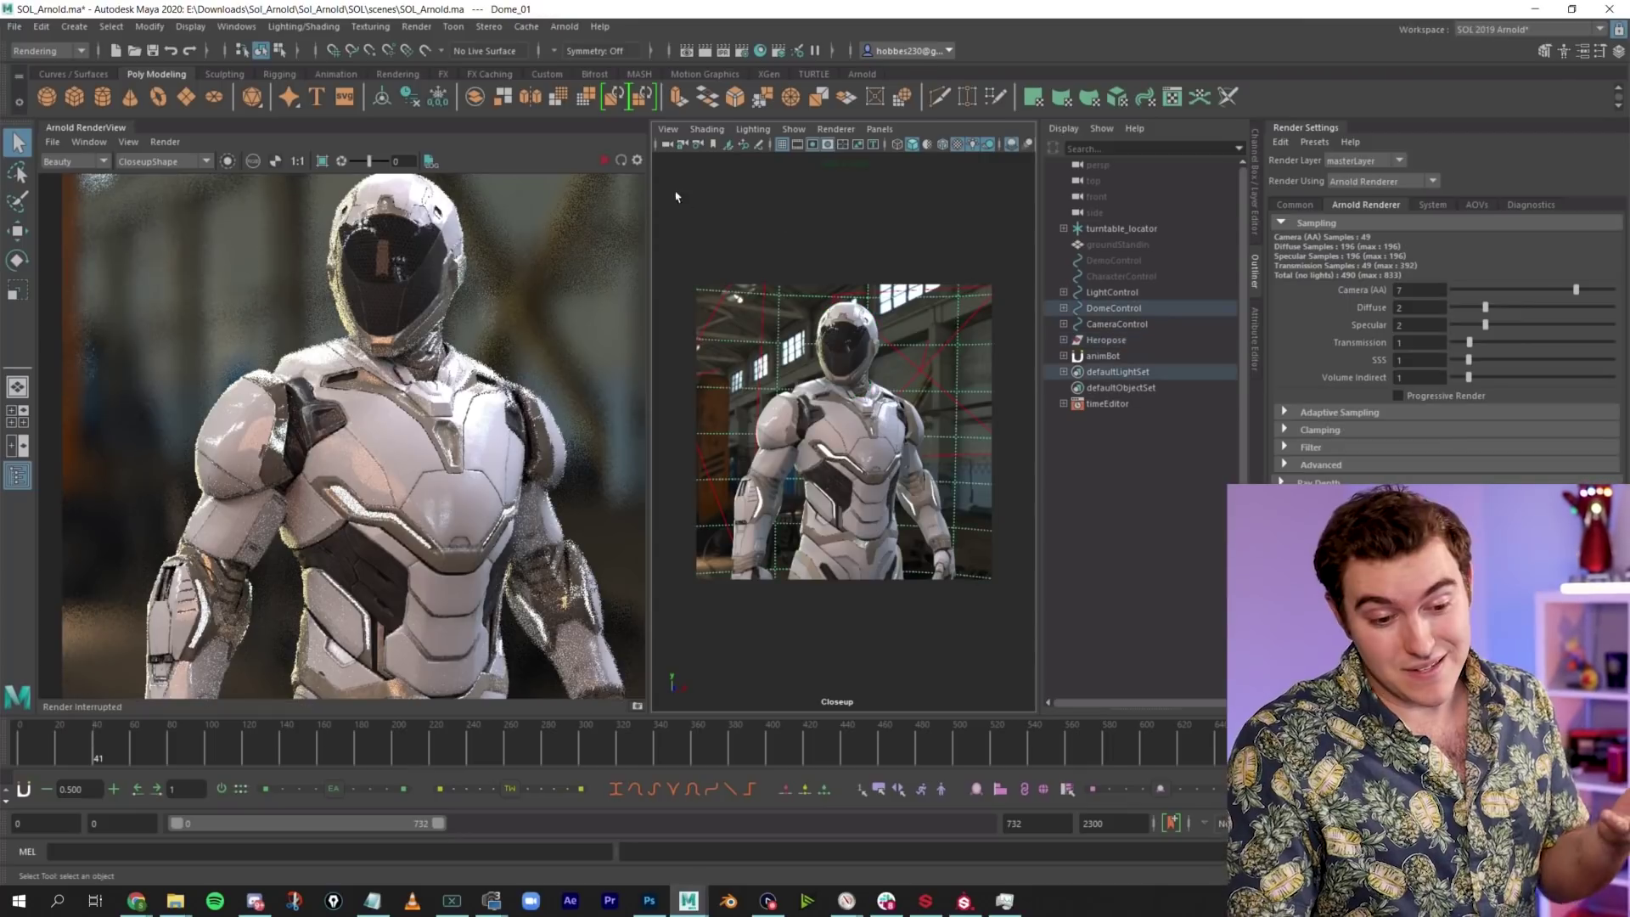
{"action": "left_click", "coordinate": [851, 371]}
{"action": "key", "text": "f"}
{"action": "left_click_drag", "start_coordinate": [849, 378], "coordinate": [765, 293], "text": "alt"}
Restart the live render and step the animation from frame 88 through to frame 574
{"action": "left_click", "coordinate": [843, 291]}
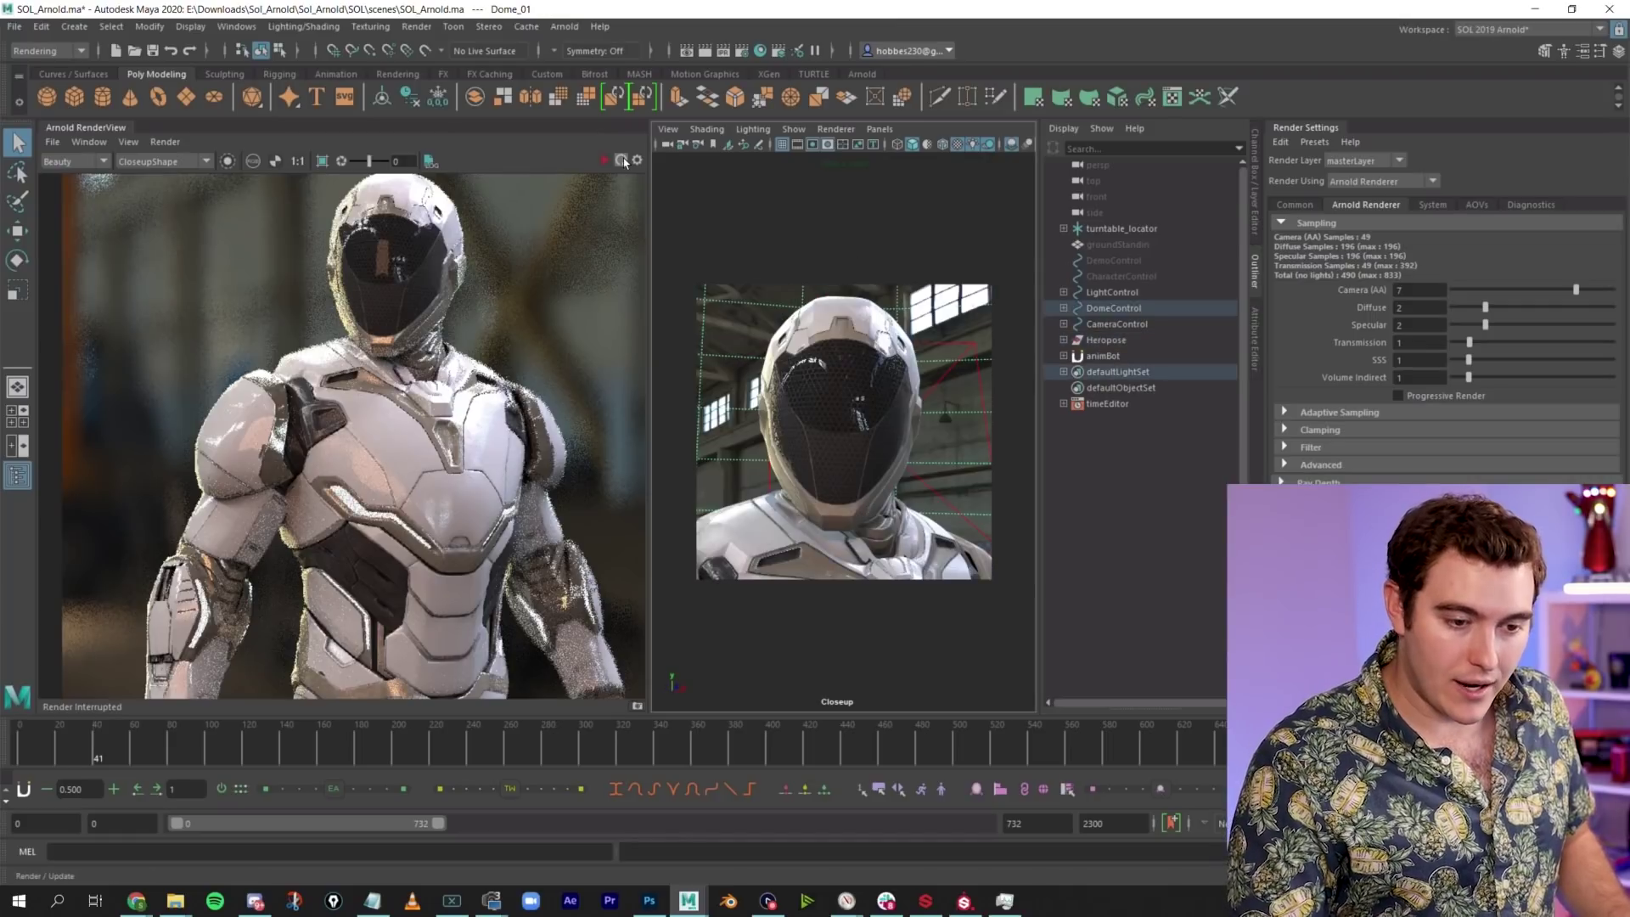
{"action": "left_click", "coordinate": [608, 164]}
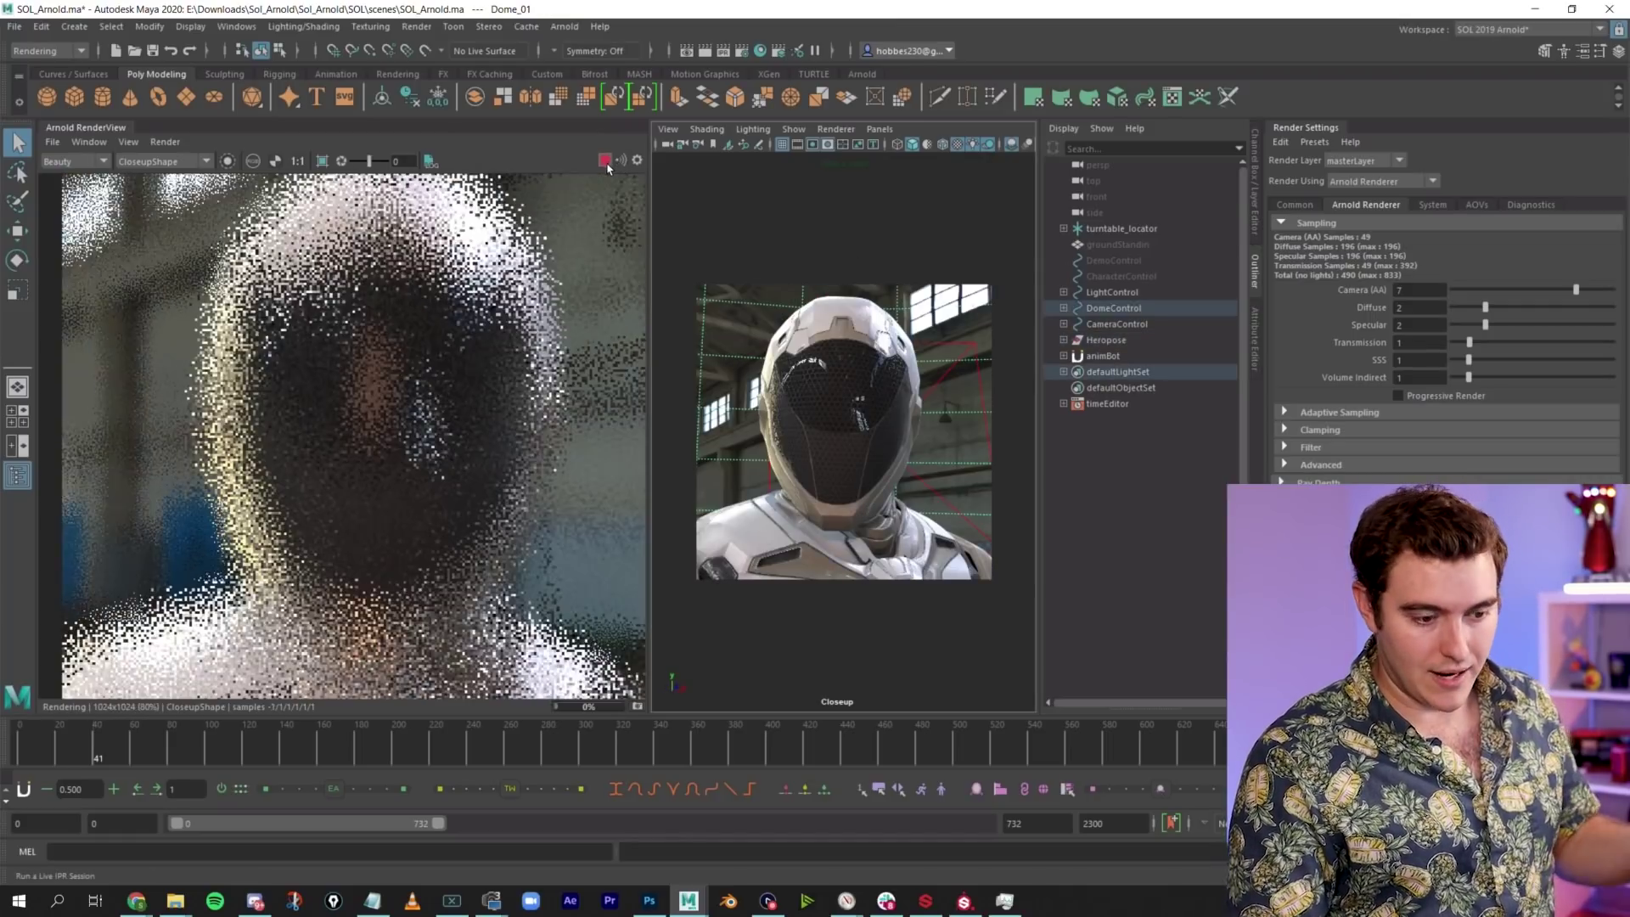
{"action": "left_click", "coordinate": [845, 368]}
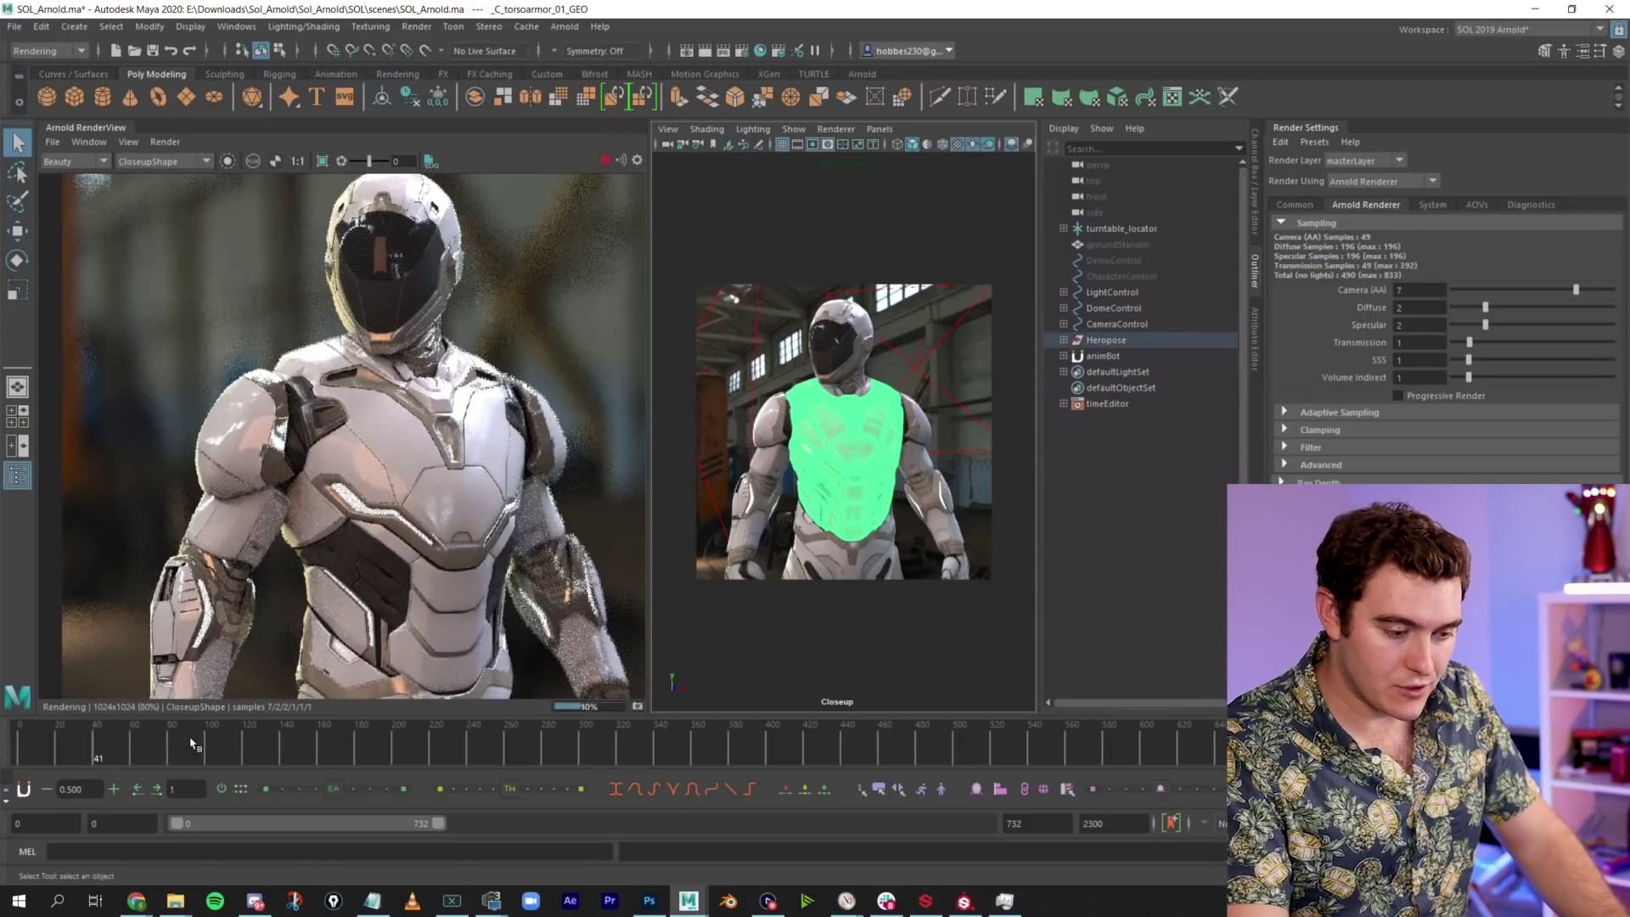
{"action": "left_click", "coordinate": [187, 739]}
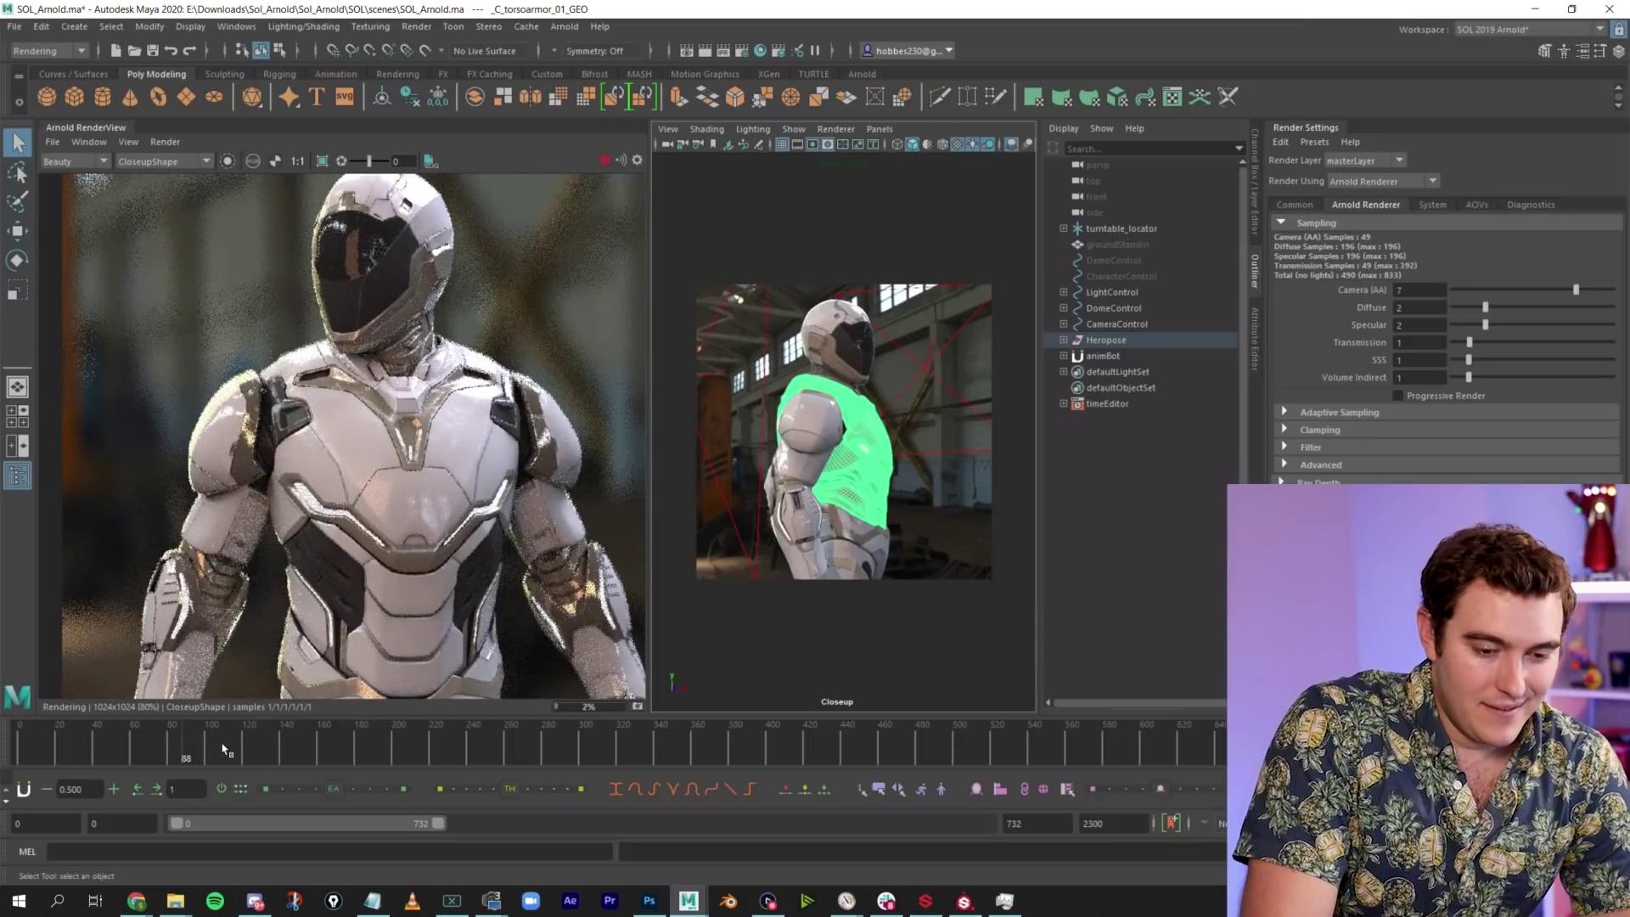
{"action": "key", "text": "alt+period"}
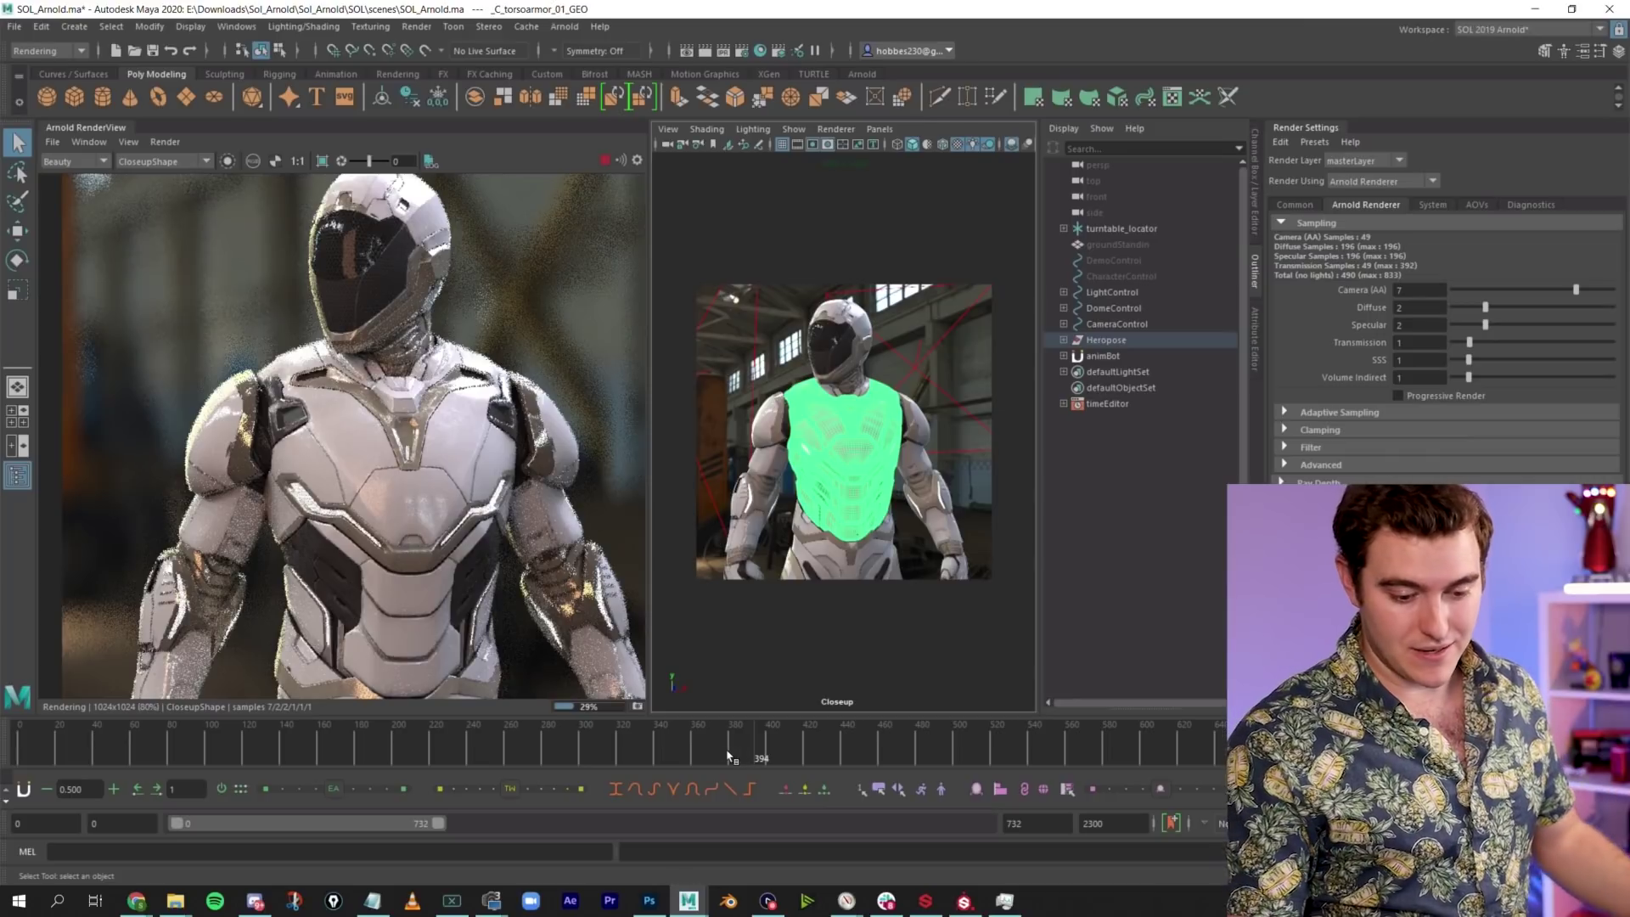
{"action": "left_click_drag", "start_coordinate": [903, 744], "coordinate": [1112, 749]}
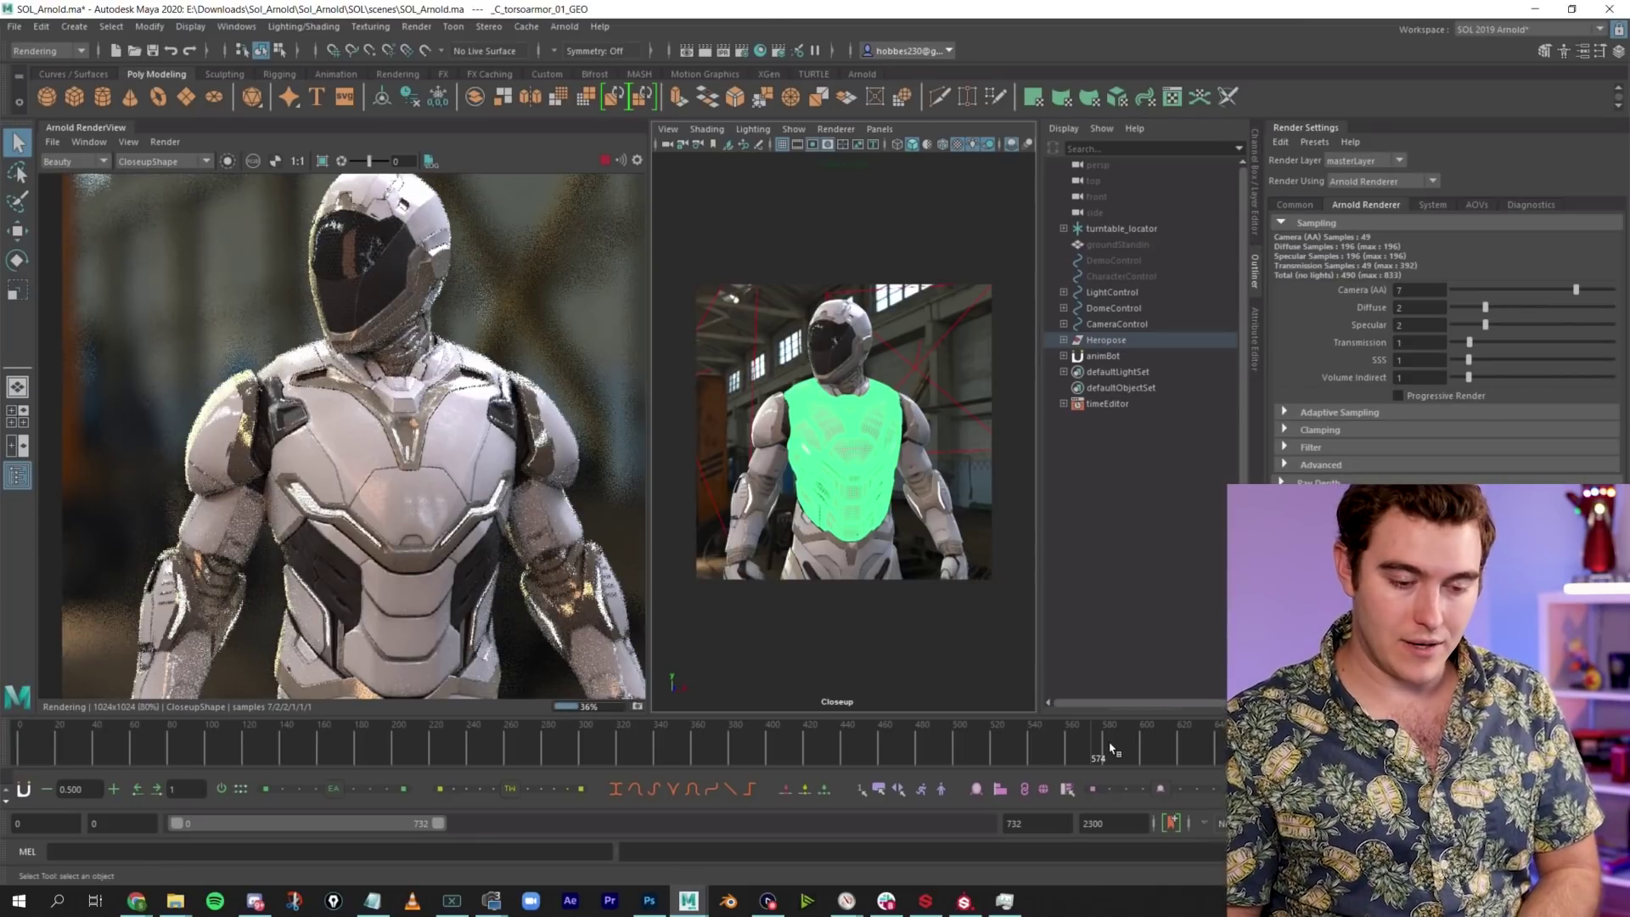
Stop the live render, jump to frames 304 and then 52, and open the render settings presets
{"action": "left_click", "coordinate": [605, 160]}
{"action": "left_click", "coordinate": [587, 746]}
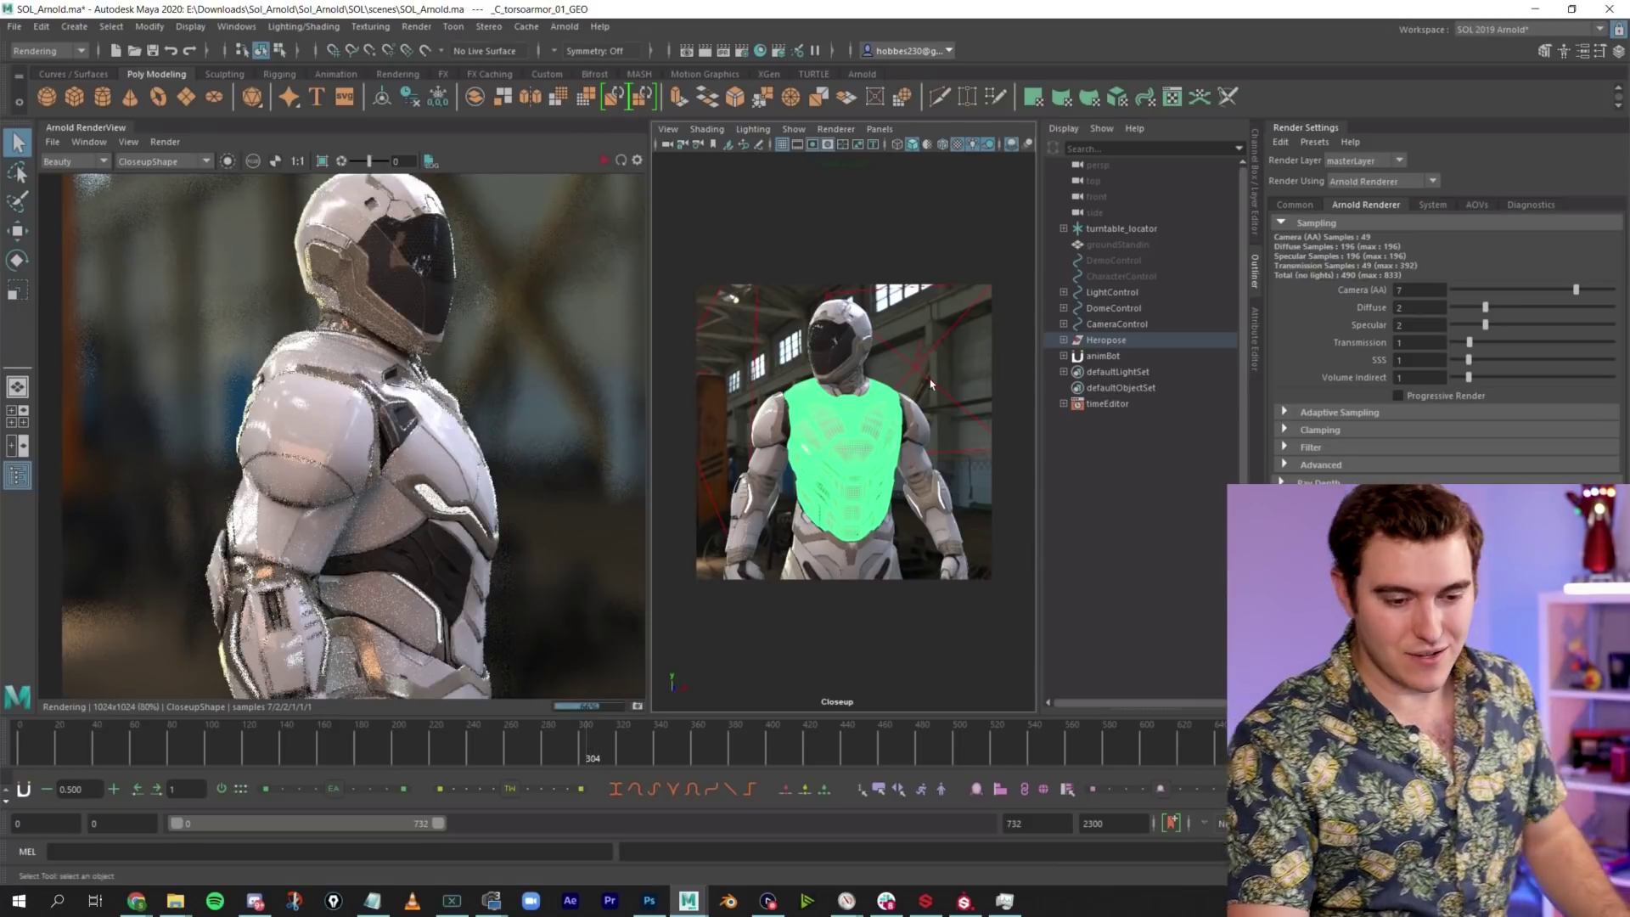
{"action": "left_click", "coordinate": [117, 752]}
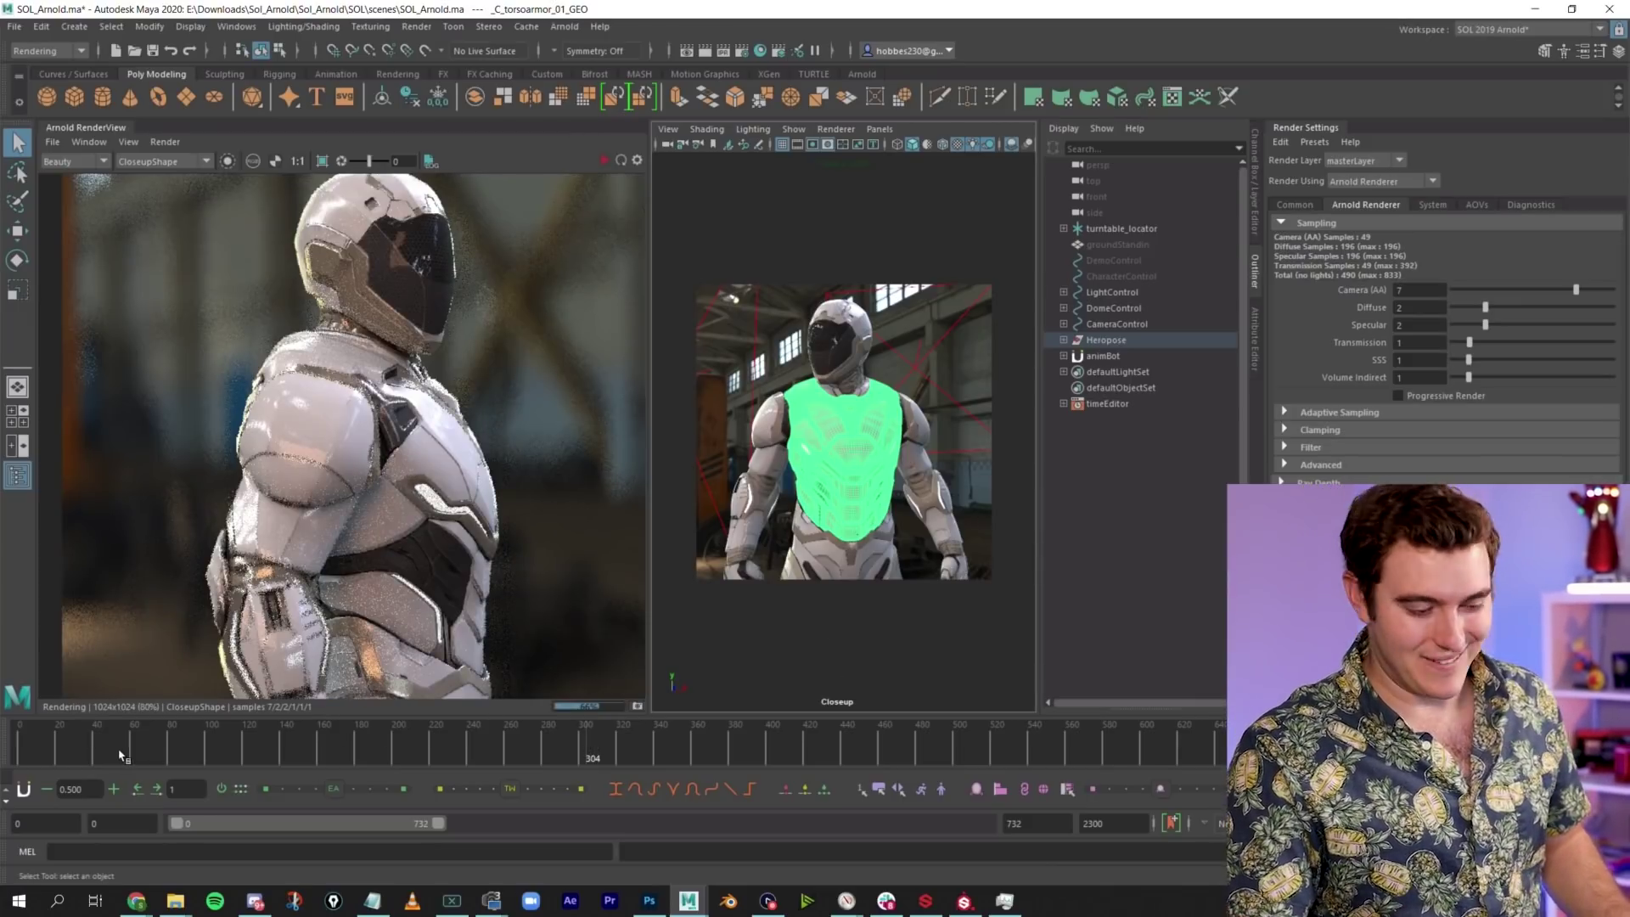
{"action": "left_click", "coordinate": [1315, 142]}
Load the Arnold_GPU preset, set Render Device to GPU, and restart the live render at frame 233
{"action": "mouse_move", "coordinate": [1121, 164]}
{"action": "mouse_move", "coordinate": [984, 193]}
{"action": "left_click", "coordinate": [1097, 206]}
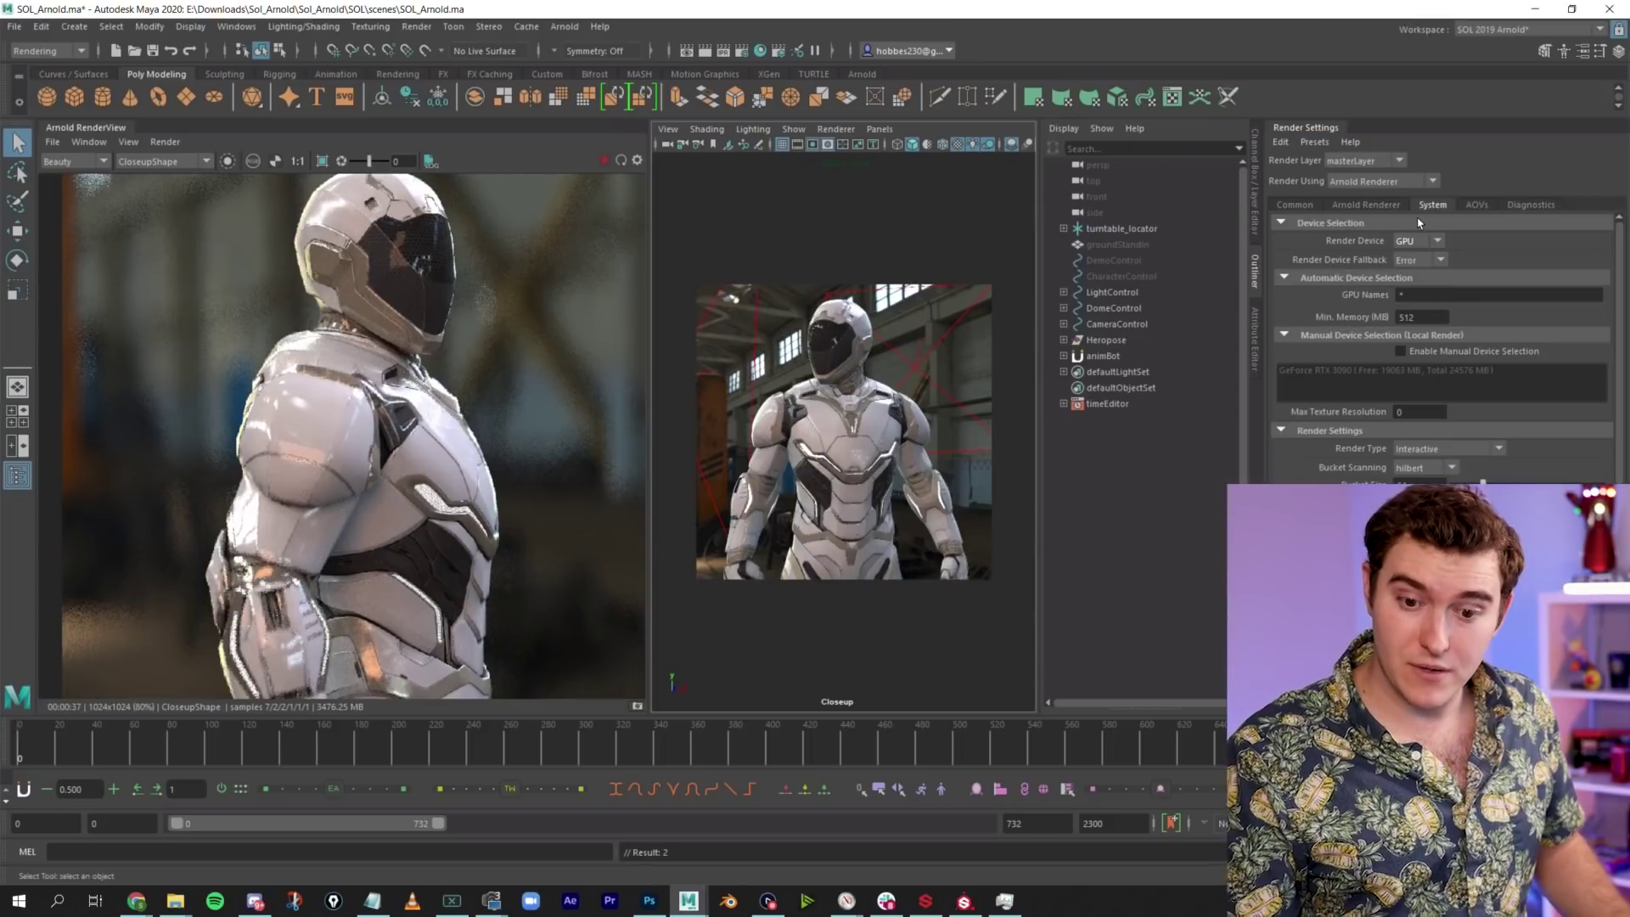
{"action": "left_click", "coordinate": [1435, 241]}
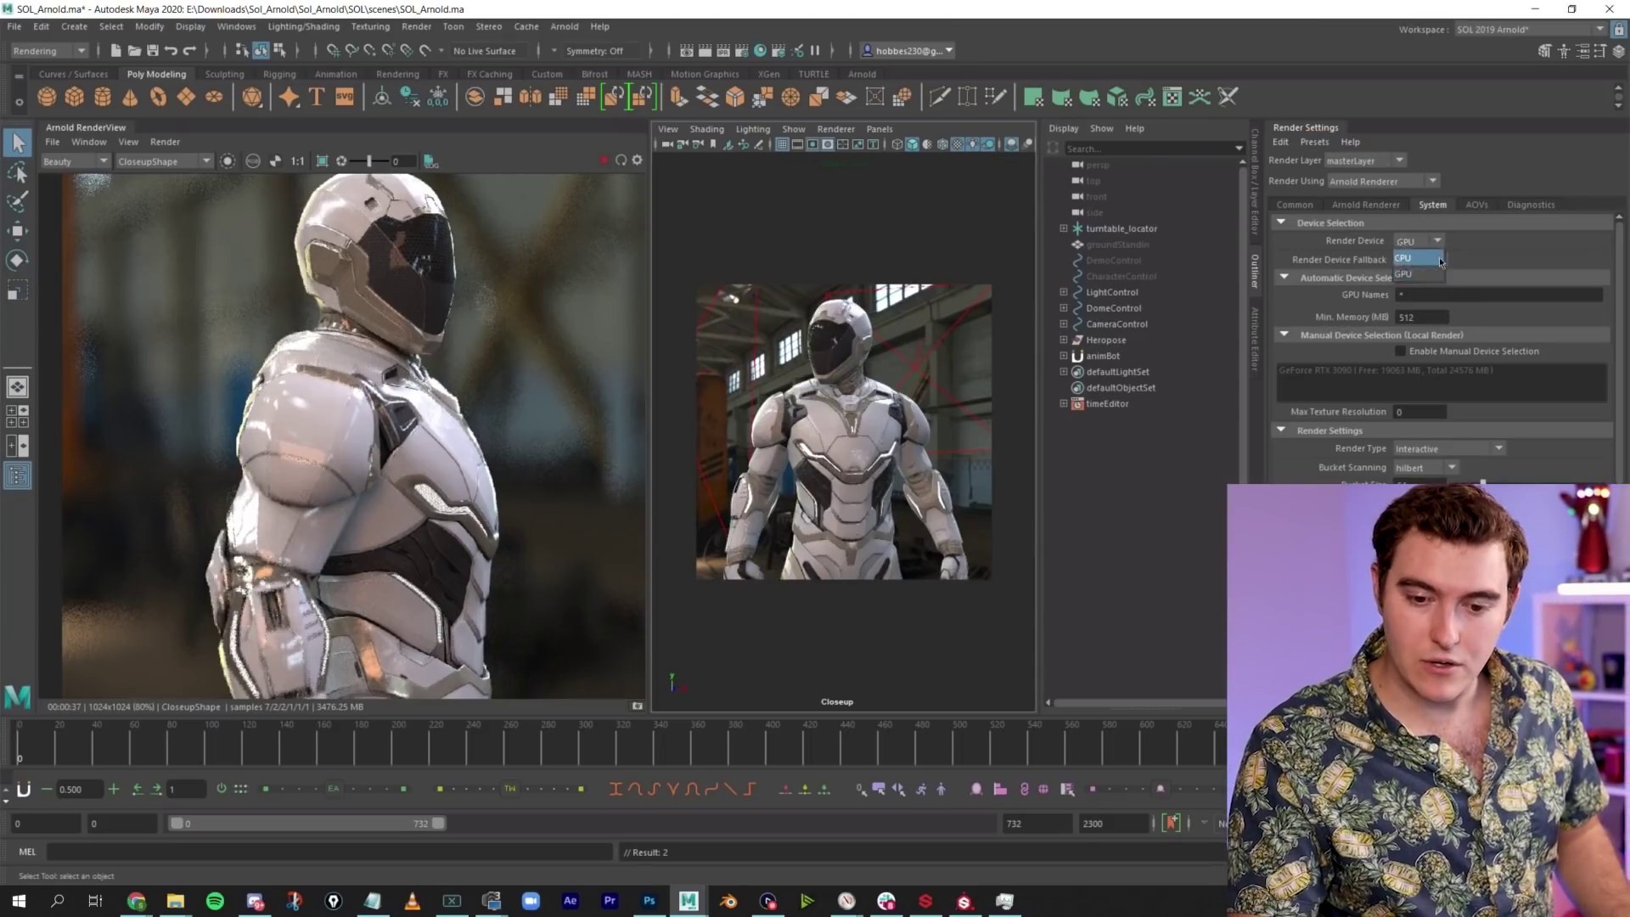
{"action": "left_click", "coordinate": [1423, 277]}
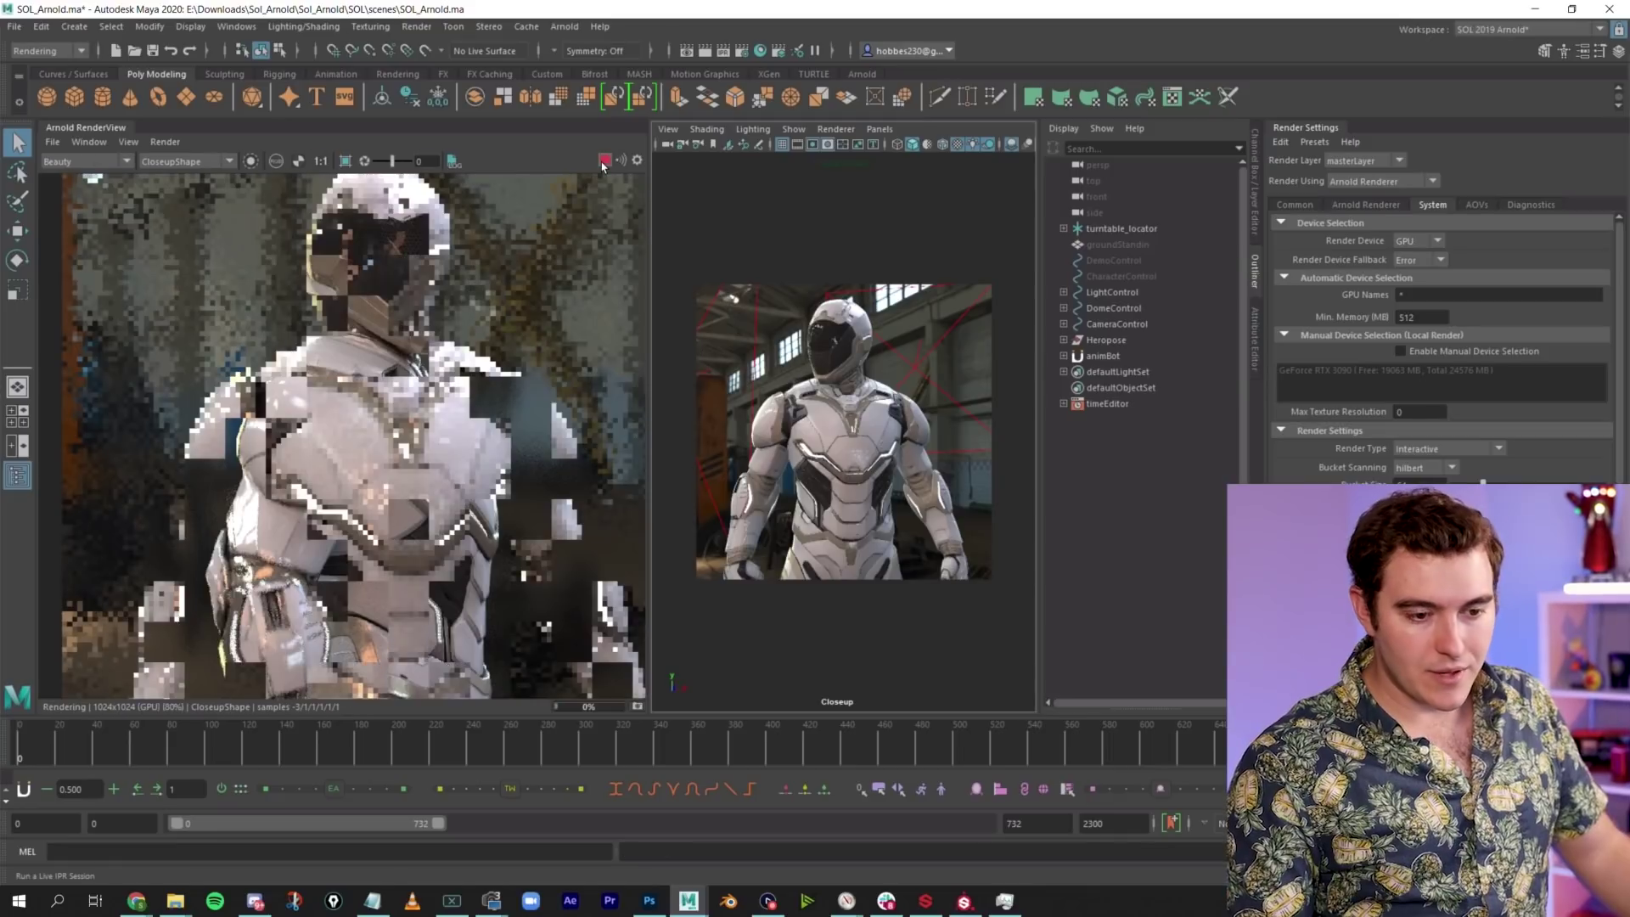
{"action": "left_click", "coordinate": [621, 159]}
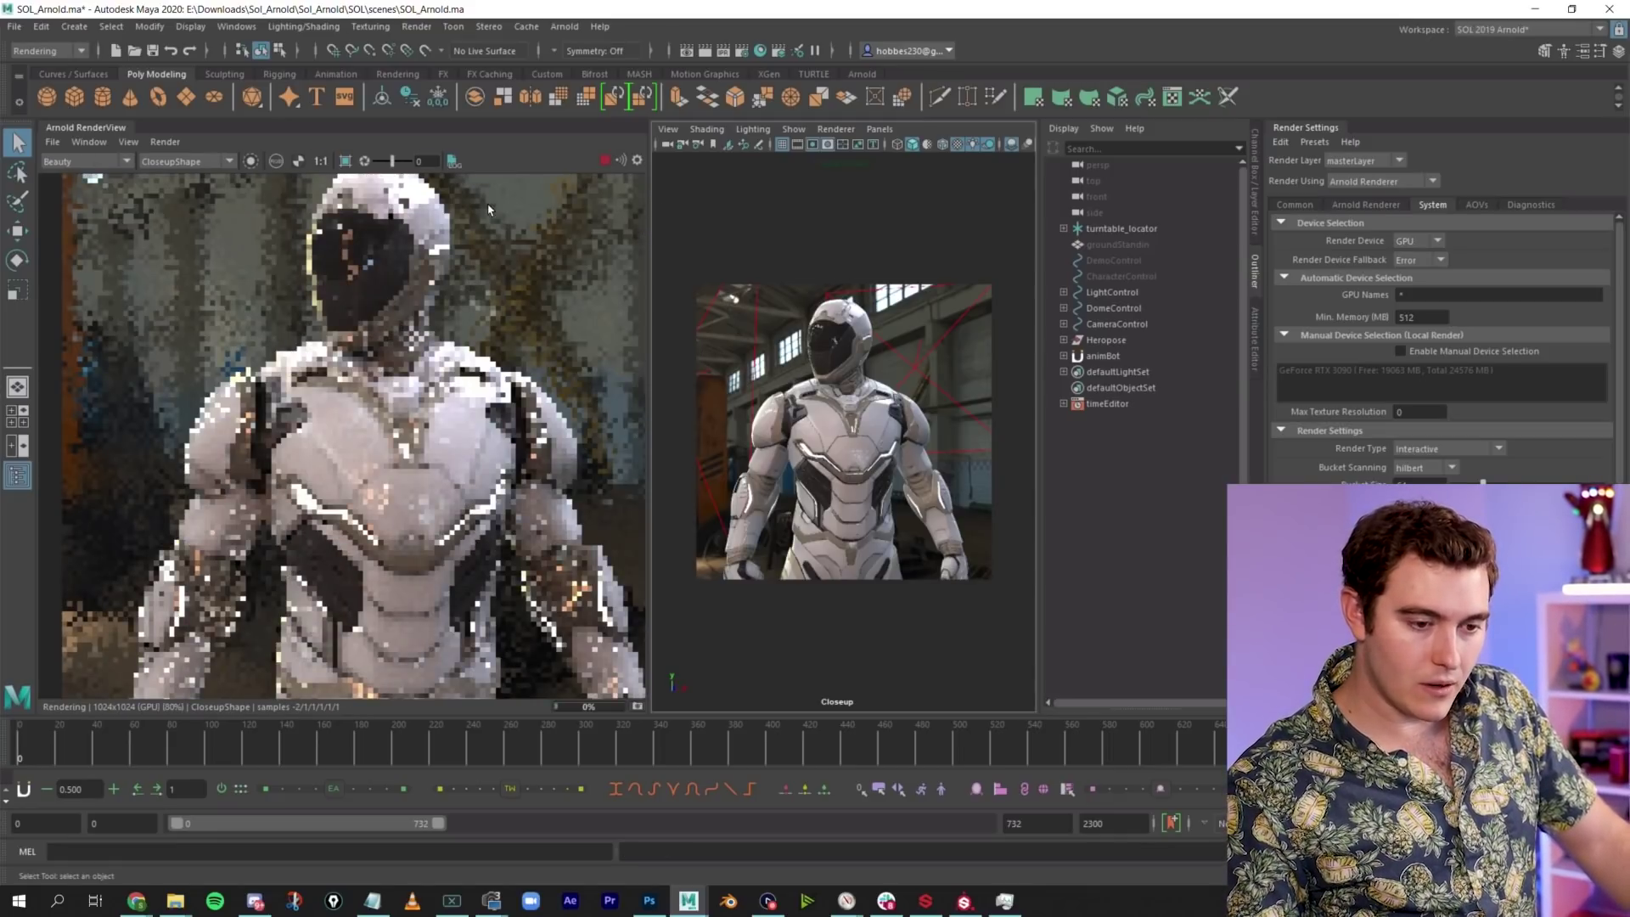
{"action": "left_click", "coordinate": [460, 756]}
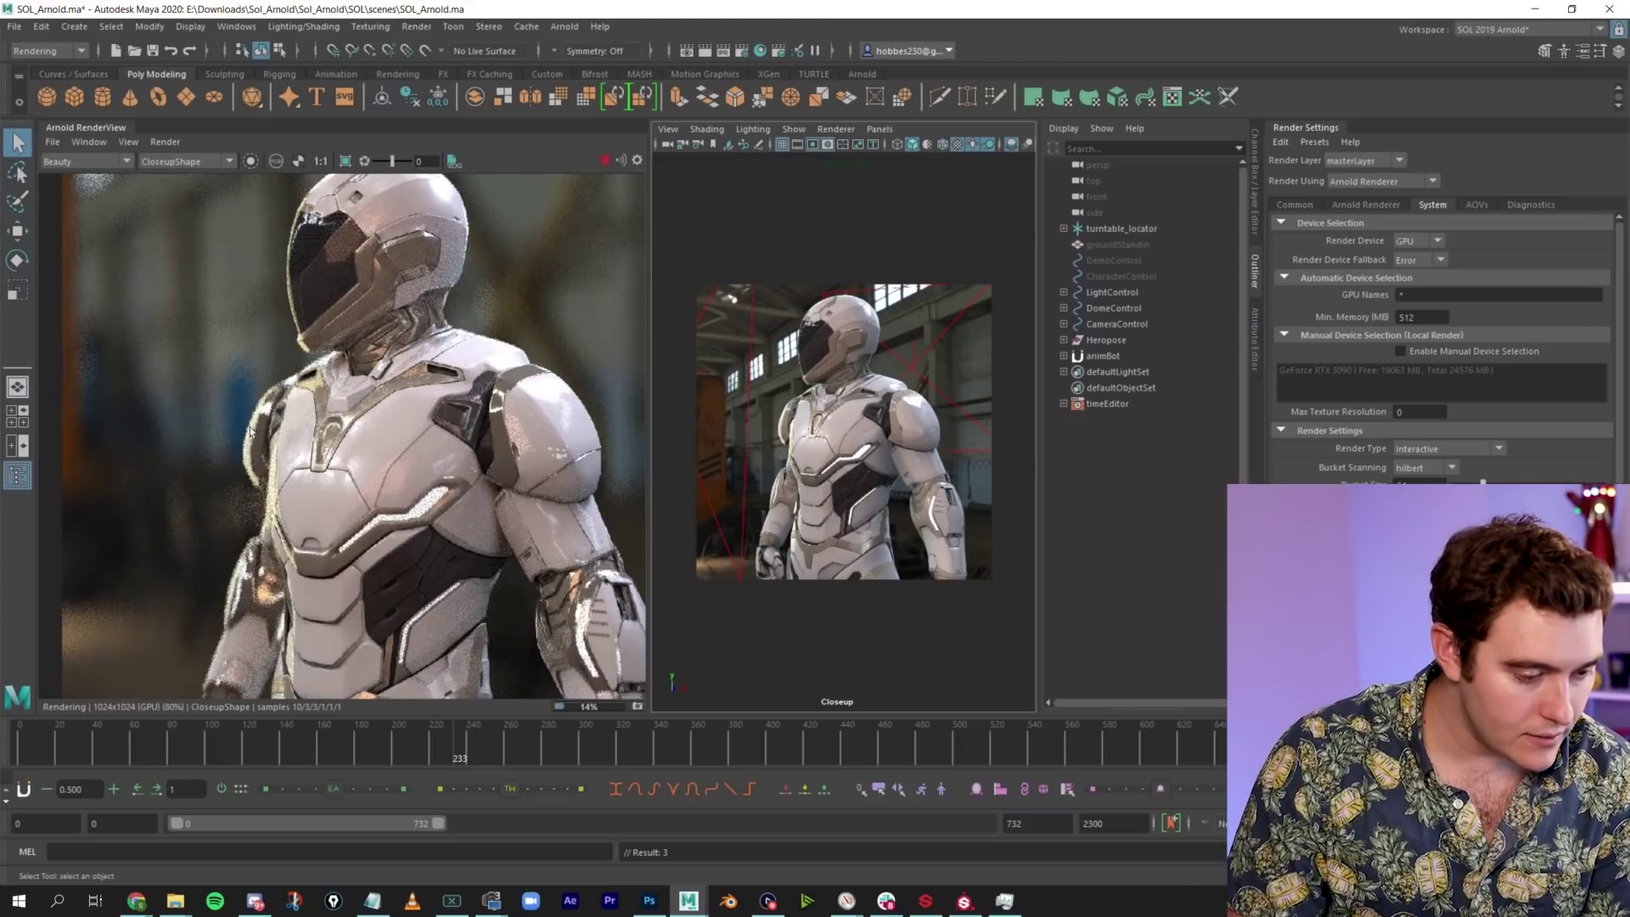
{"action": "scroll", "coordinate": [257, 425], "scroll_direction": "up", "scroll_amount": 2}
{"action": "scroll", "coordinate": [256, 425], "scroll_direction": "up", "scroll_amount": 2}
{"action": "scroll", "coordinate": [419, 501], "scroll_direction": "down", "scroll_amount": 4}
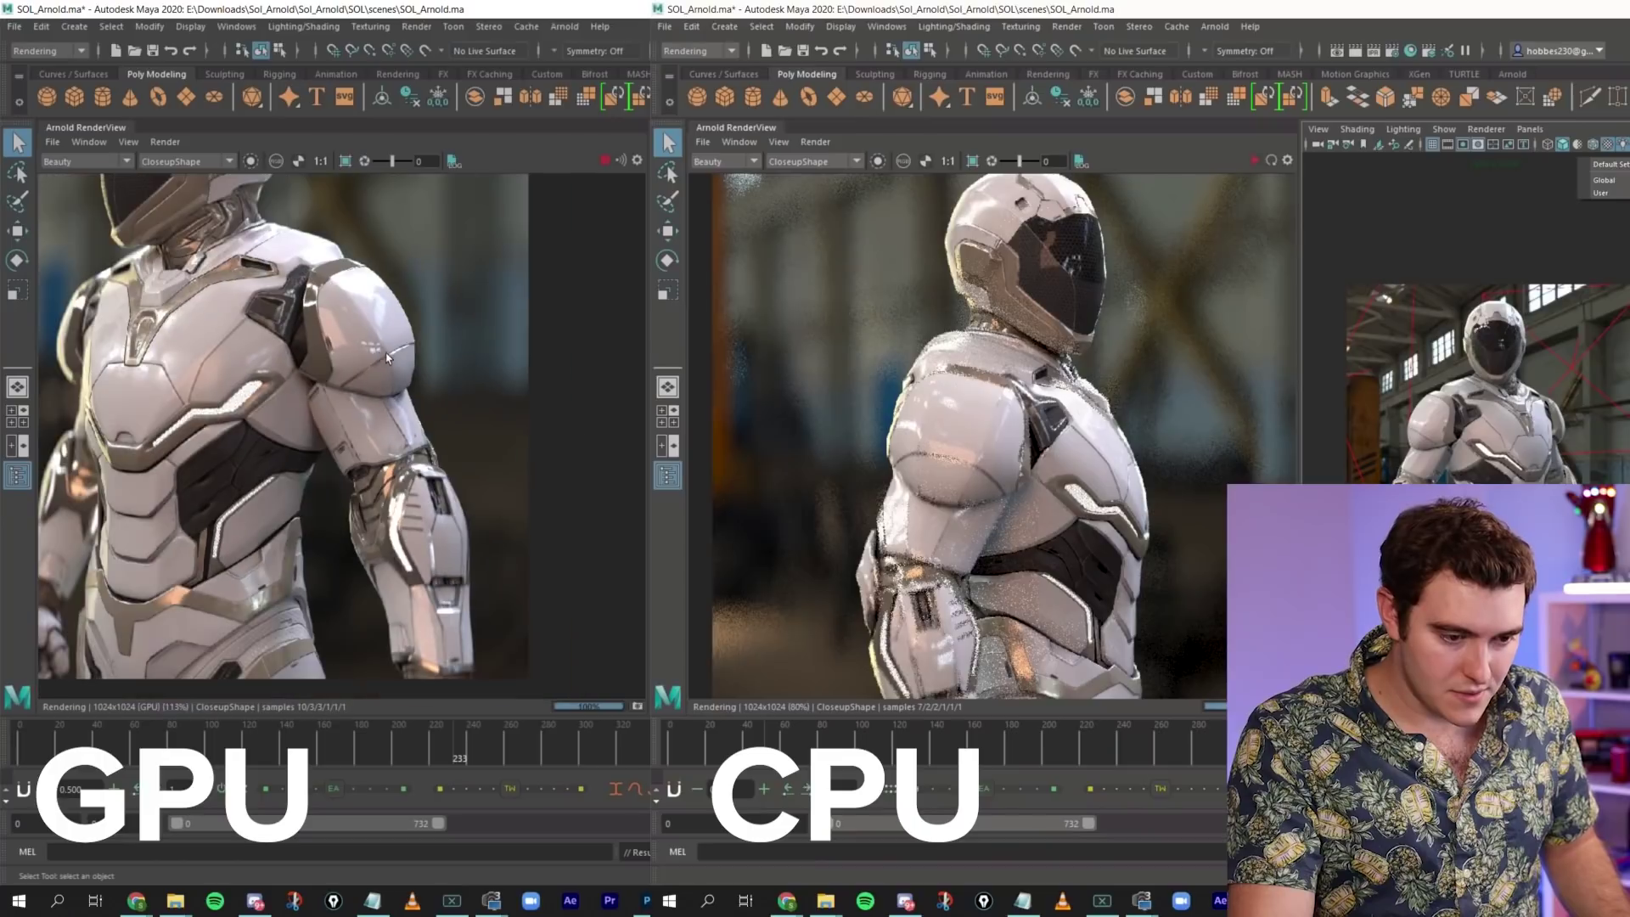
{"action": "scroll", "coordinate": [364, 327], "scroll_direction": "up", "scroll_amount": 4}
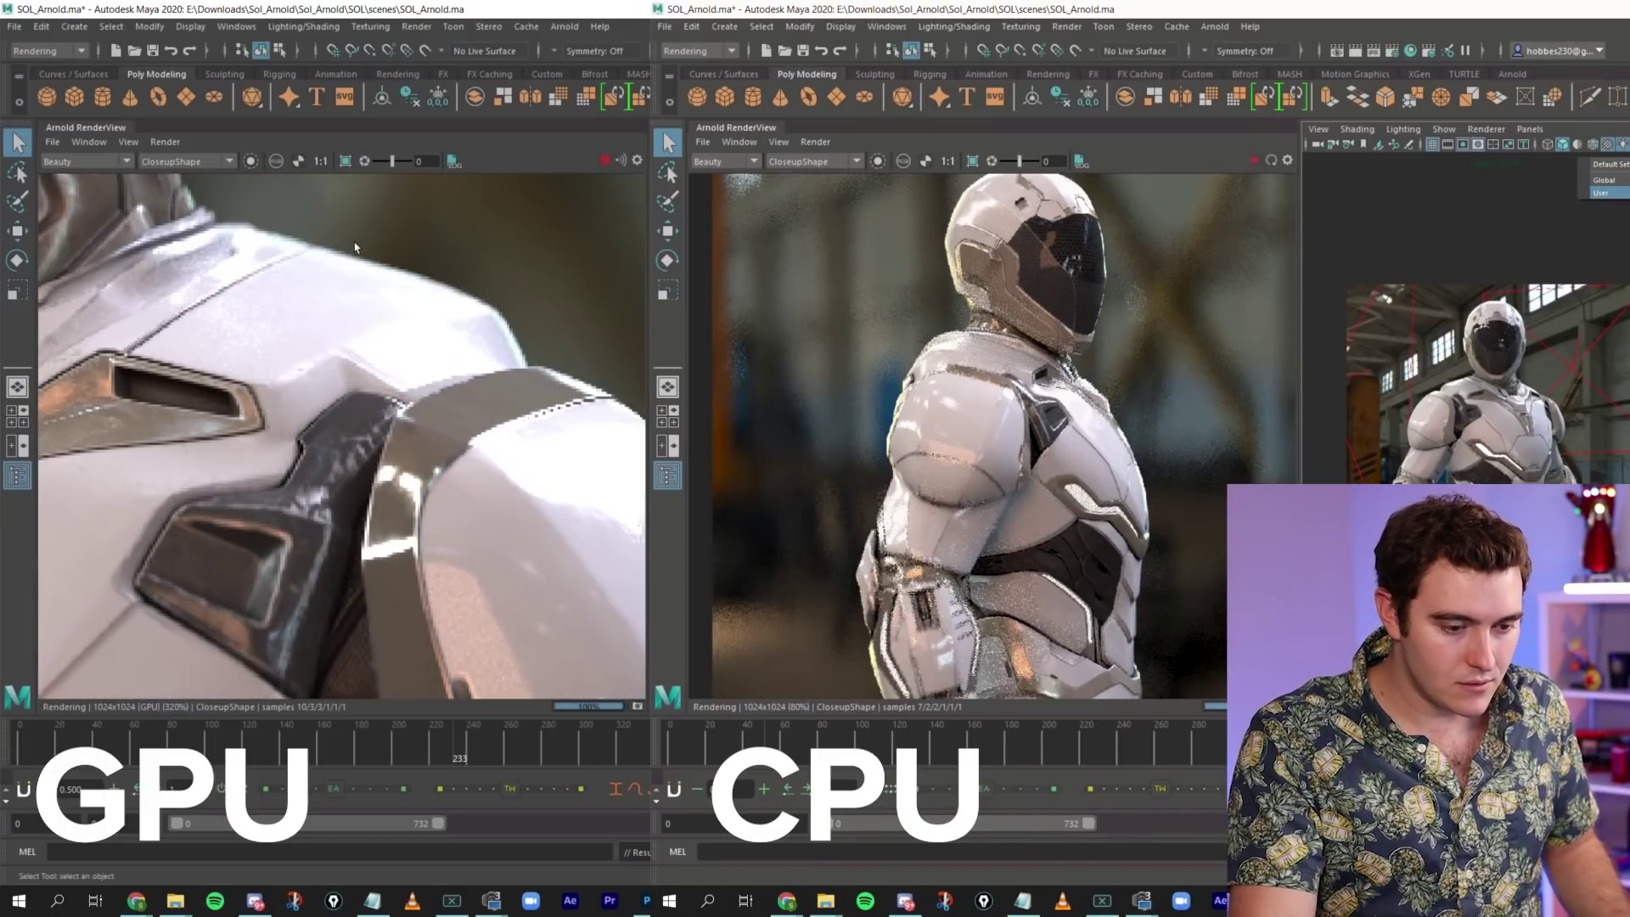
{"action": "scroll", "coordinate": [378, 248], "scroll_direction": "down", "scroll_amount": 6}
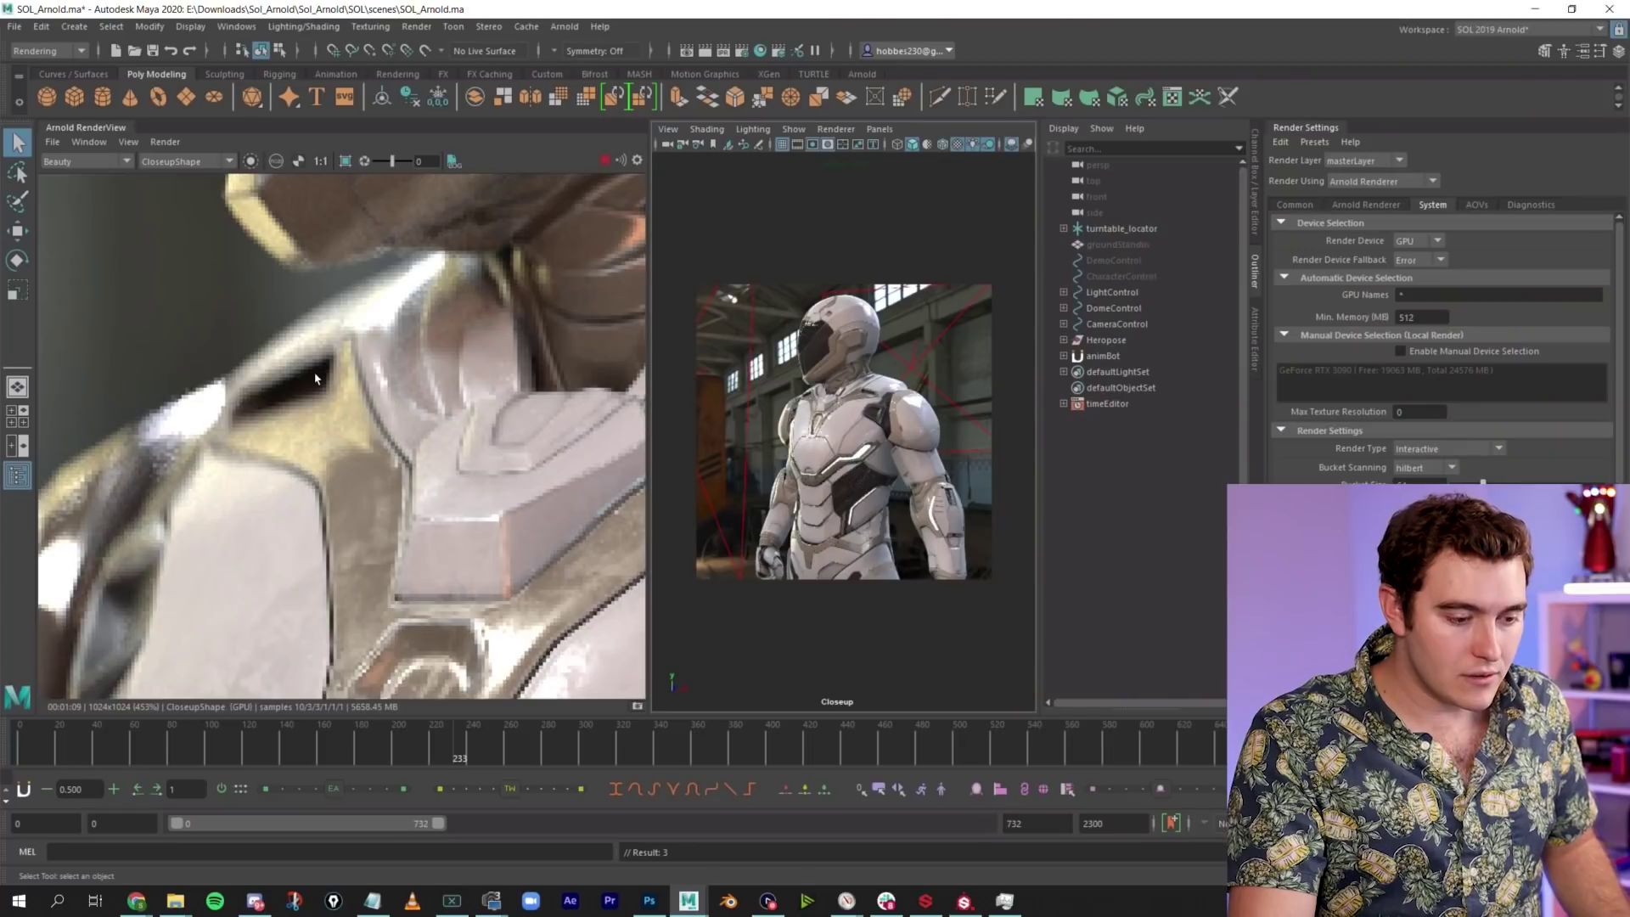
{"action": "scroll", "coordinate": [324, 376], "scroll_direction": "down", "scroll_amount": 5}
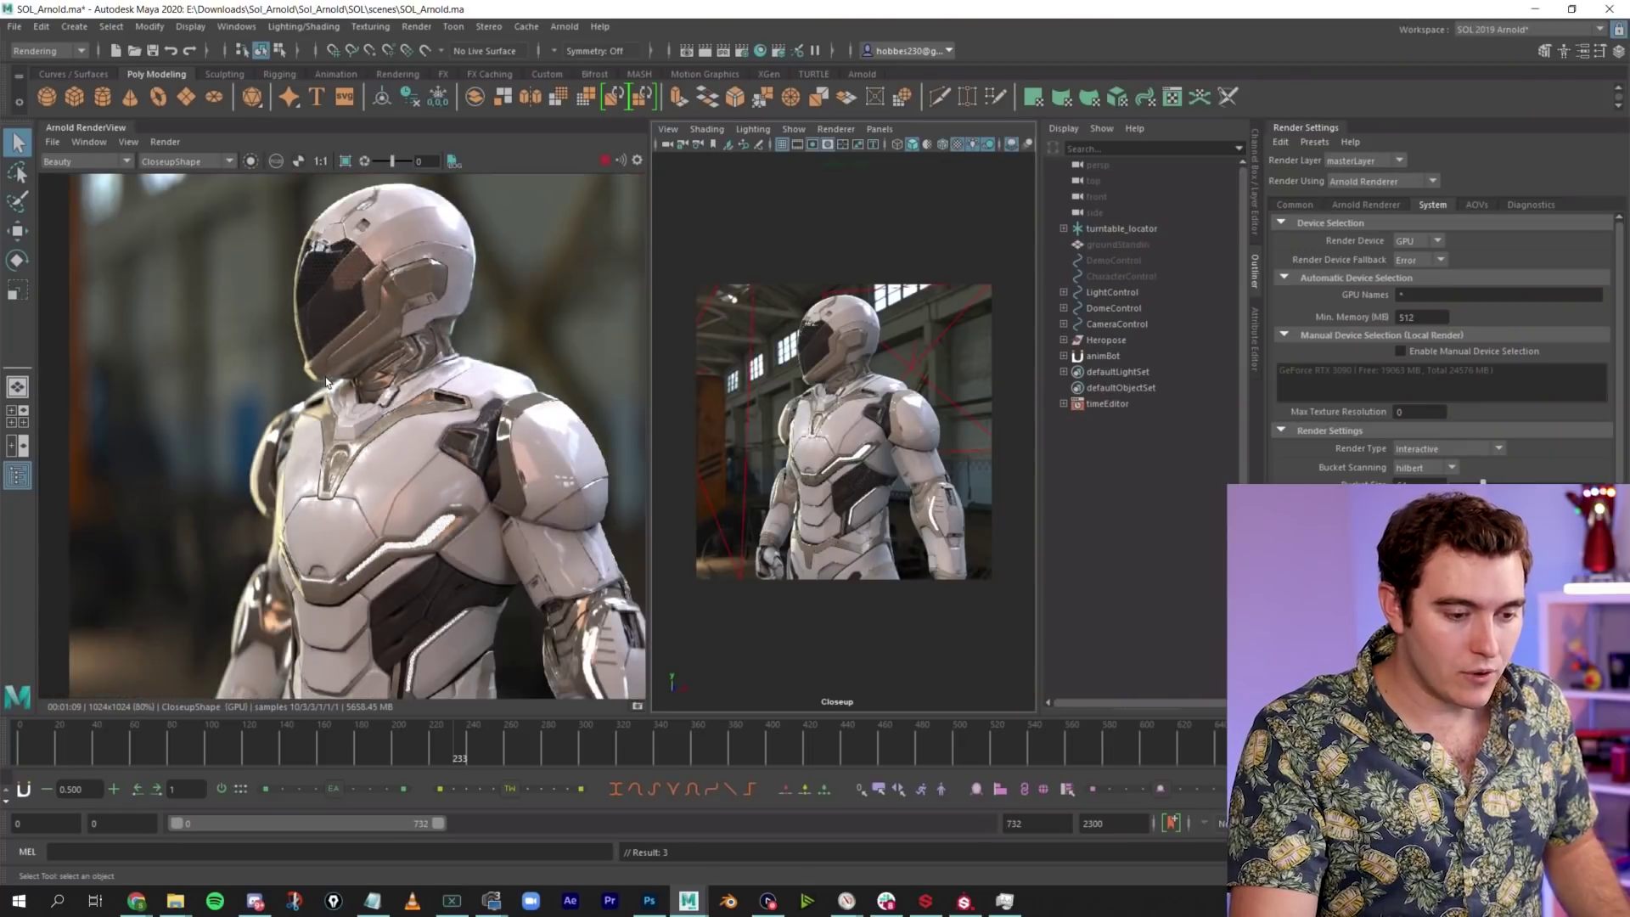
{"action": "scroll", "coordinate": [371, 416], "scroll_direction": "up", "scroll_amount": 1}
{"action": "scroll", "coordinate": [455, 424], "scroll_direction": "up", "scroll_amount": 4}
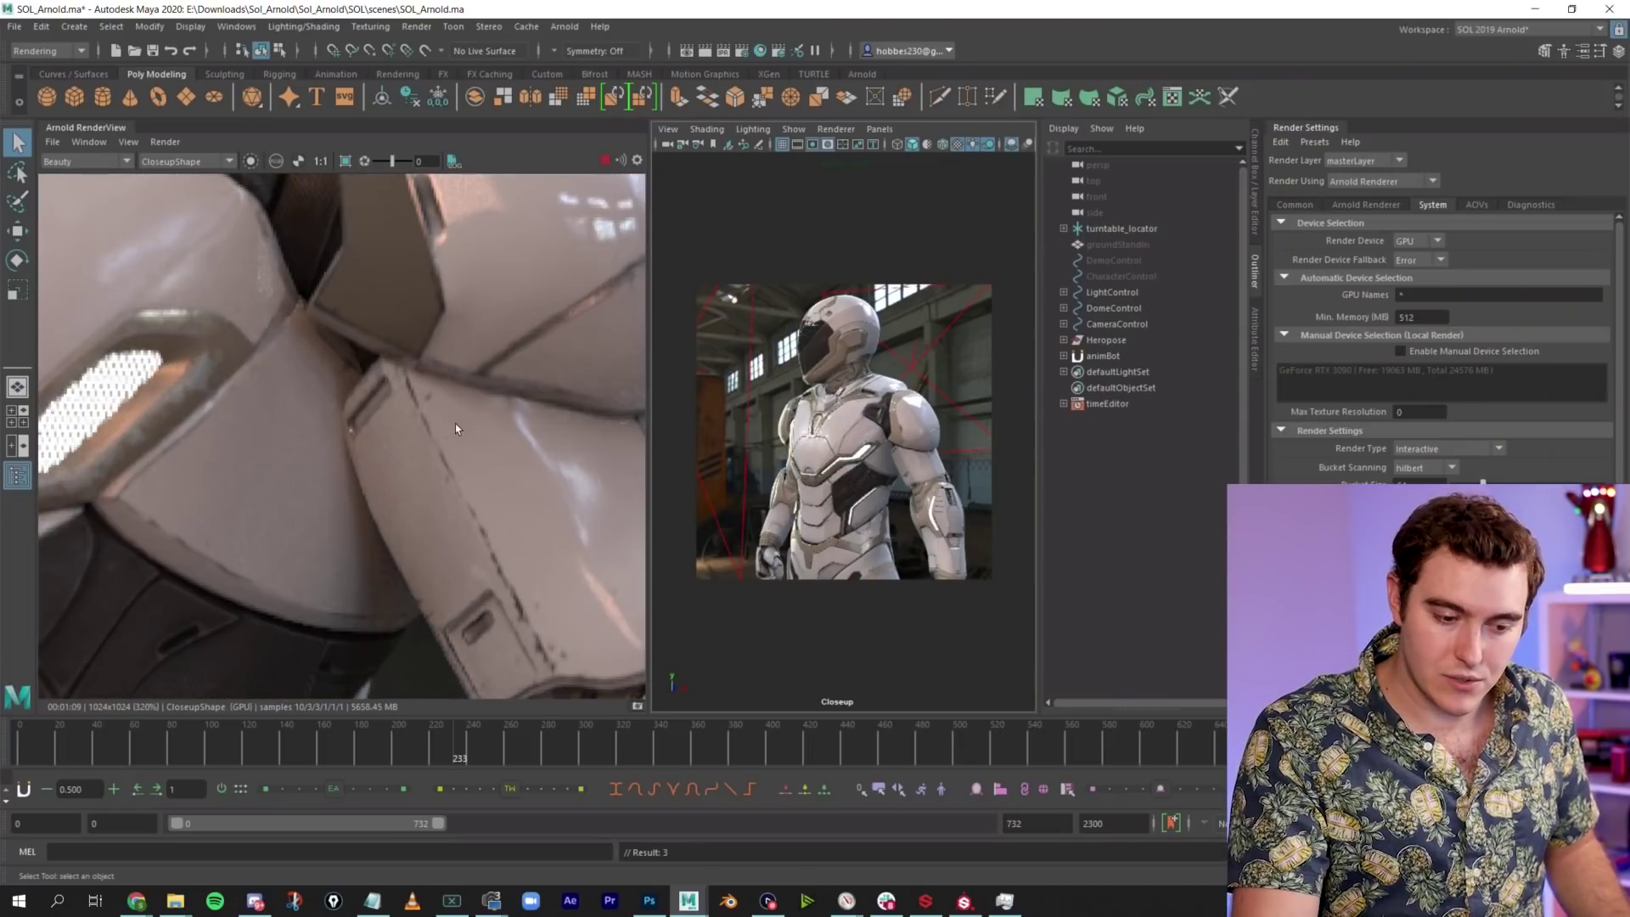
{"action": "scroll", "coordinate": [455, 425], "scroll_direction": "down", "scroll_amount": 4}
{"action": "scroll", "coordinate": [455, 422], "scroll_direction": "up", "scroll_amount": 4}
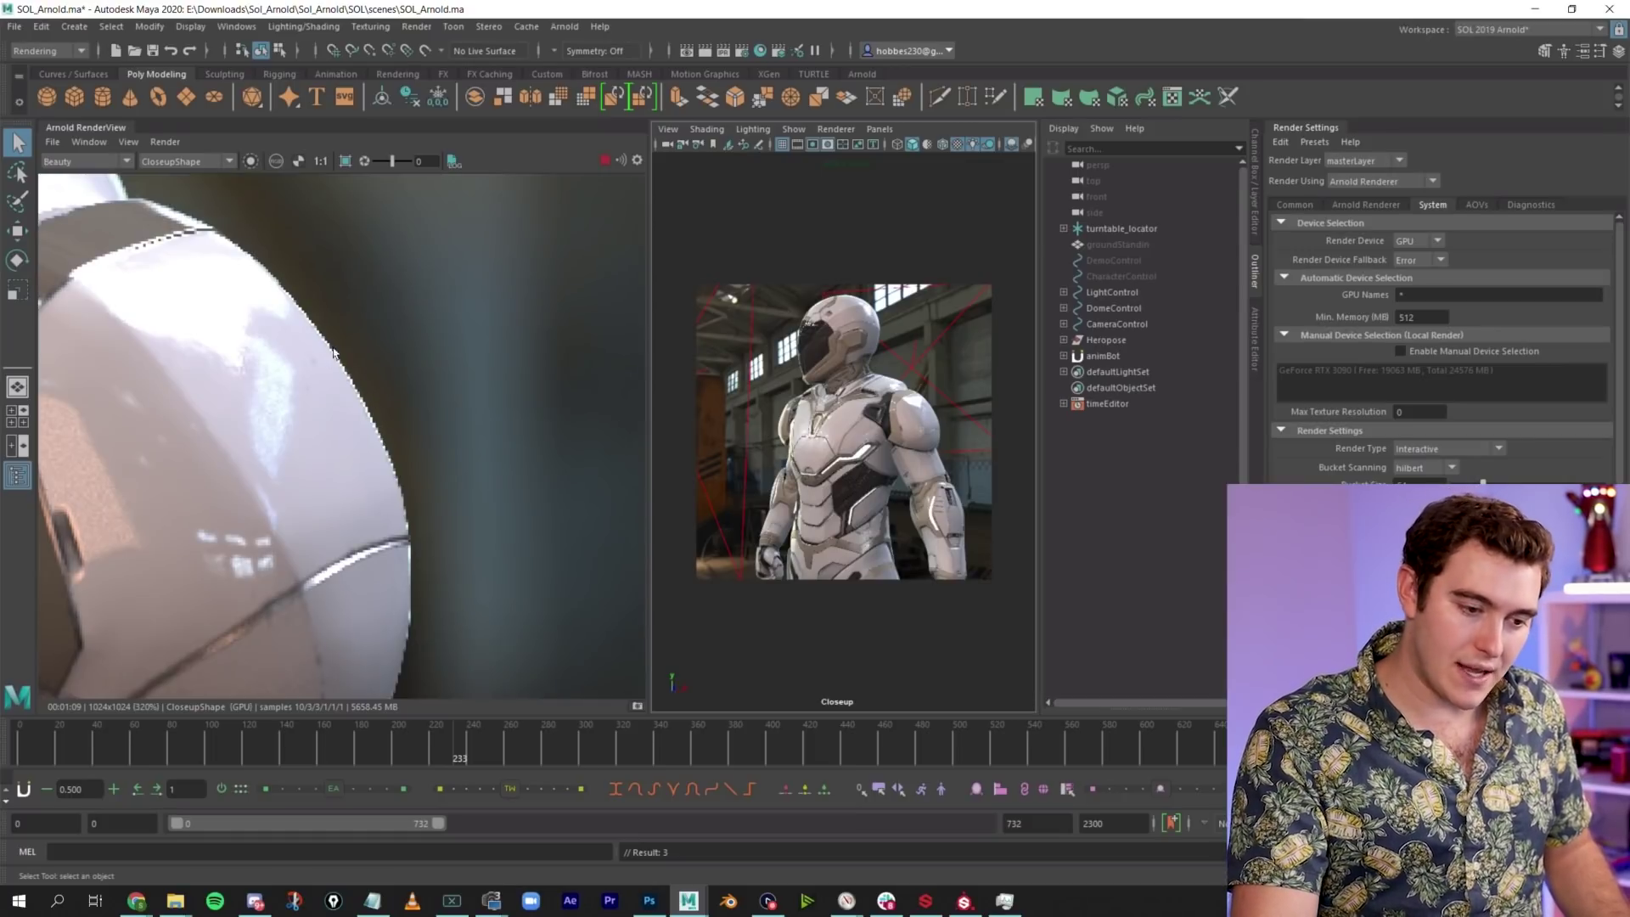
{"action": "scroll", "coordinate": [389, 481], "scroll_direction": "down", "scroll_amount": 4}
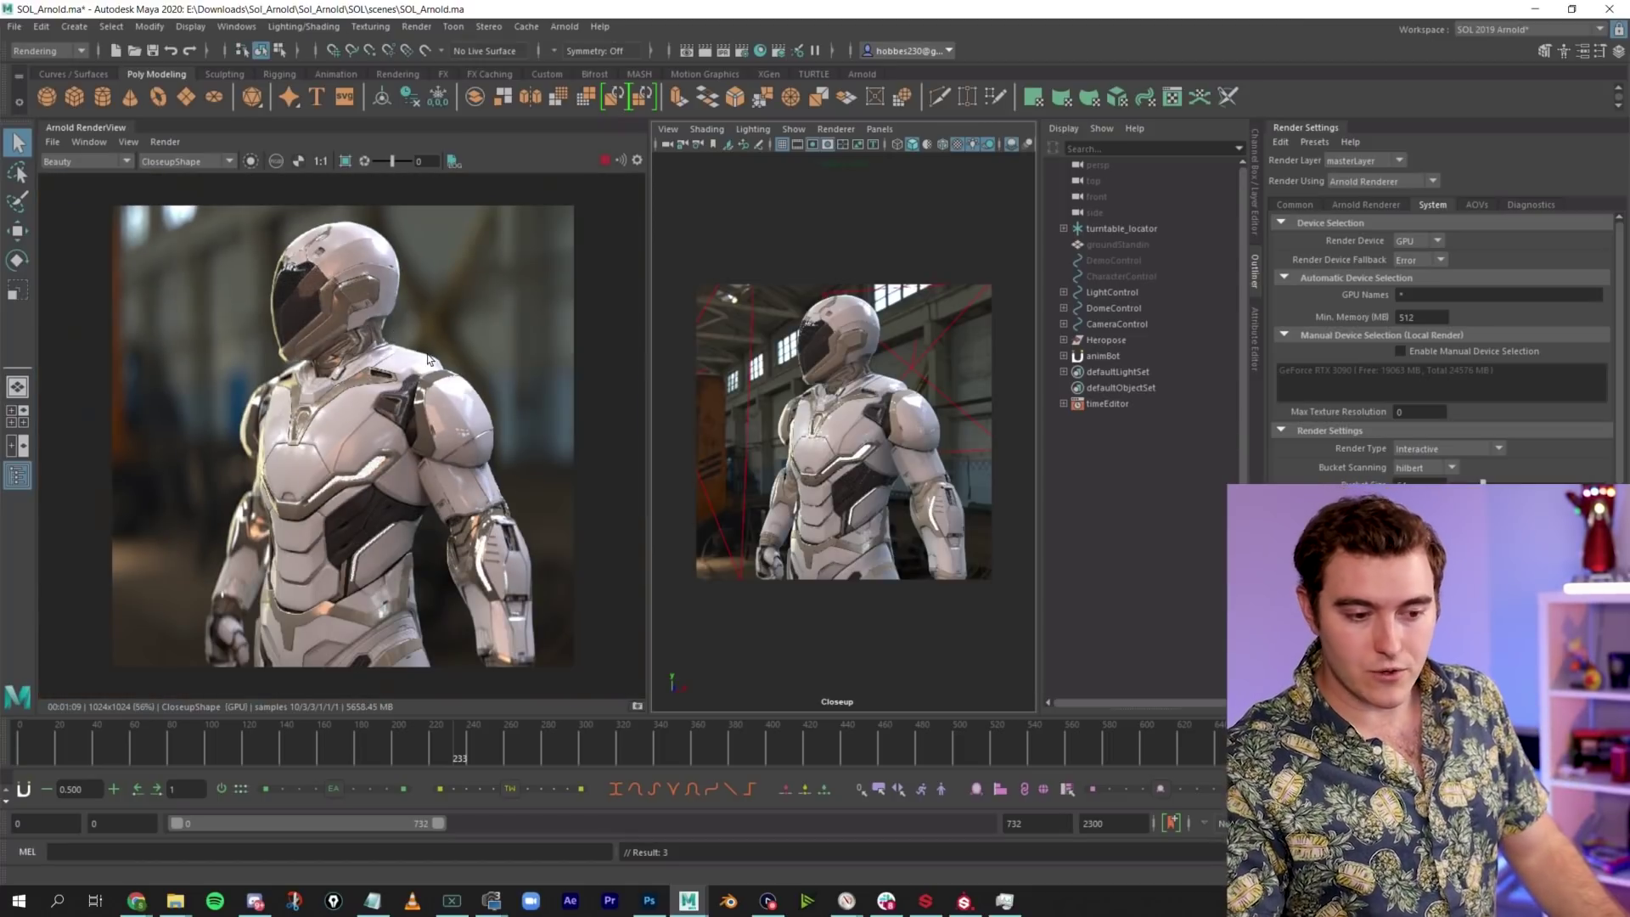
{"action": "scroll", "coordinate": [424, 356], "scroll_direction": "up", "scroll_amount": 3}
{"action": "scroll", "coordinate": [437, 355], "scroll_direction": "down", "scroll_amount": 5}
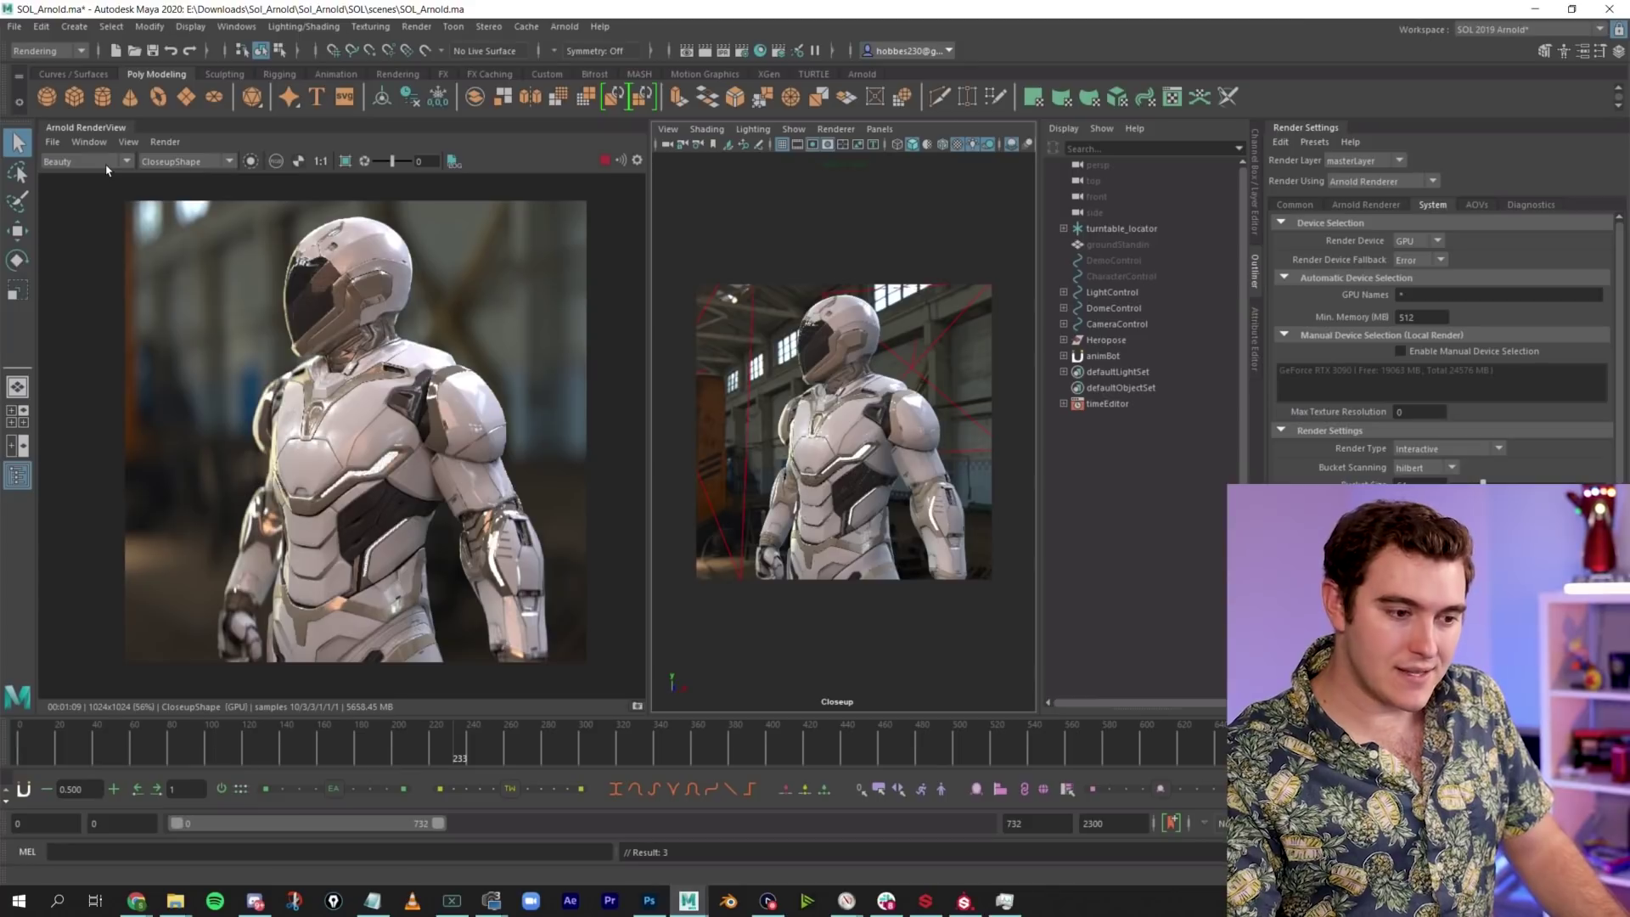
Display the RGBA_denoise output and orbit the camera to a new angle on the character
{"action": "left_click", "coordinate": [107, 163]}
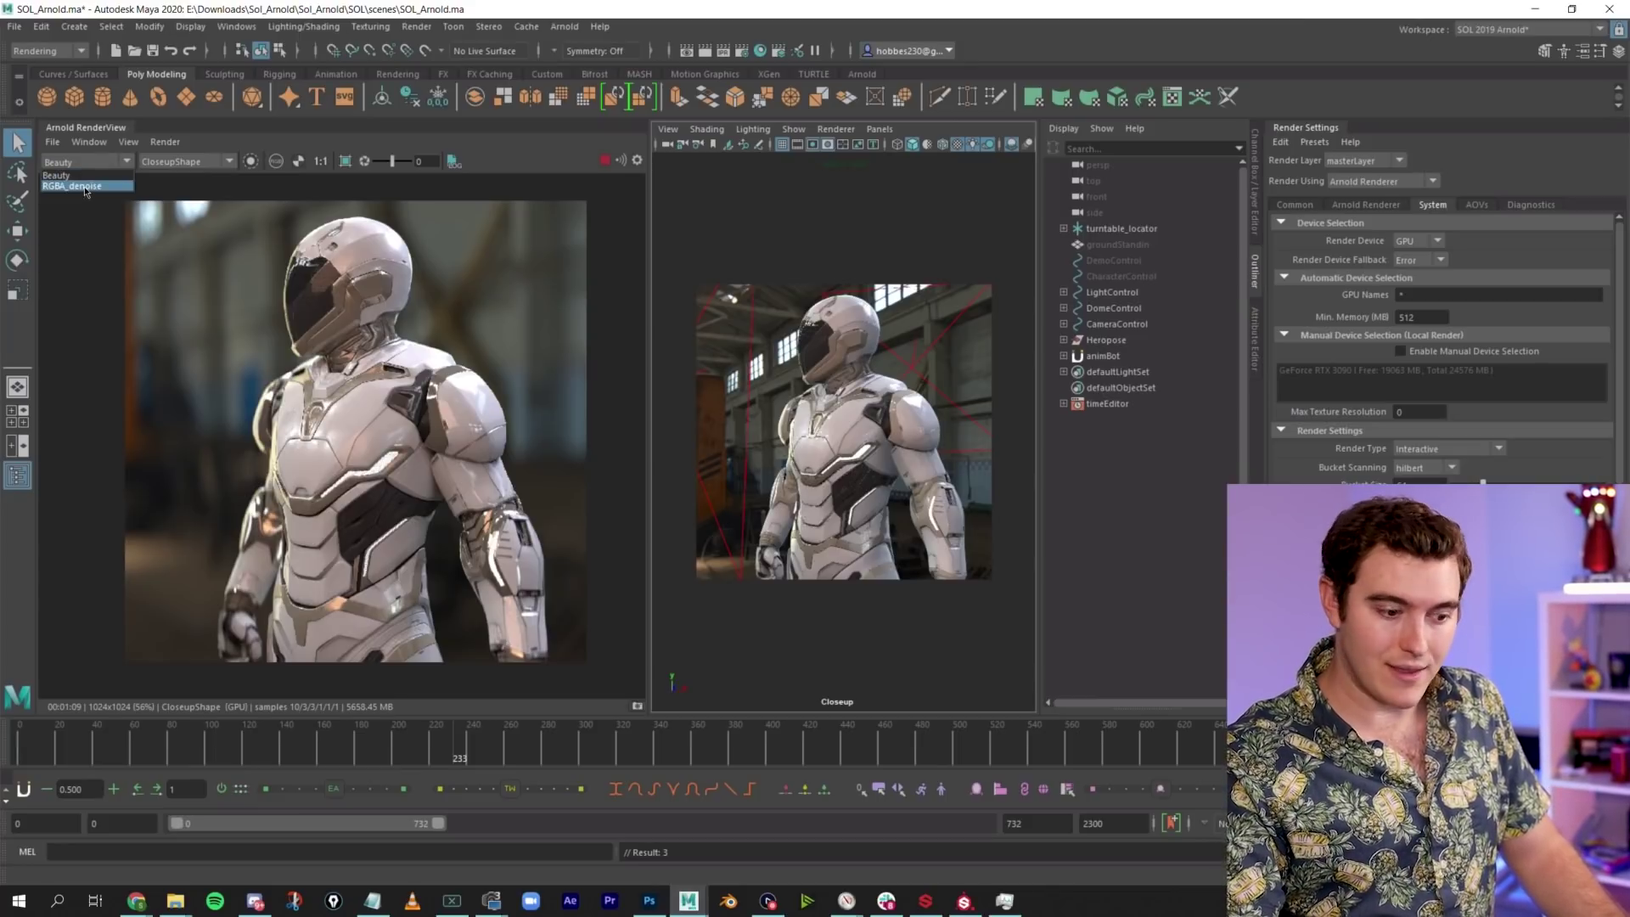
{"action": "left_click", "coordinate": [85, 186]}
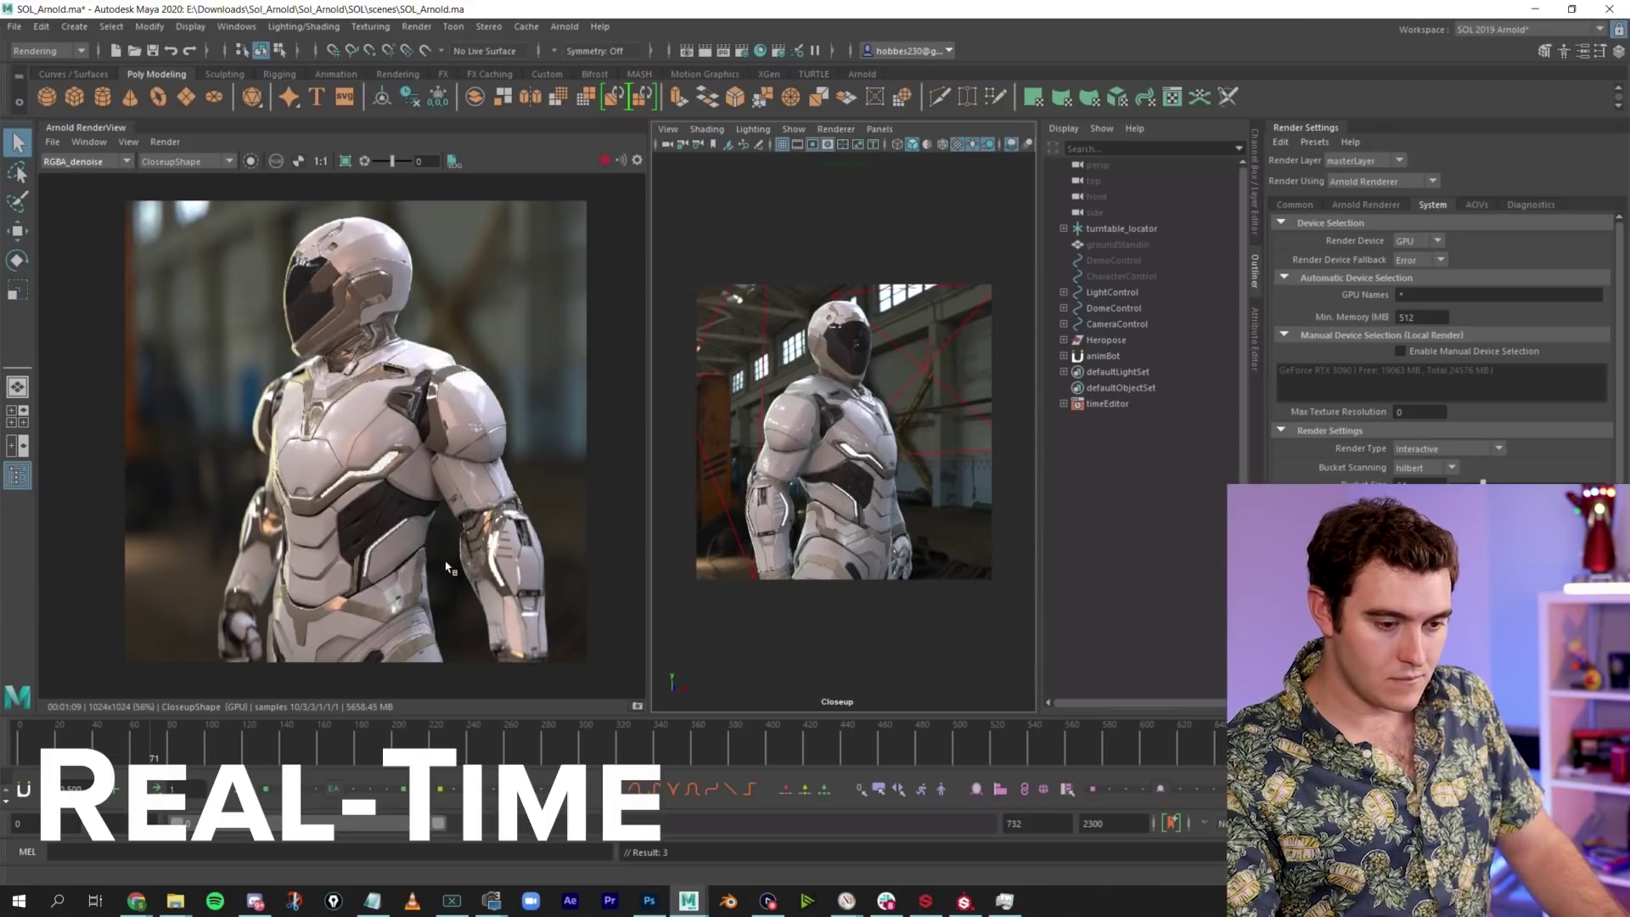
{"action": "left_click_drag", "start_coordinate": [439, 499], "coordinate": [416, 457], "text": "alt"}
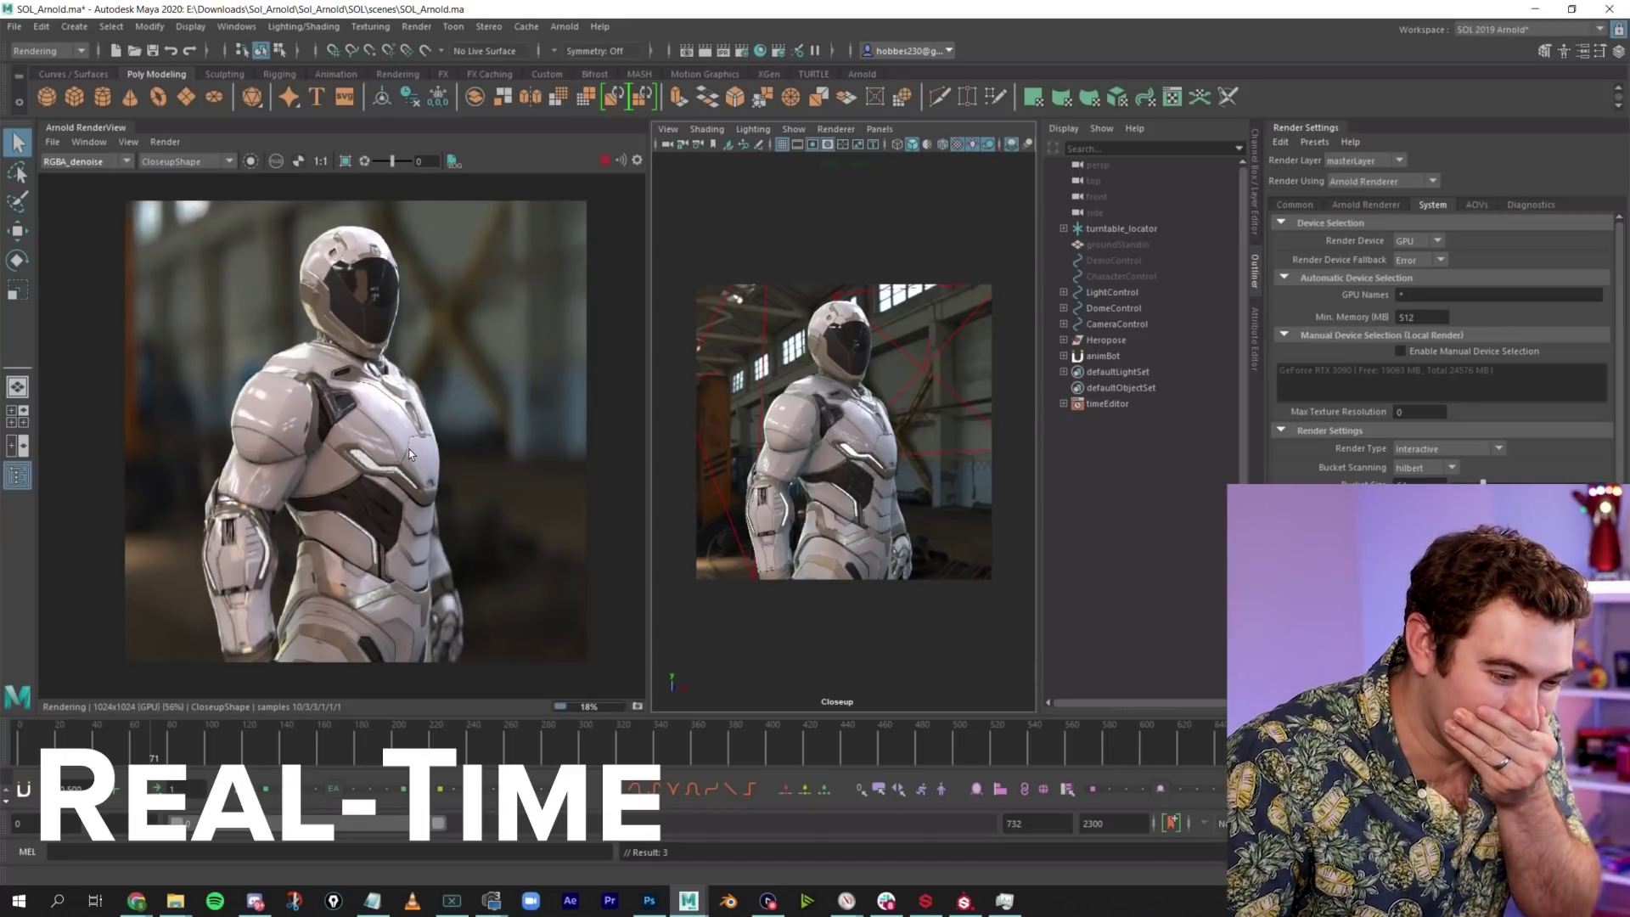
Zoom in and back out, then move to frame 80 so the helmet close-up re-renders
{"action": "scroll", "coordinate": [299, 428], "scroll_direction": "up", "scroll_amount": 5}
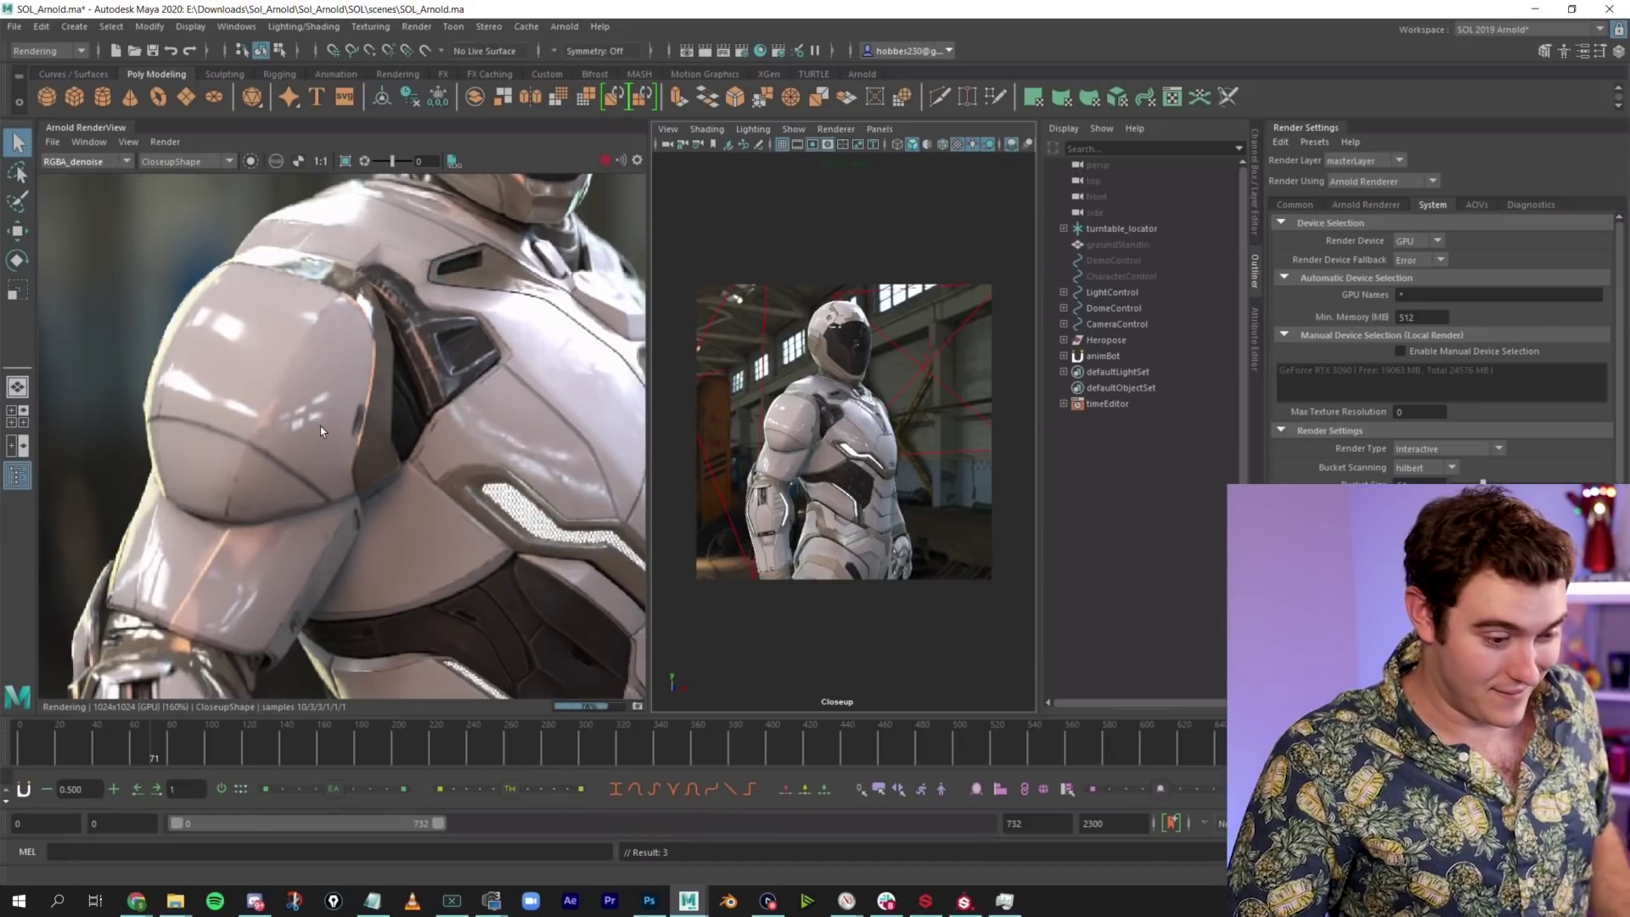
{"action": "scroll", "coordinate": [323, 426], "scroll_direction": "down", "scroll_amount": 3}
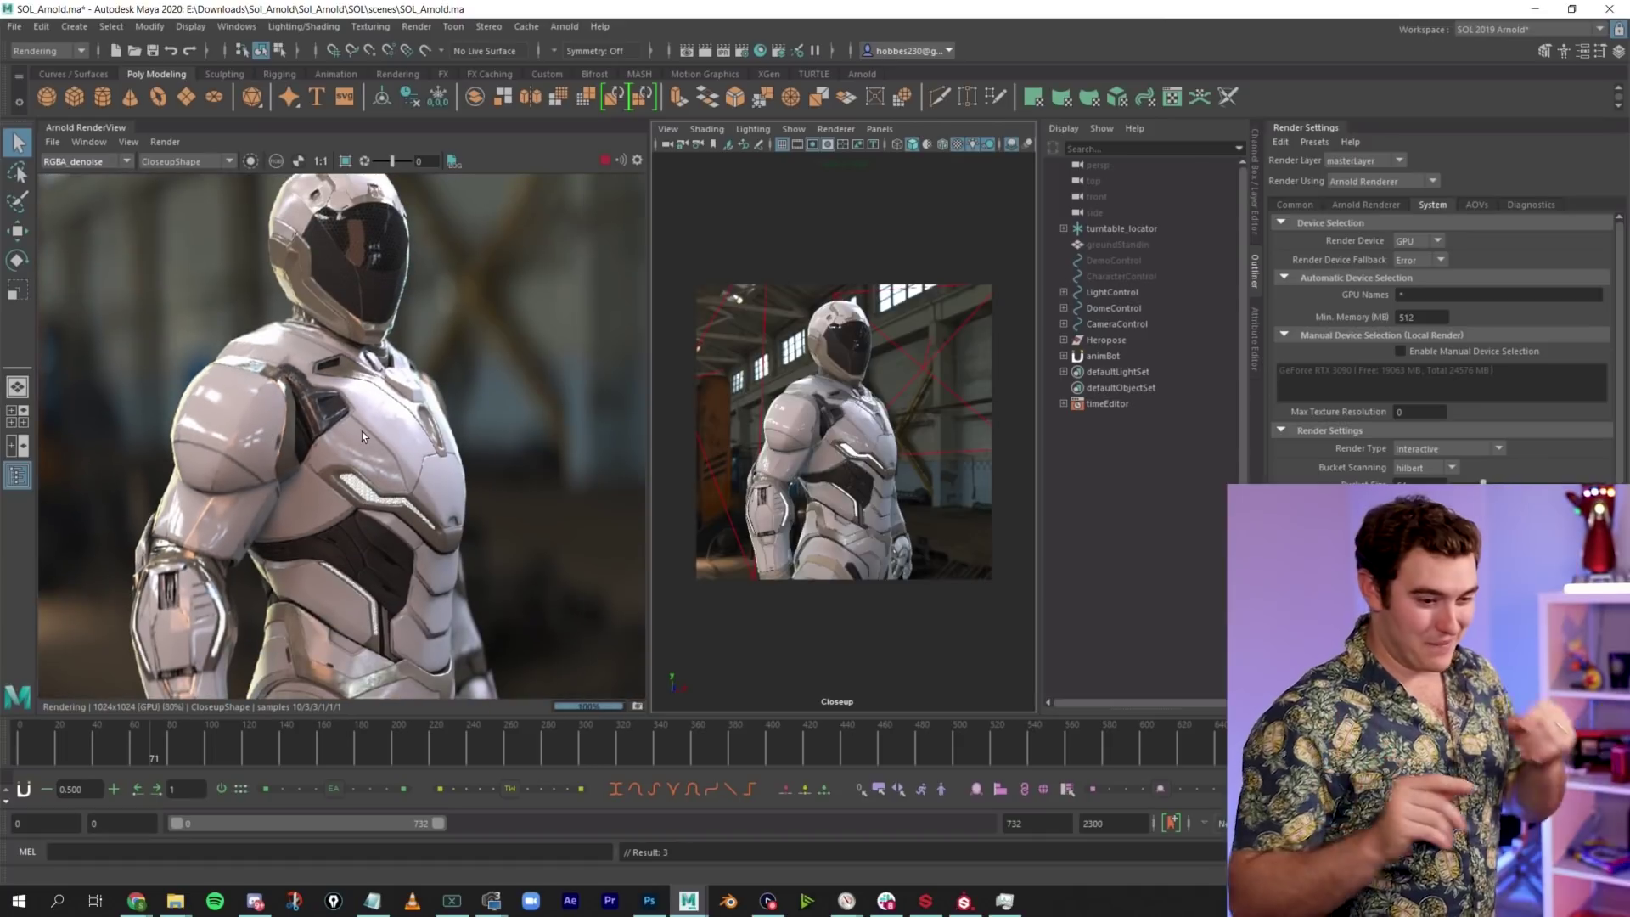
{"action": "scroll", "coordinate": [420, 379], "scroll_direction": "down", "scroll_amount": 2}
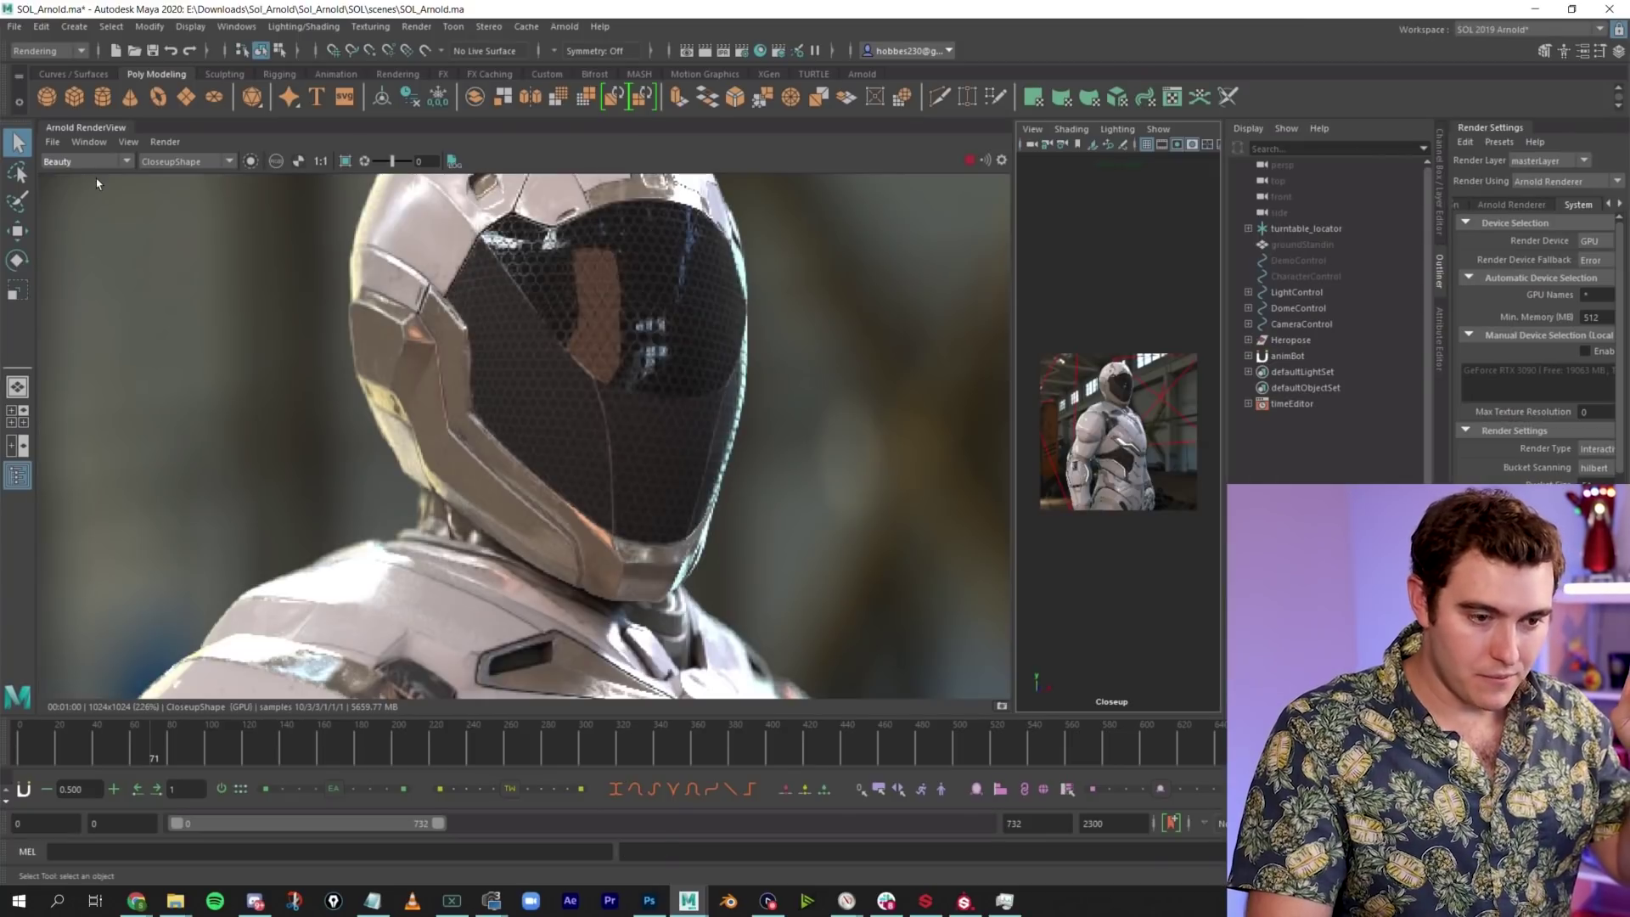
{"action": "left_click", "coordinate": [171, 758]}
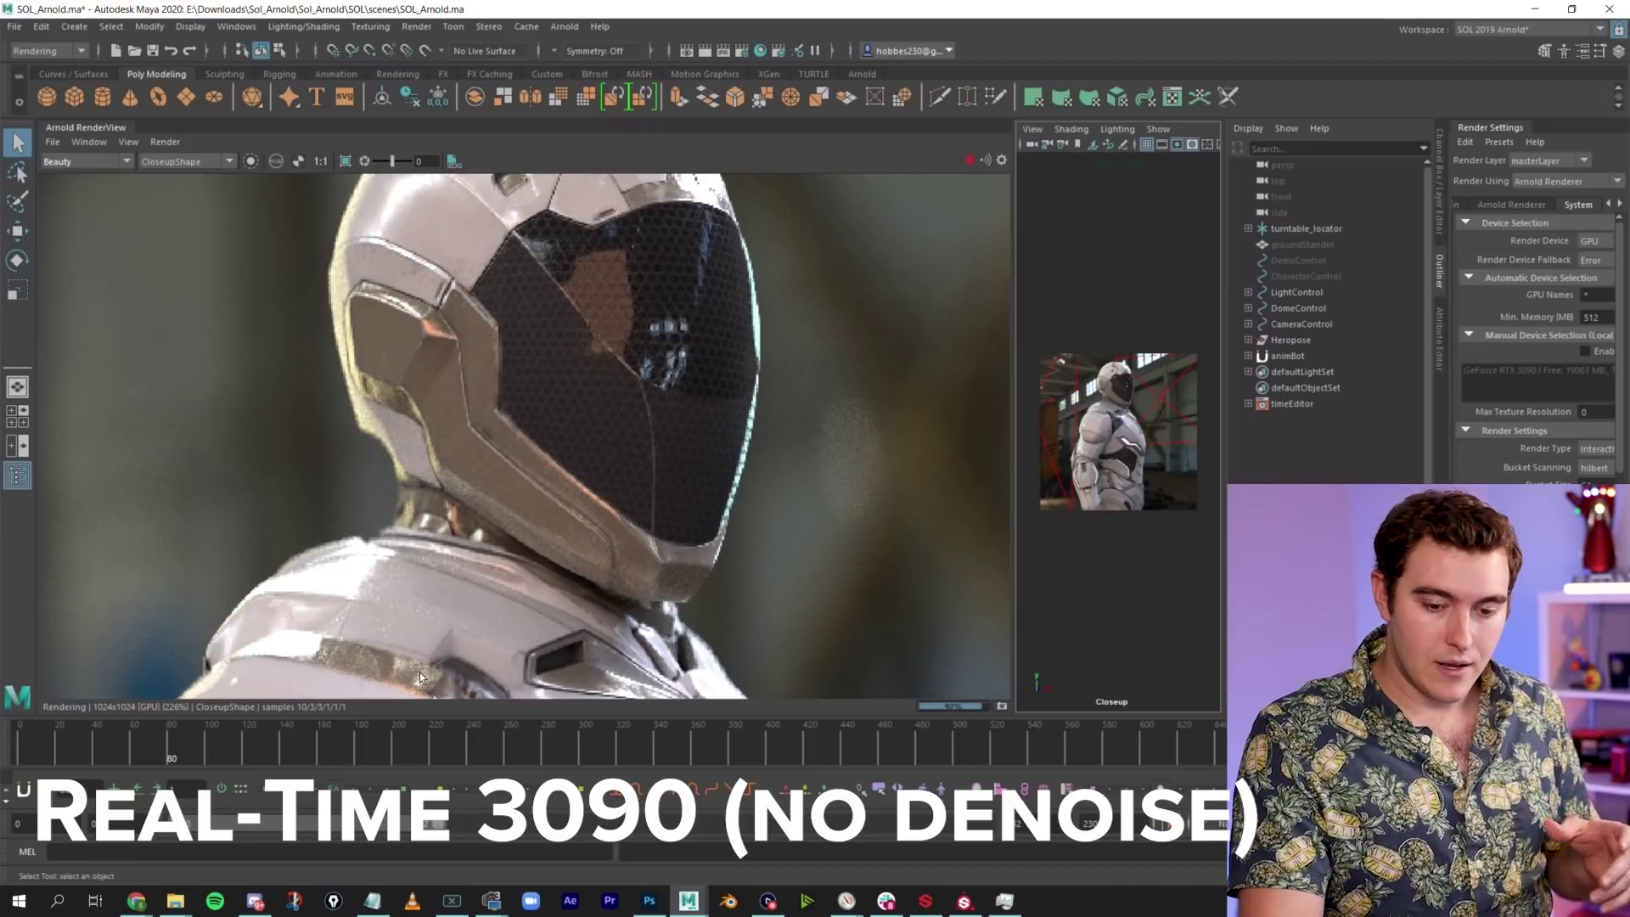
Select Dome_01 and expand DomeControl and Domes in the Outliner, then collapse the group
{"action": "left_click", "coordinate": [1180, 483]}
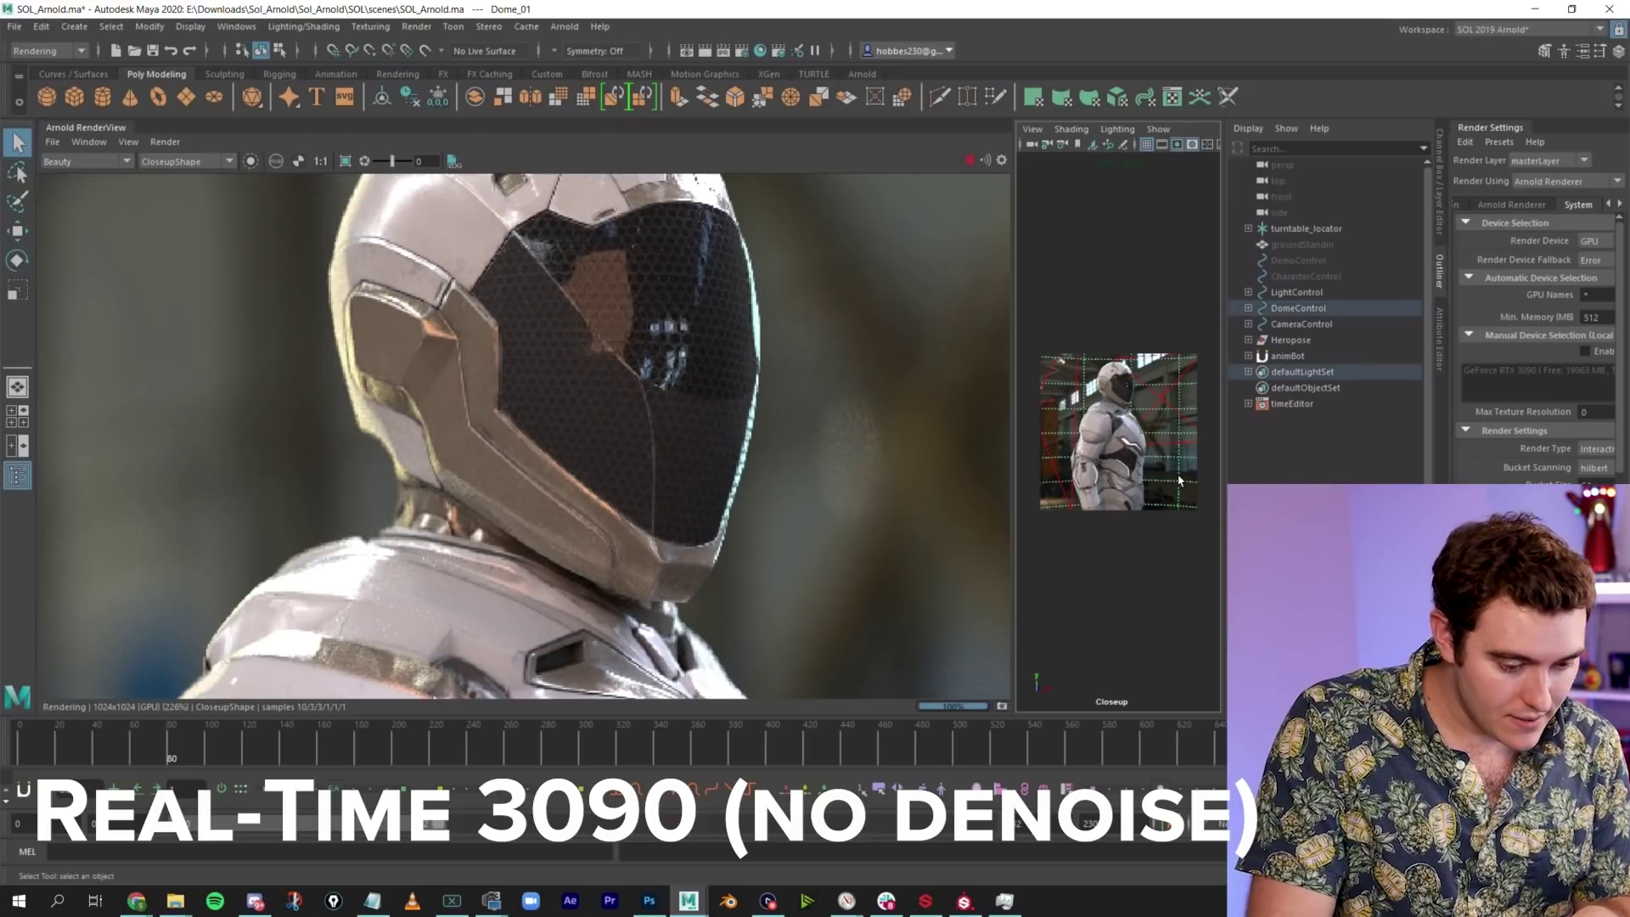
{"action": "left_click", "coordinate": [1248, 308]}
{"action": "left_click", "coordinate": [1258, 324]}
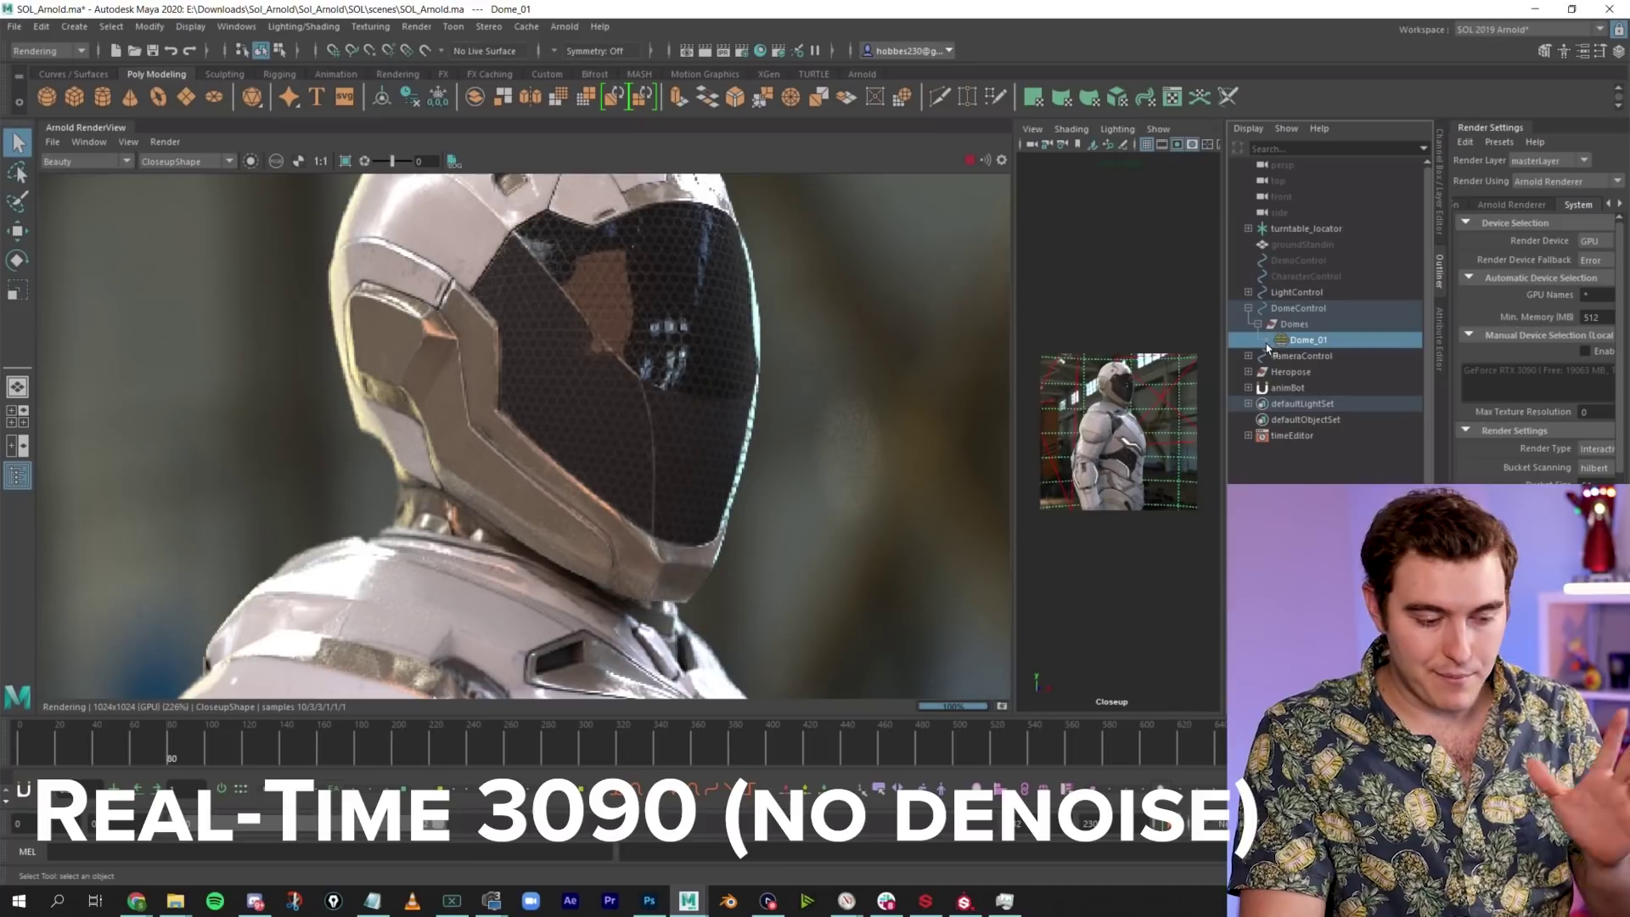
{"action": "left_click", "coordinate": [1248, 308]}
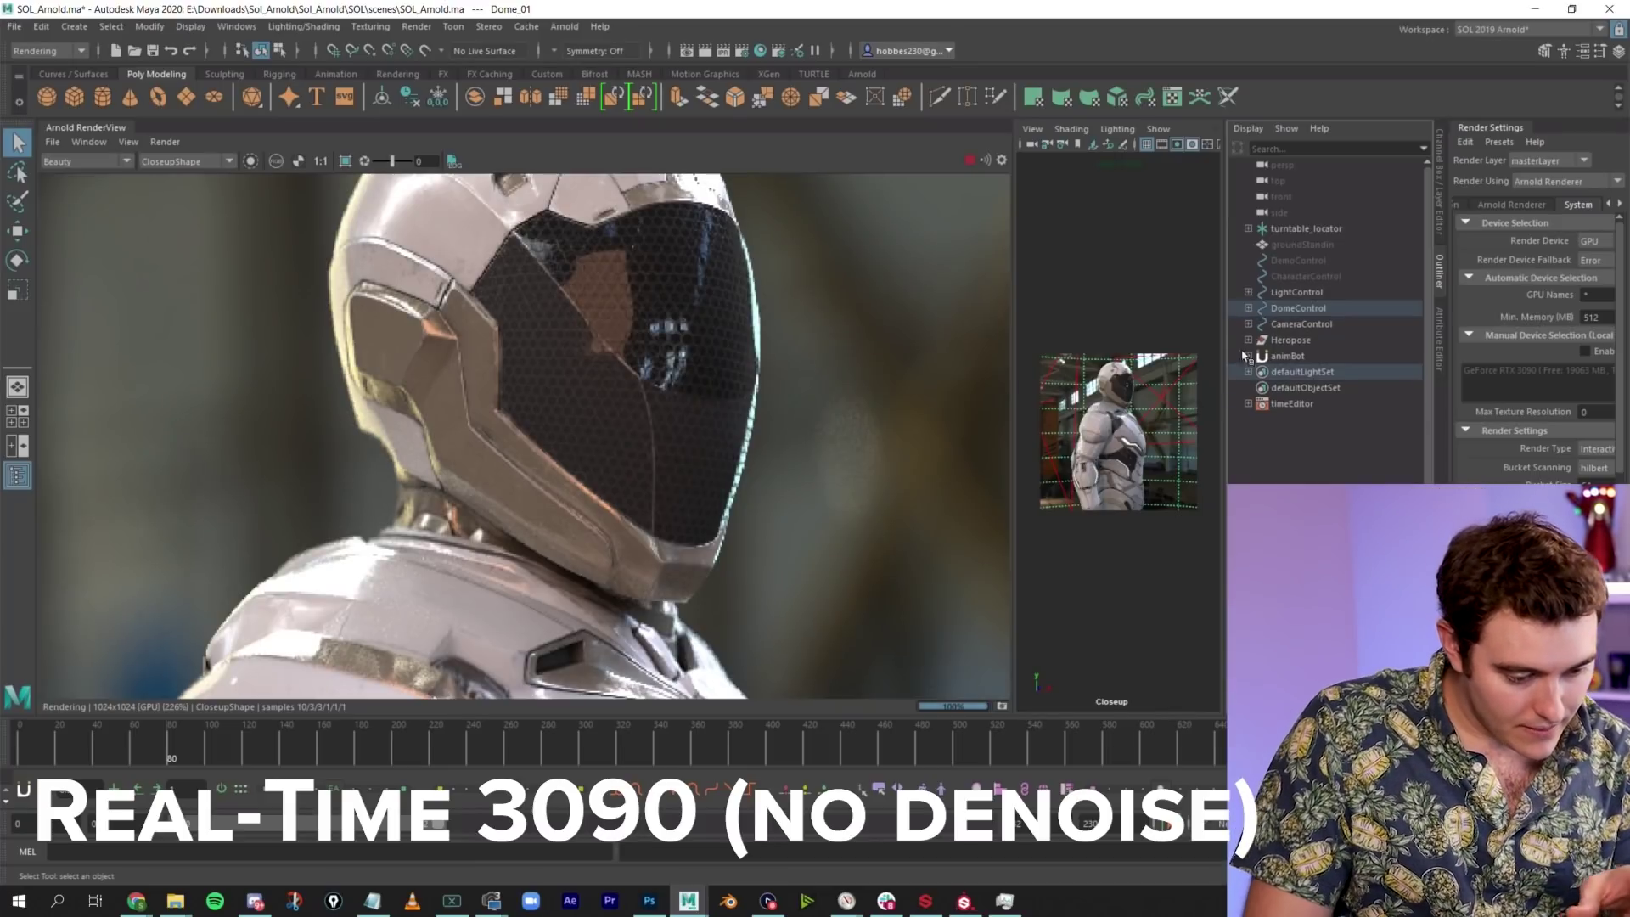
Select and then deselect the tights armour piece, and bring up the render output list
{"action": "left_click", "coordinate": [1103, 499]}
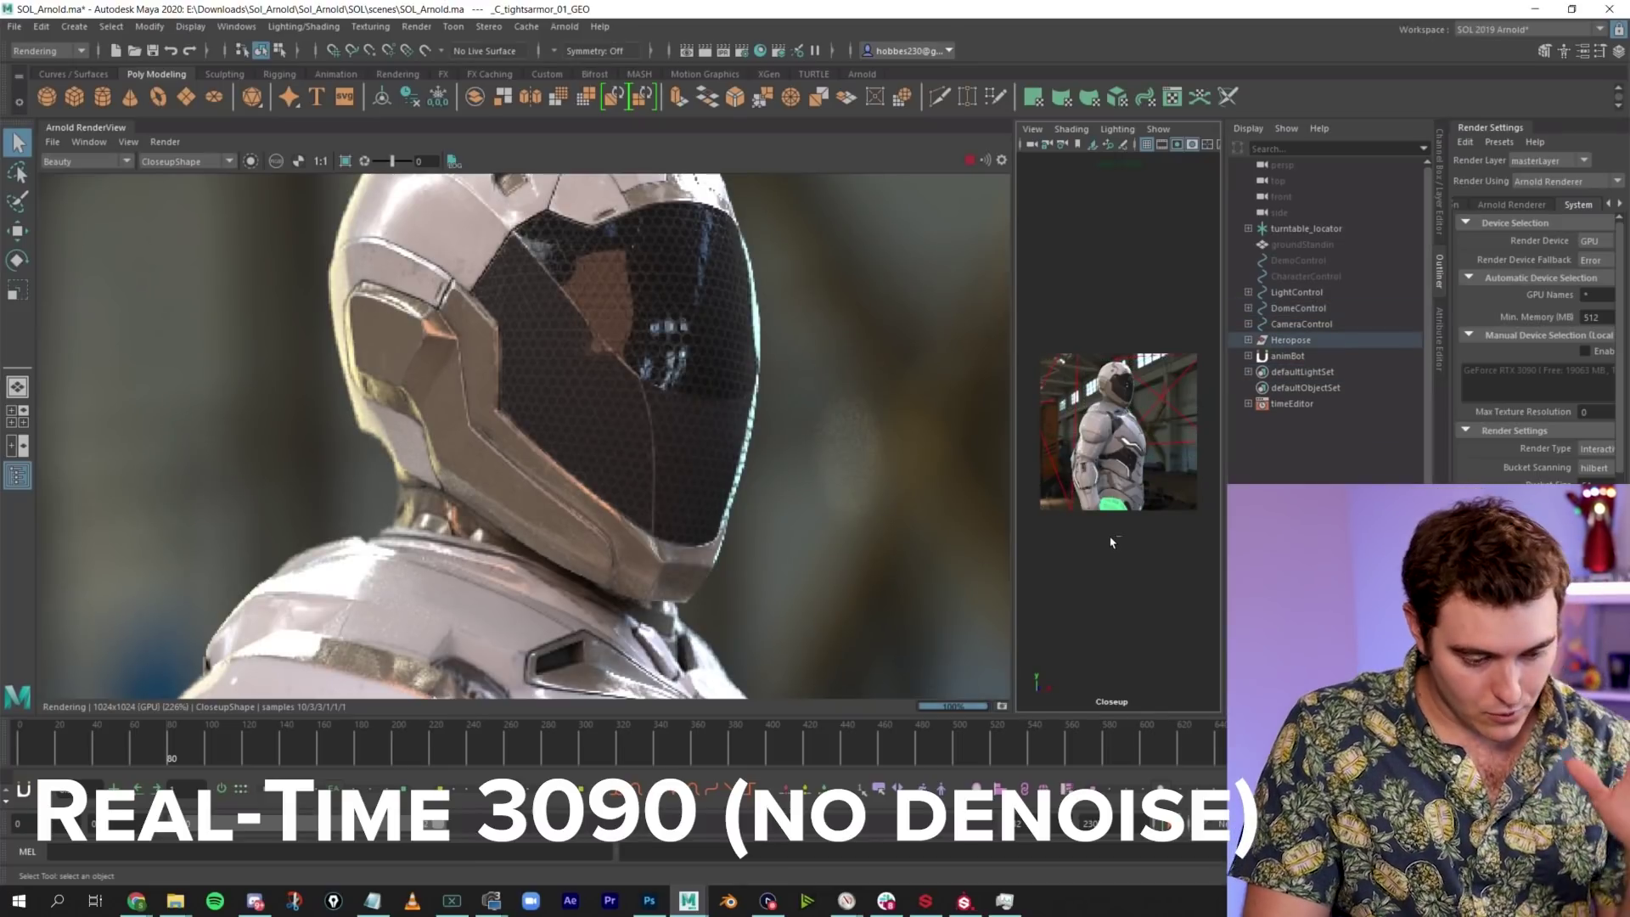
{"action": "left_click", "coordinate": [1111, 541]}
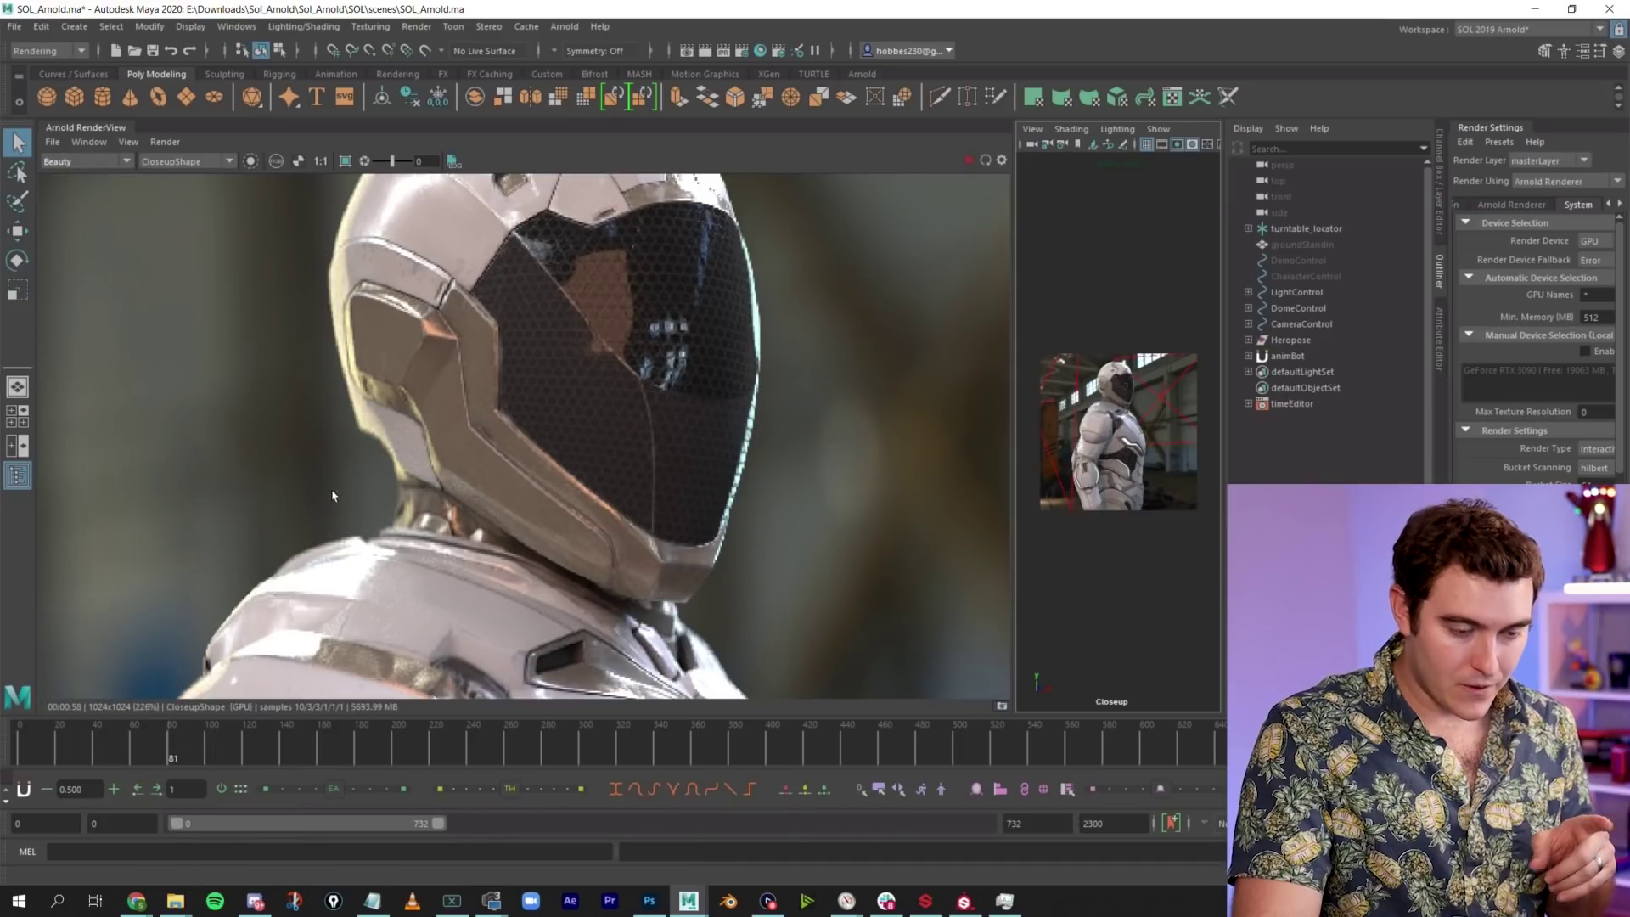
{"action": "left_click", "coordinate": [84, 161]}
Choose the RGBA_denoise output and start the live Arnold GPU IPR render
{"action": "left_click", "coordinate": [75, 183]}
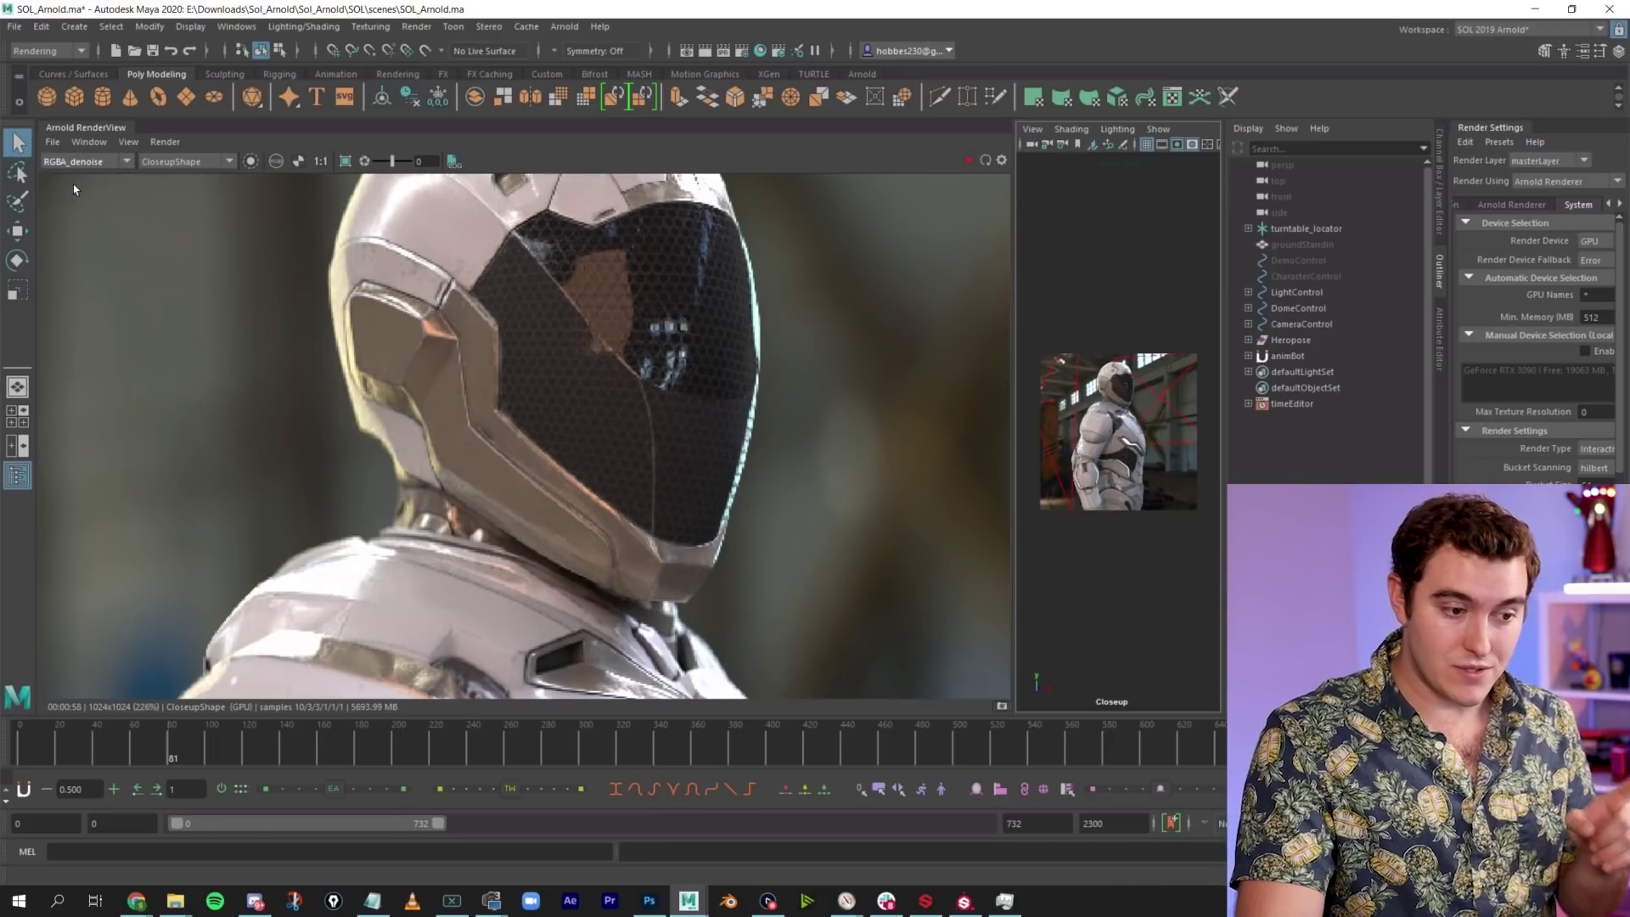
{"action": "left_click", "coordinate": [971, 161]}
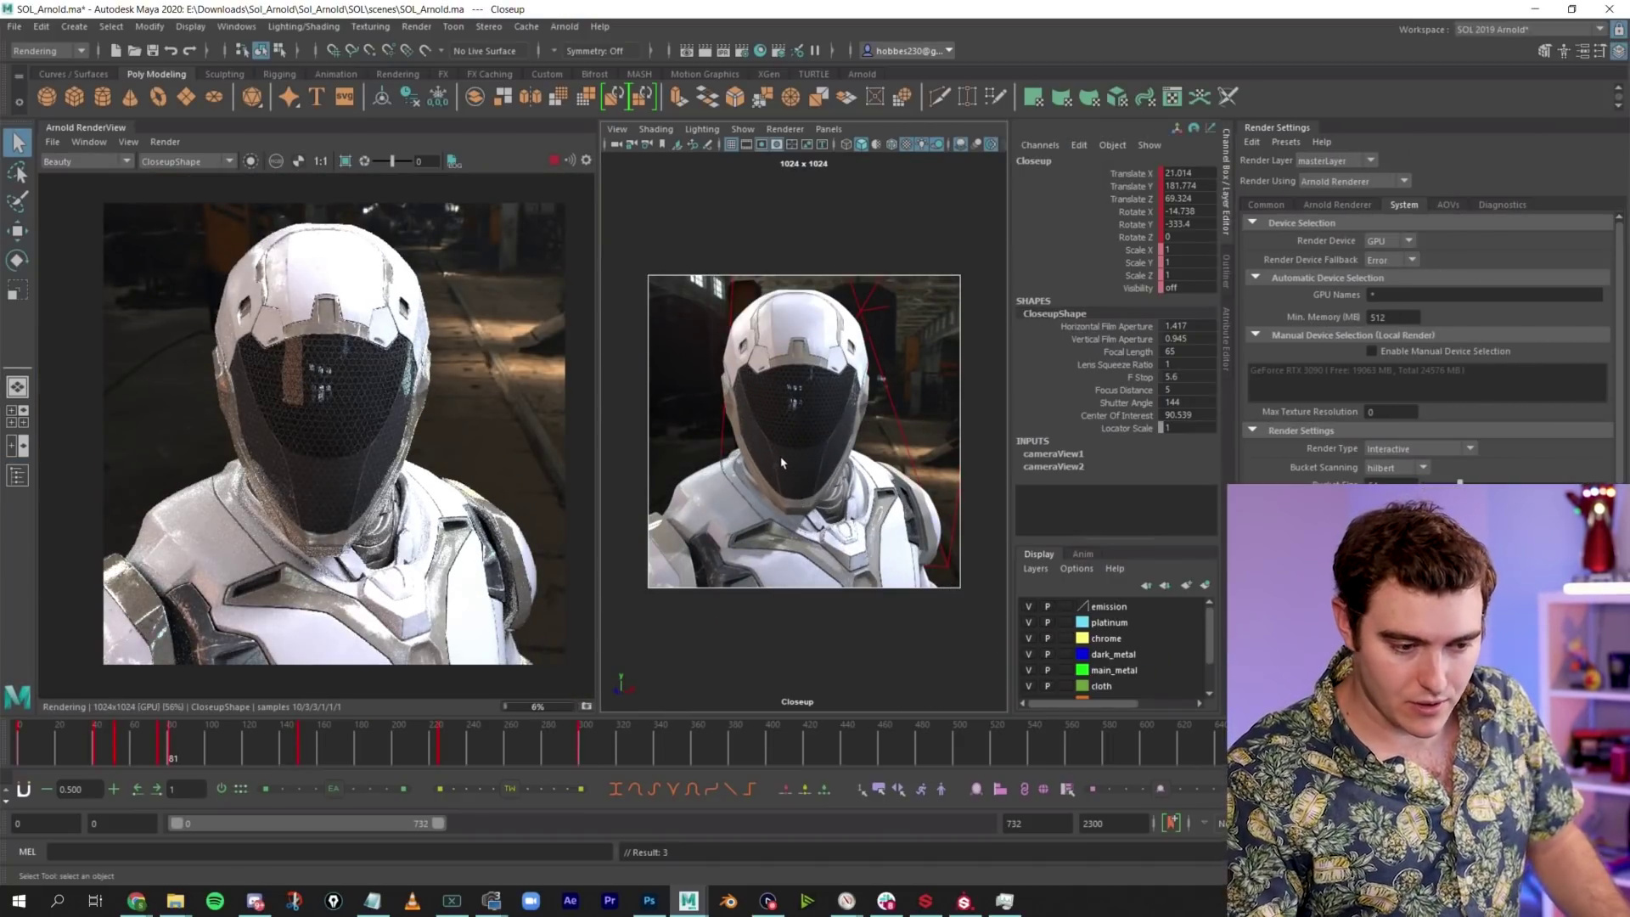
Select the helmet, turn to a side view, and display the RGBA_denoise output
{"action": "left_click", "coordinate": [816, 440]}
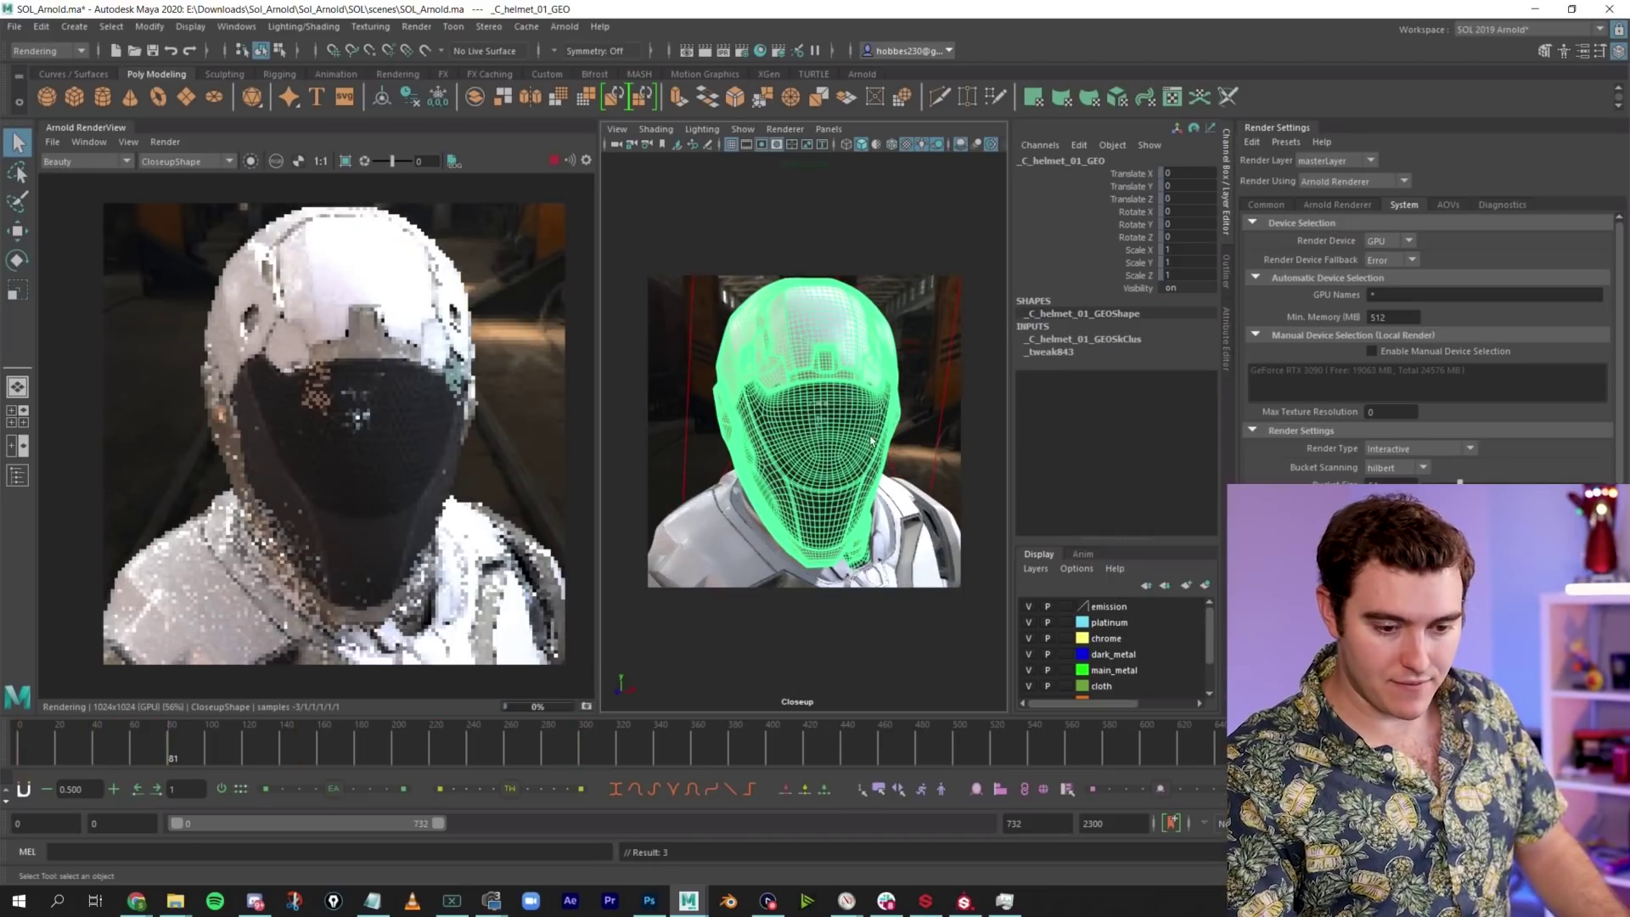
{"action": "left_click_drag", "start_coordinate": [828, 463], "coordinate": [808, 480], "text": "alt"}
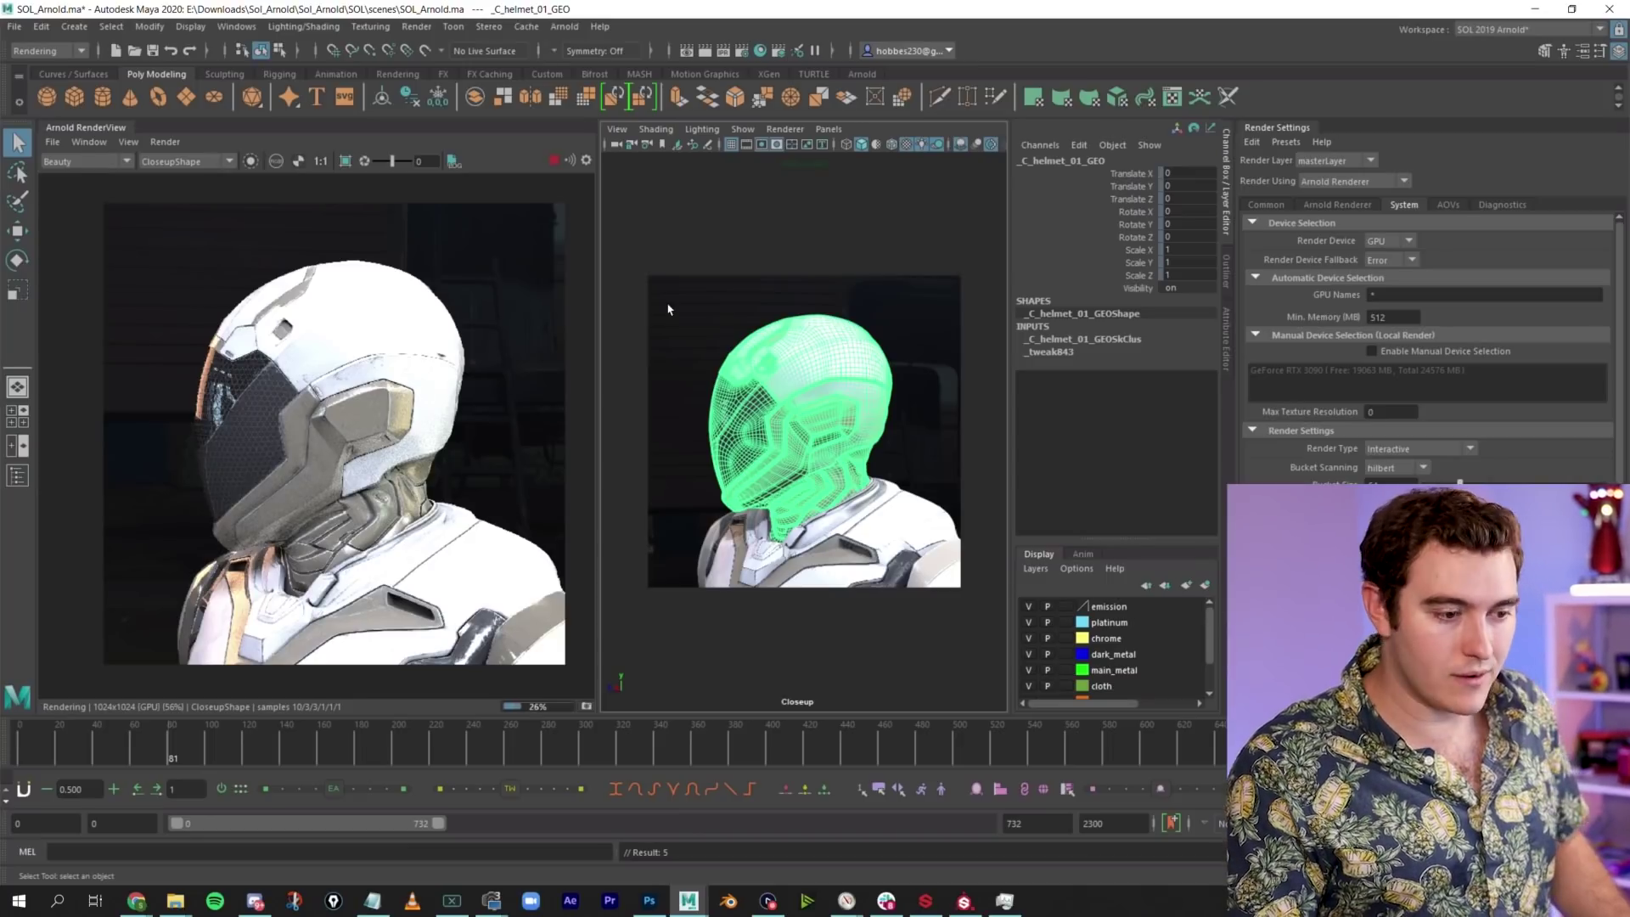
{"action": "left_click", "coordinate": [90, 161]}
{"action": "left_click", "coordinate": [99, 187]}
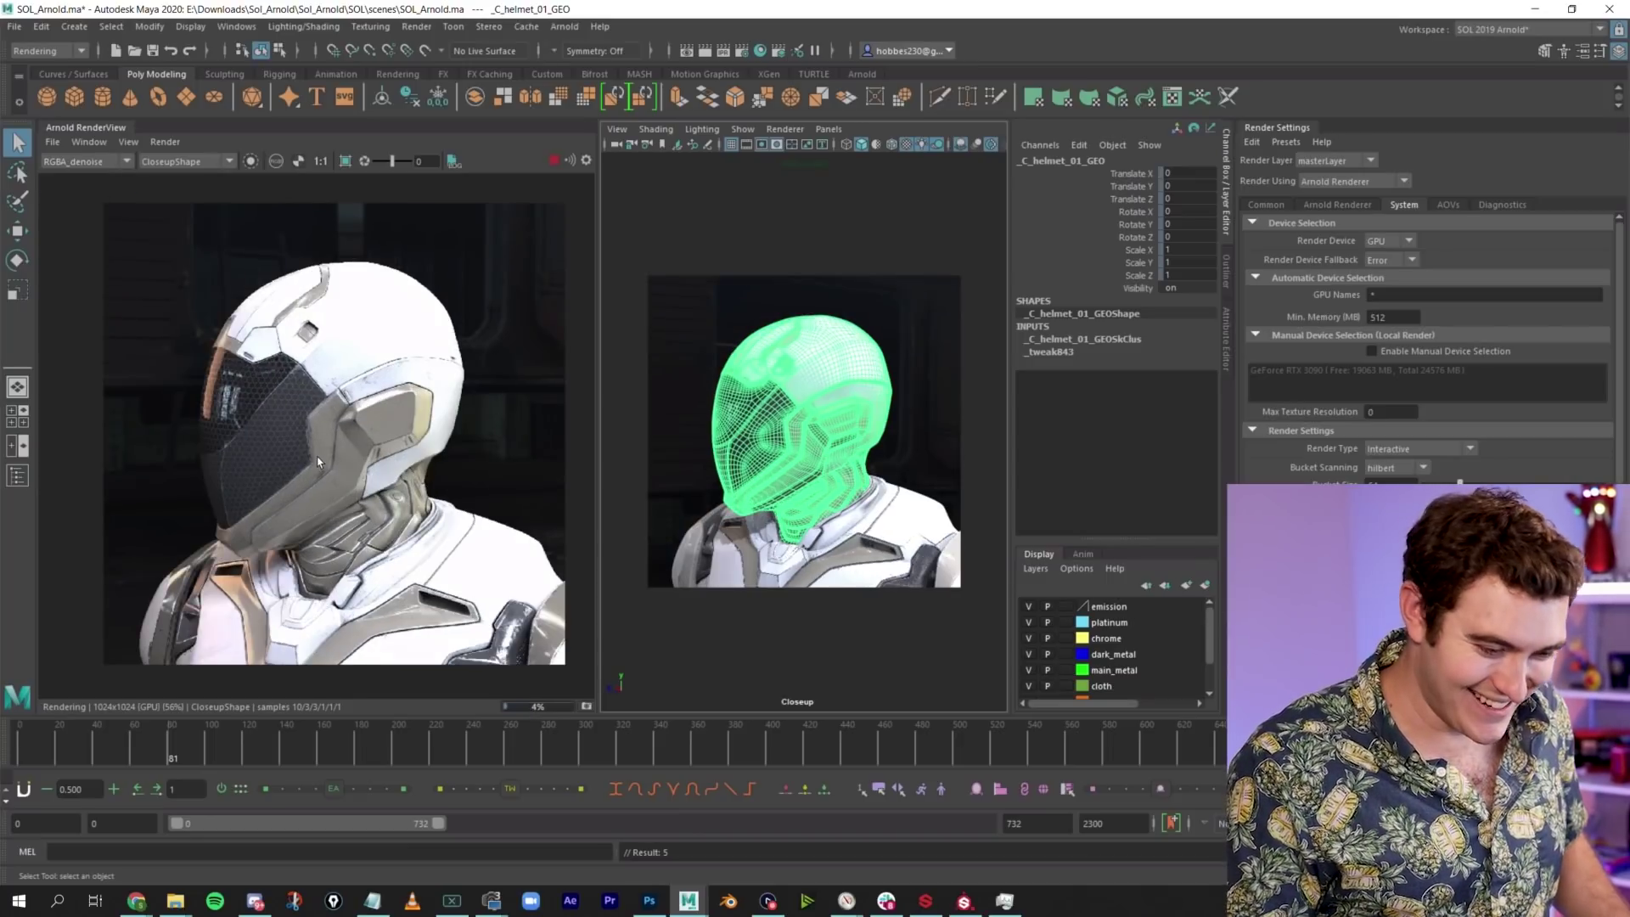
{"action": "scroll", "coordinate": [752, 463], "scroll_direction": "down", "scroll_amount": 10}
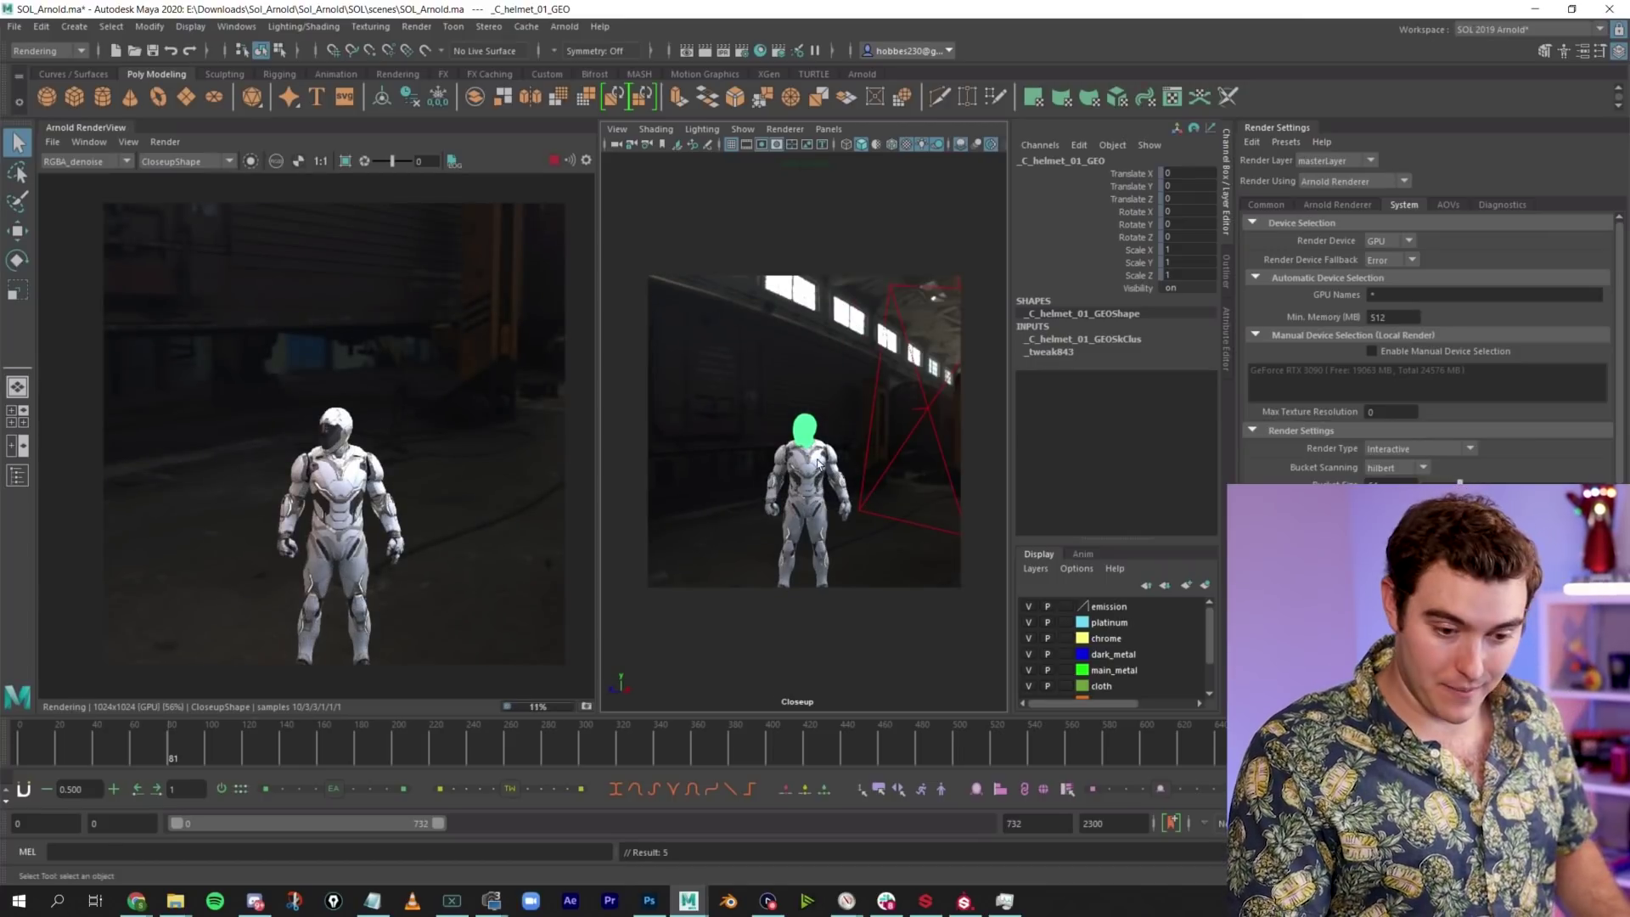
Frame the torso armour, orbit it from side to front, then zoom out to the full character
{"action": "left_click", "coordinate": [818, 466]}
{"action": "key", "text": "f"}
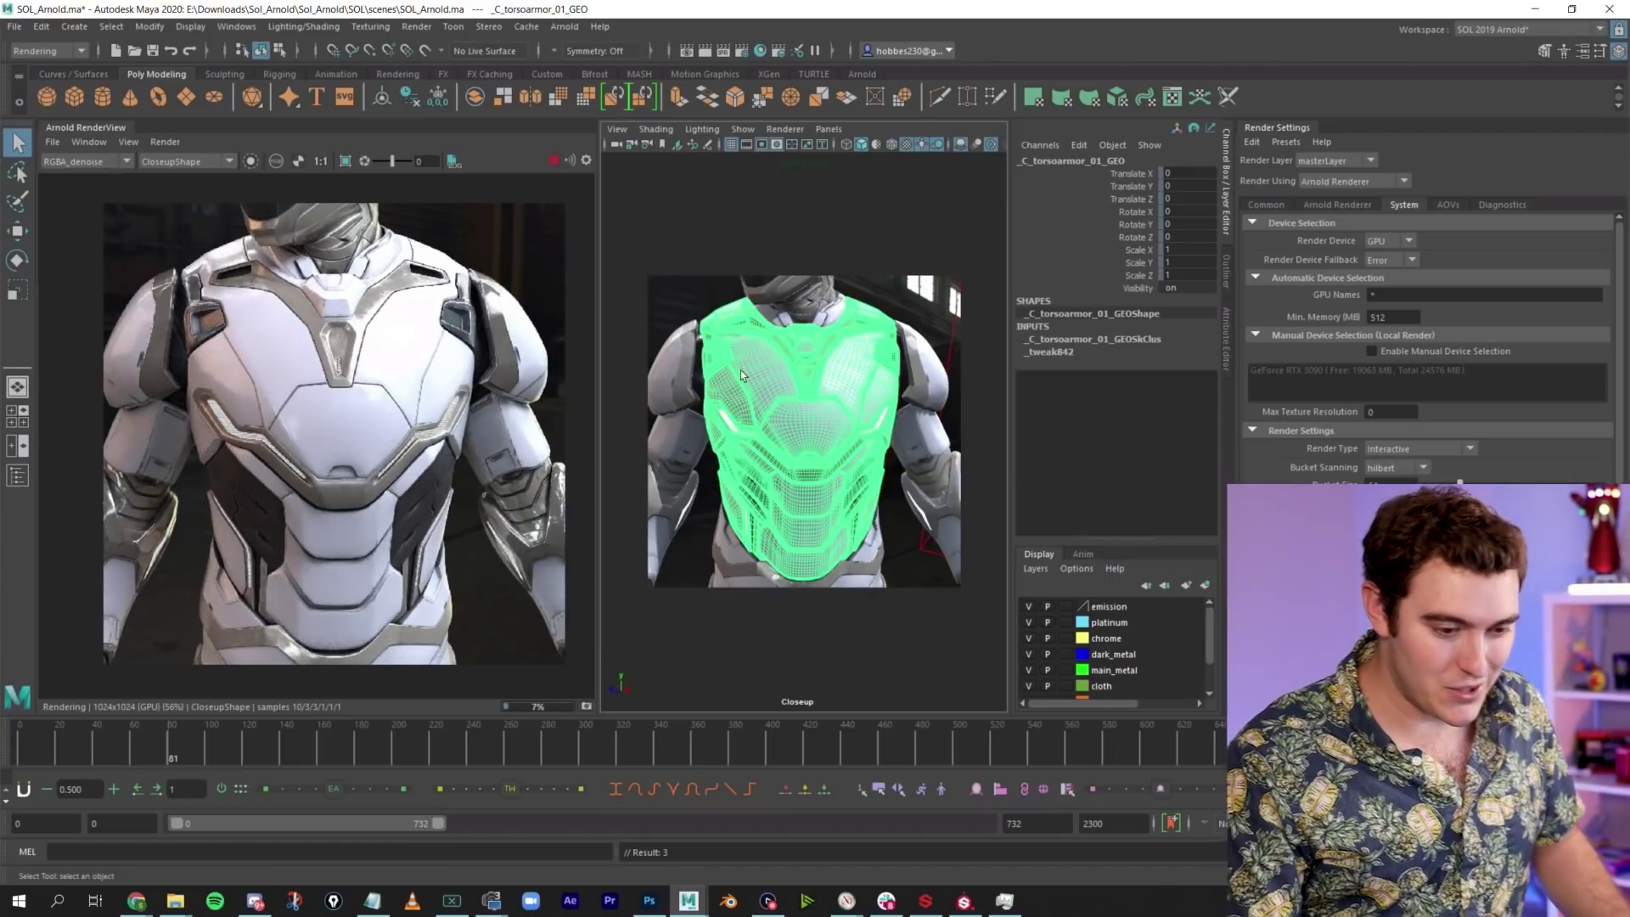
{"action": "left_click_drag", "start_coordinate": [749, 399], "coordinate": [870, 396], "text": "alt"}
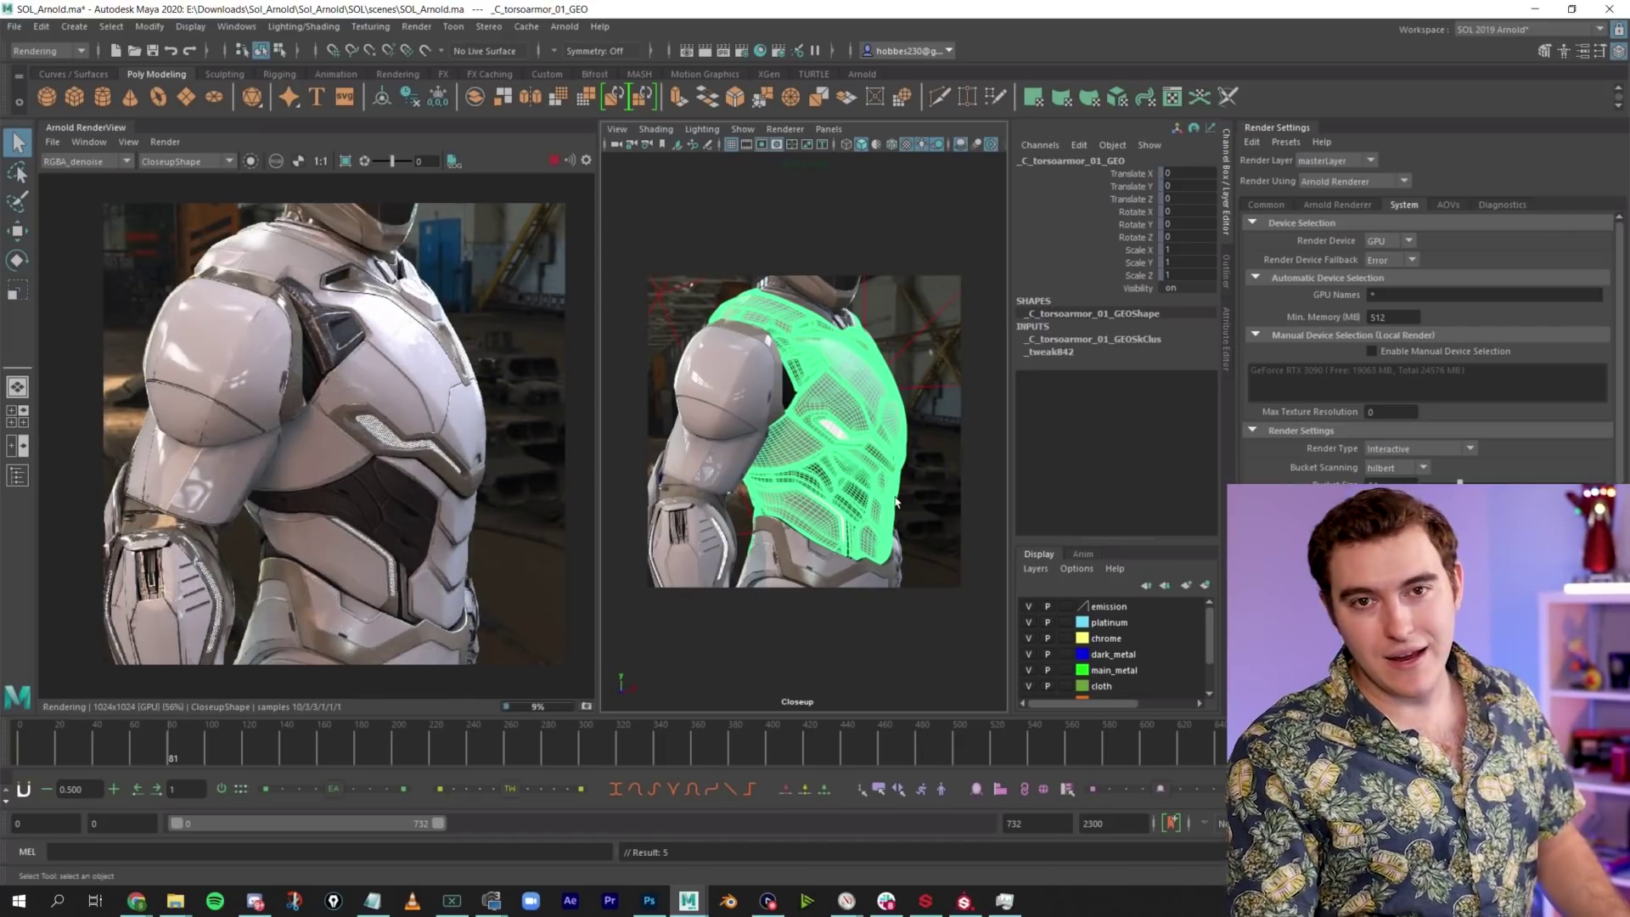
{"action": "left_click_drag", "start_coordinate": [857, 487], "coordinate": [805, 485], "text": "alt"}
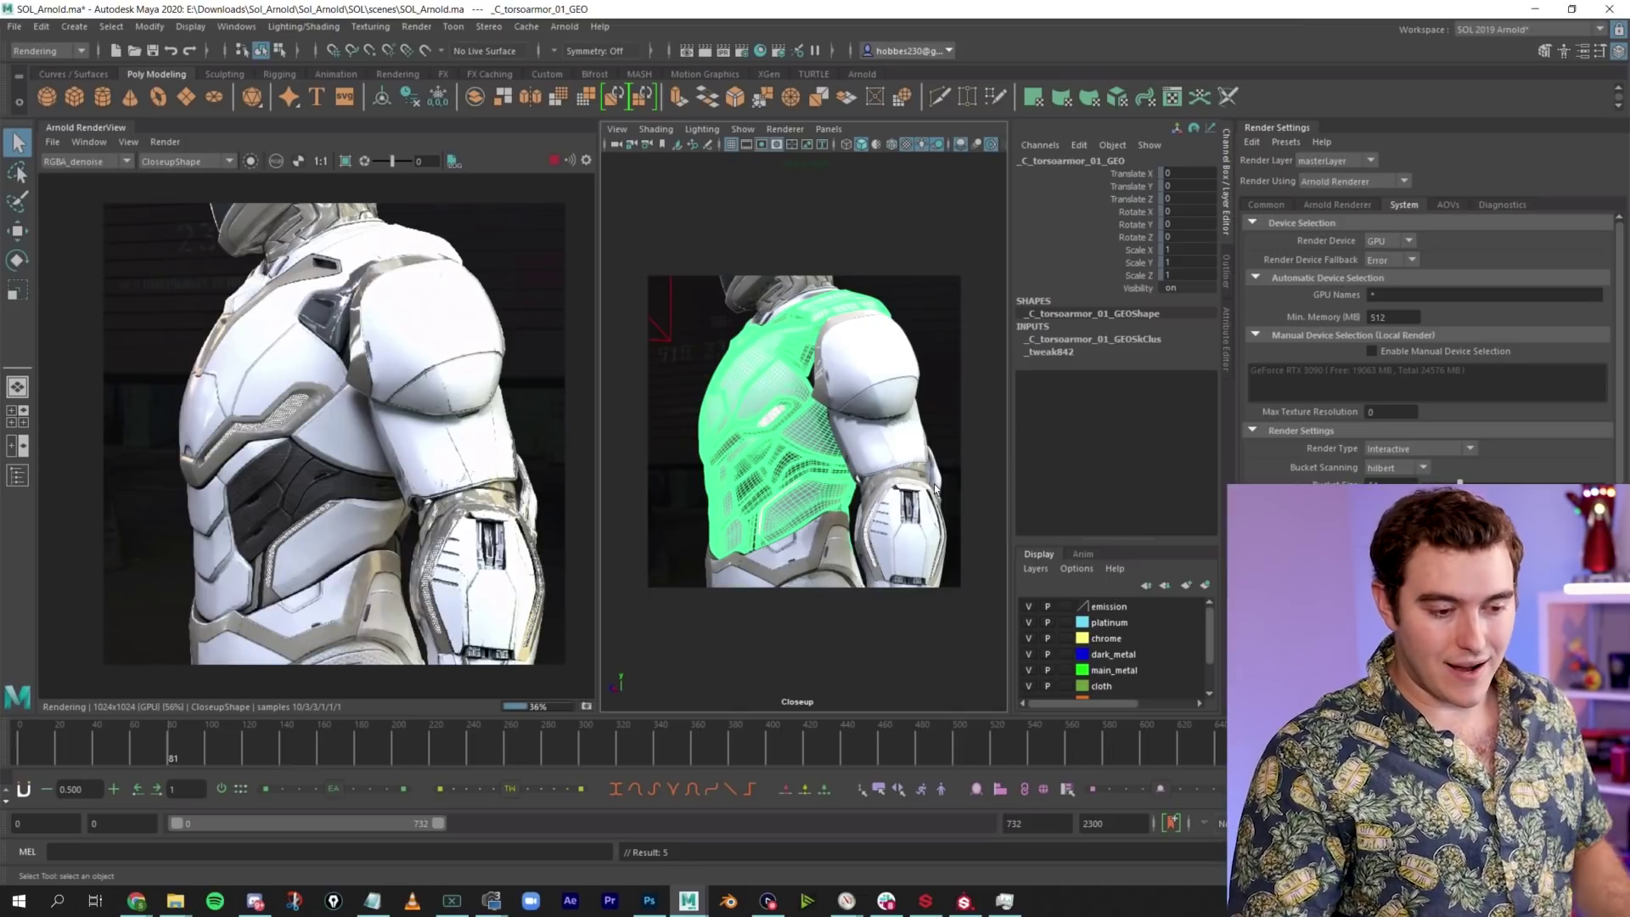
{"action": "left_click_drag", "start_coordinate": [900, 444], "coordinate": [878, 411], "text": "alt"}
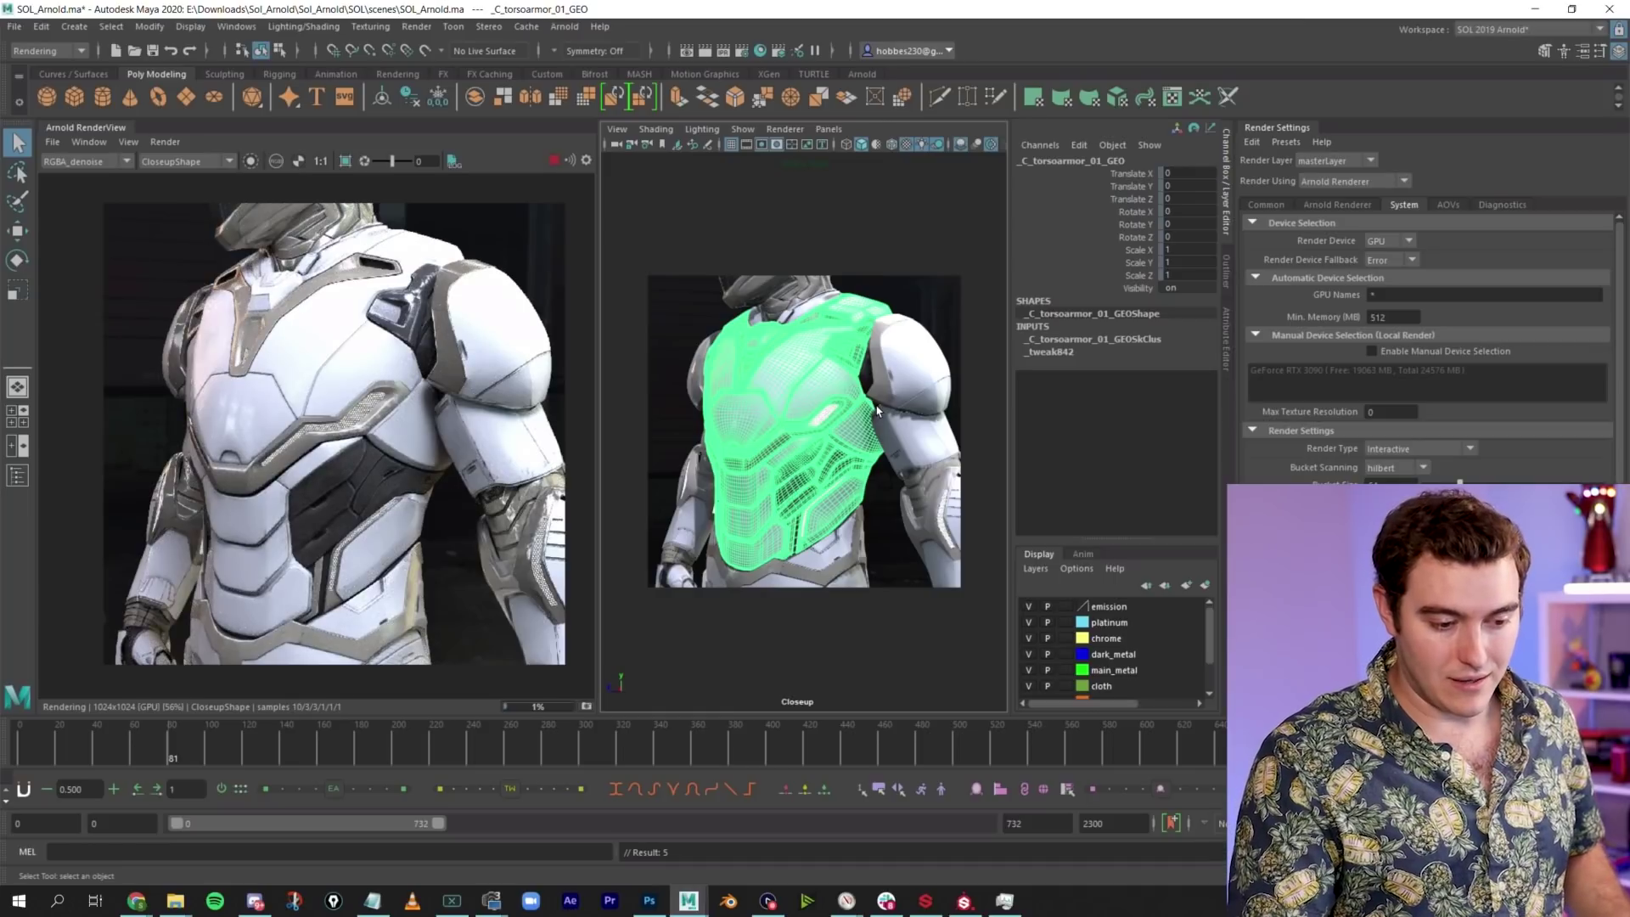
{"action": "left_click_drag", "start_coordinate": [878, 411], "coordinate": [846, 508], "text": "alt"}
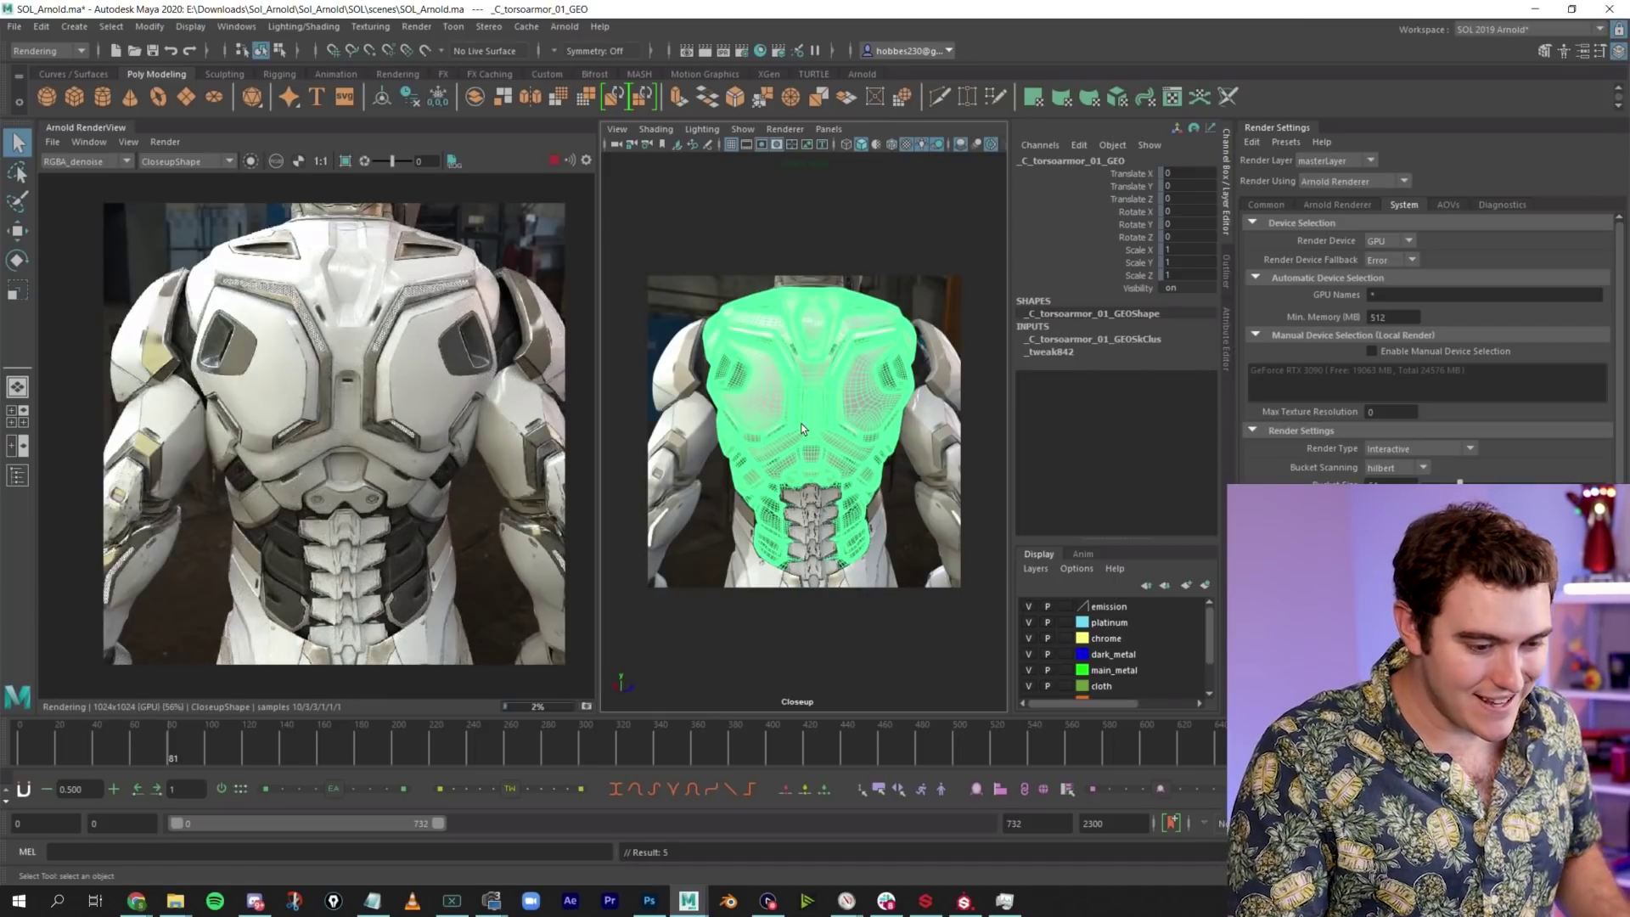
{"action": "scroll", "coordinate": [871, 510], "scroll_direction": "up", "scroll_amount": 5}
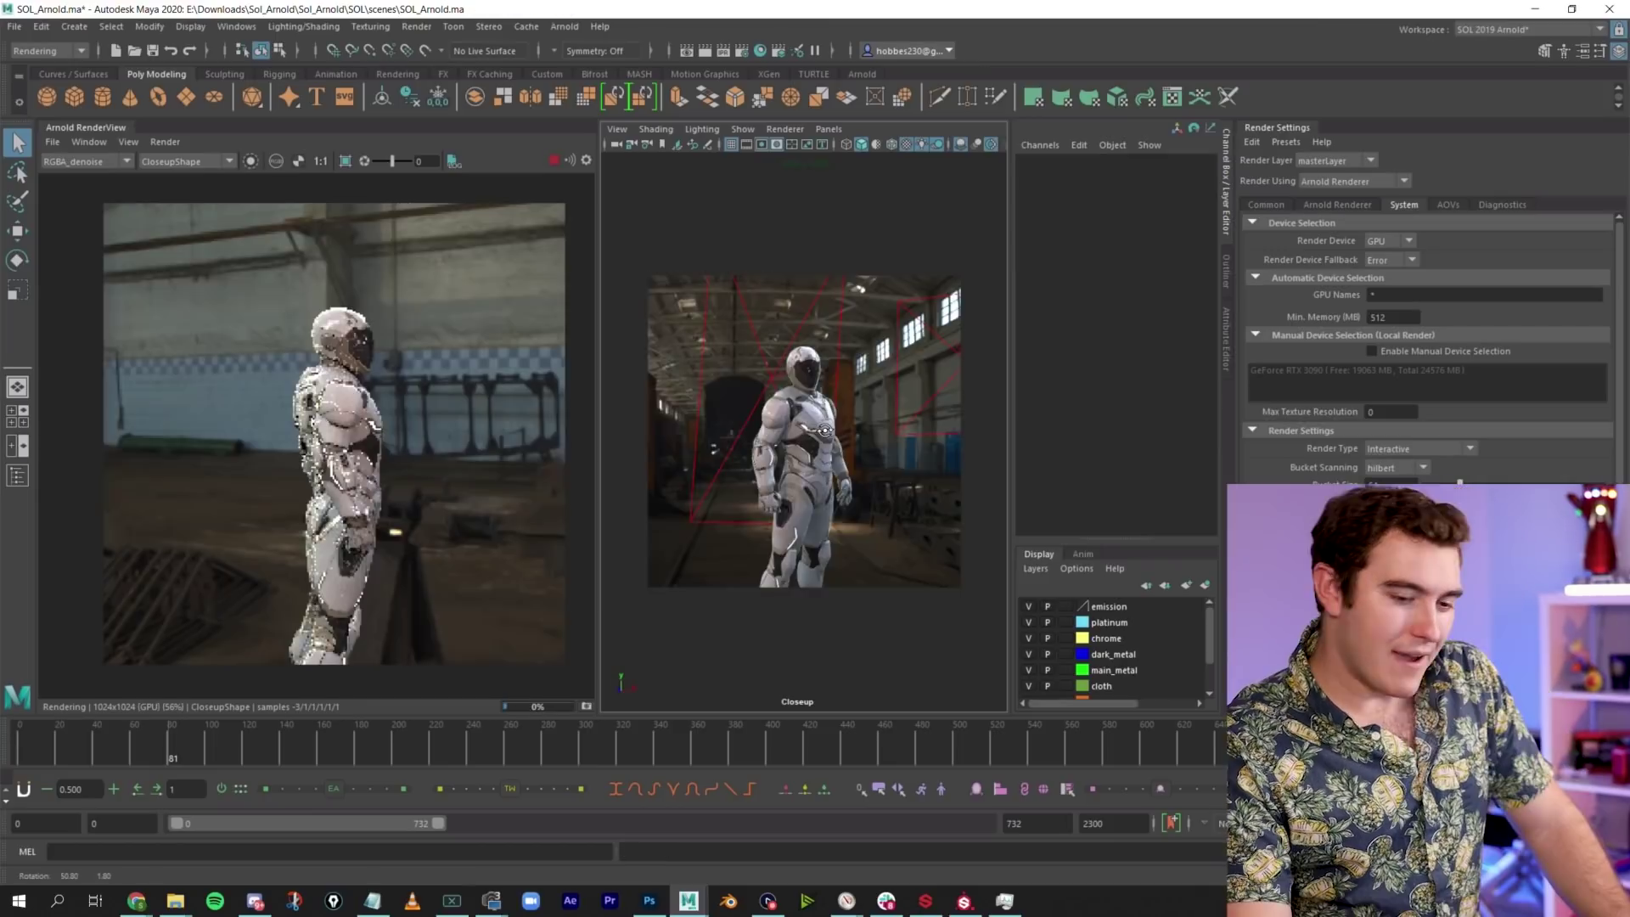
{"action": "left_click_drag", "start_coordinate": [790, 424], "coordinate": [817, 443], "text": "alt"}
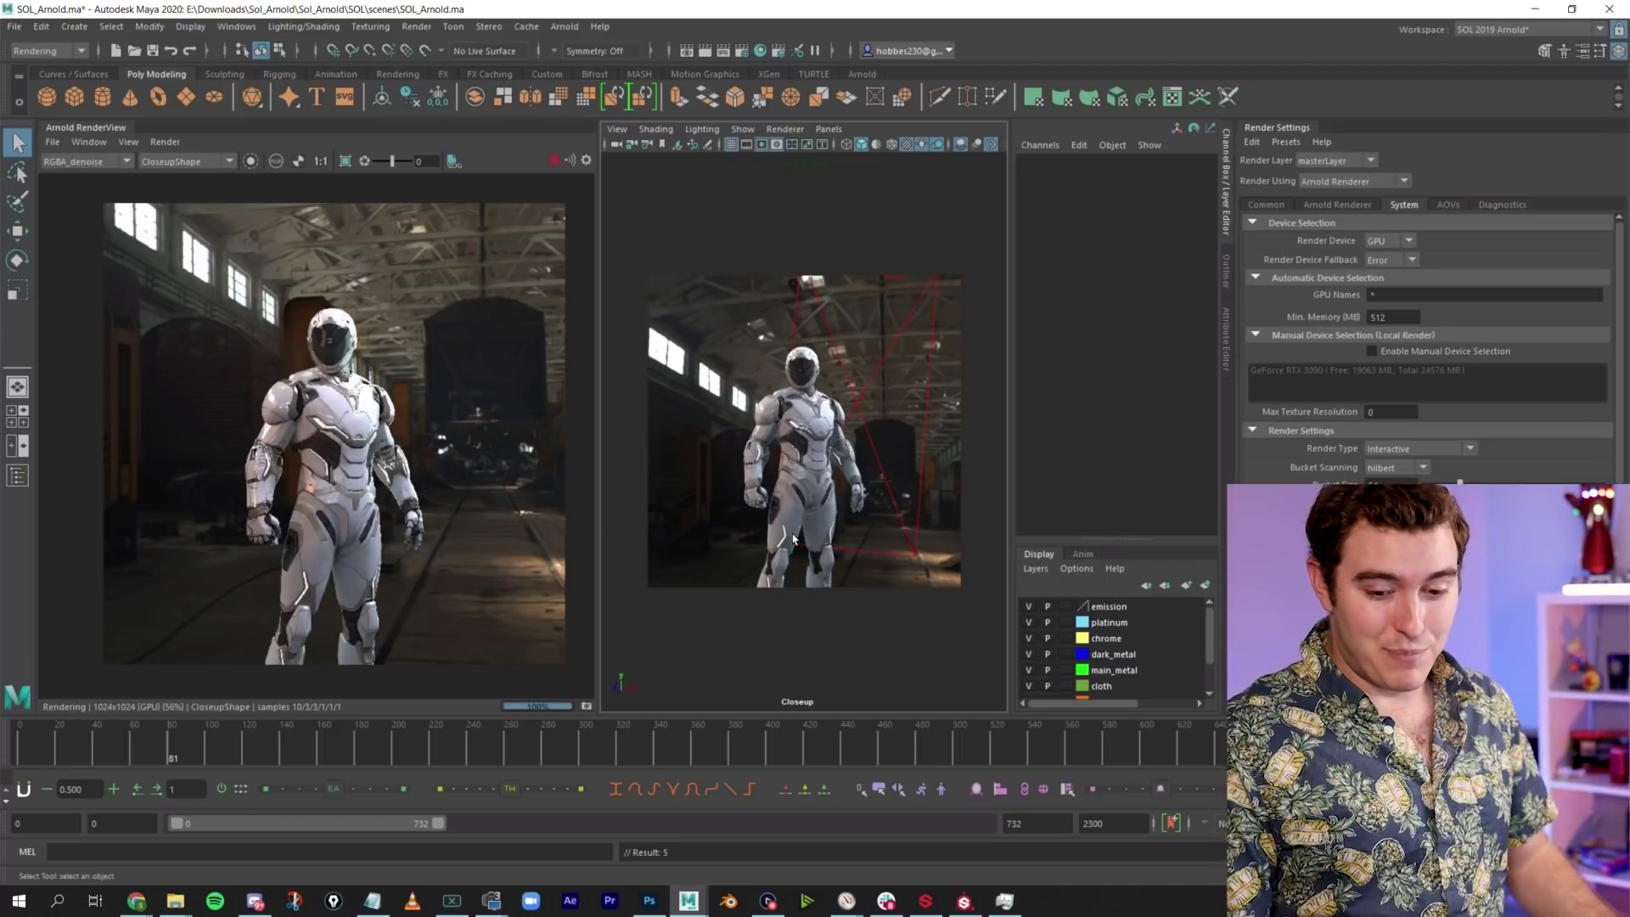
Set the Common tab Image Size preset to 4k_Square for a 4096x4096 render
{"action": "left_click", "coordinate": [1348, 207]}
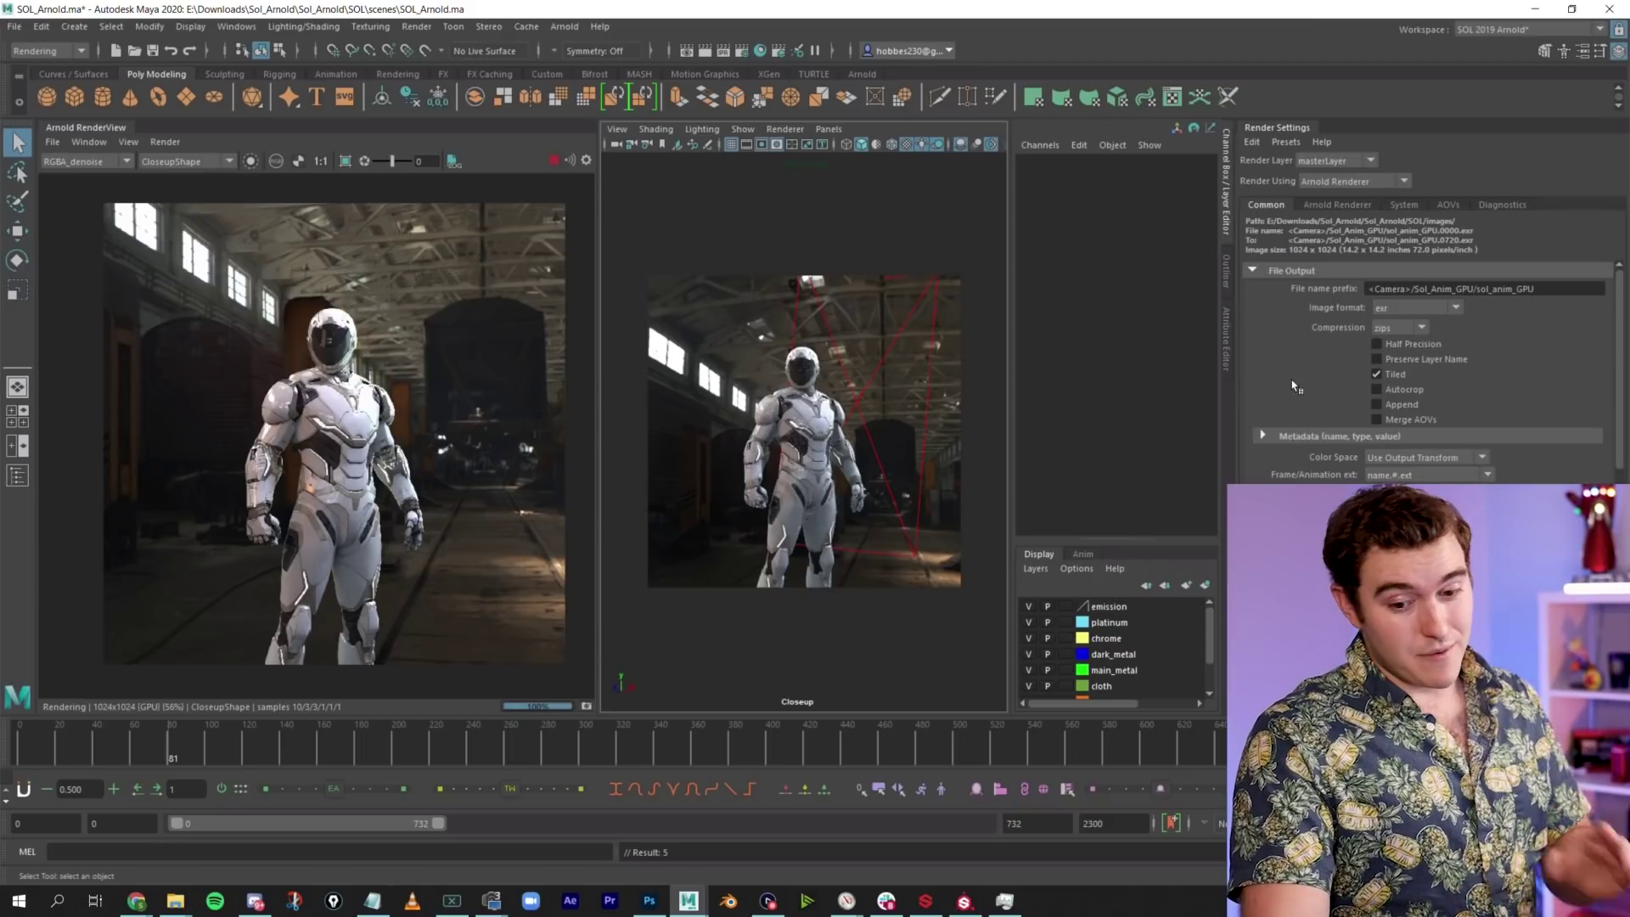
{"action": "left_click", "coordinate": [1331, 205]}
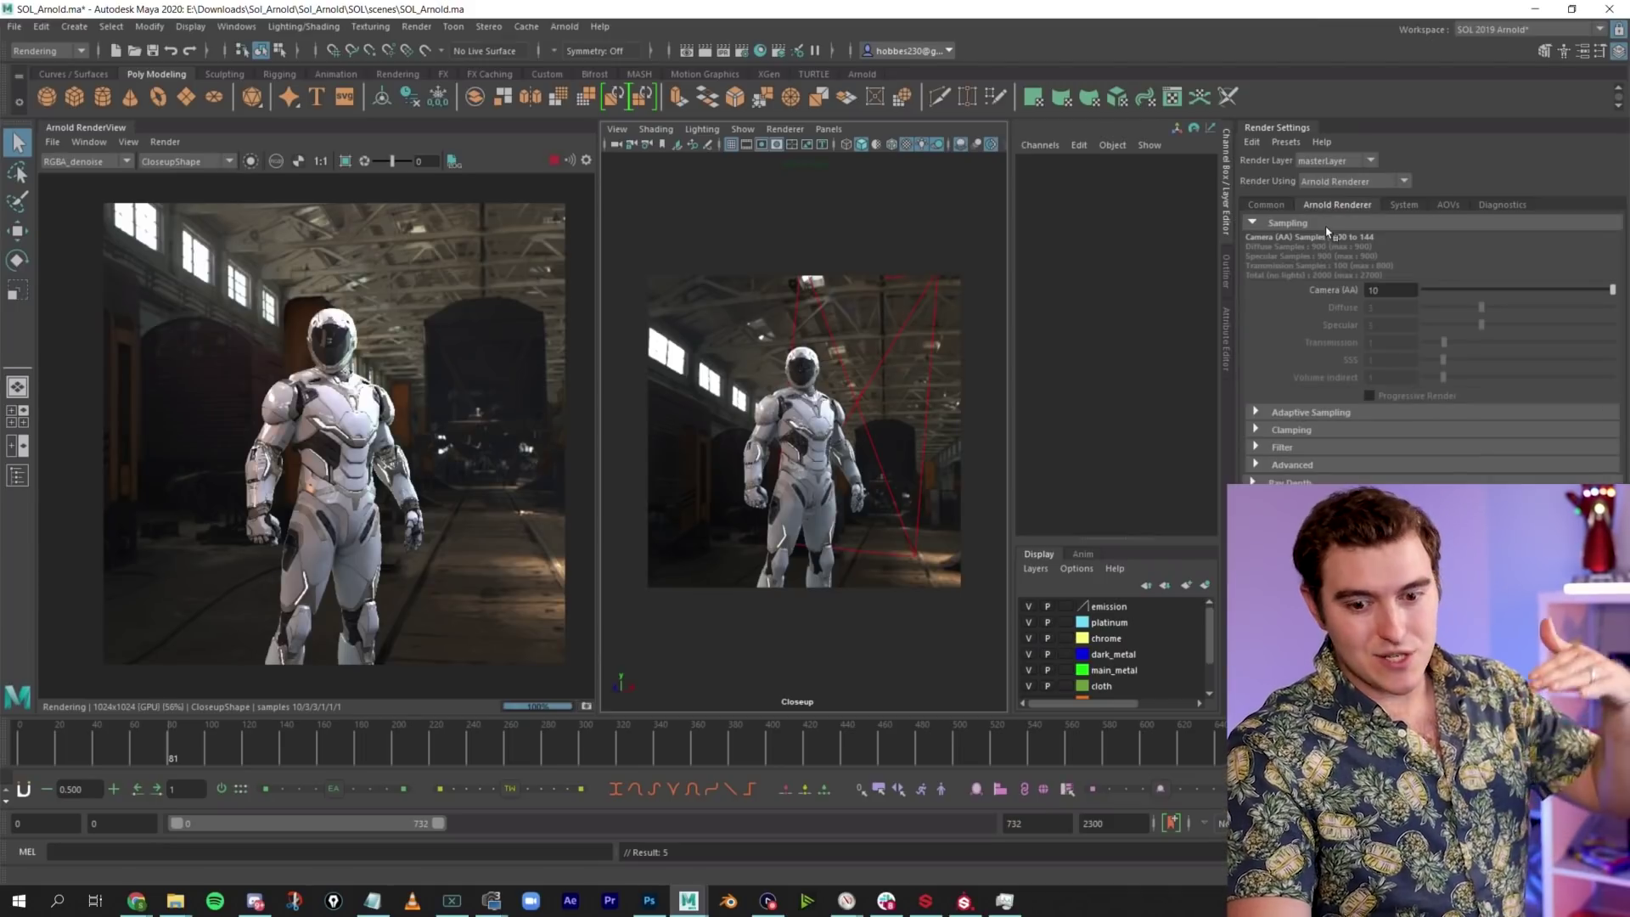
{"action": "left_click", "coordinate": [1282, 209]}
{"action": "scroll", "coordinate": [1295, 384], "scroll_direction": "down", "scroll_amount": 5}
{"action": "scroll", "coordinate": [1293, 383], "scroll_direction": "down", "scroll_amount": 10}
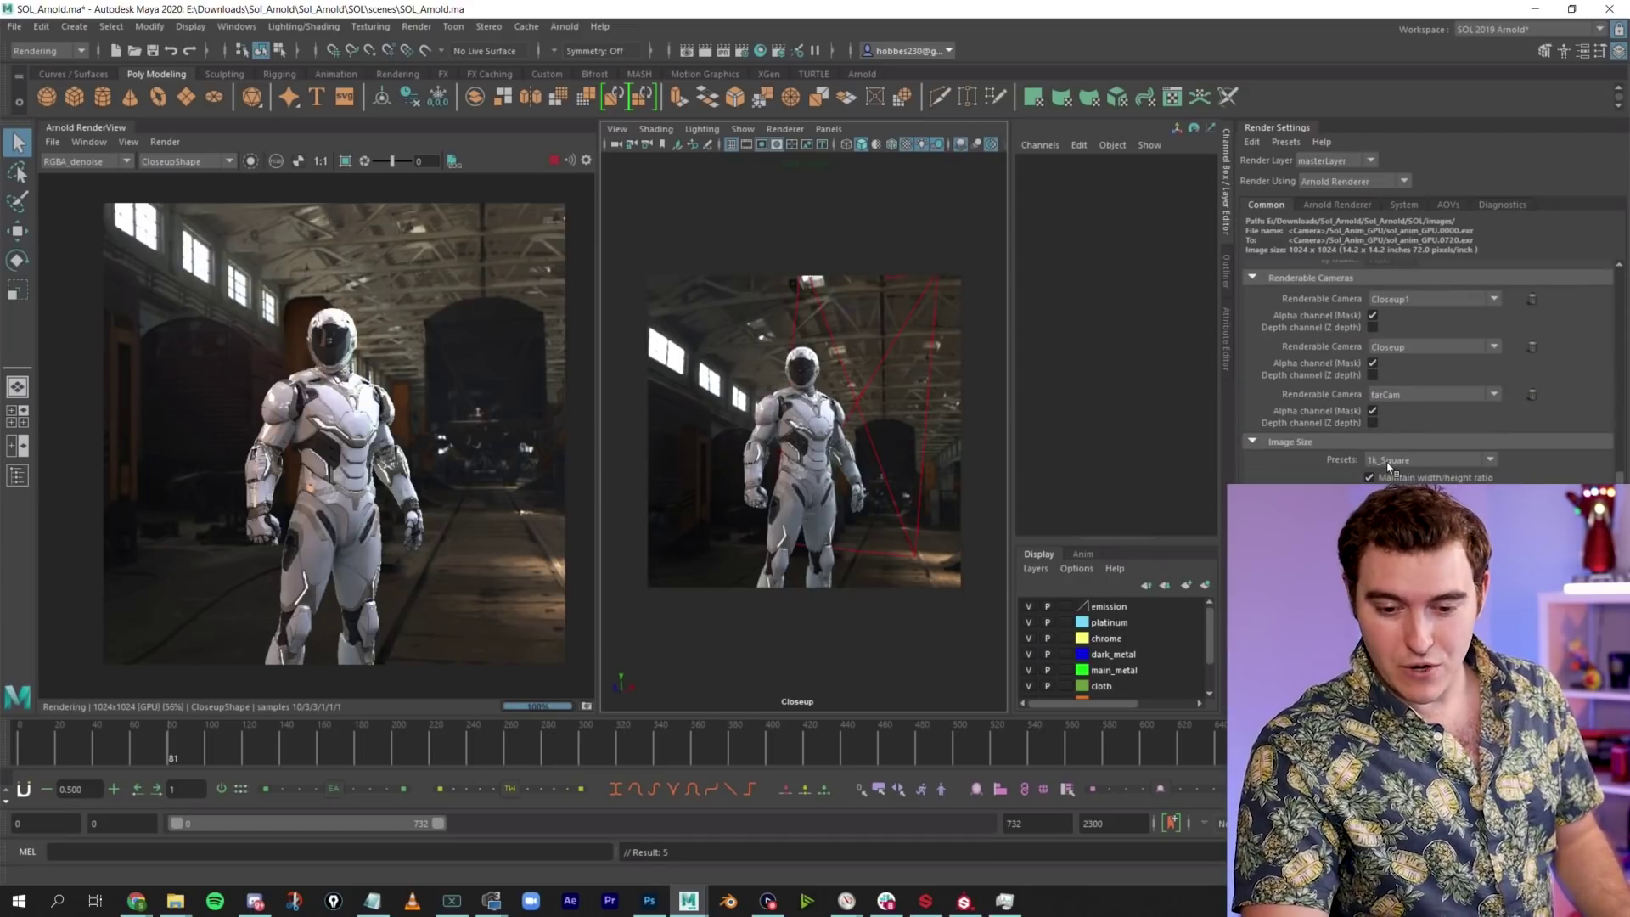
{"action": "scroll", "coordinate": [793, 423], "scroll_direction": "up", "scroll_amount": 2}
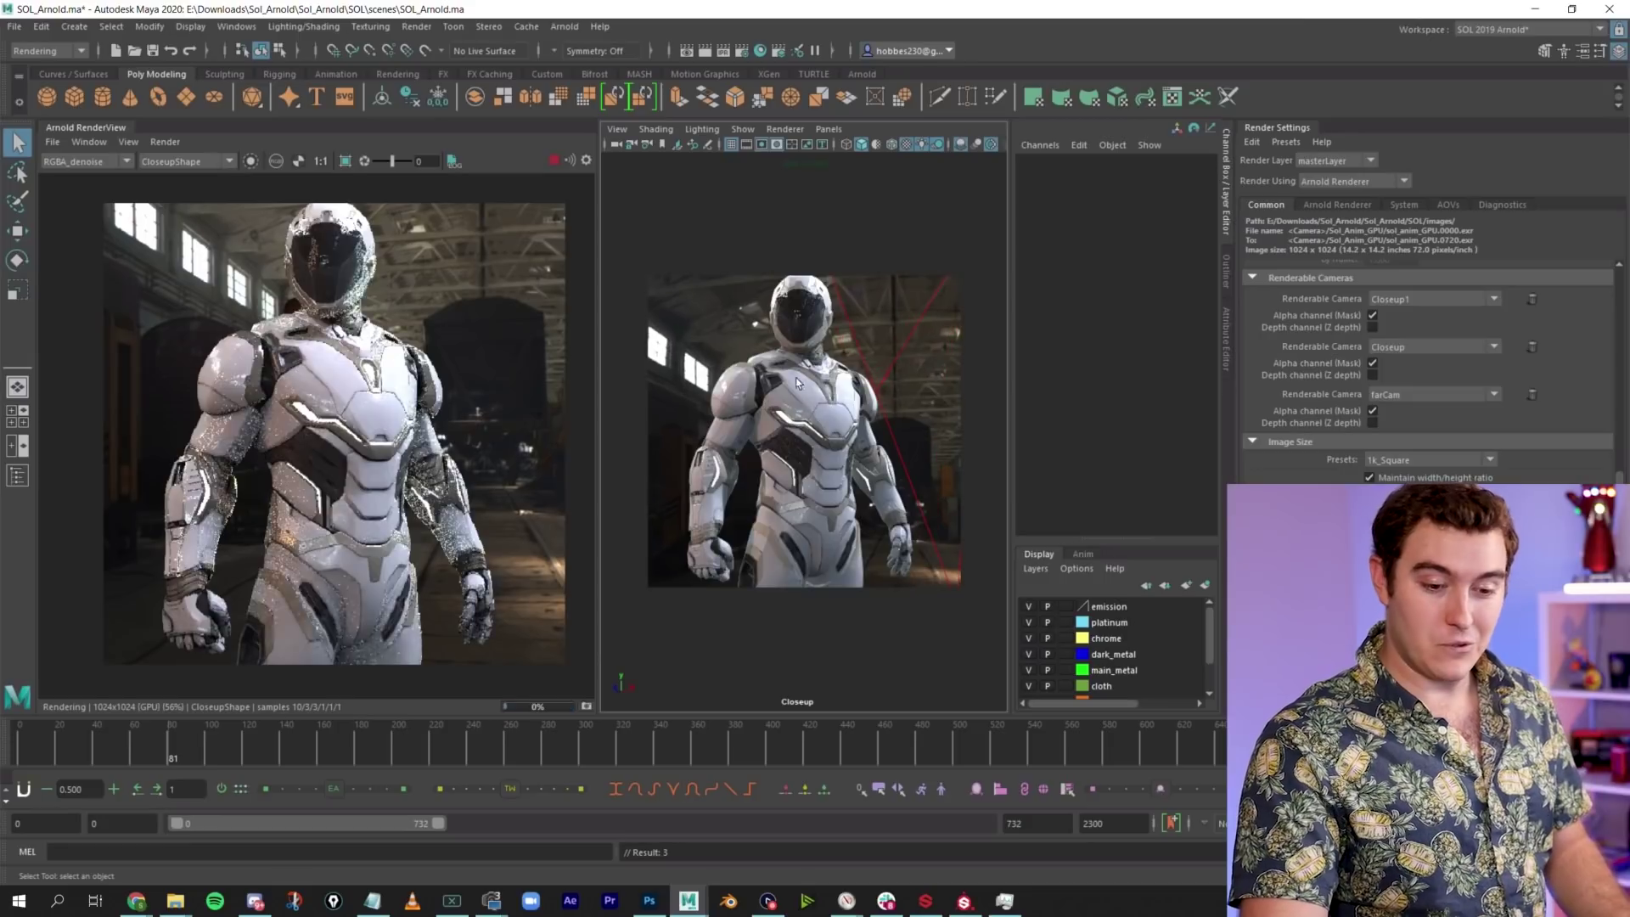
{"action": "scroll", "coordinate": [793, 423], "scroll_direction": "down", "scroll_amount": 2}
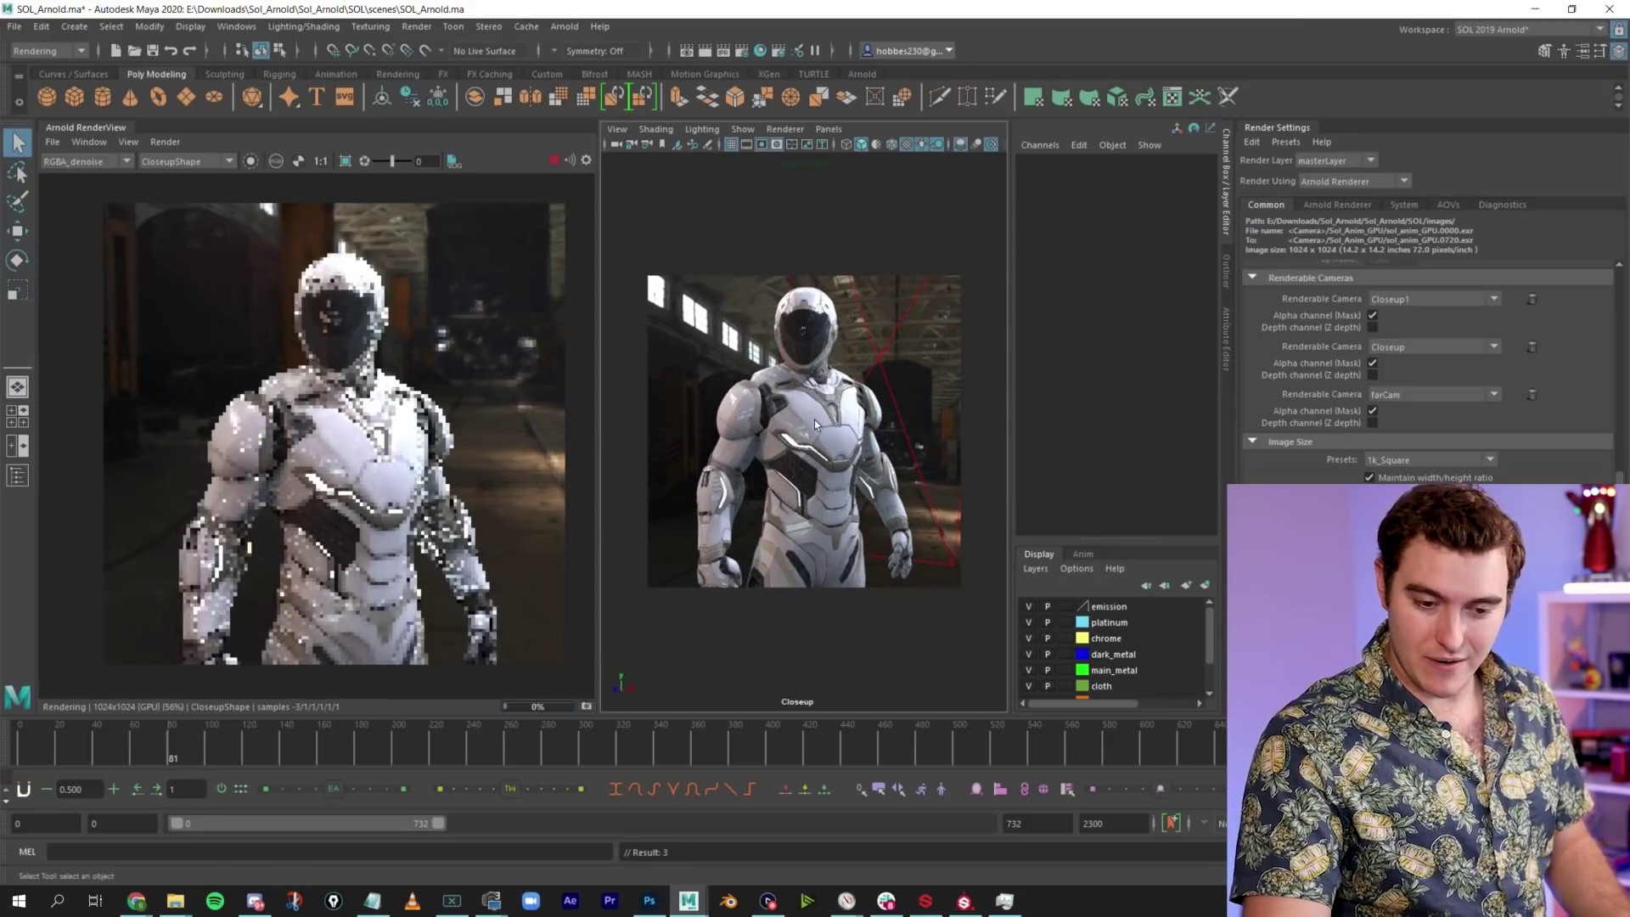
{"action": "left_click", "coordinate": [1429, 460]}
{"action": "scroll", "coordinate": [1429, 509], "scroll_direction": "up", "scroll_amount": 1}
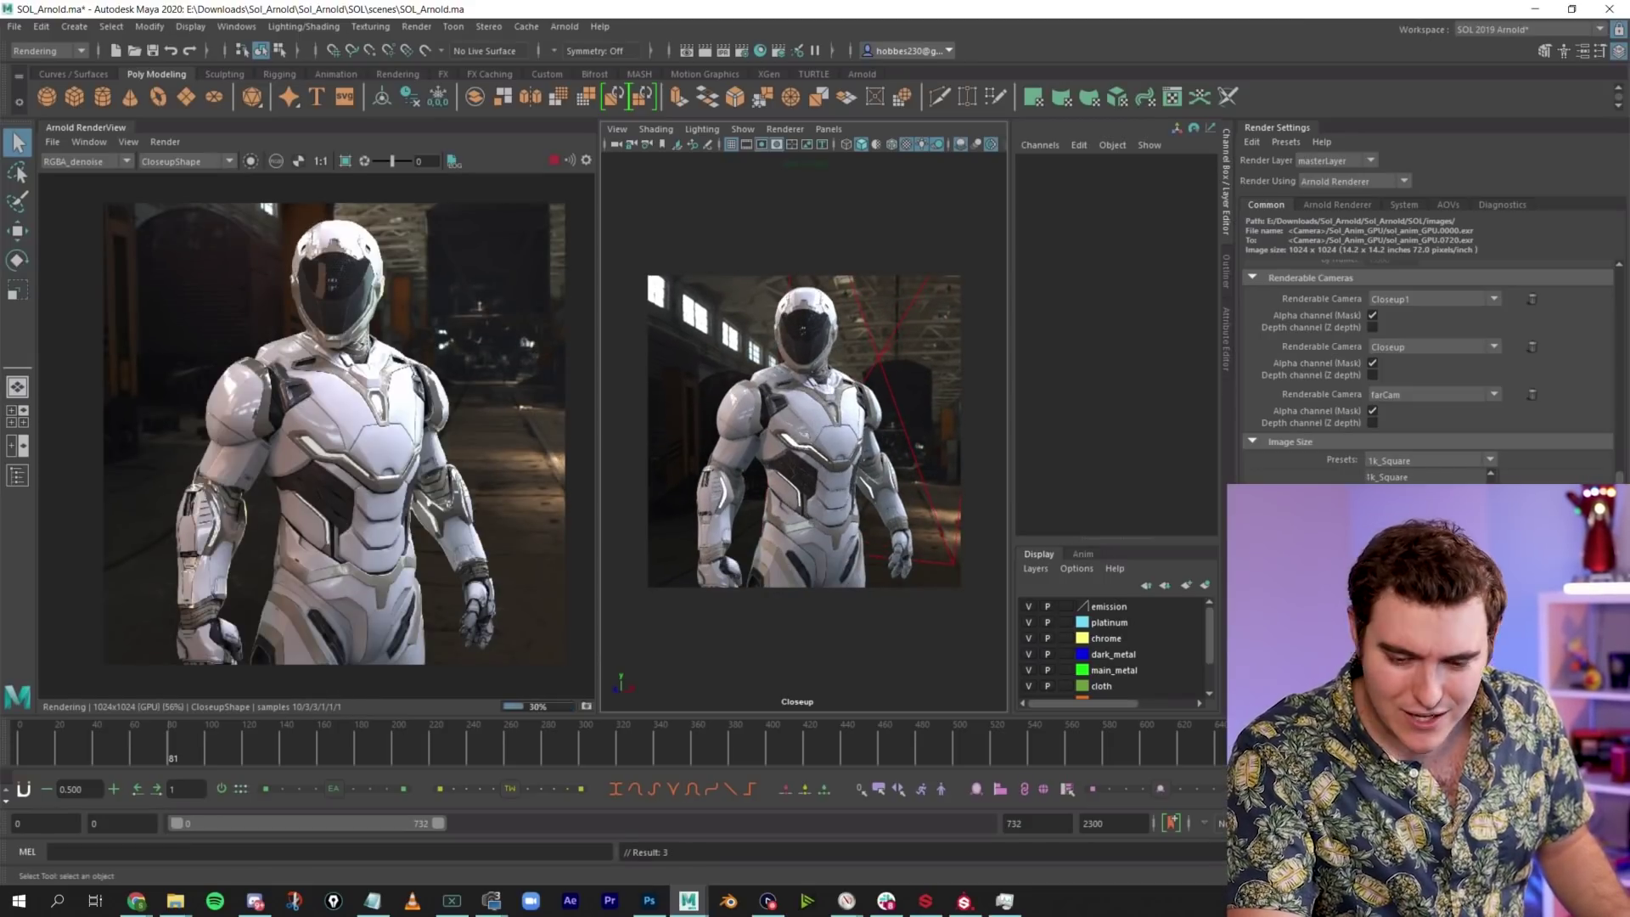
{"action": "left_click", "coordinate": [1429, 509]}
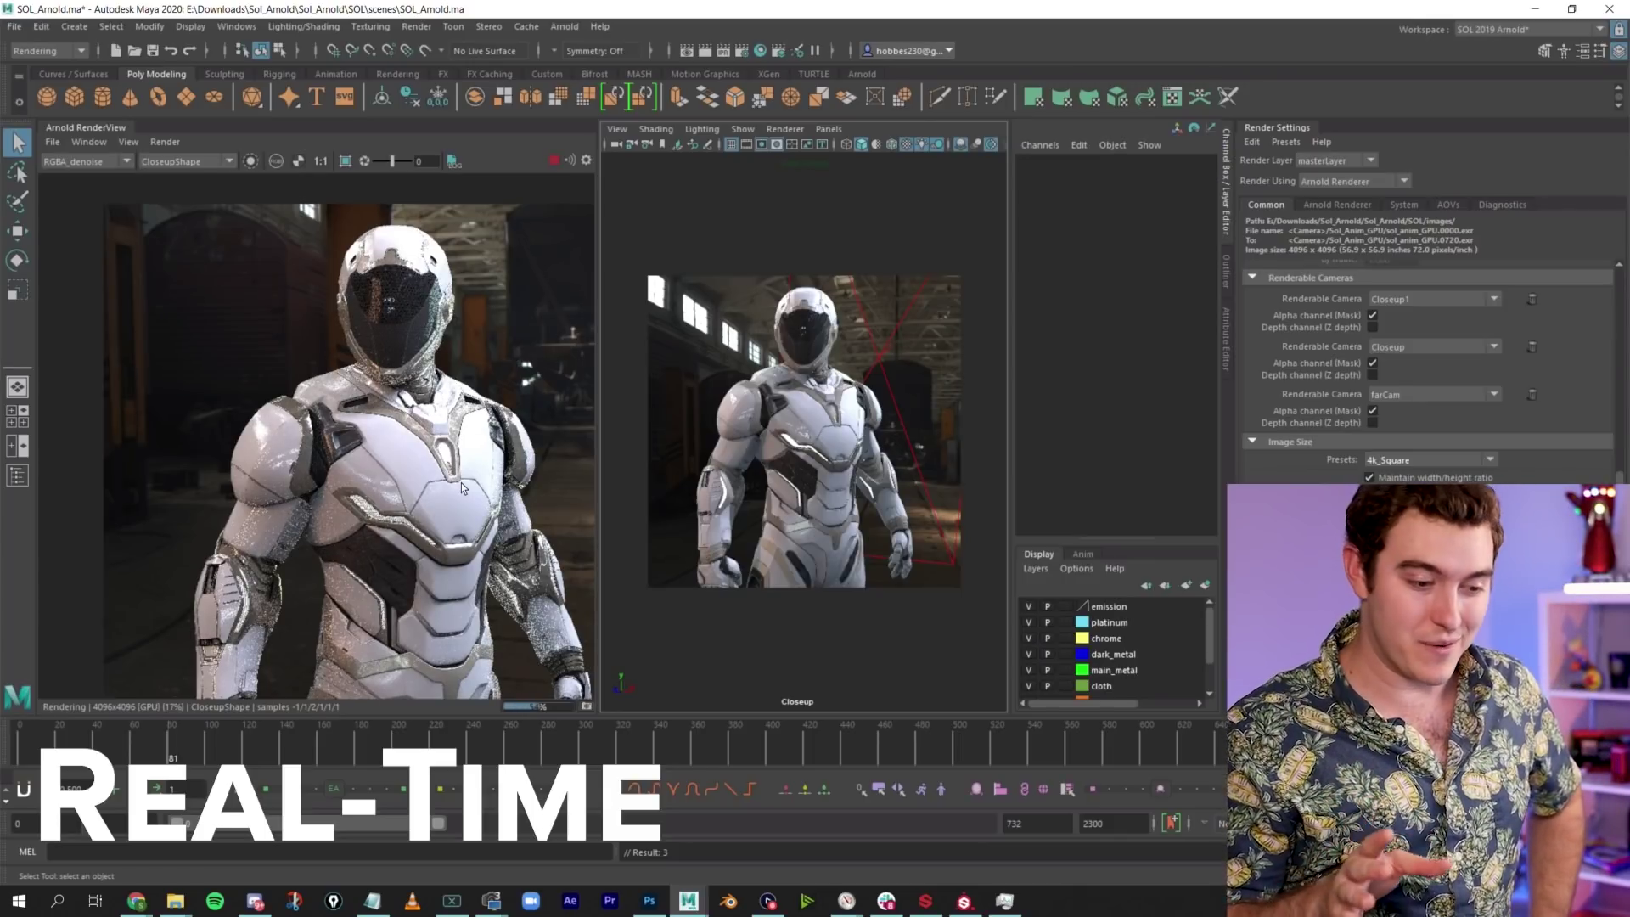
Zoom, orbit and pan the 4096×4096 Arnold render to inspect the character's shoulder armour
{"action": "scroll", "coordinate": [282, 447], "scroll_direction": "up", "scroll_amount": 3}
{"action": "scroll", "coordinate": [313, 468], "scroll_direction": "up", "scroll_amount": 2}
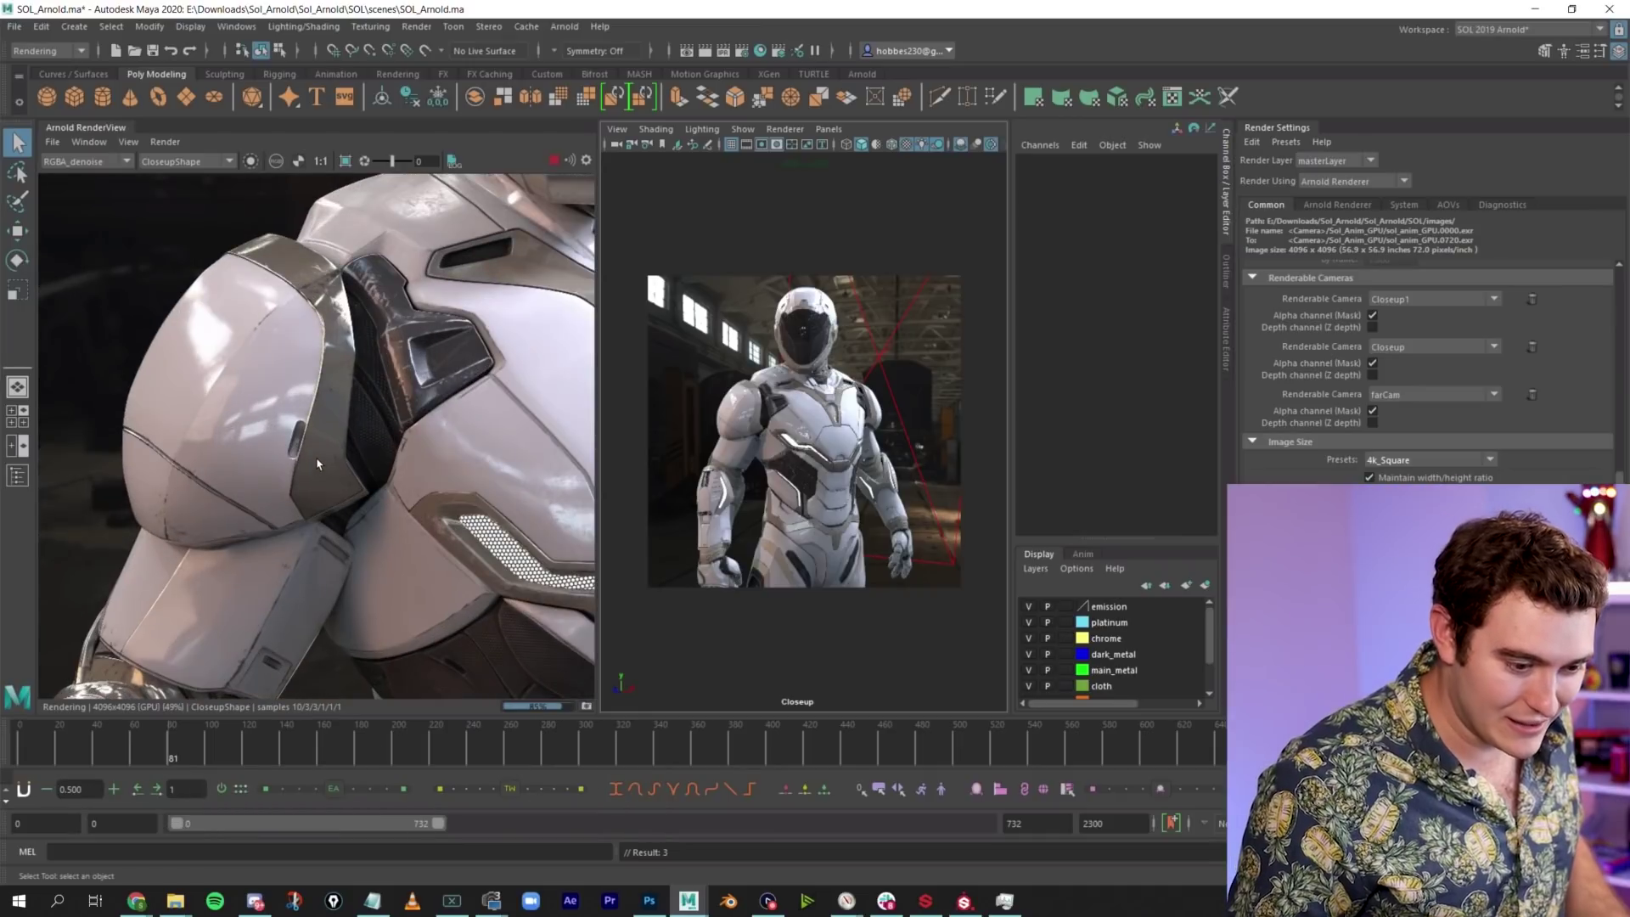
{"action": "scroll", "coordinate": [338, 456], "scroll_direction": "up", "scroll_amount": 1}
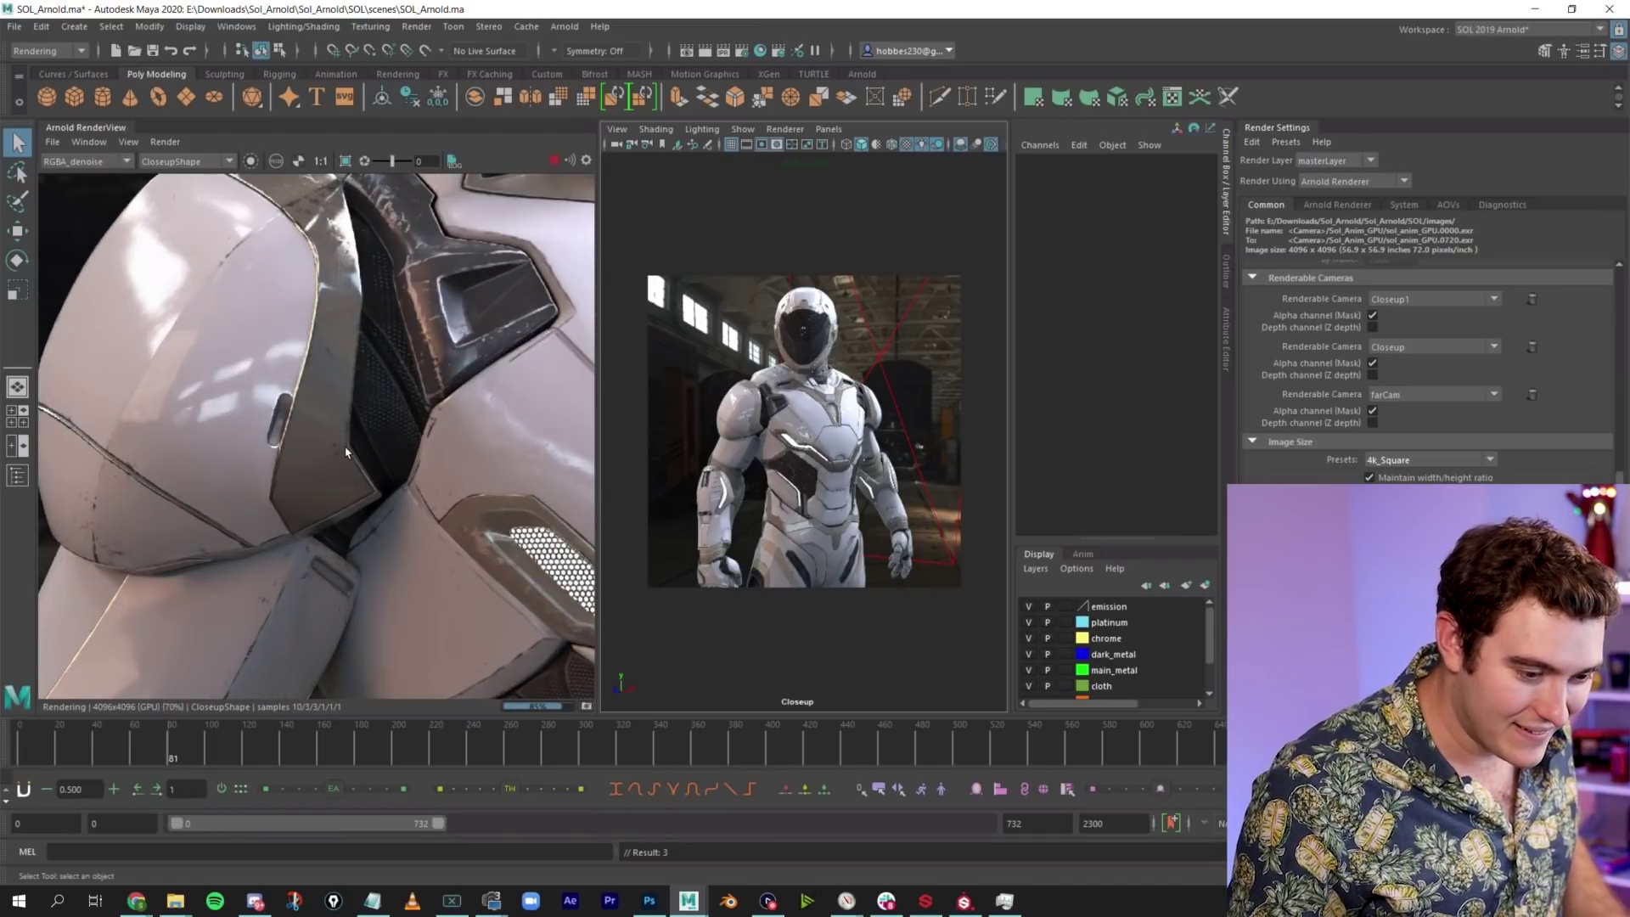
{"action": "scroll", "coordinate": [347, 440], "scroll_direction": "up", "scroll_amount": 1}
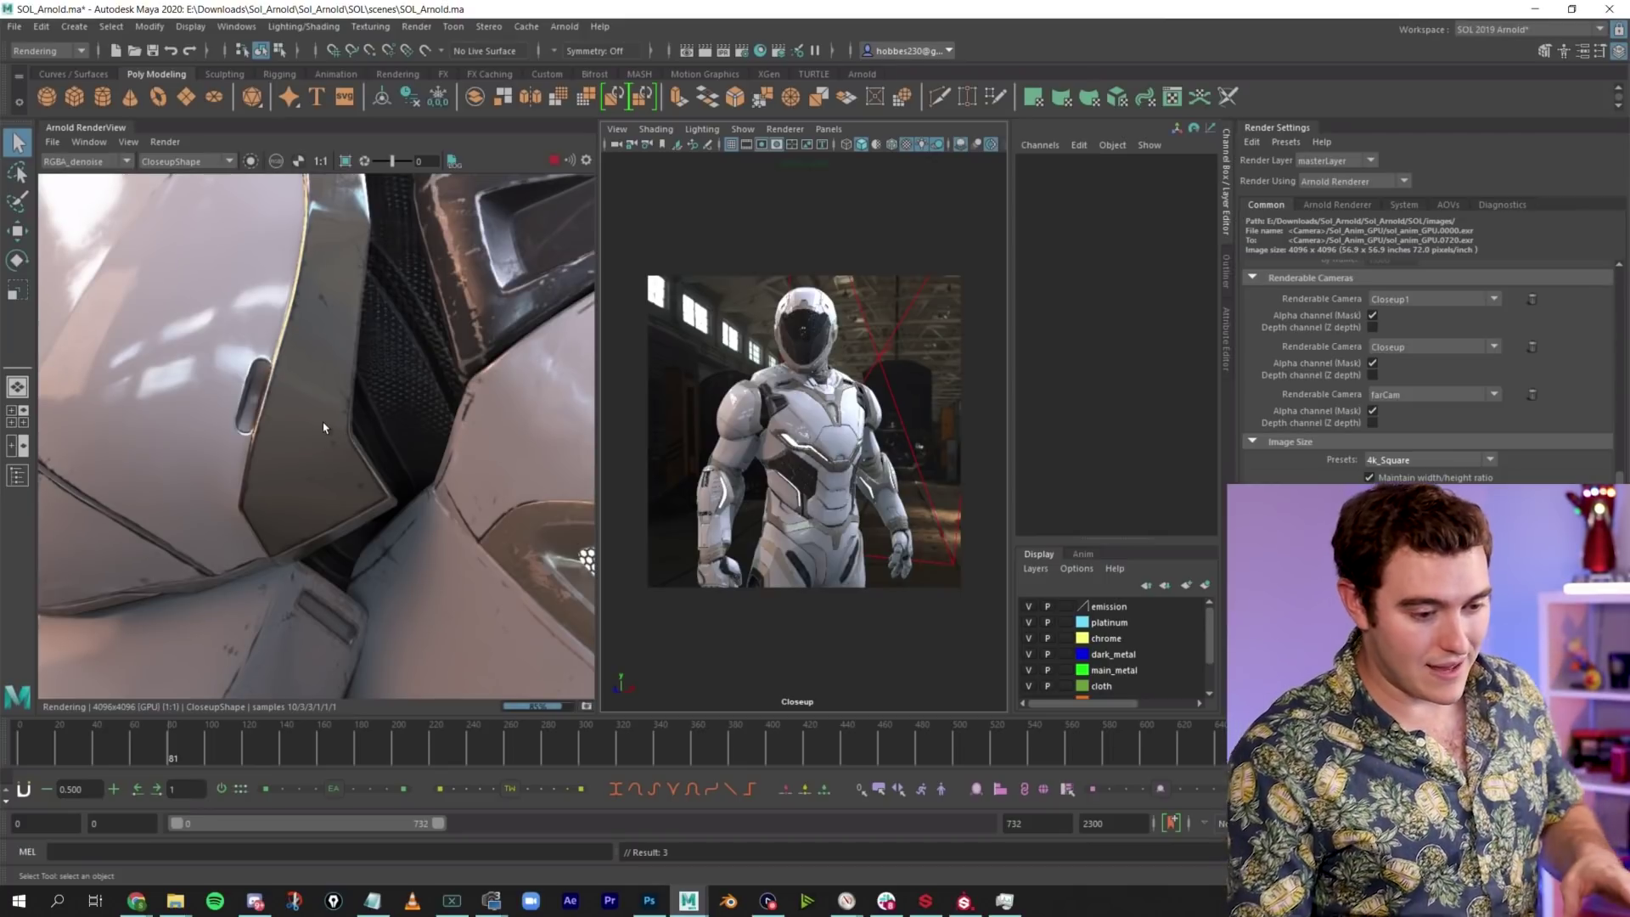
{"action": "scroll", "coordinate": [371, 401], "scroll_direction": "up", "scroll_amount": 1}
{"action": "scroll", "coordinate": [378, 403], "scroll_direction": "down", "scroll_amount": 2}
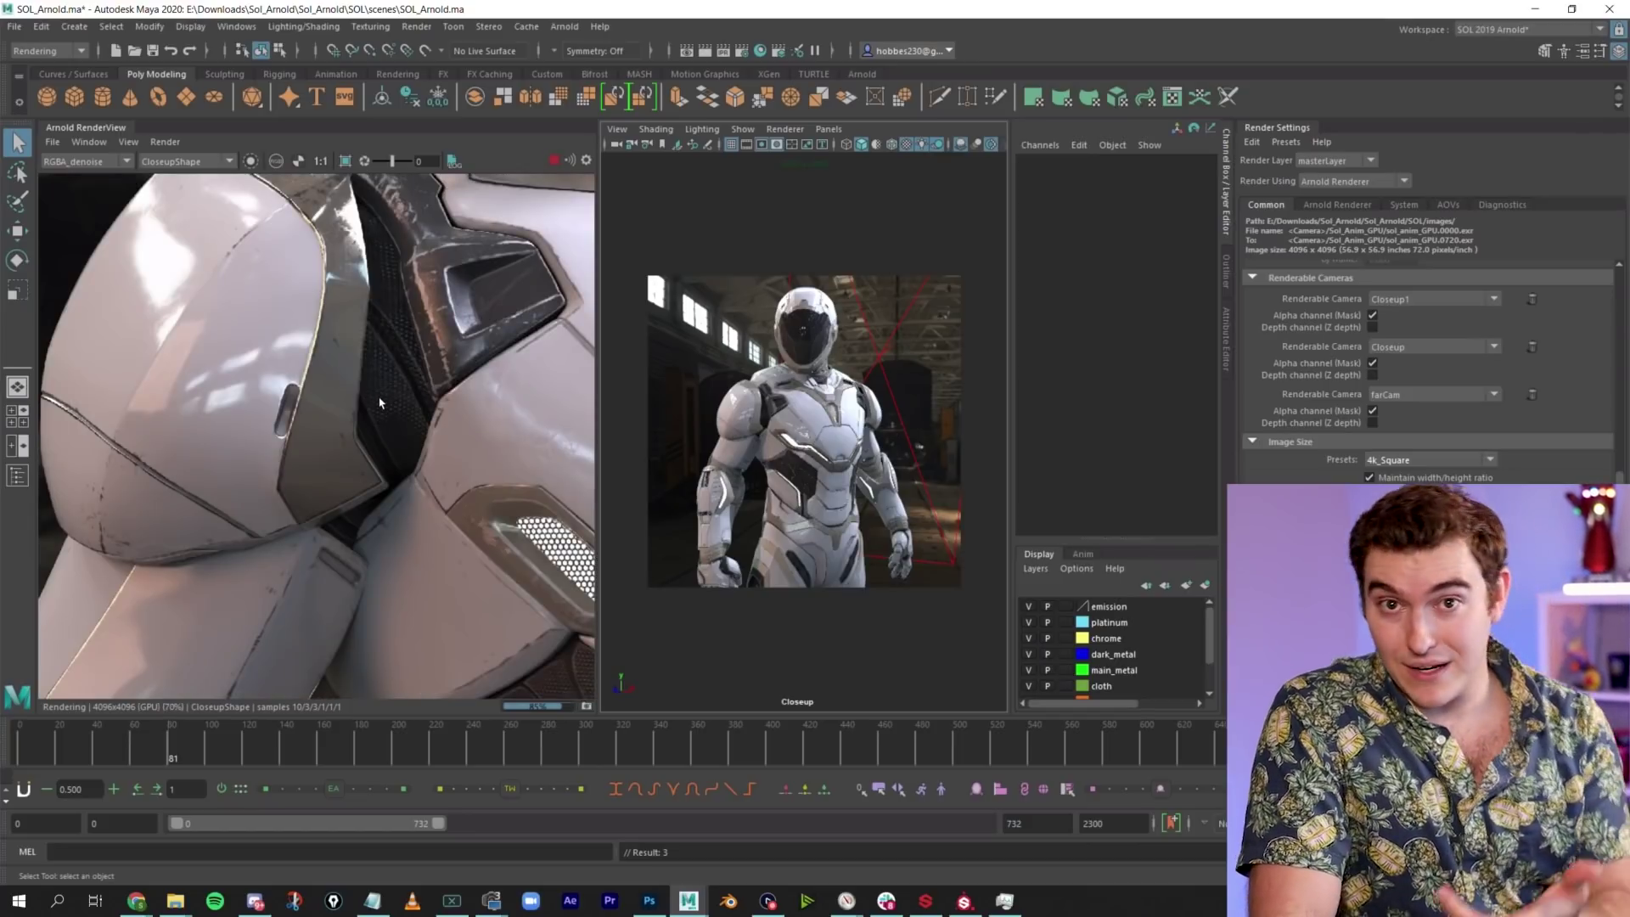
{"action": "scroll", "coordinate": [379, 402], "scroll_direction": "down", "scroll_amount": 5}
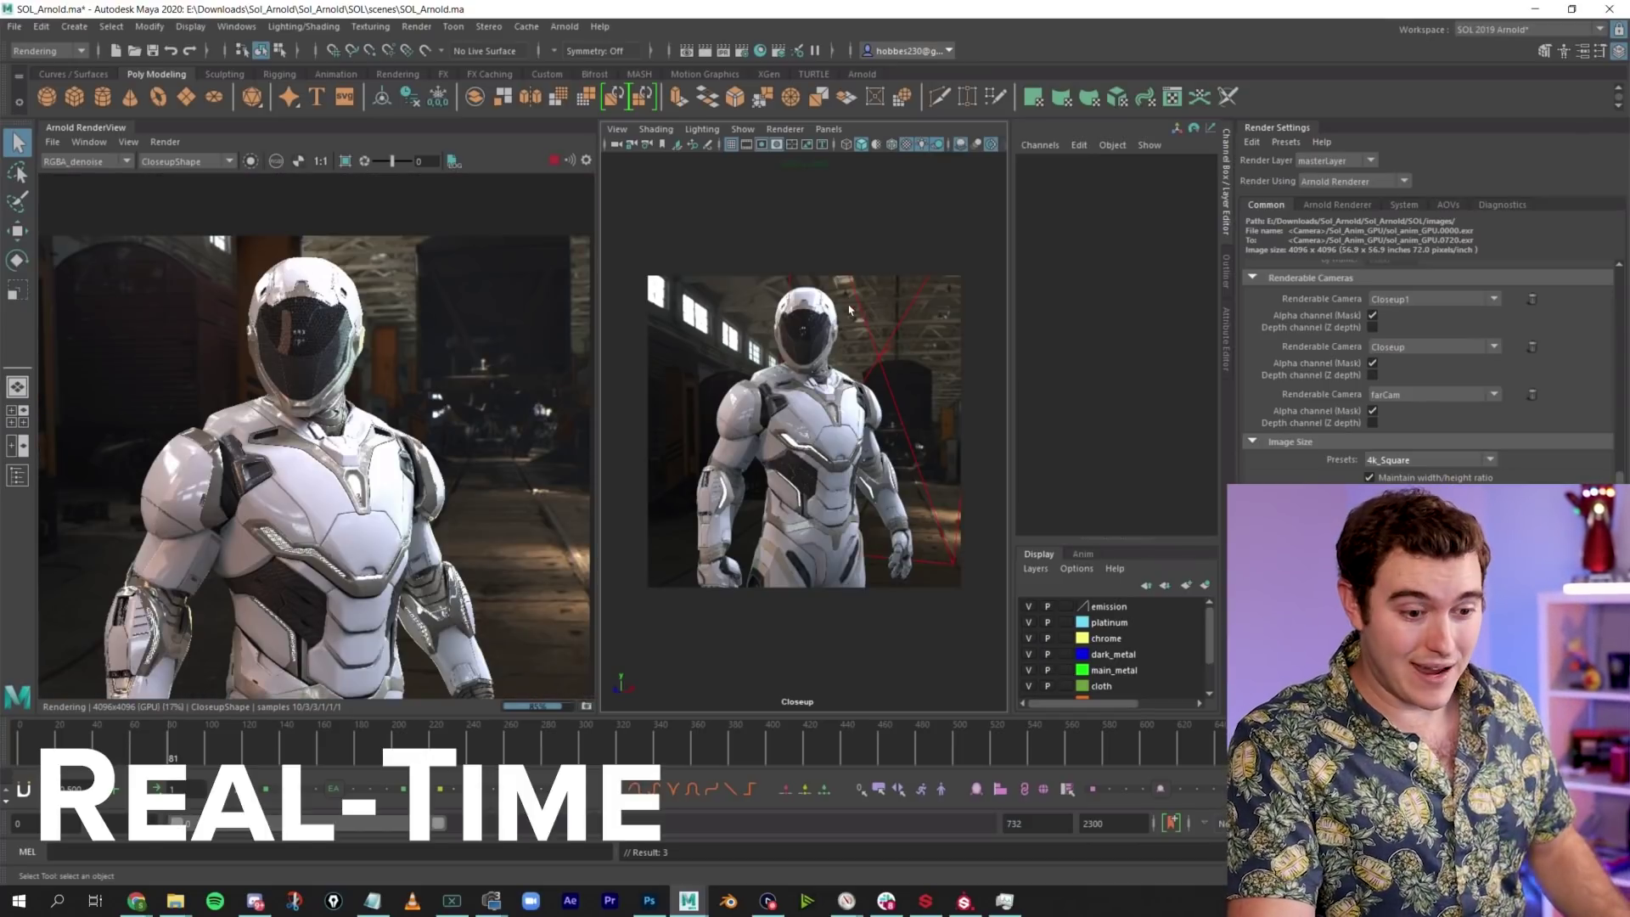
{"action": "left_click_drag", "start_coordinate": [845, 340], "coordinate": [902, 363], "text": "alt"}
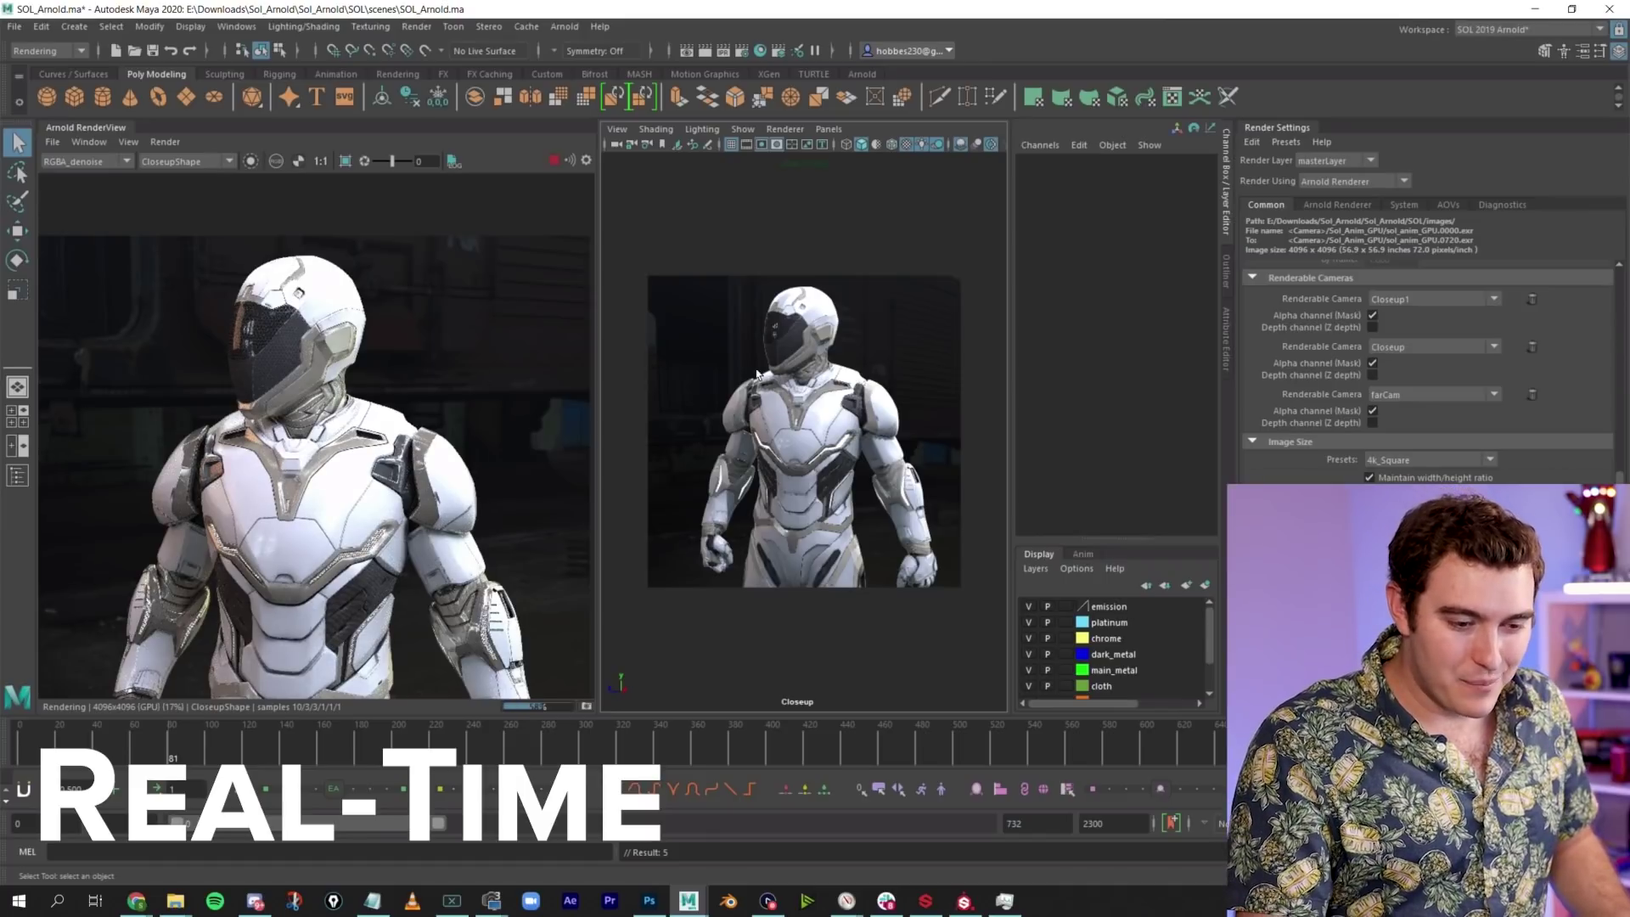
{"action": "scroll", "coordinate": [303, 365], "scroll_direction": "up", "scroll_amount": 4}
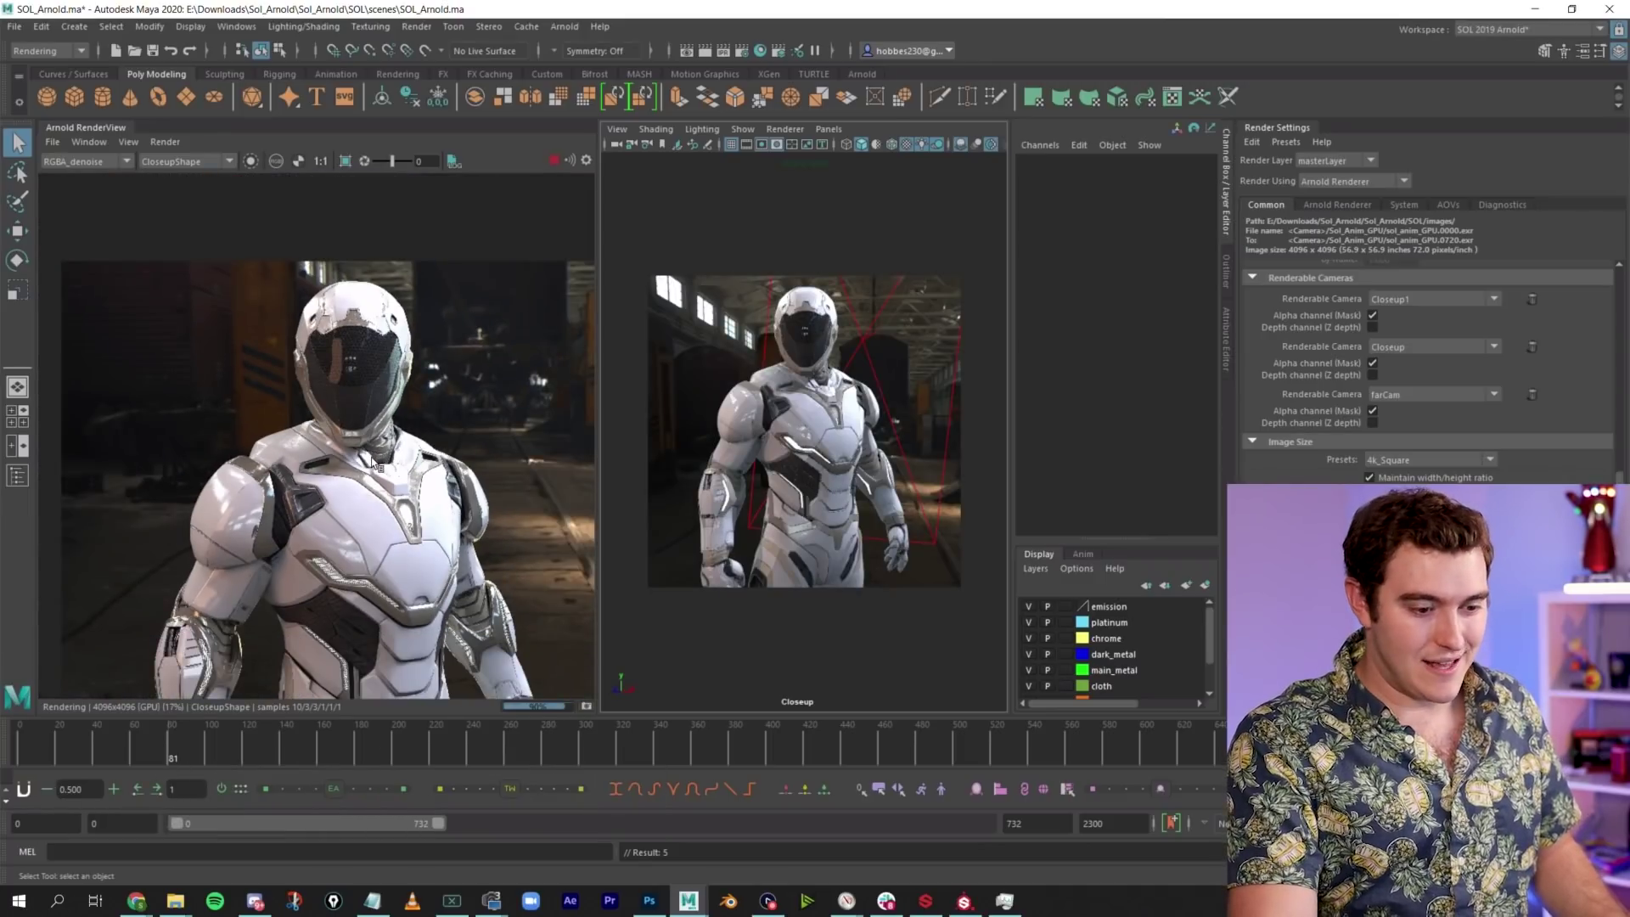
{"action": "scroll", "coordinate": [374, 463], "scroll_direction": "down", "scroll_amount": 2}
{"action": "middle_click_drag", "start_coordinate": [373, 456], "coordinate": [355, 431]}
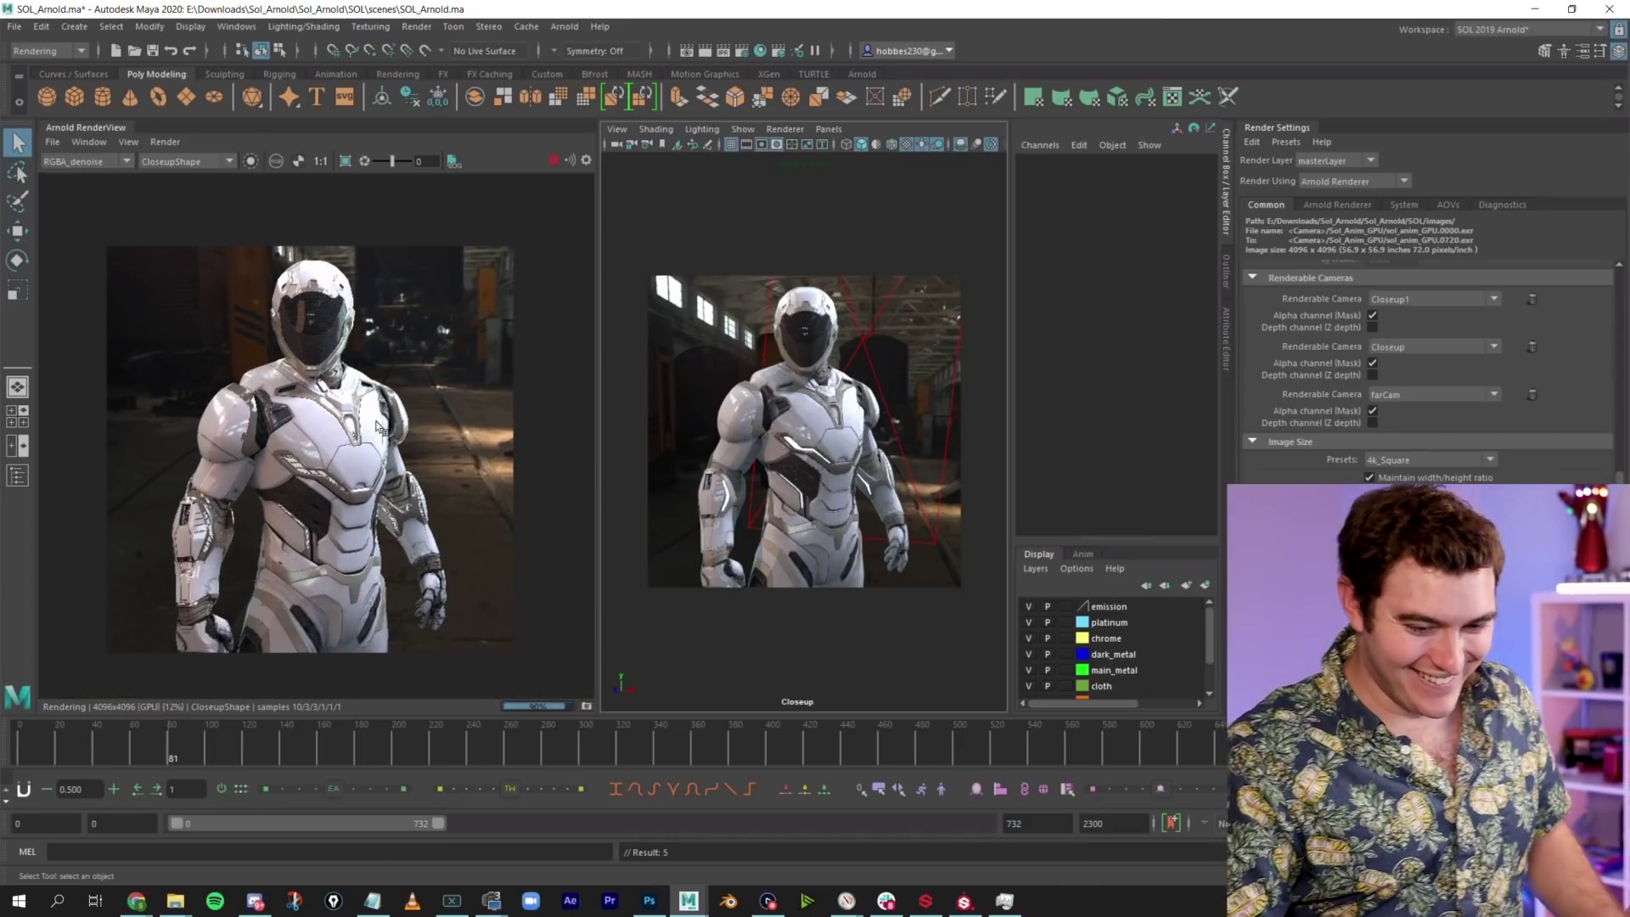
Stop the Arnold IPR and restart it at the 8192×8192 resolution
{"action": "left_click", "coordinate": [554, 160]}
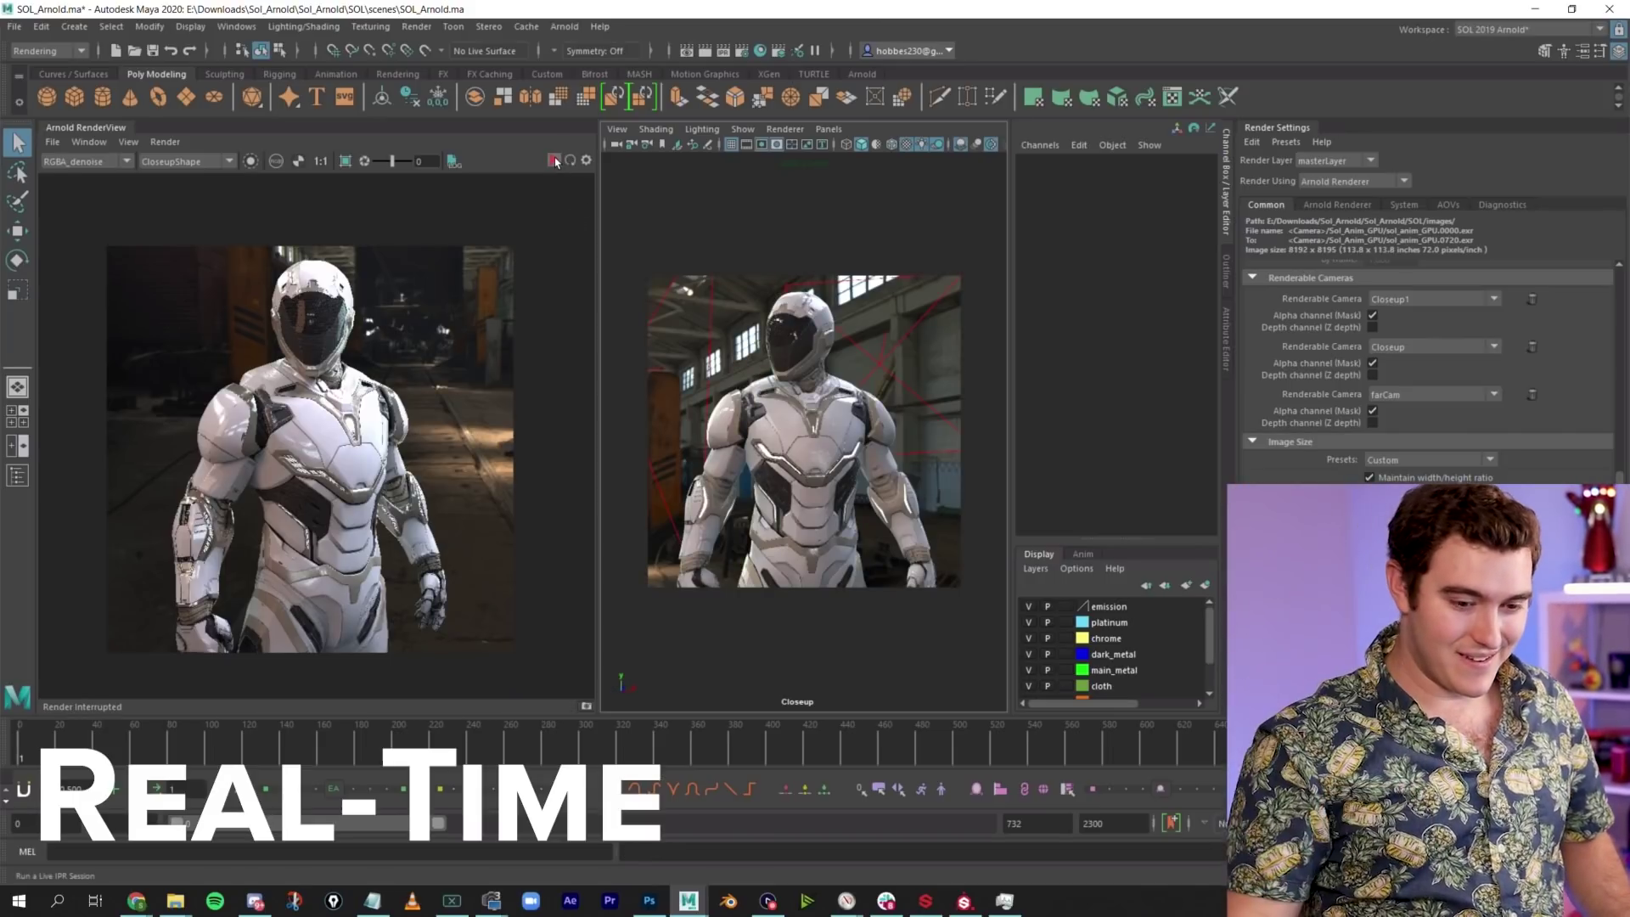
{"action": "left_click", "coordinate": [554, 160]}
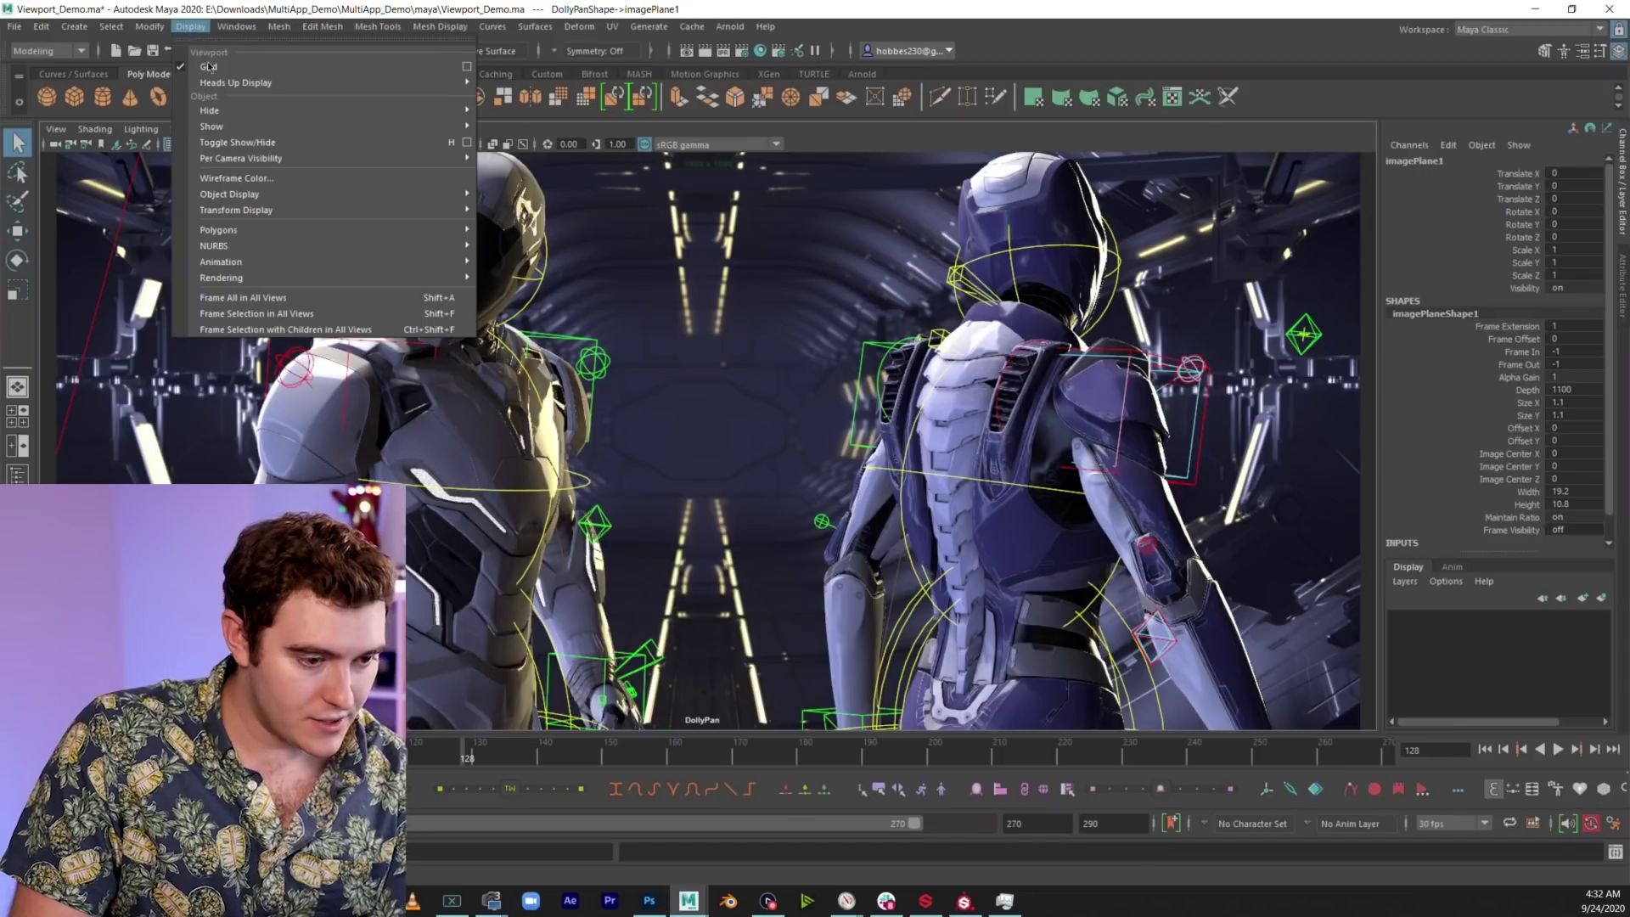
Show the viewport frame-rate readout and play the animation to check its speed
{"action": "mouse_move", "coordinate": [407, 82]}
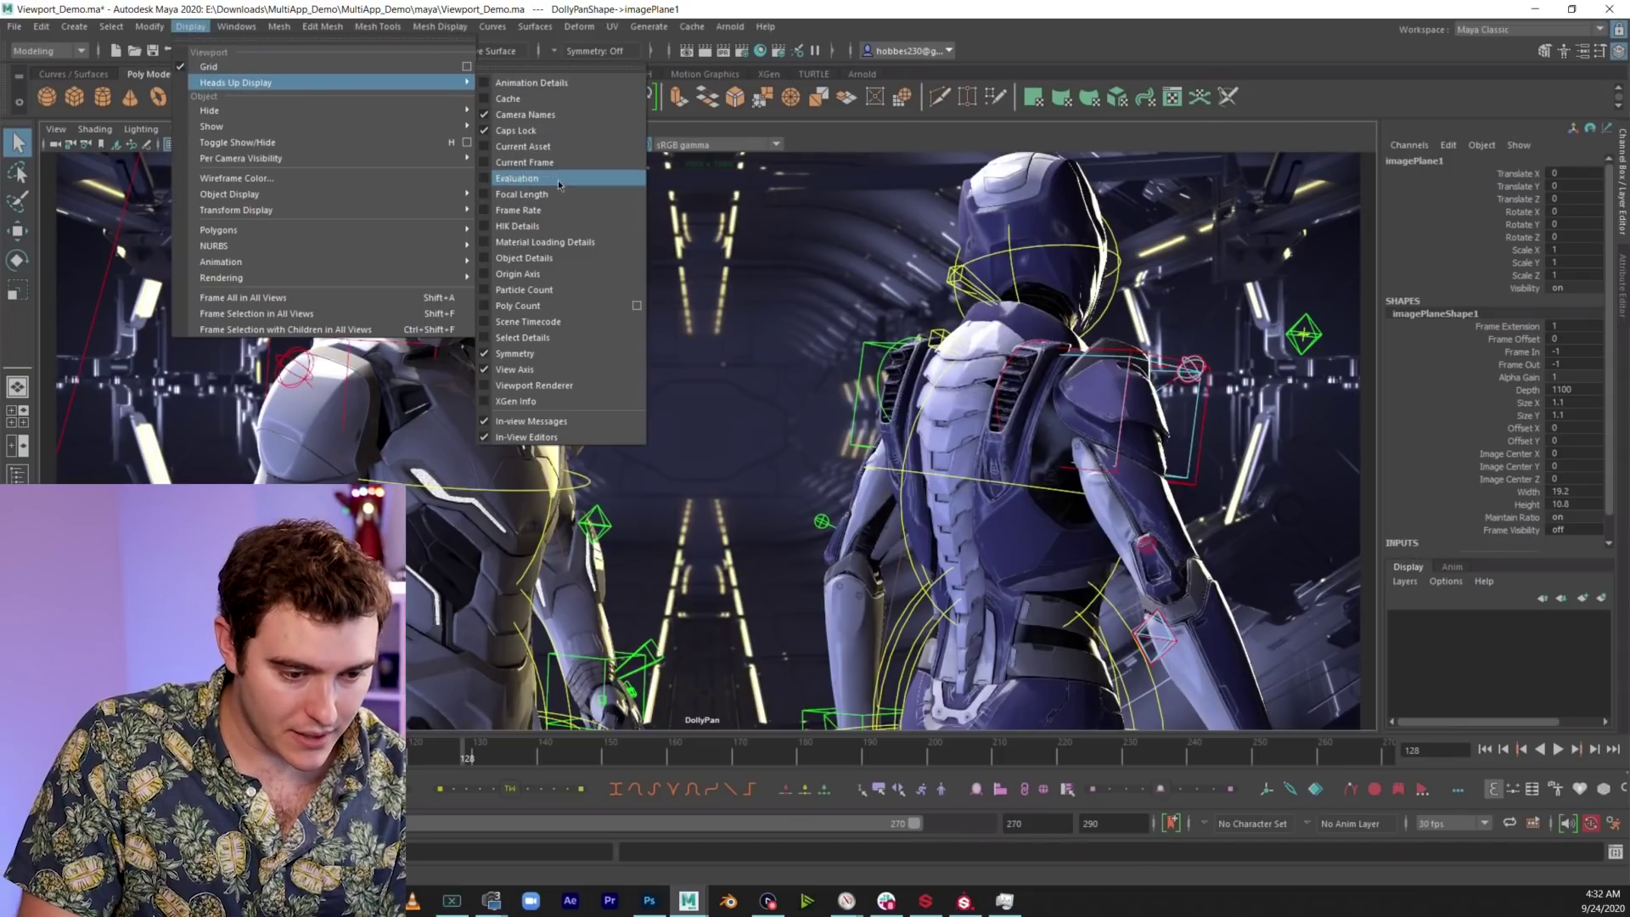
{"action": "left_click", "coordinate": [543, 210]}
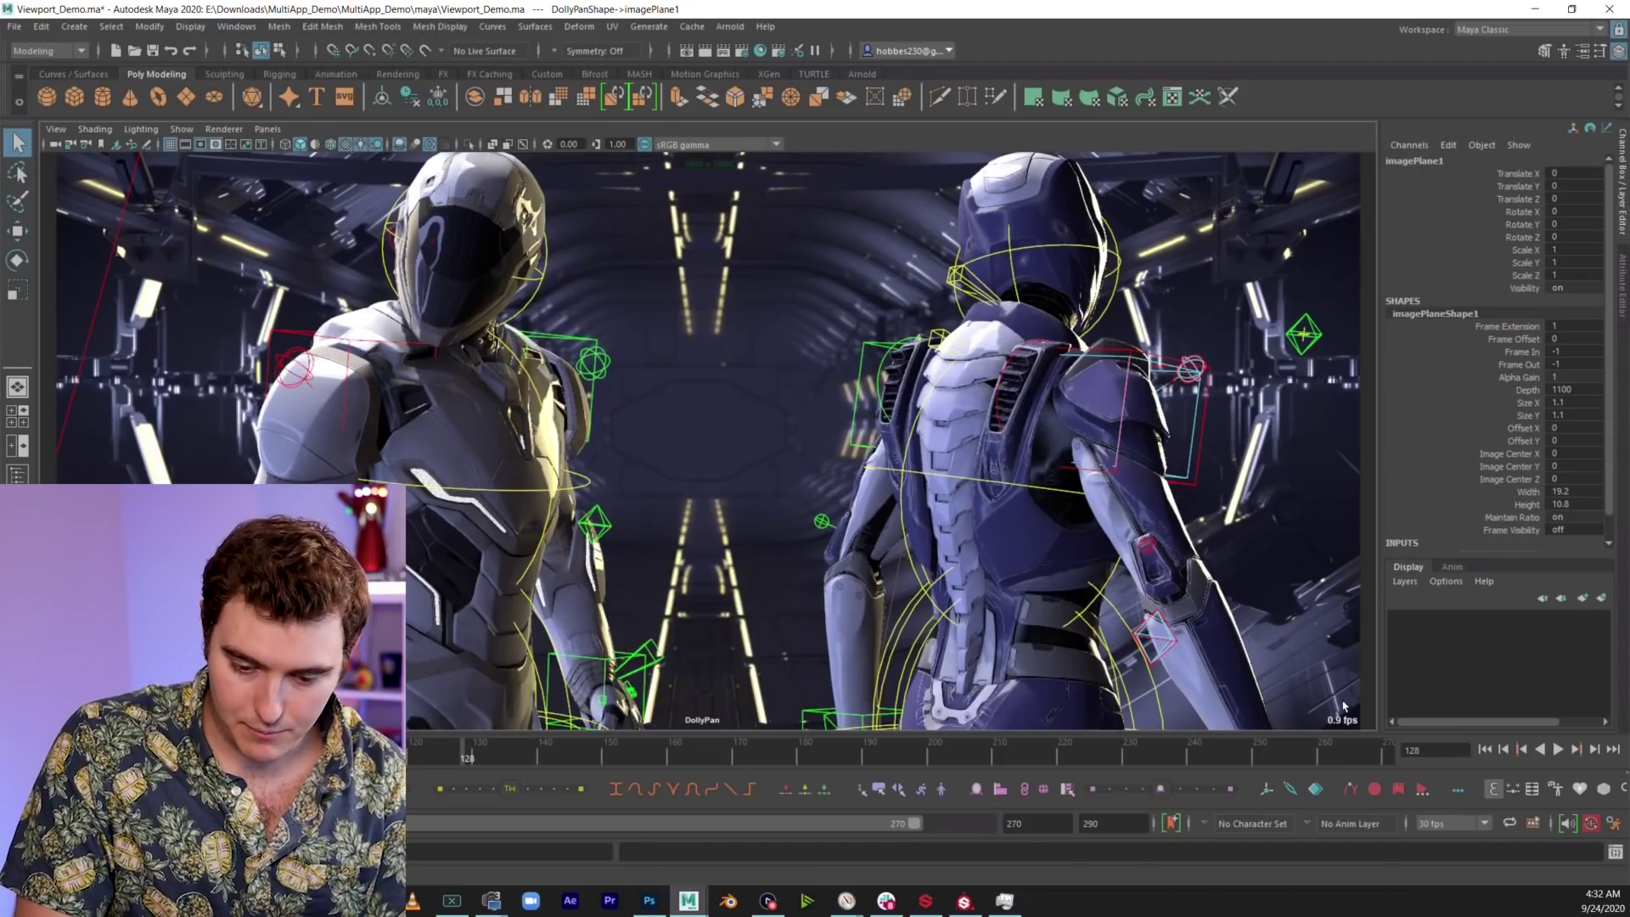
{"action": "left_click_drag", "start_coordinate": [1340, 728], "coordinate": [1333, 722]}
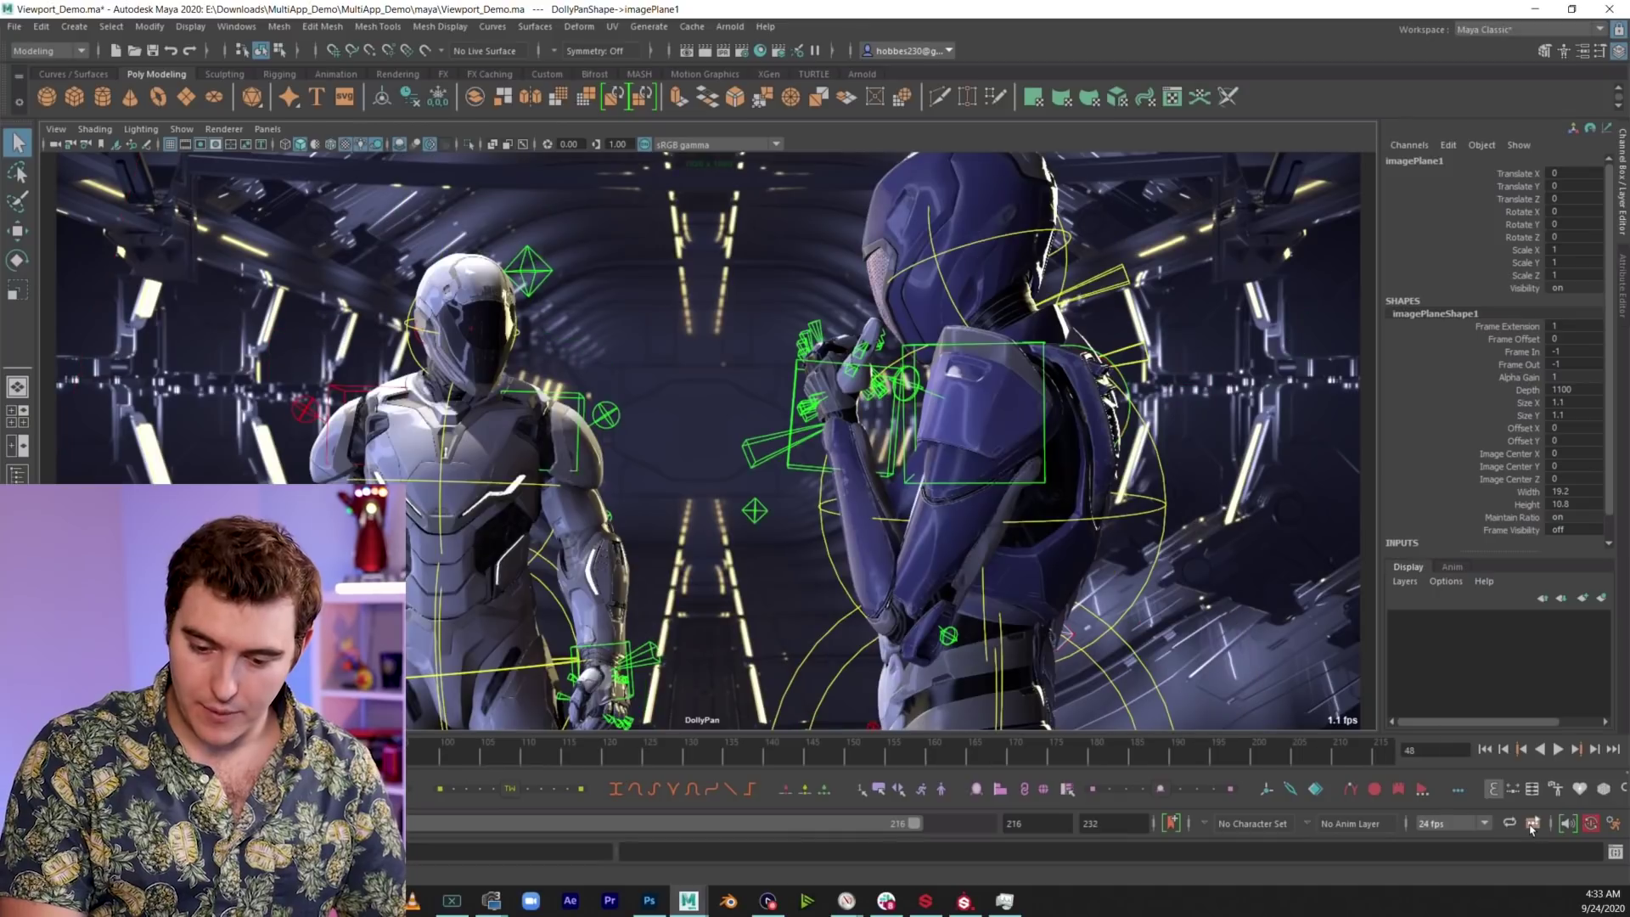
Enable cached playback using Viewport Hardware Cache with 85% of RAM
{"action": "right_click", "coordinate": [1535, 829]}
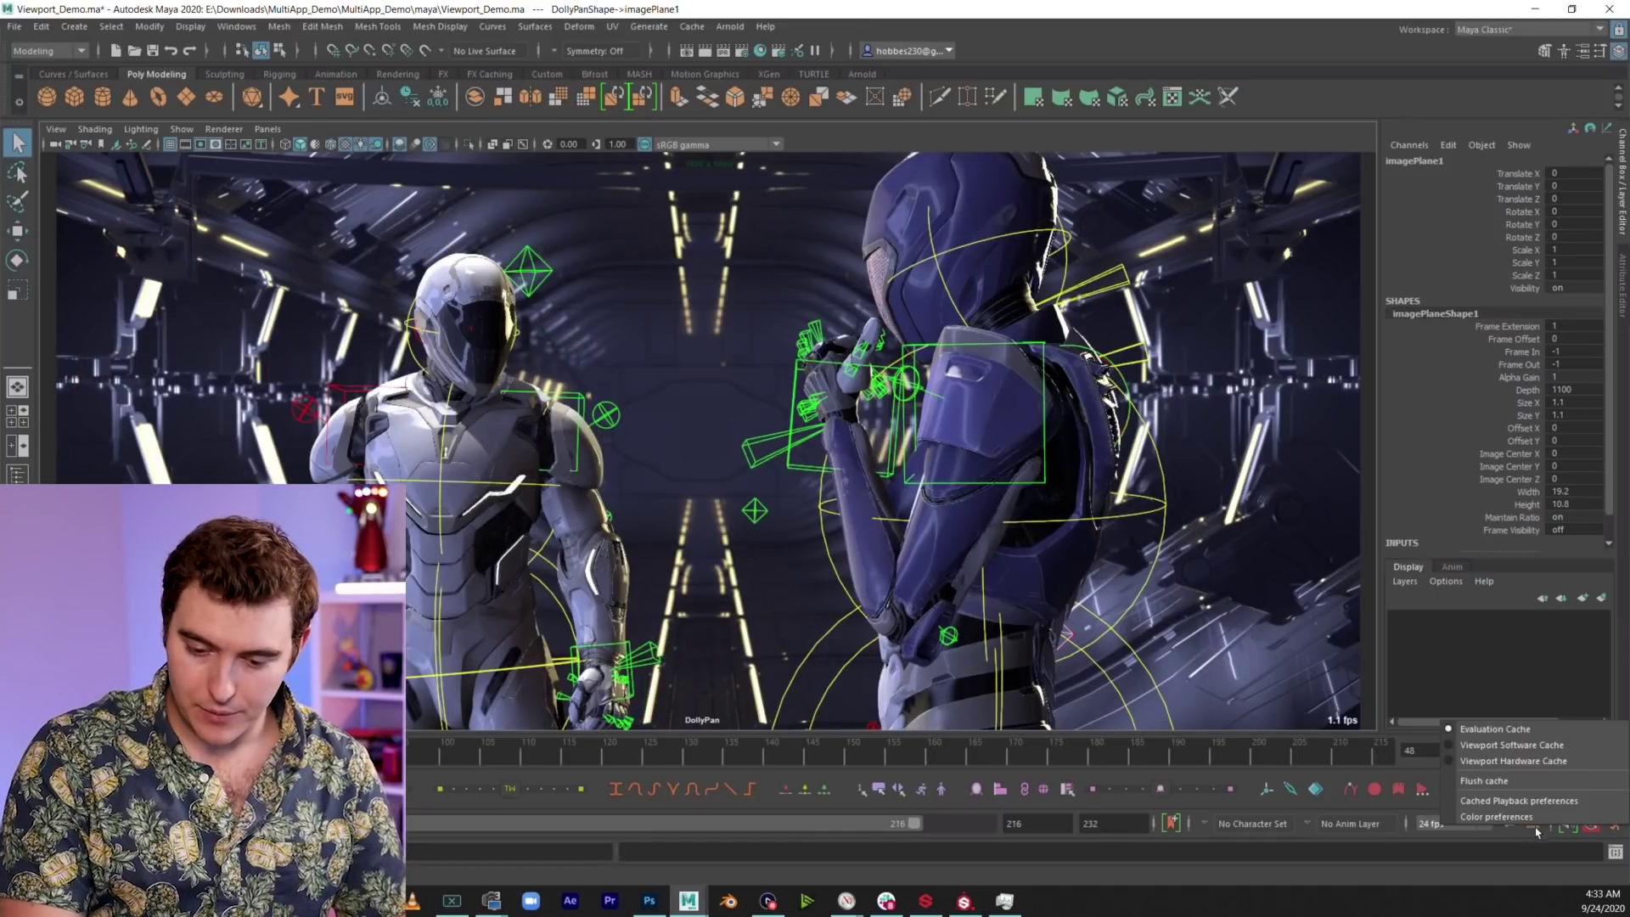
{"action": "left_click", "coordinate": [1525, 802]}
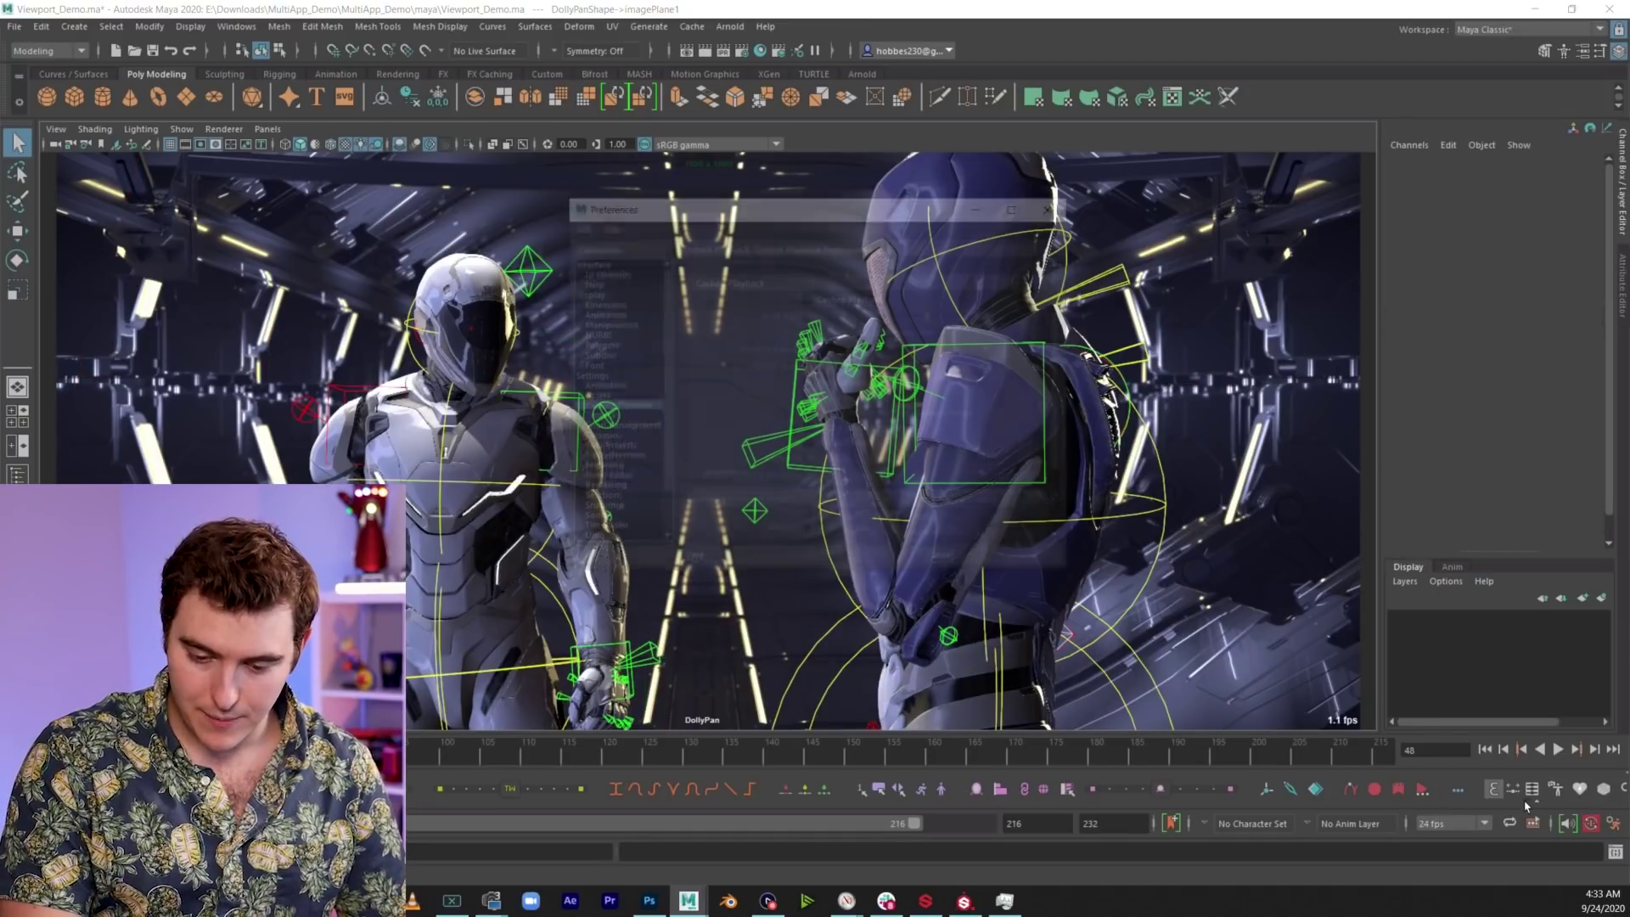
{"action": "left_click", "coordinate": [830, 305]}
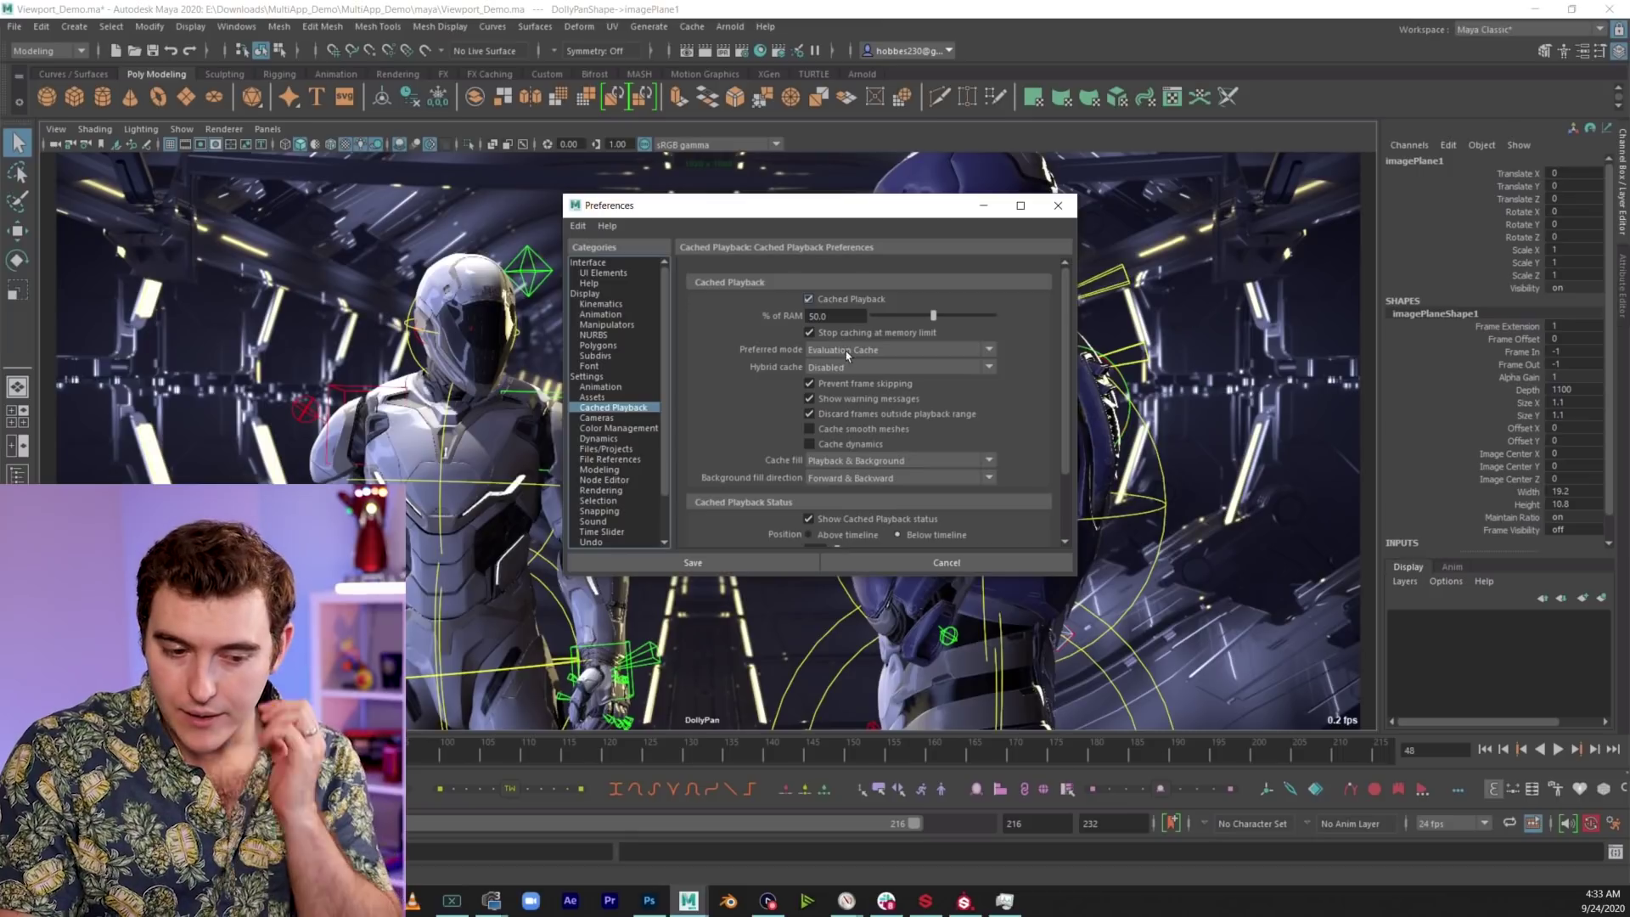
{"action": "left_click", "coordinate": [846, 350]}
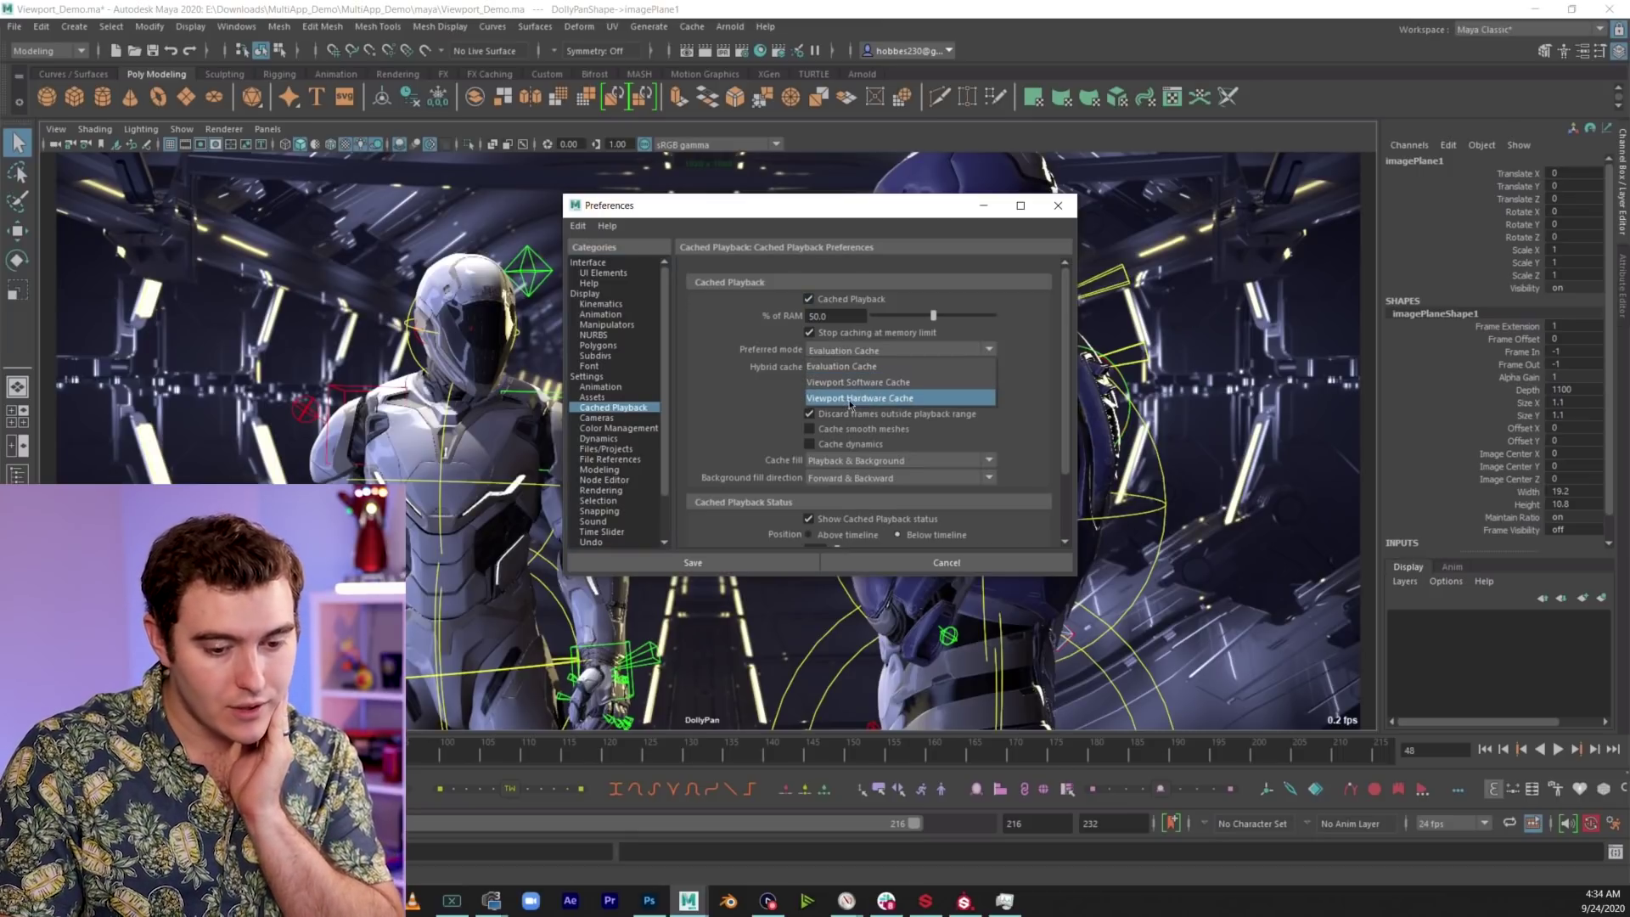
{"action": "left_click", "coordinate": [851, 399]}
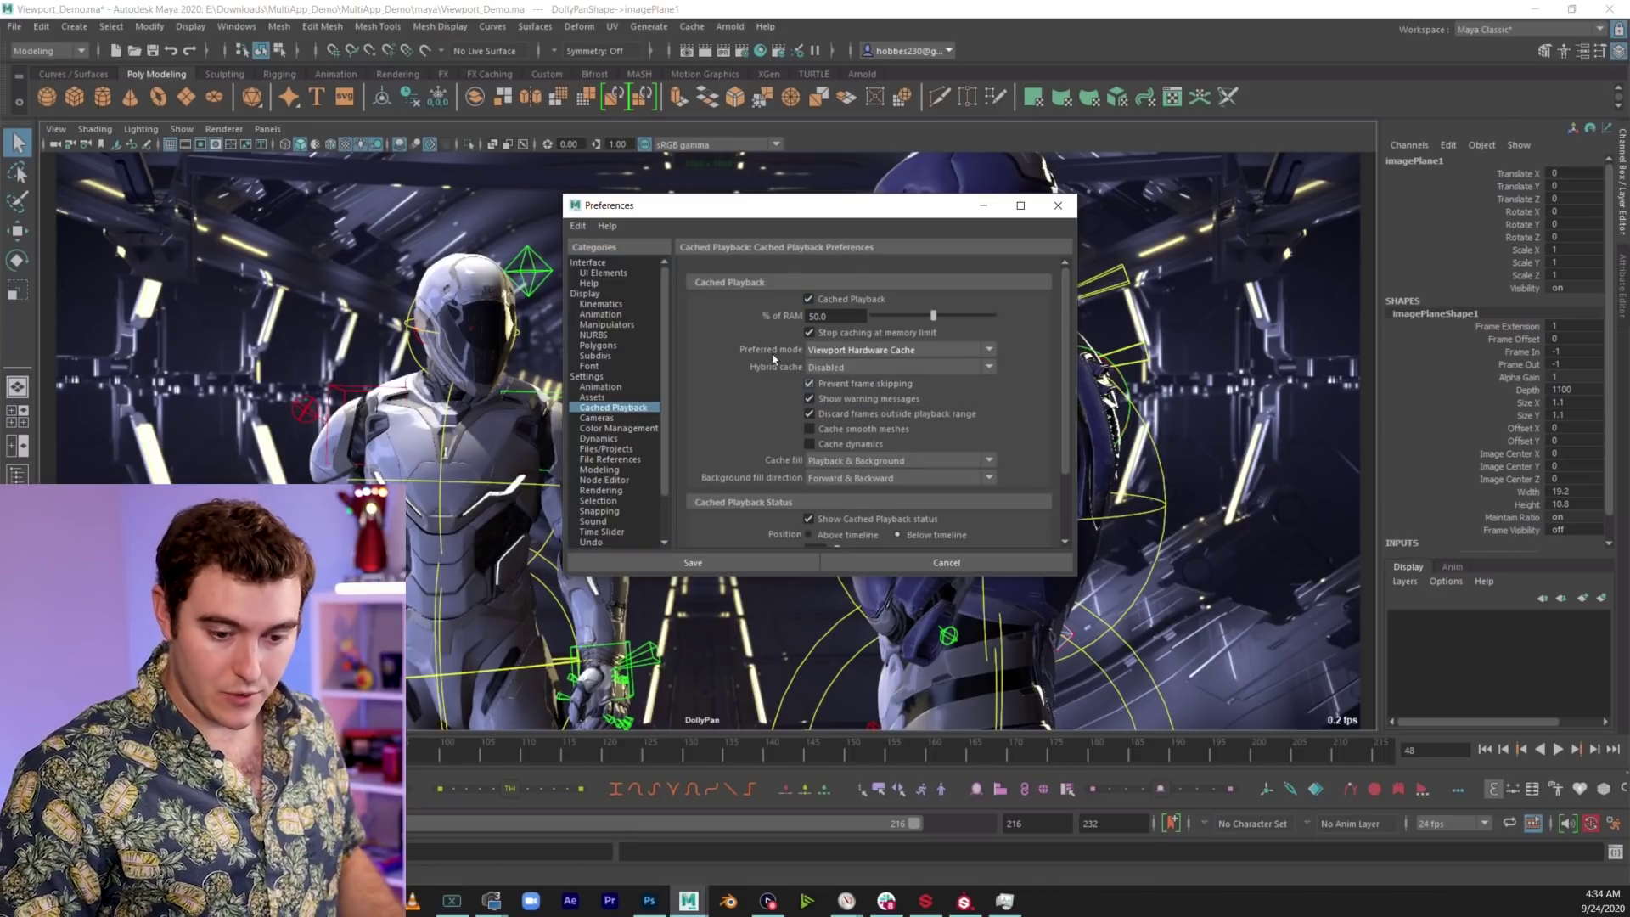
{"action": "left_click_drag", "start_coordinate": [841, 316], "coordinate": [744, 320]}
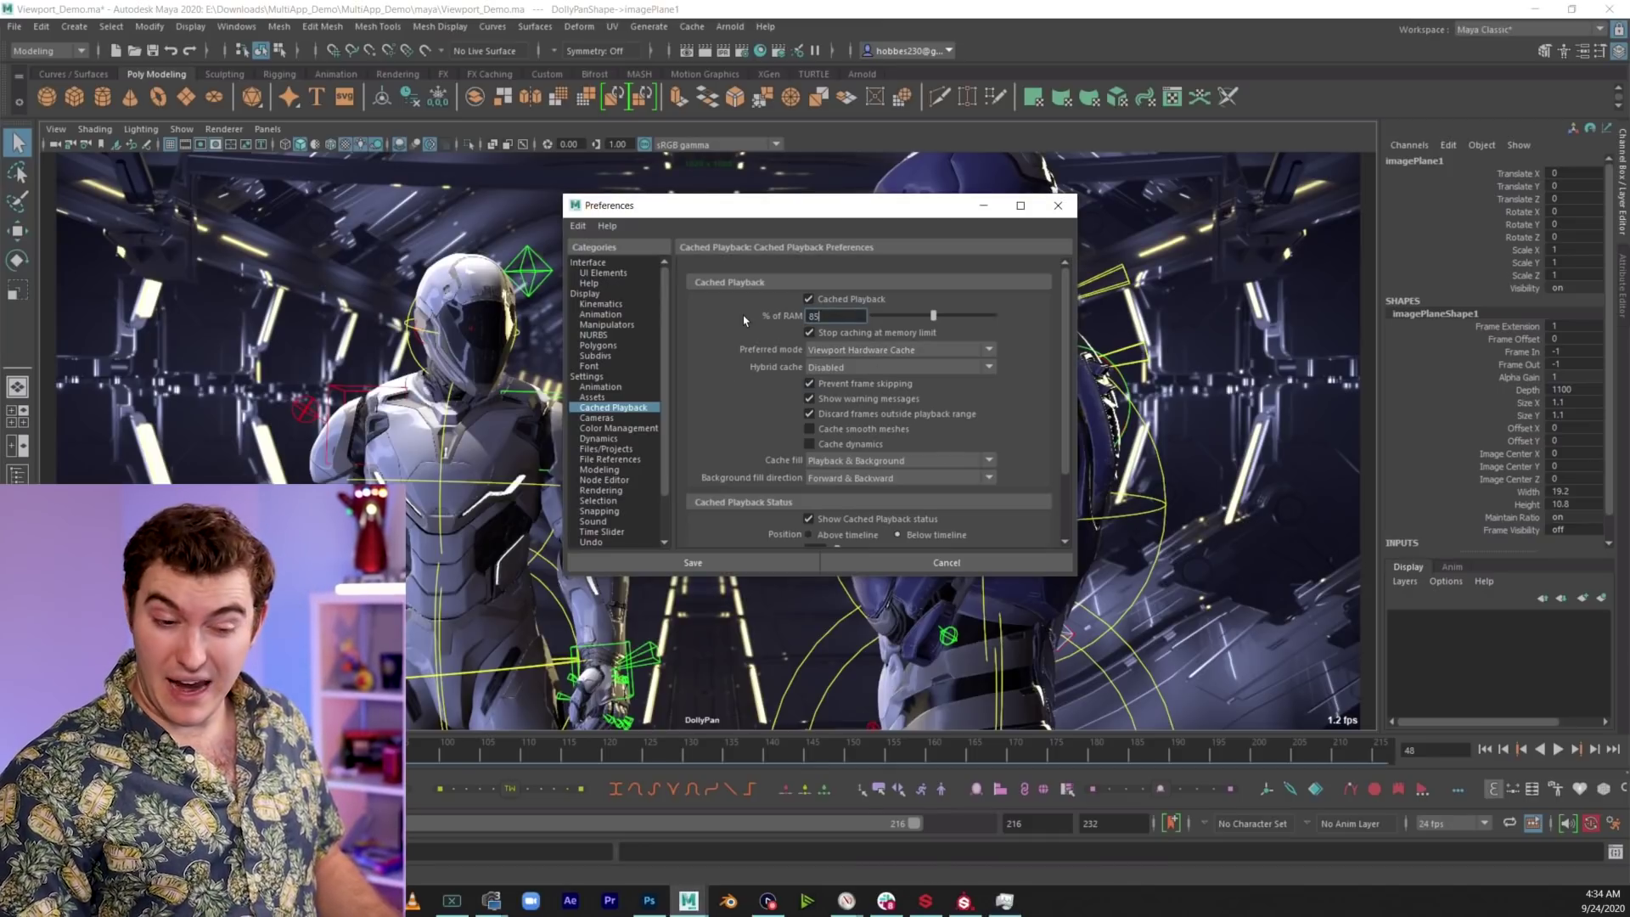
{"action": "key", "text": "Return"}
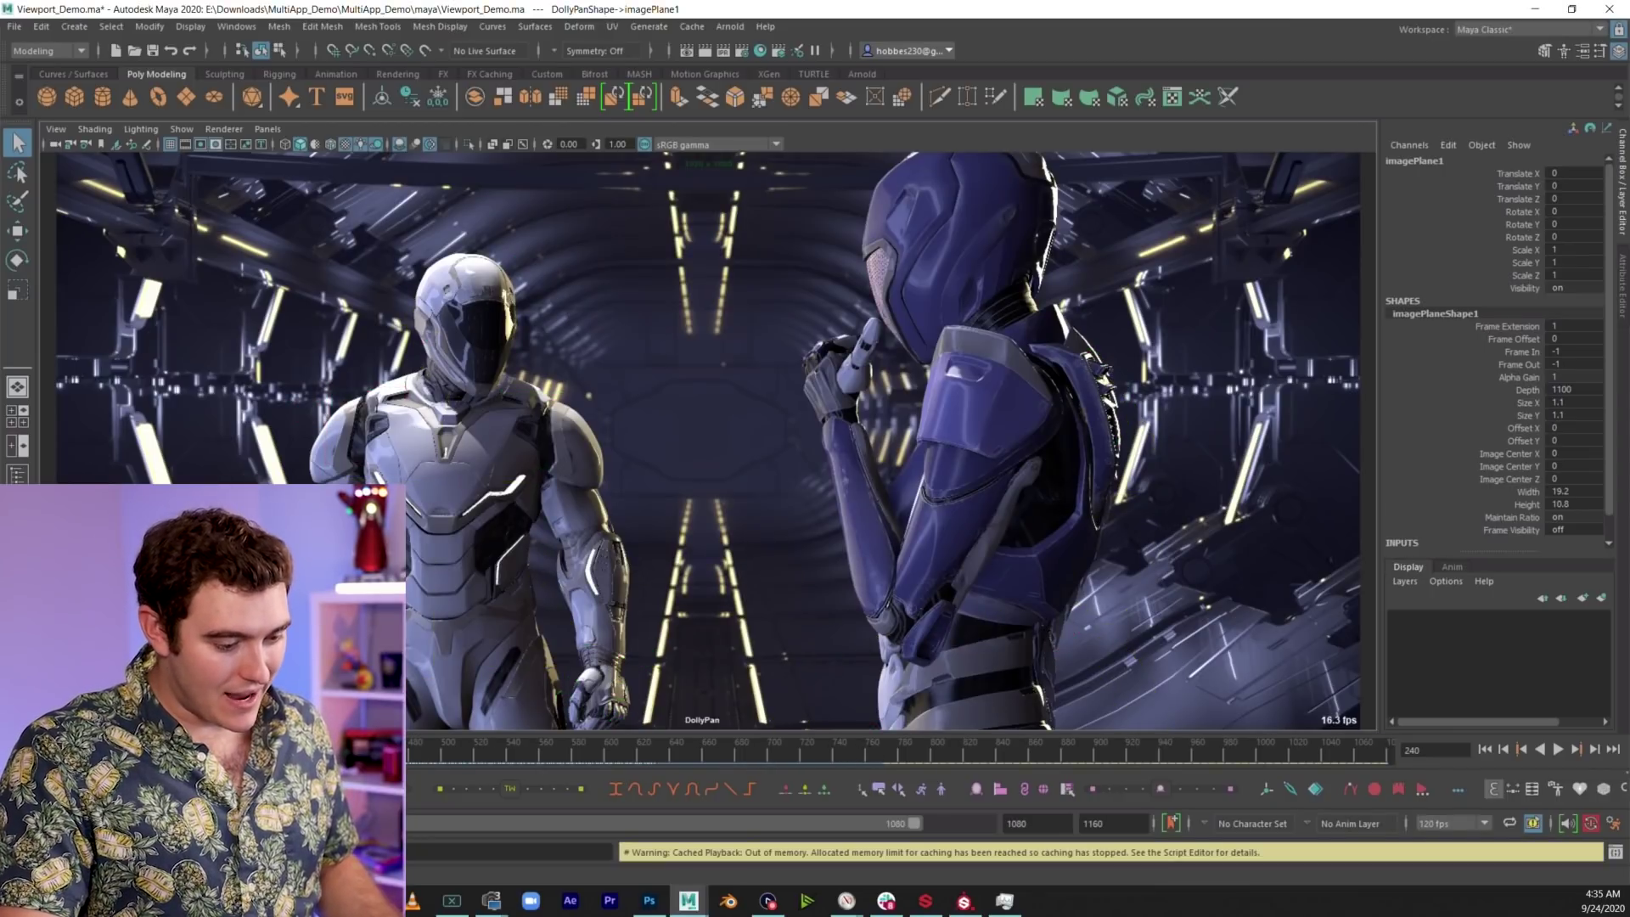
From frame 767, try 24 fps playback, then switch to 30 fps and replay
{"action": "left_click", "coordinate": [878, 756]}
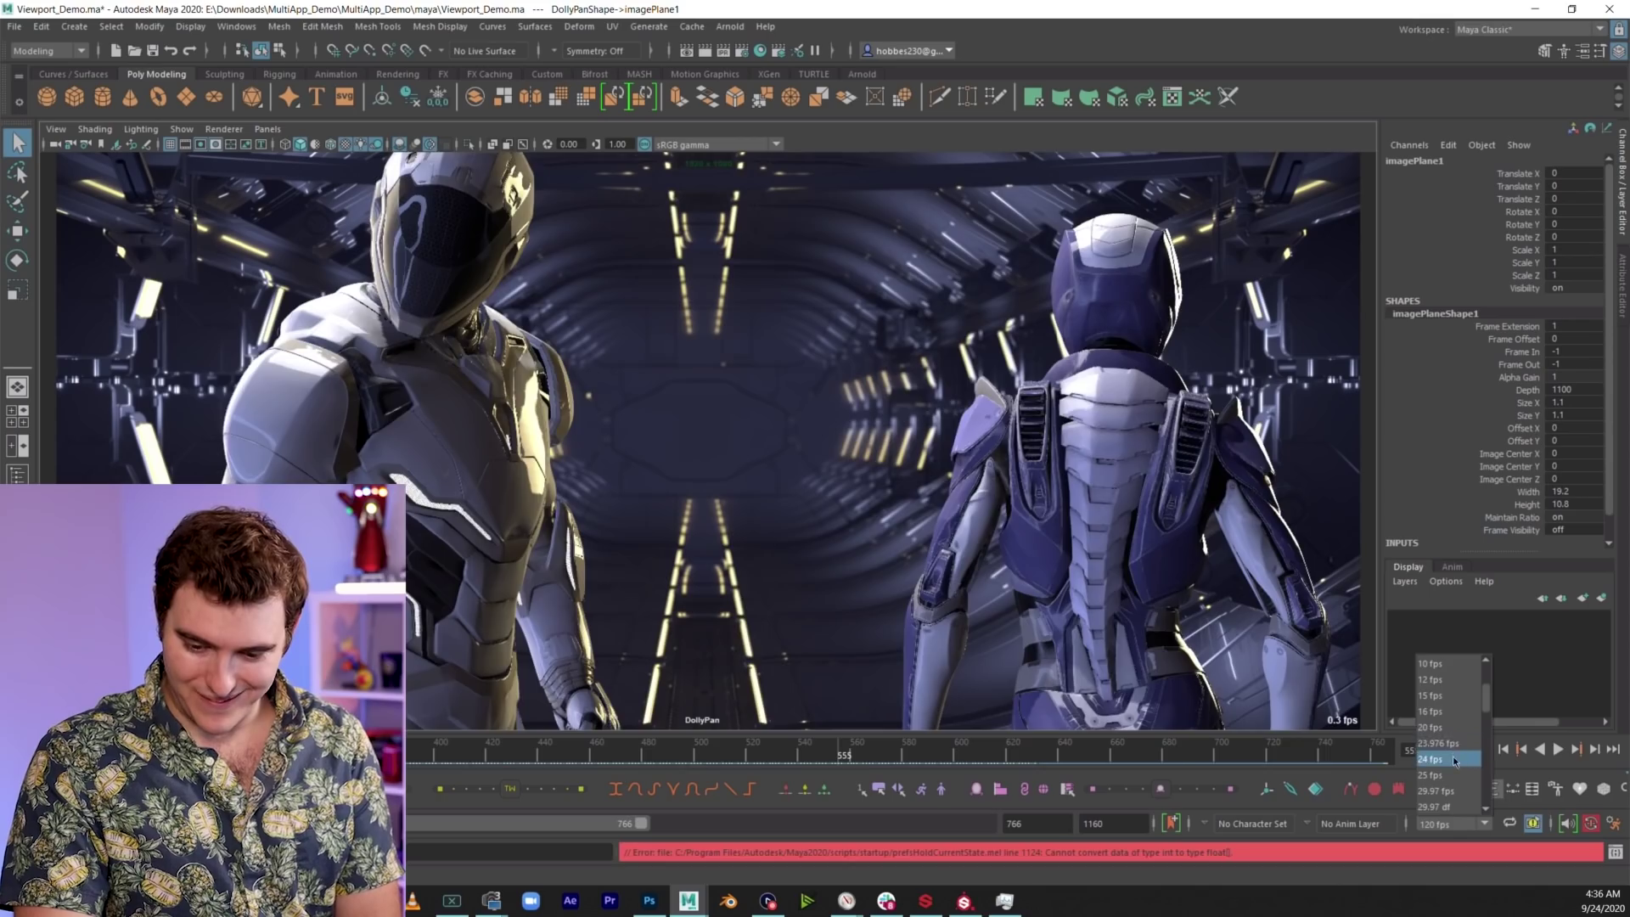
{"action": "left_click", "coordinate": [1447, 752]}
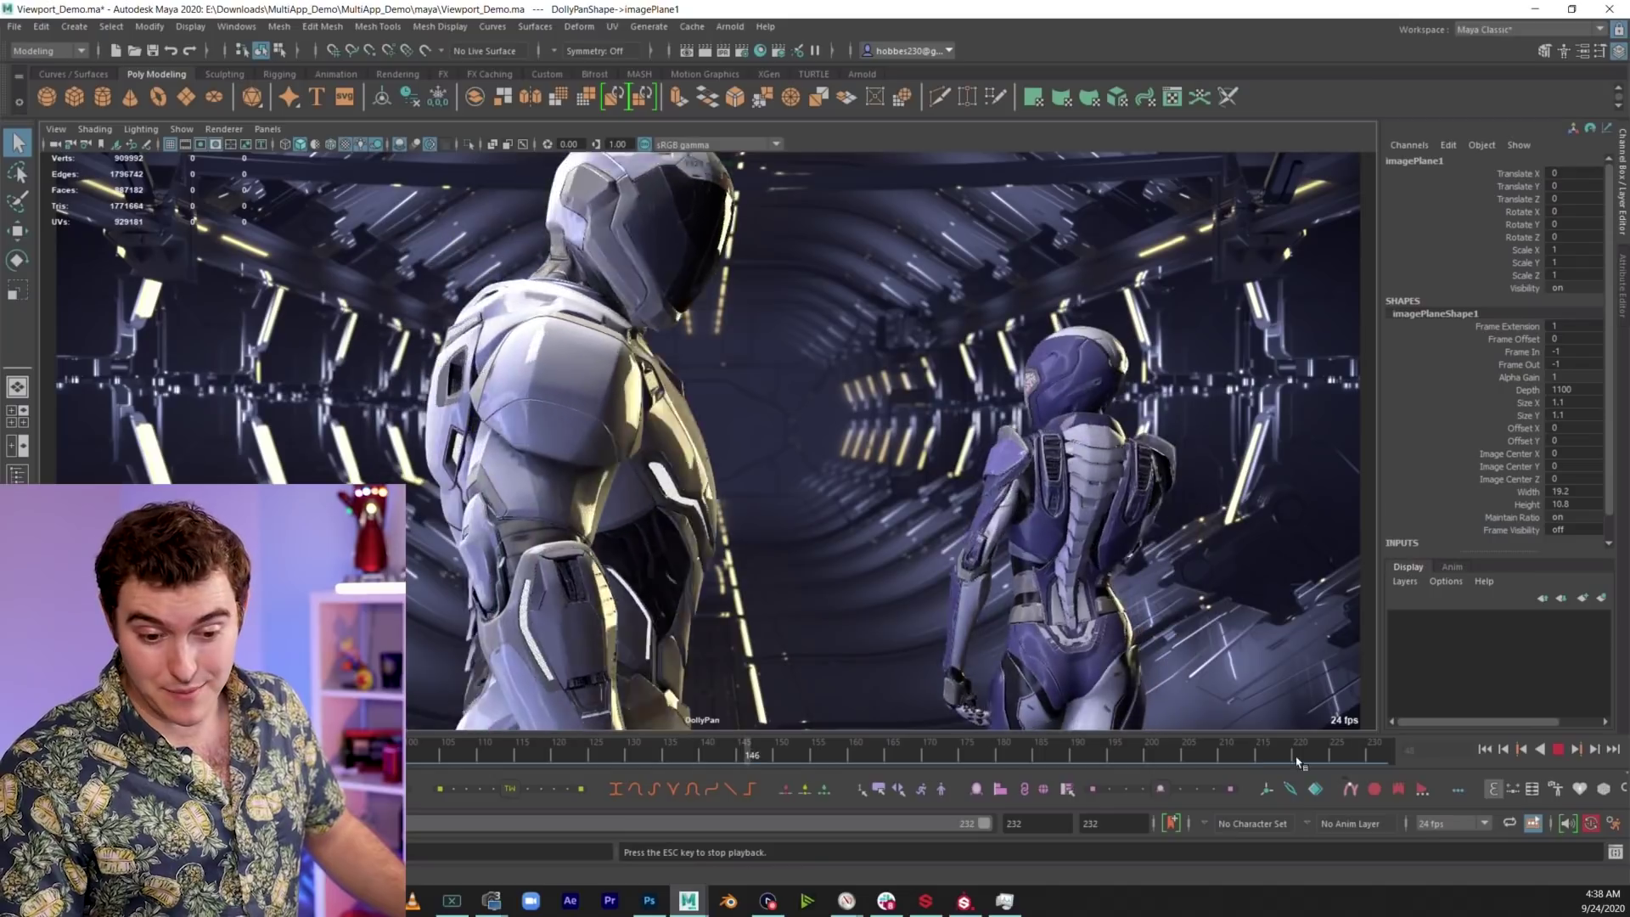
{"action": "key", "text": "Escape"}
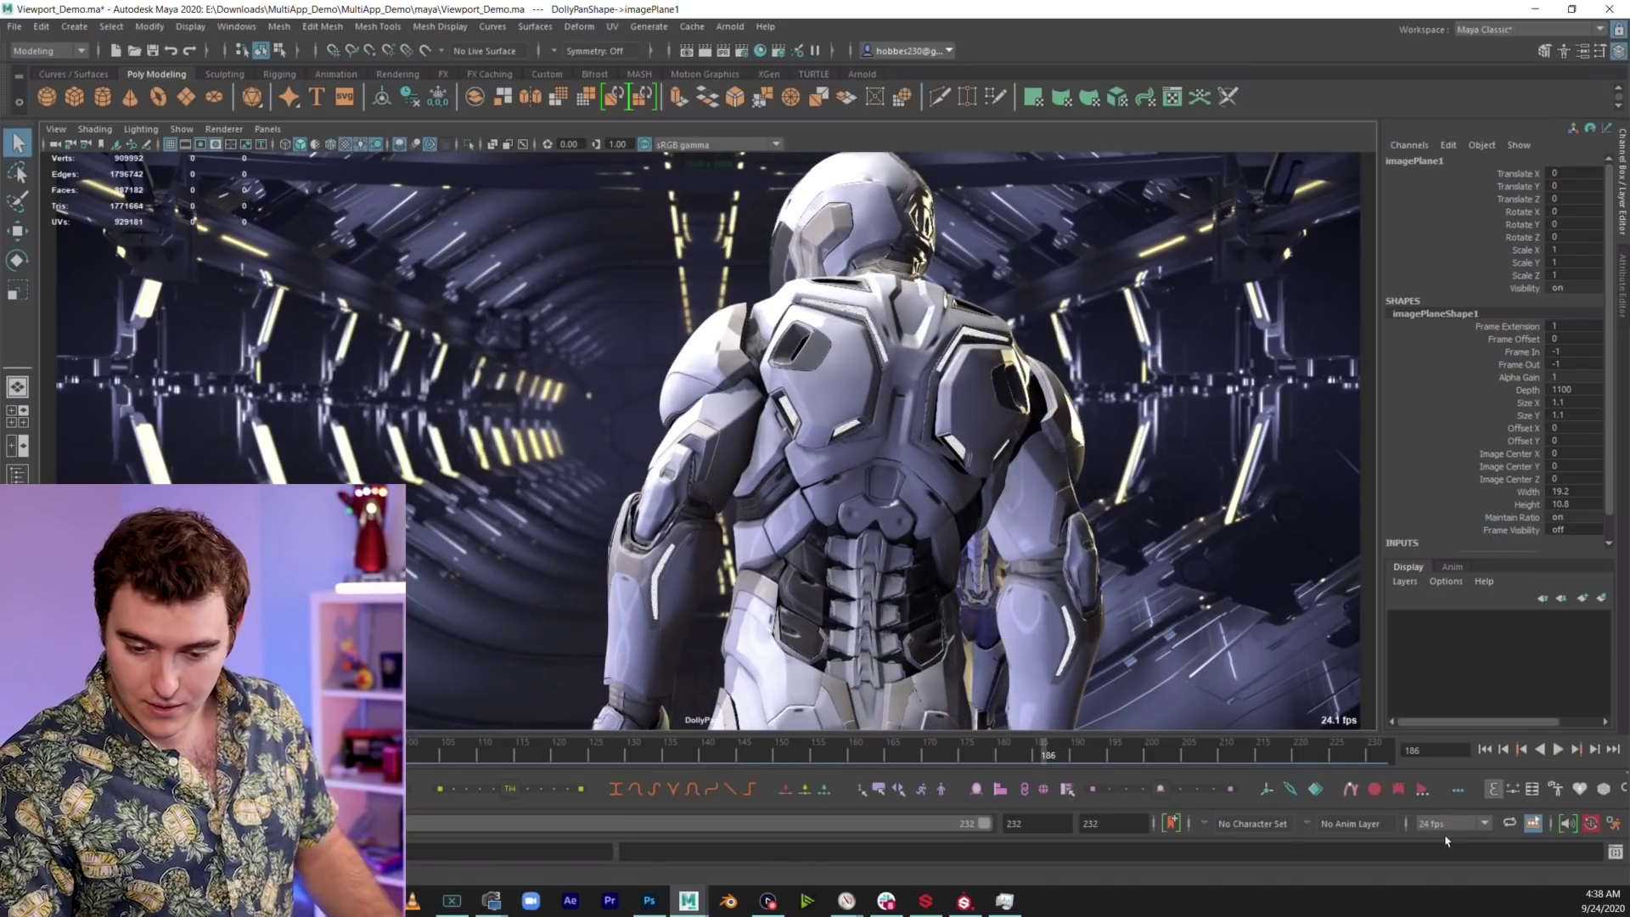
{"action": "left_click", "coordinate": [1444, 822]}
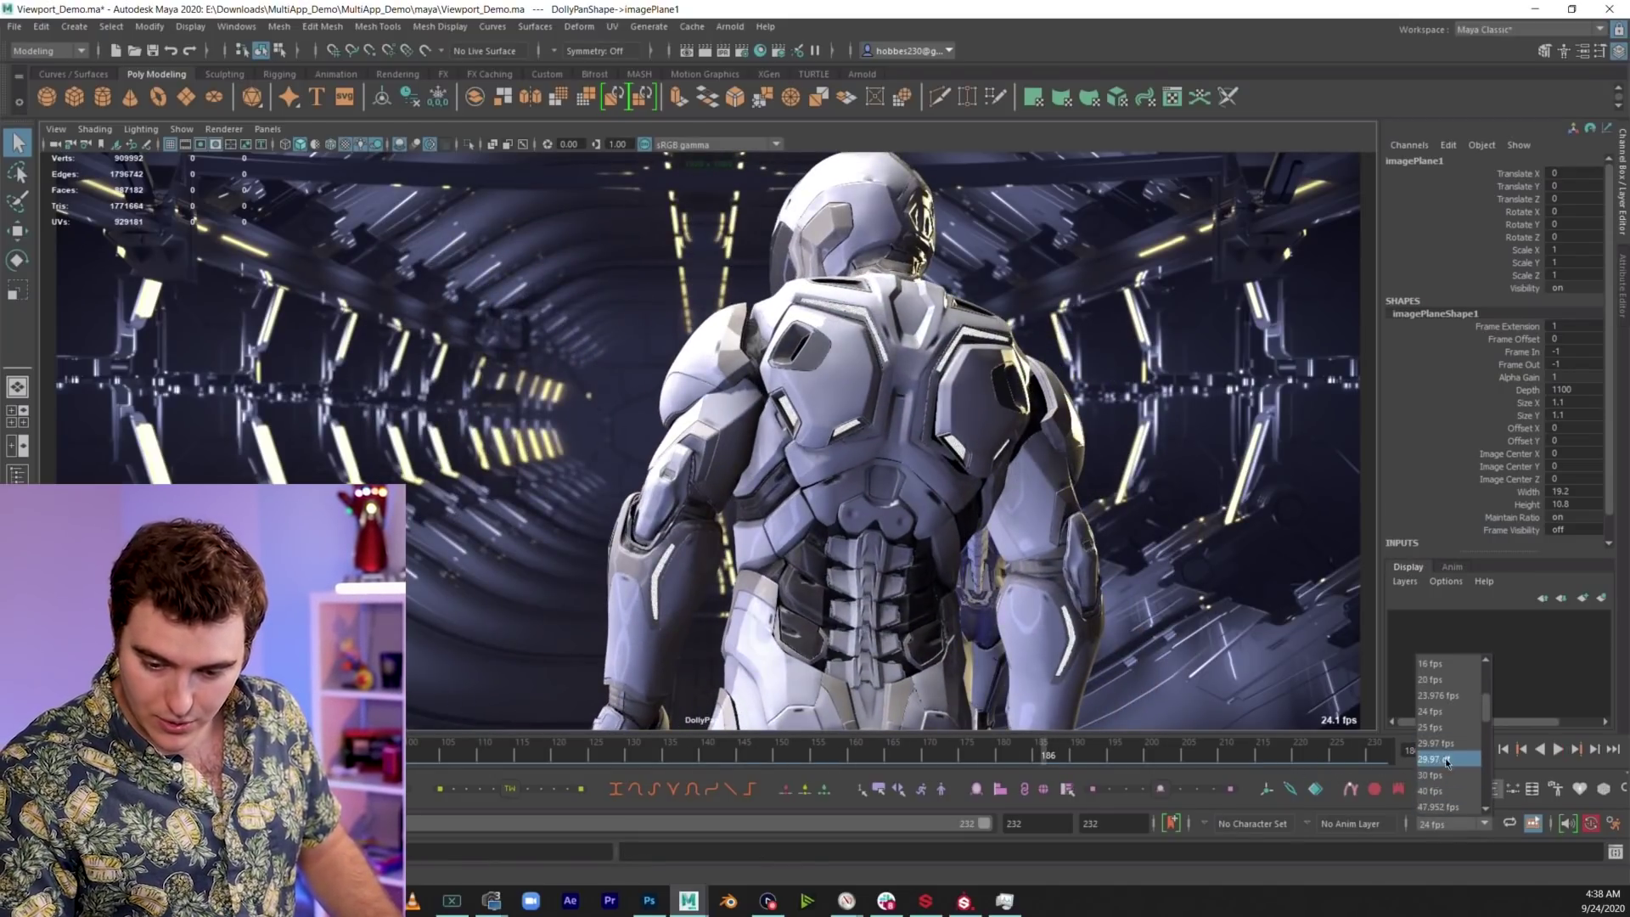
{"action": "left_click", "coordinate": [1449, 775]}
{"action": "key", "text": "alt+v"}
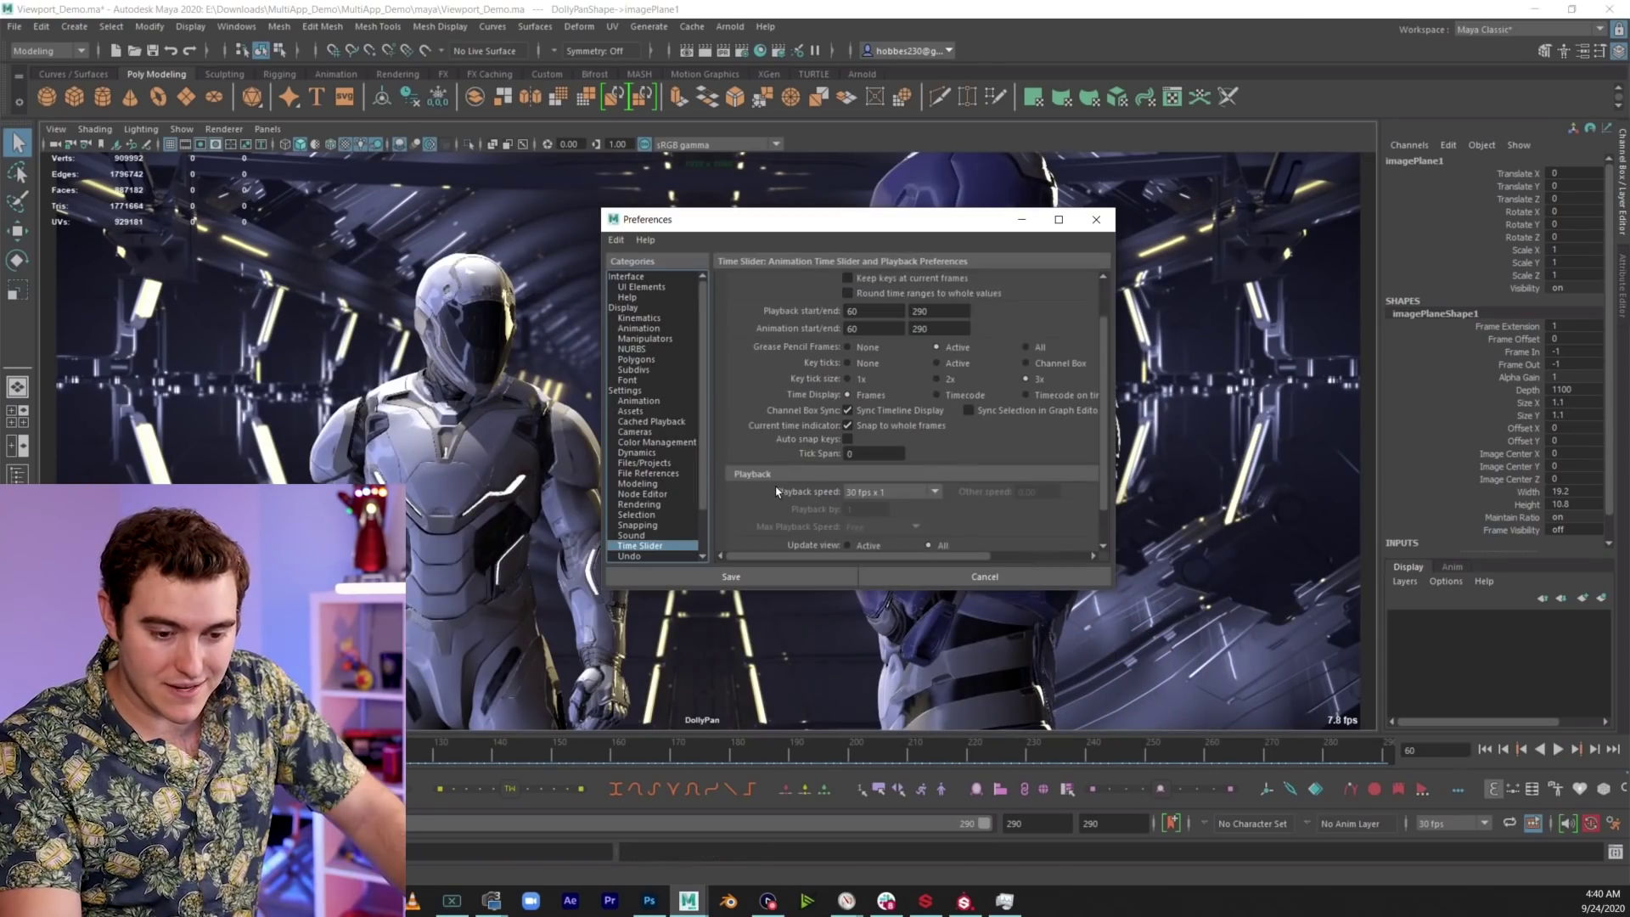
{"action": "scroll", "coordinate": [776, 491], "scroll_direction": "down", "scroll_amount": 2}
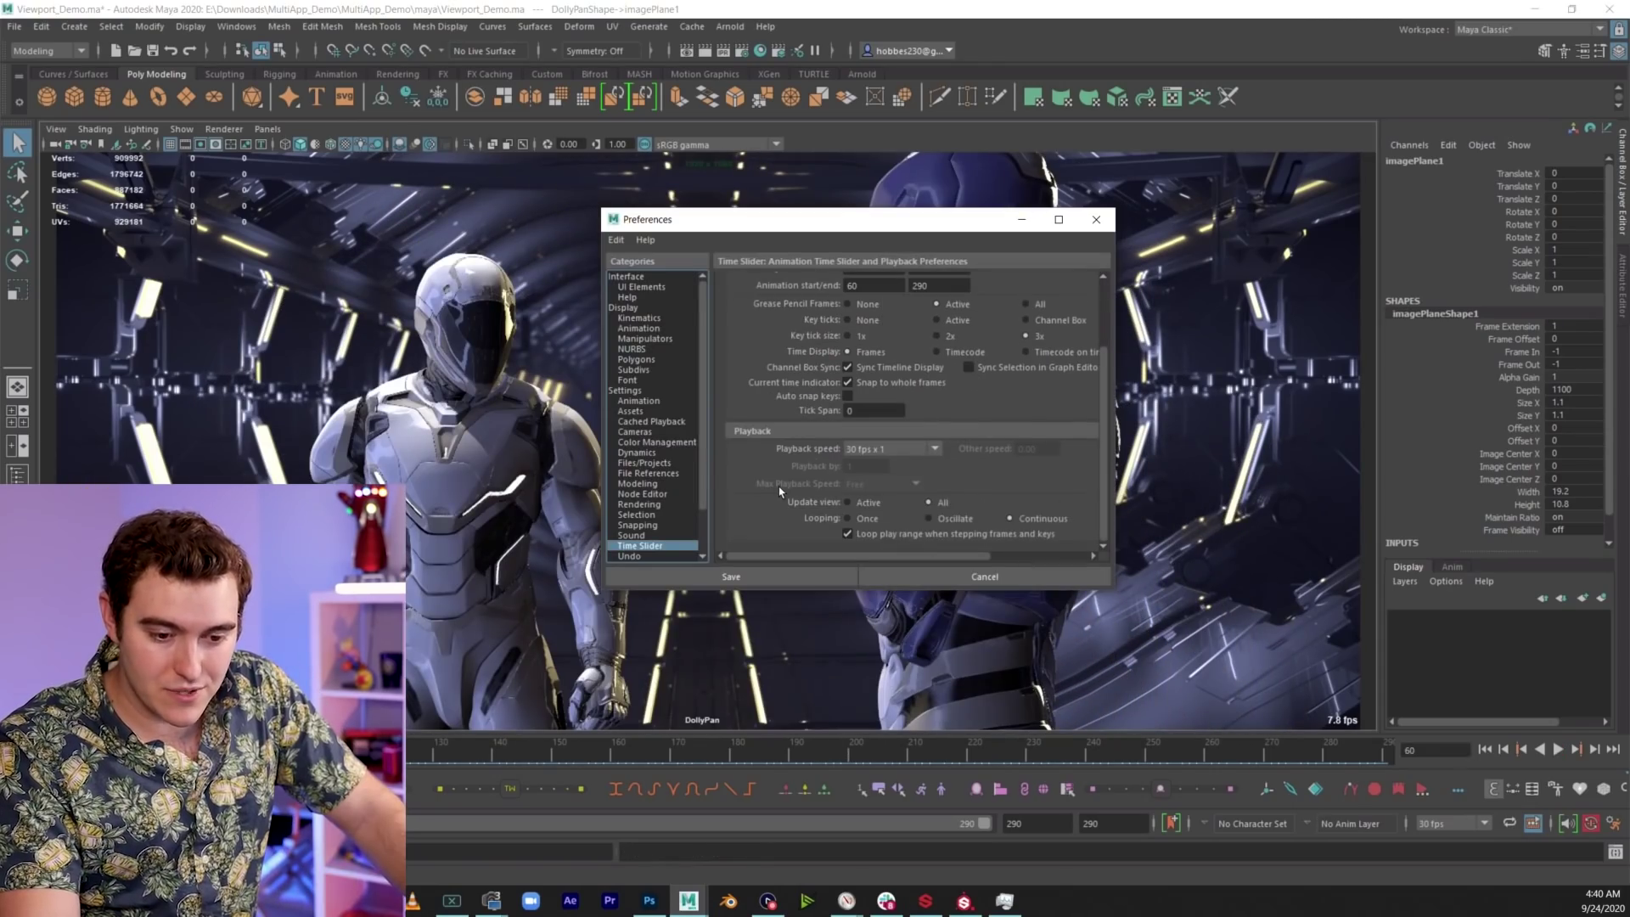
Set playback speed to Play every frame and save the preferences
{"action": "left_click", "coordinate": [858, 449]}
{"action": "left_click", "coordinate": [883, 465]}
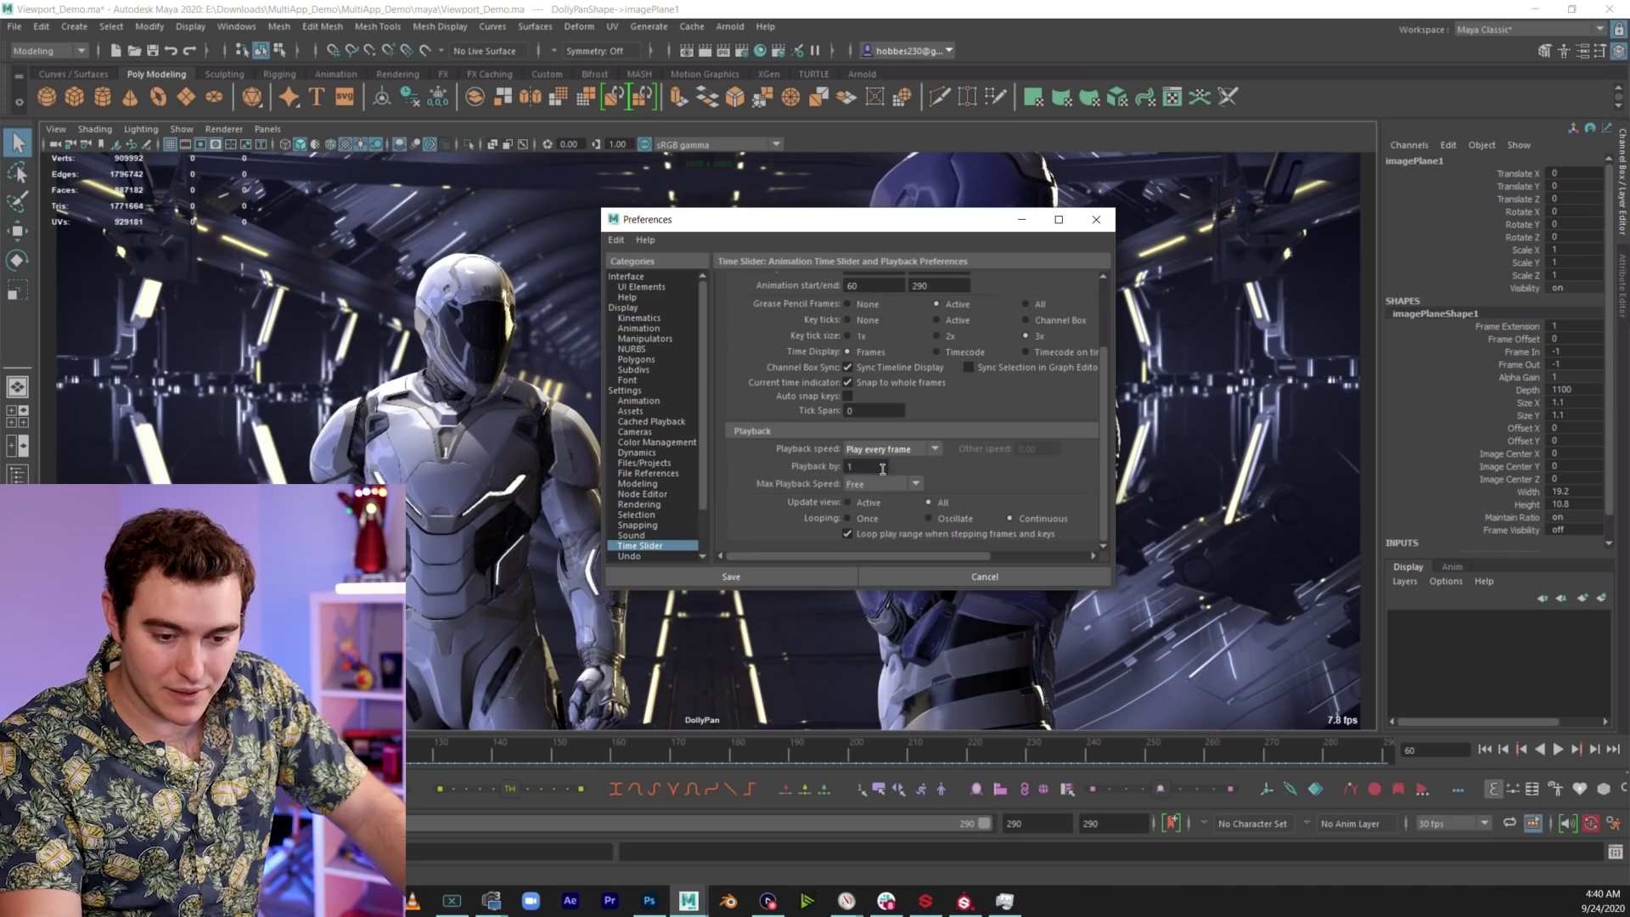
{"action": "left_click", "coordinate": [785, 580]}
Play the animation through once, then switch to Substance Painter
{"action": "key", "text": "alt+v"}
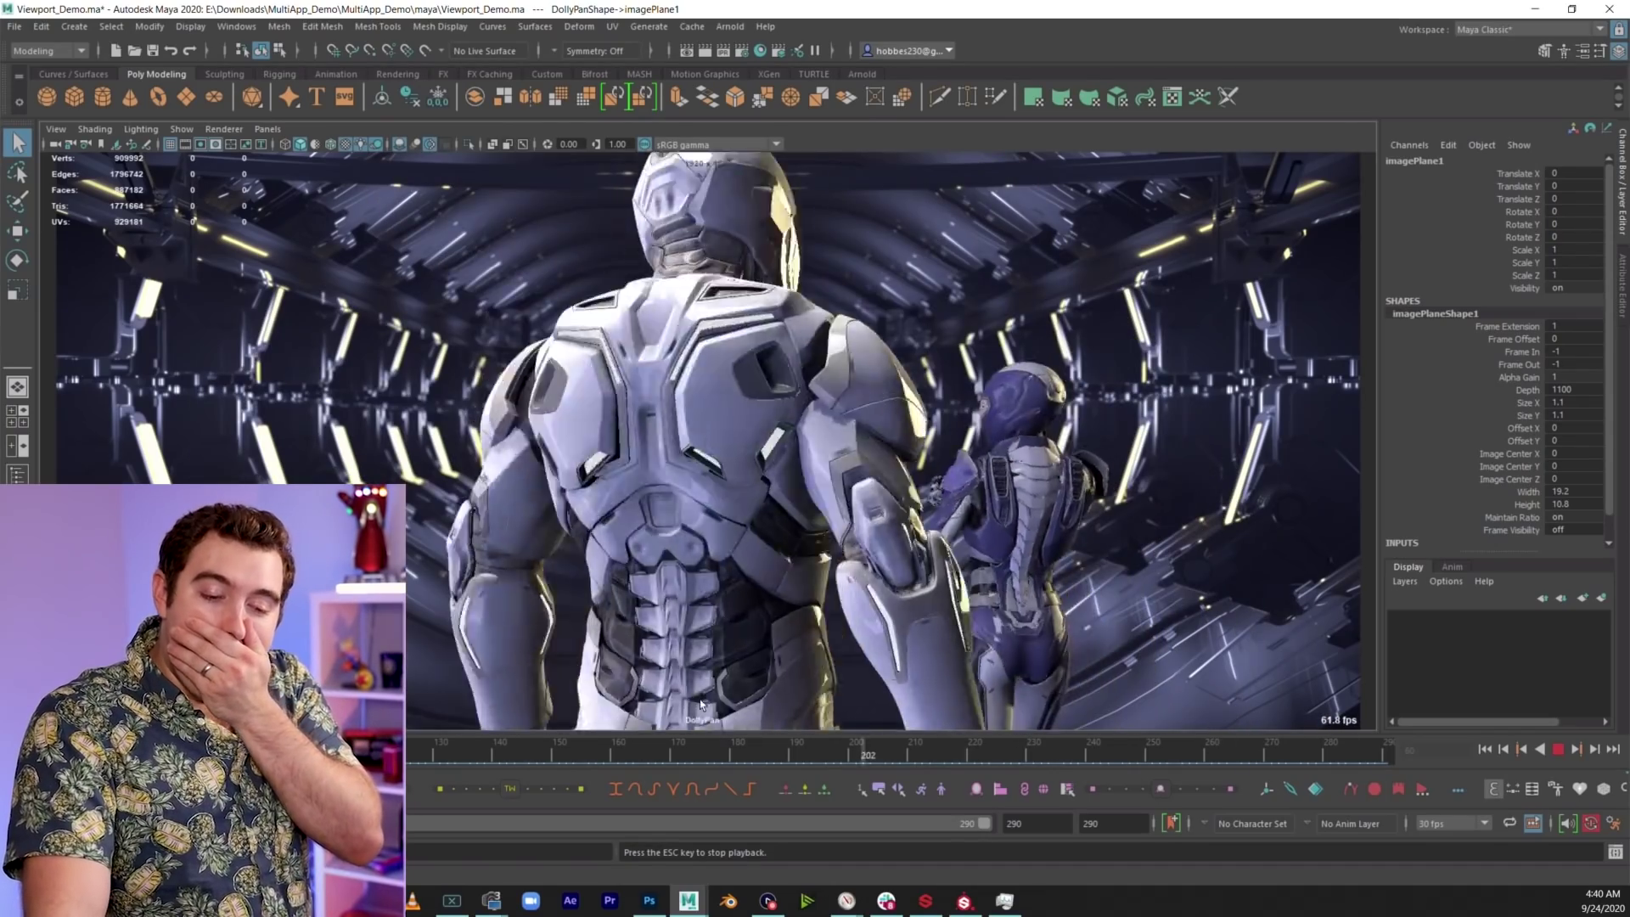
{"action": "key", "text": "Escape"}
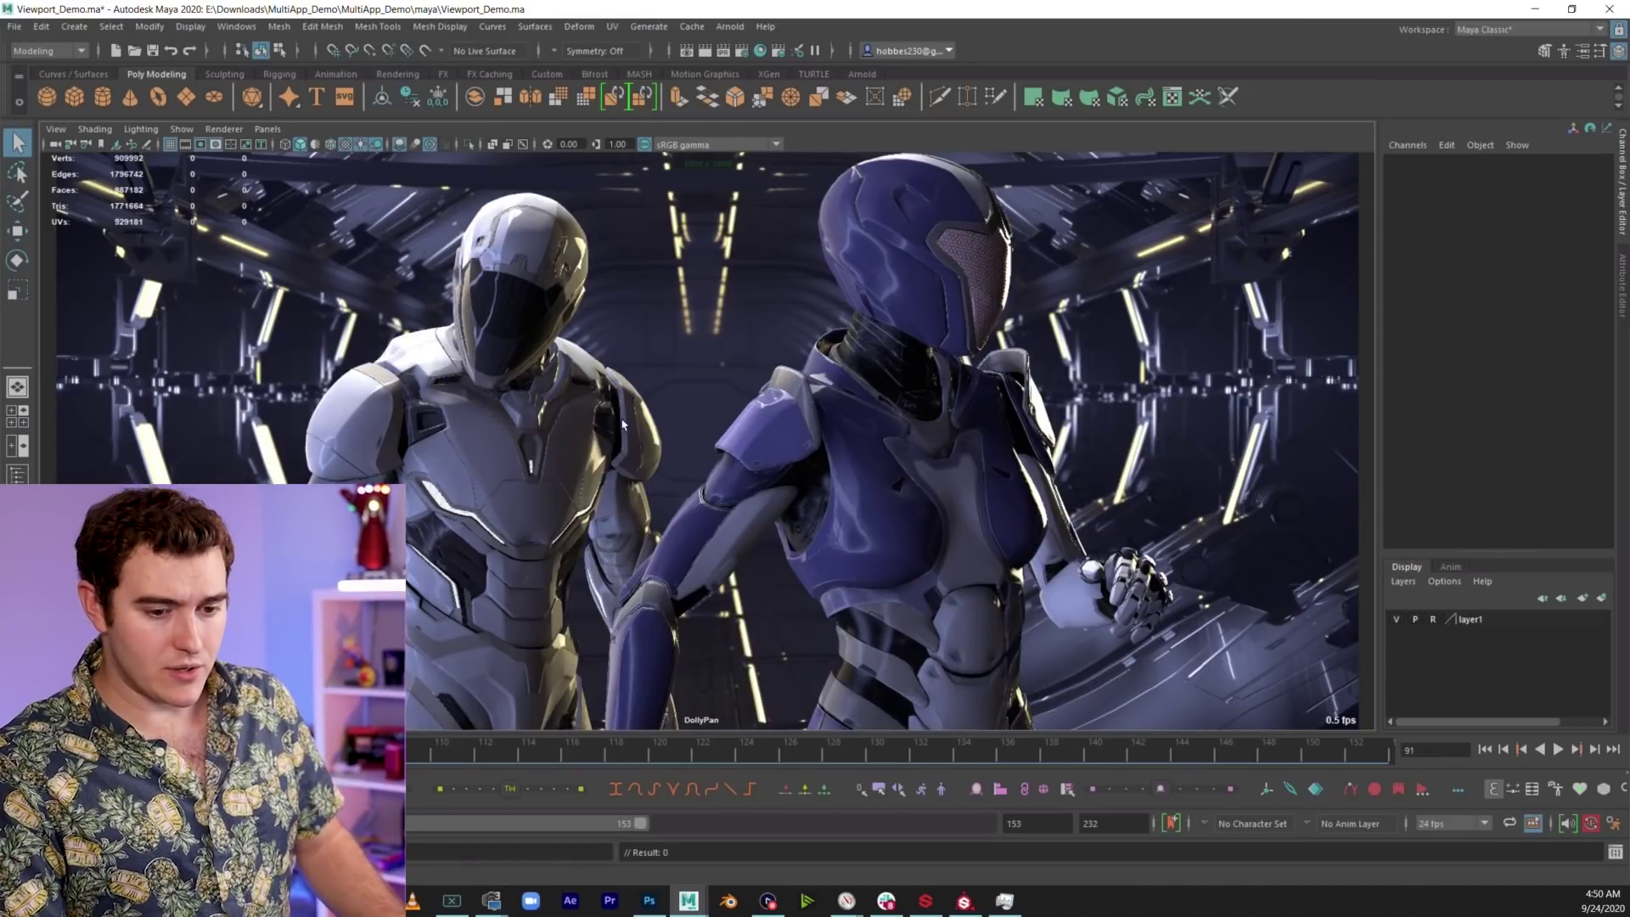
{"action": "key", "text": "alt+Tab"}
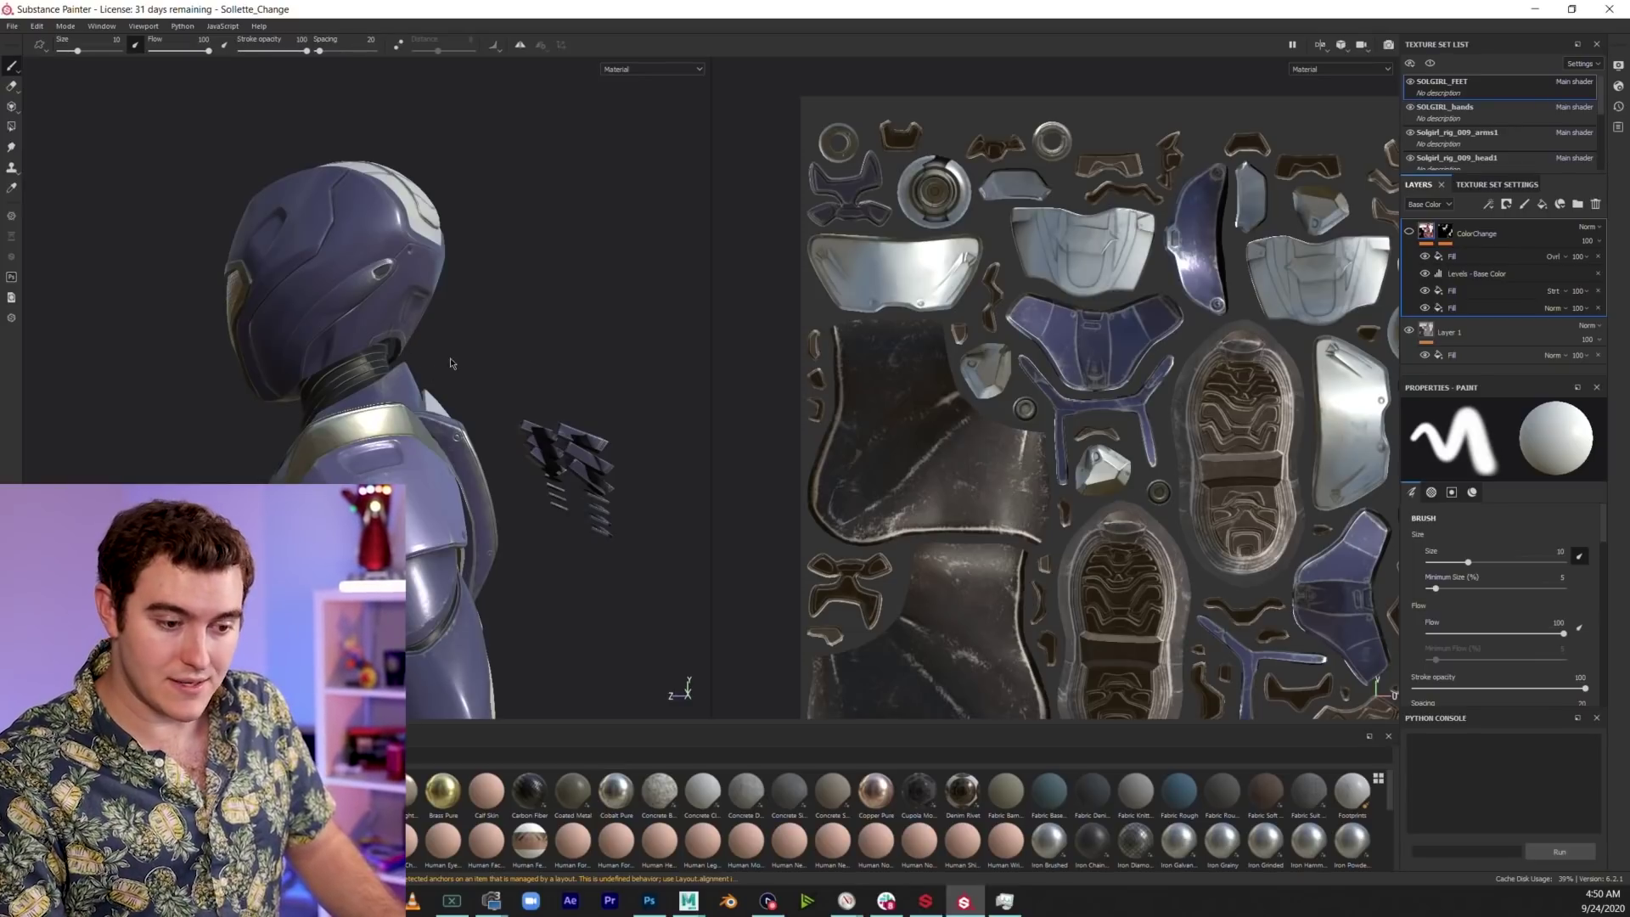
{"action": "mouse_move", "coordinate": [451, 363]}
{"action": "left_mouse_down", "text": "alt"}
{"action": "mouse_move", "coordinate": [691, 393]}
{"action": "mouse_move", "coordinate": [527, 404]}
{"action": "mouse_move", "coordinate": [460, 360]}
{"action": "left_mouse_up", "text": "alt"}
{"action": "key", "text": "f"}
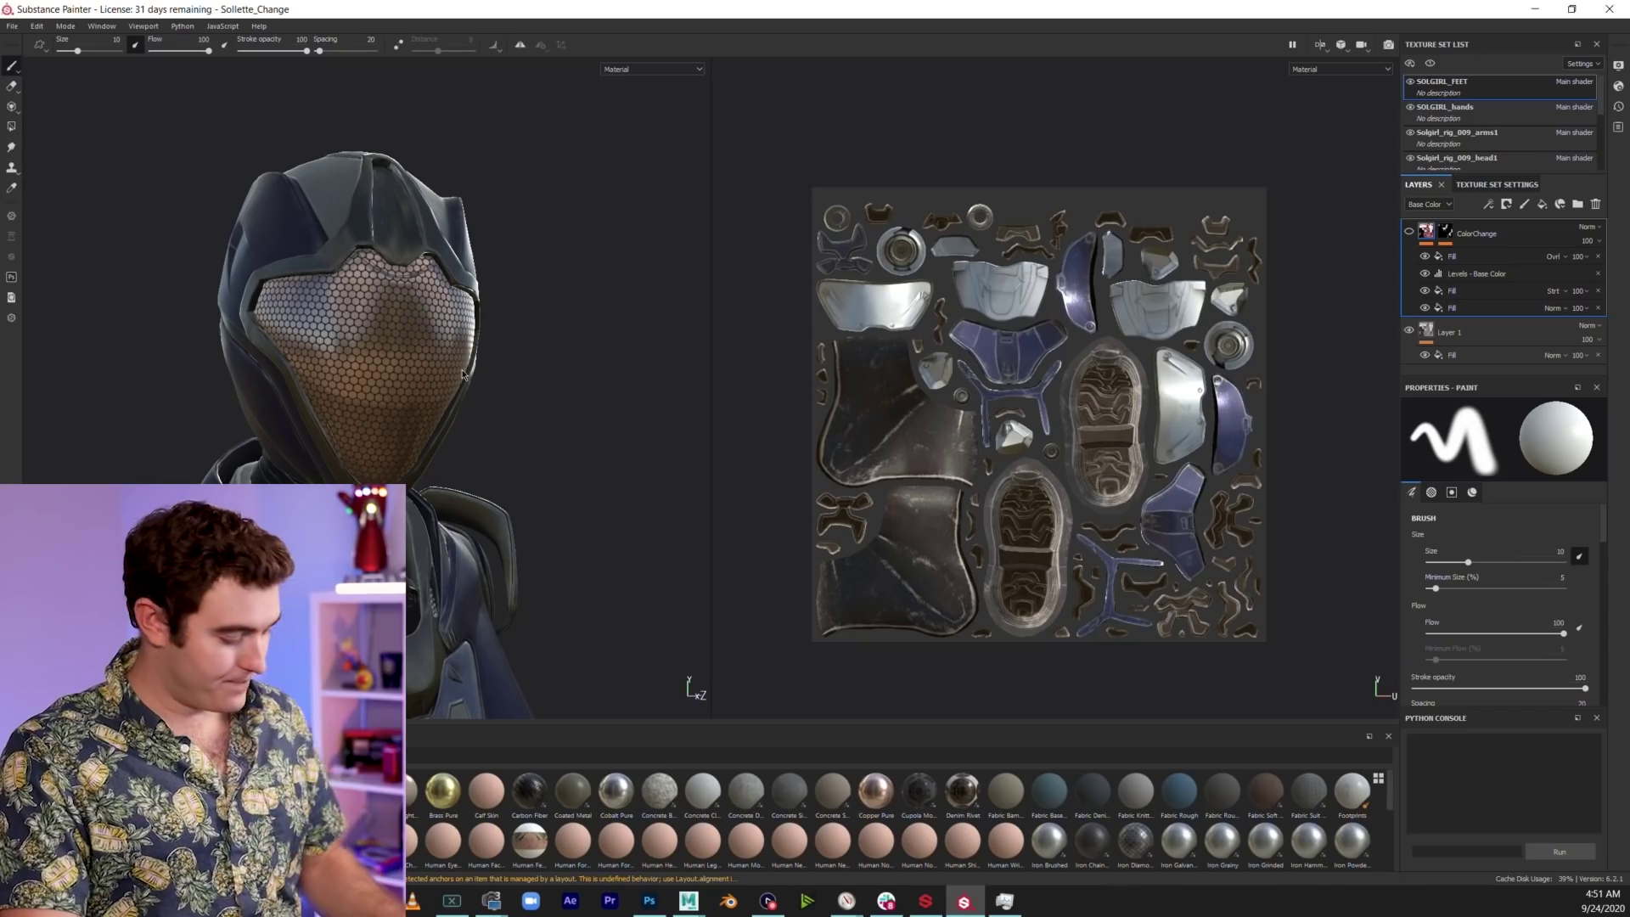
{"action": "key", "text": "alt+Tab"}
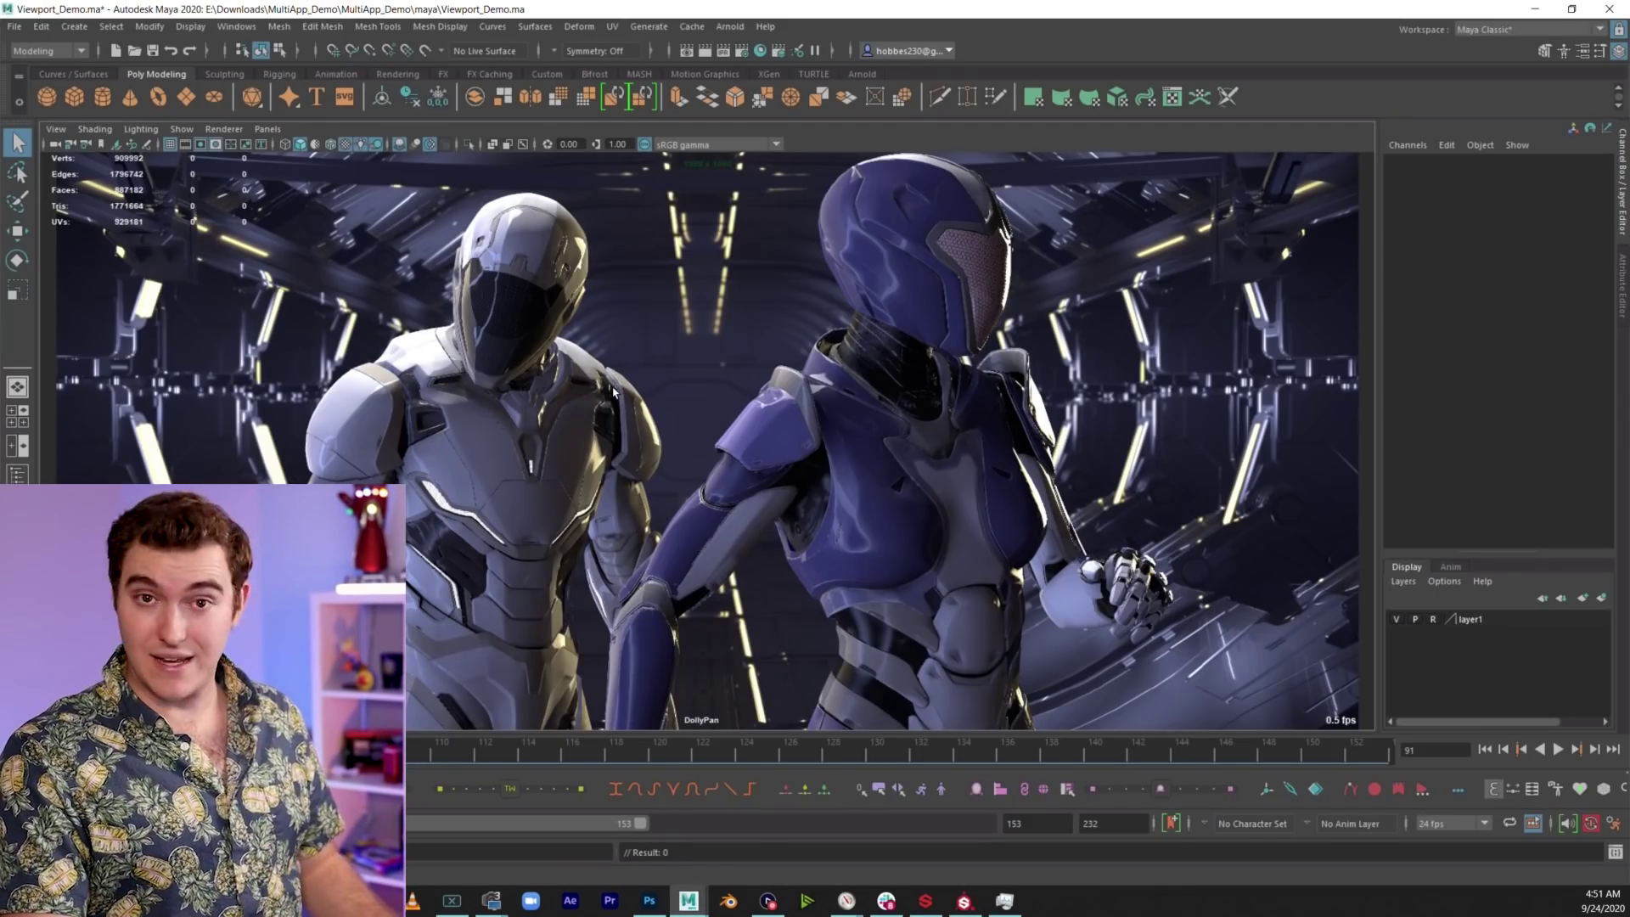
Rotate the white robot's Chest_Ctrl so it bends over, then replay the animation
{"action": "key", "text": "alt+v"}
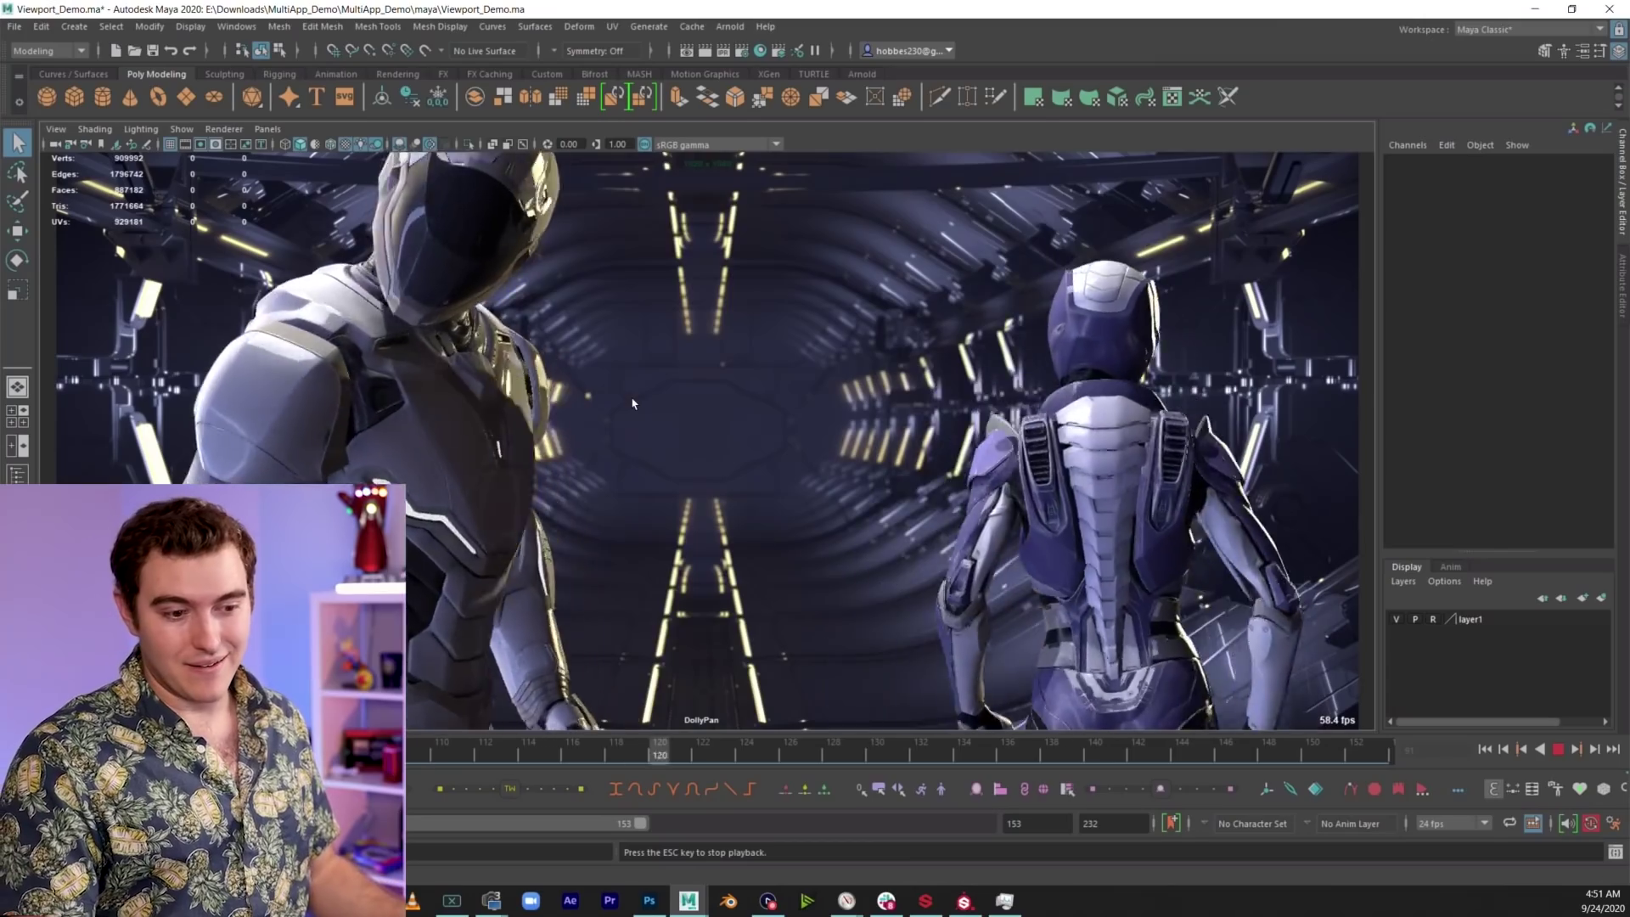
{"action": "key", "text": "Escape"}
{"action": "left_click", "coordinate": [708, 542]}
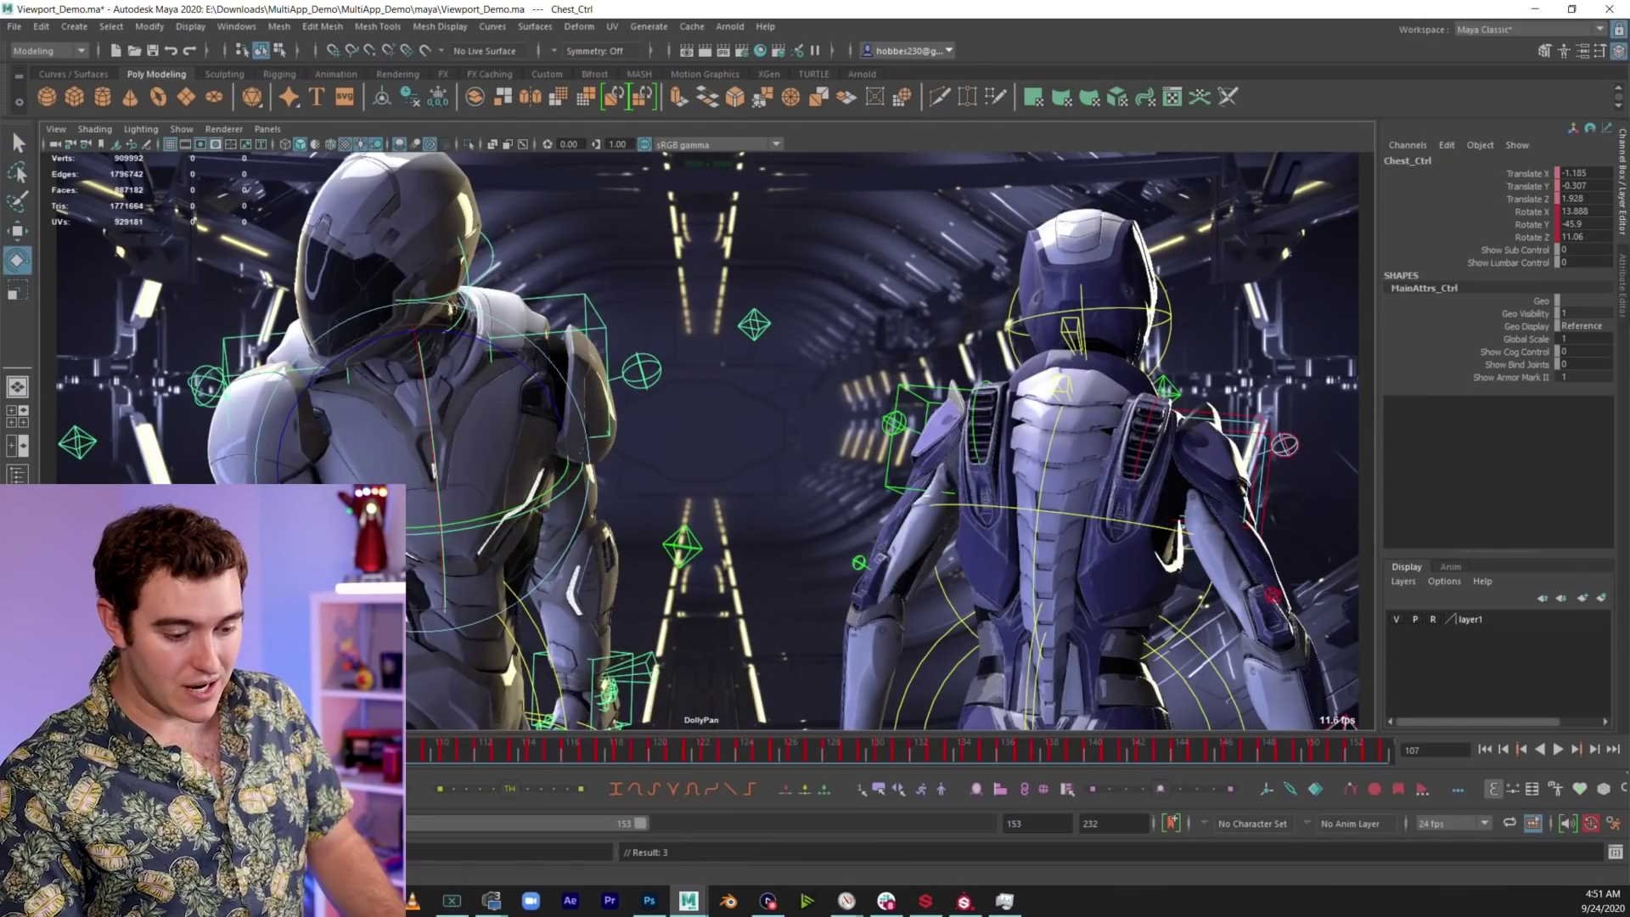
{"action": "key", "text": "ctrl+z"}
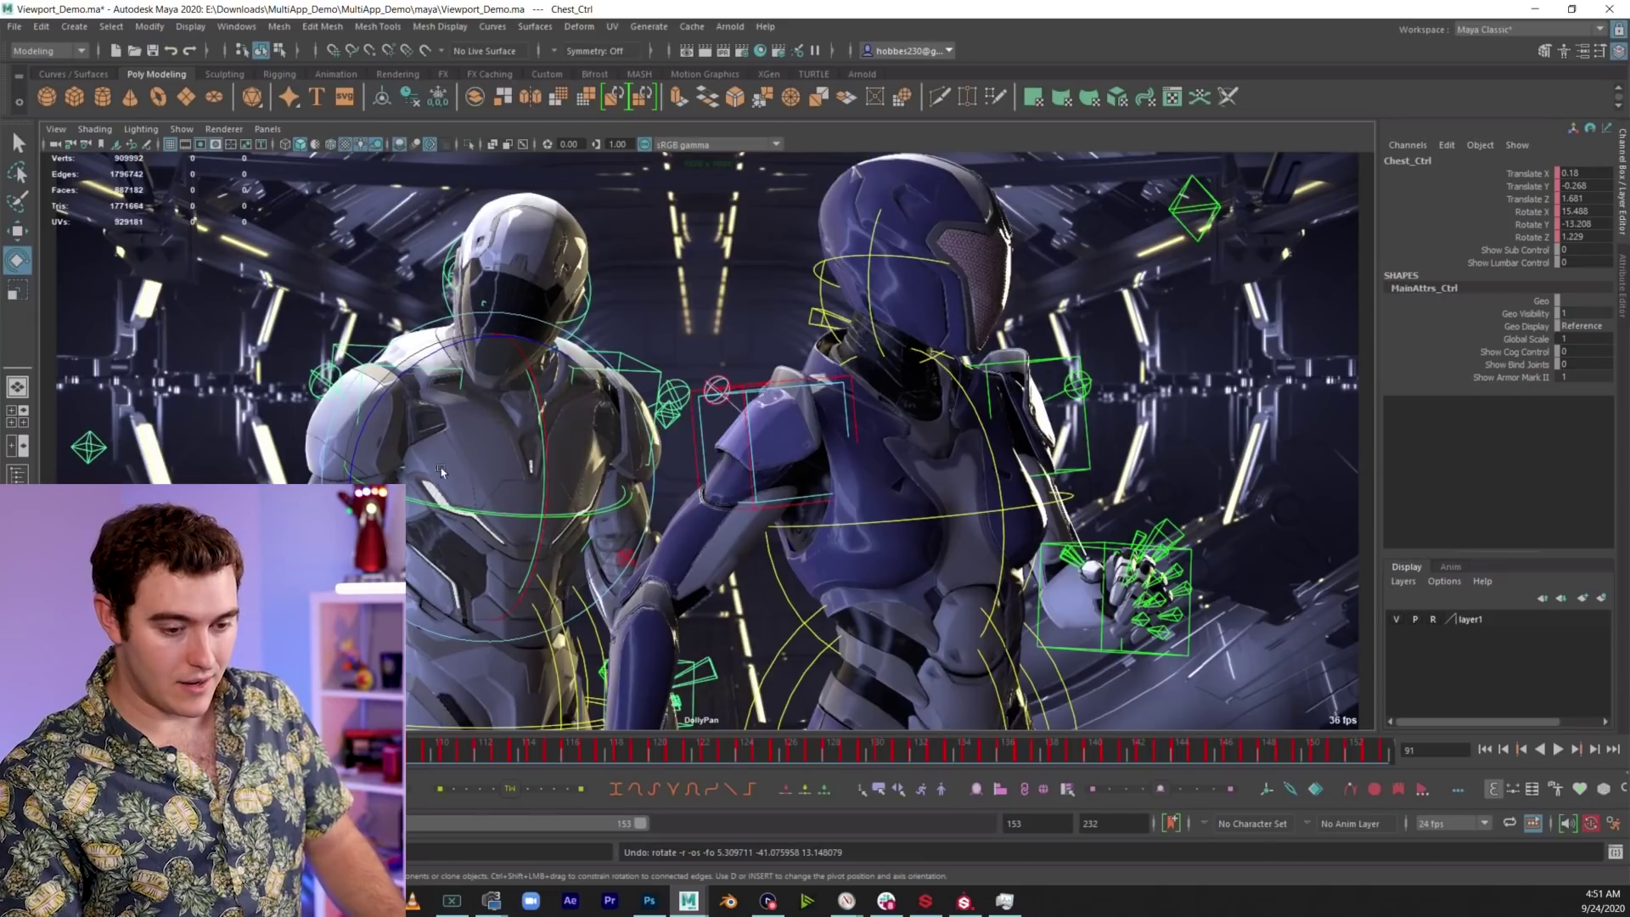
{"action": "left_click_drag", "start_coordinate": [525, 390], "coordinate": [656, 588]}
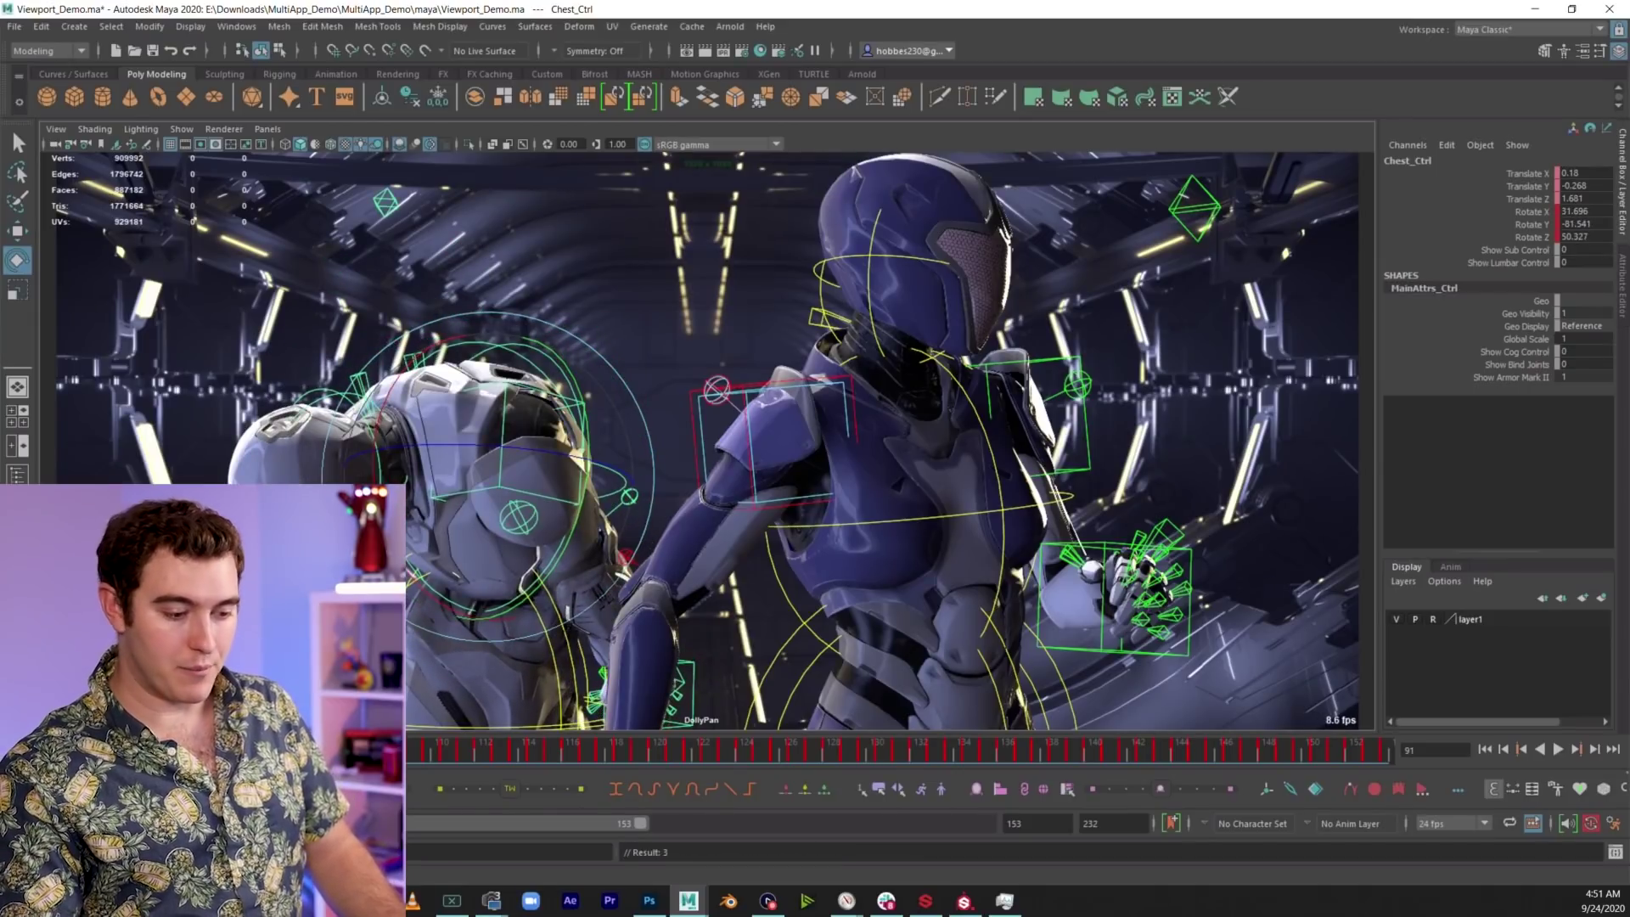
{"action": "key", "text": "alt+v"}
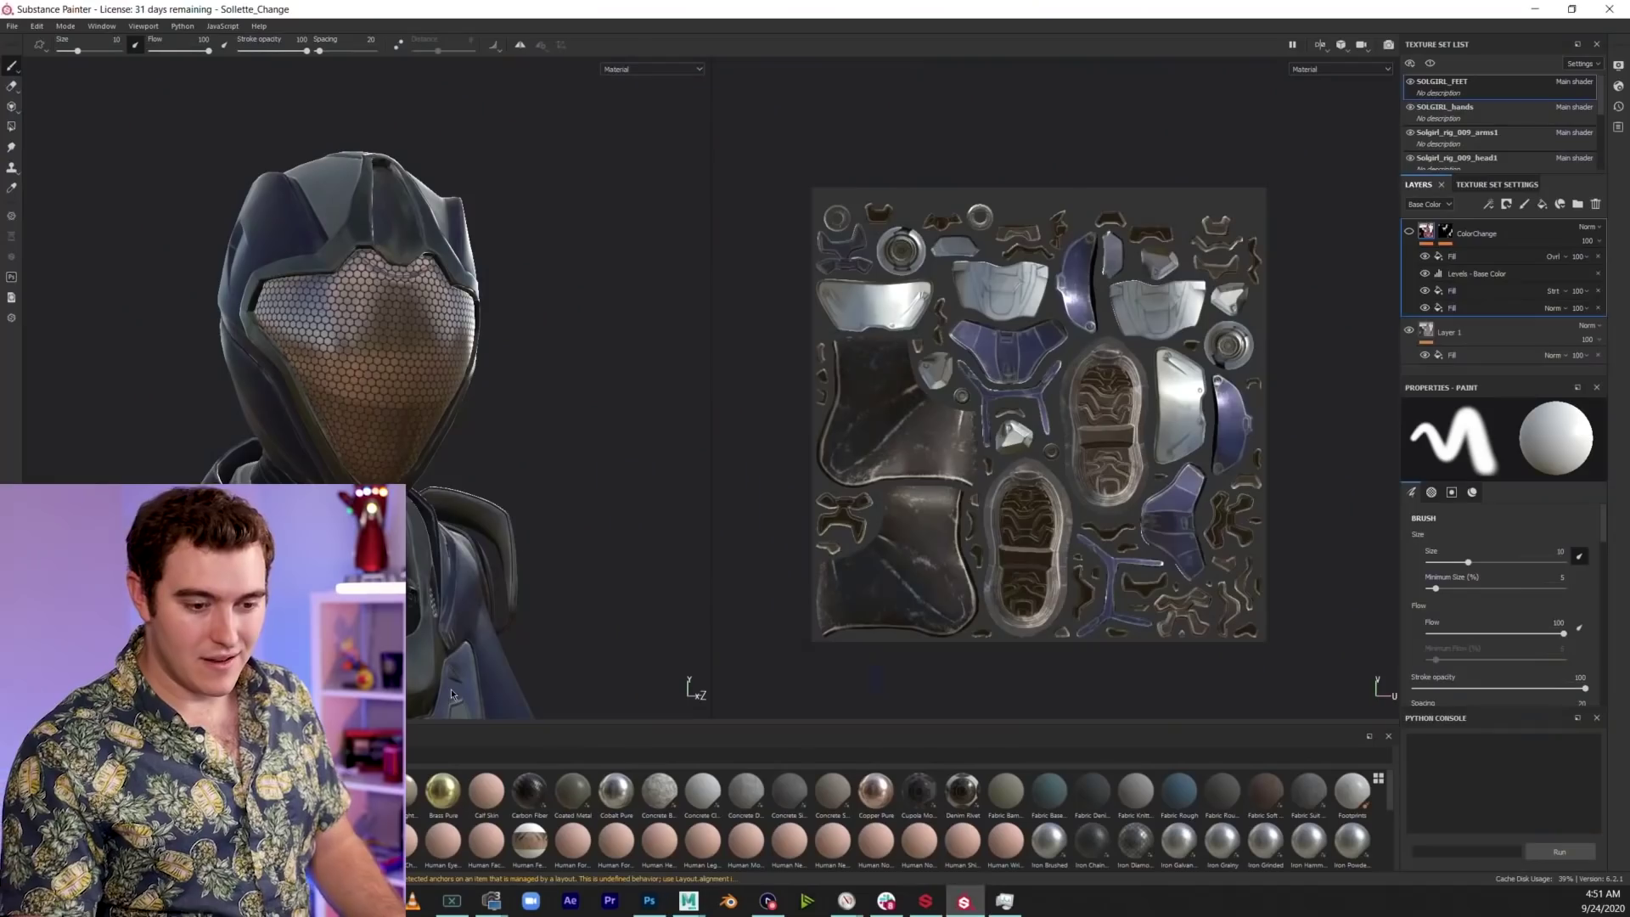
Switch to Substance Painter, restore its window to a smaller size, and close it
{"action": "key", "text": "alt+Tab"}
{"action": "mouse_move", "coordinate": [849, 8]}
{"action": "left_mouse_down"}
{"action": "mouse_move", "coordinate": [875, 17]}
{"action": "mouse_move", "coordinate": [876, 374]}
{"action": "mouse_move", "coordinate": [818, 183]}
{"action": "left_mouse_up"}
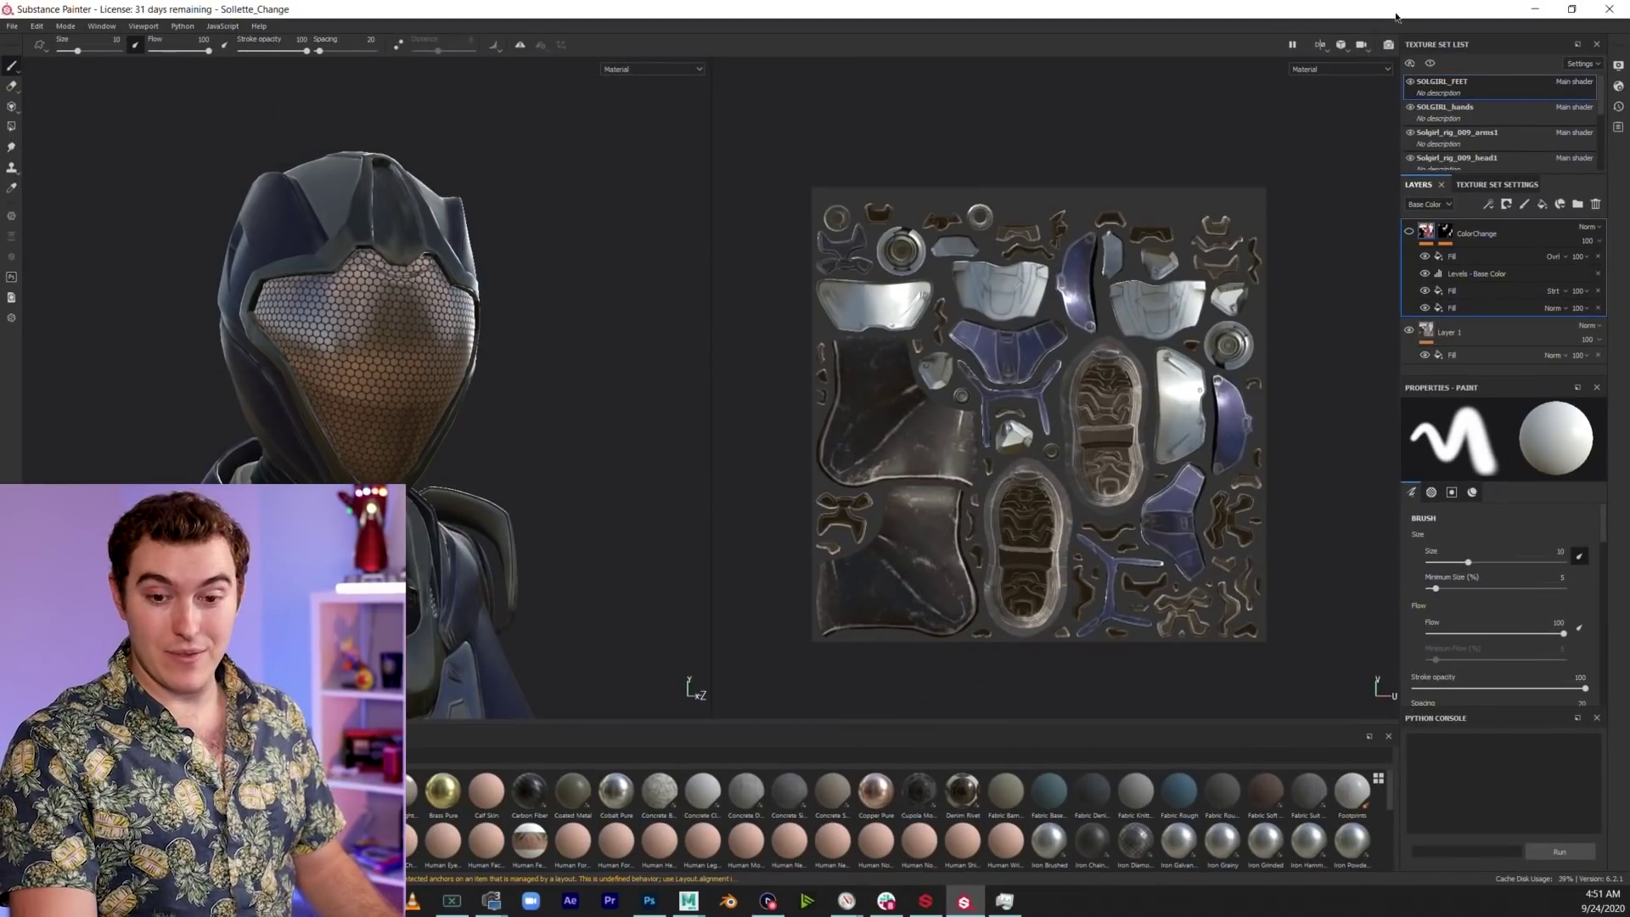
{"action": "left_click", "coordinate": [1609, 8]}
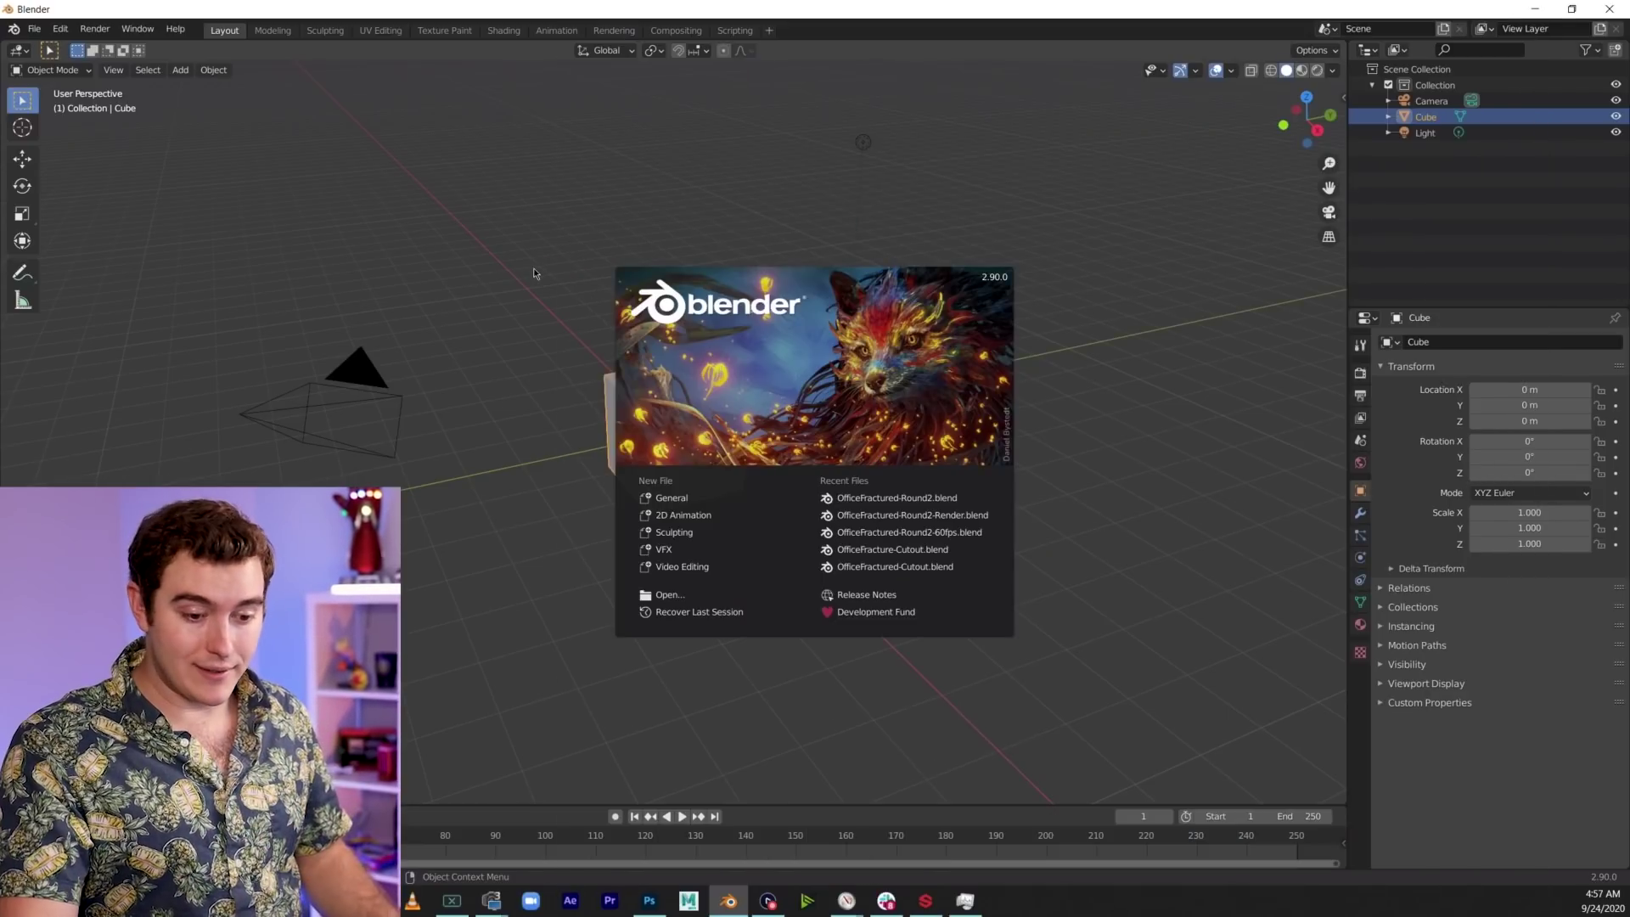
Dismiss the Blender splash screen to reveal the default cube, camera and light
{"action": "left_click", "coordinate": [525, 229]}
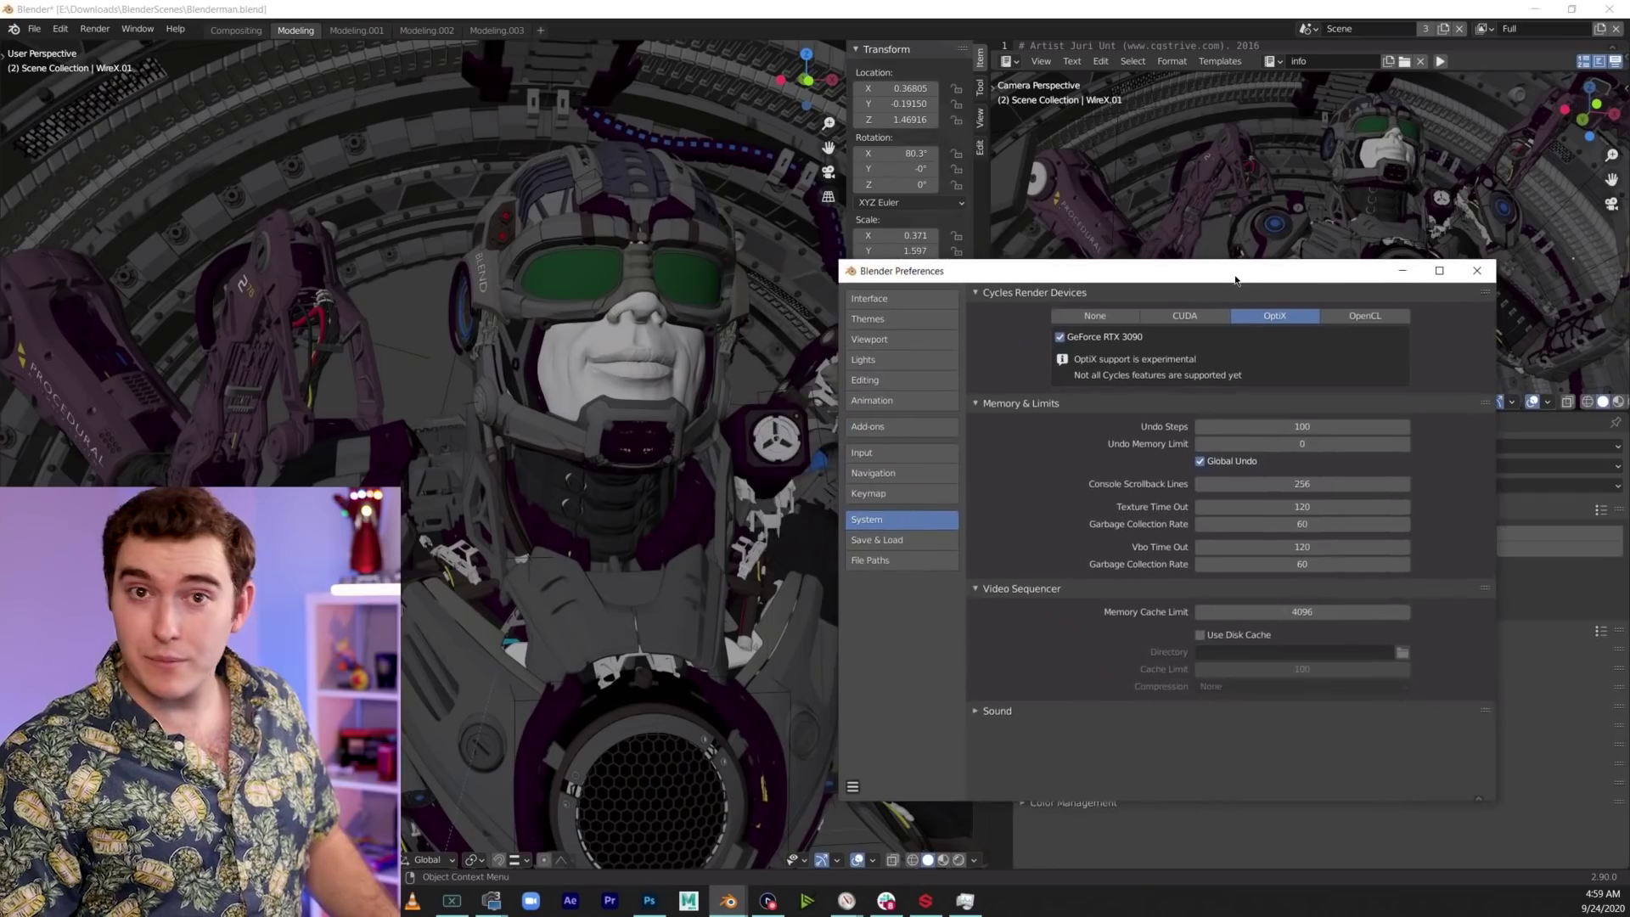
Close Preferences and switch the left viewport to Rendered shading
{"action": "left_click_drag", "start_coordinate": [1231, 271], "coordinate": [1145, 217]}
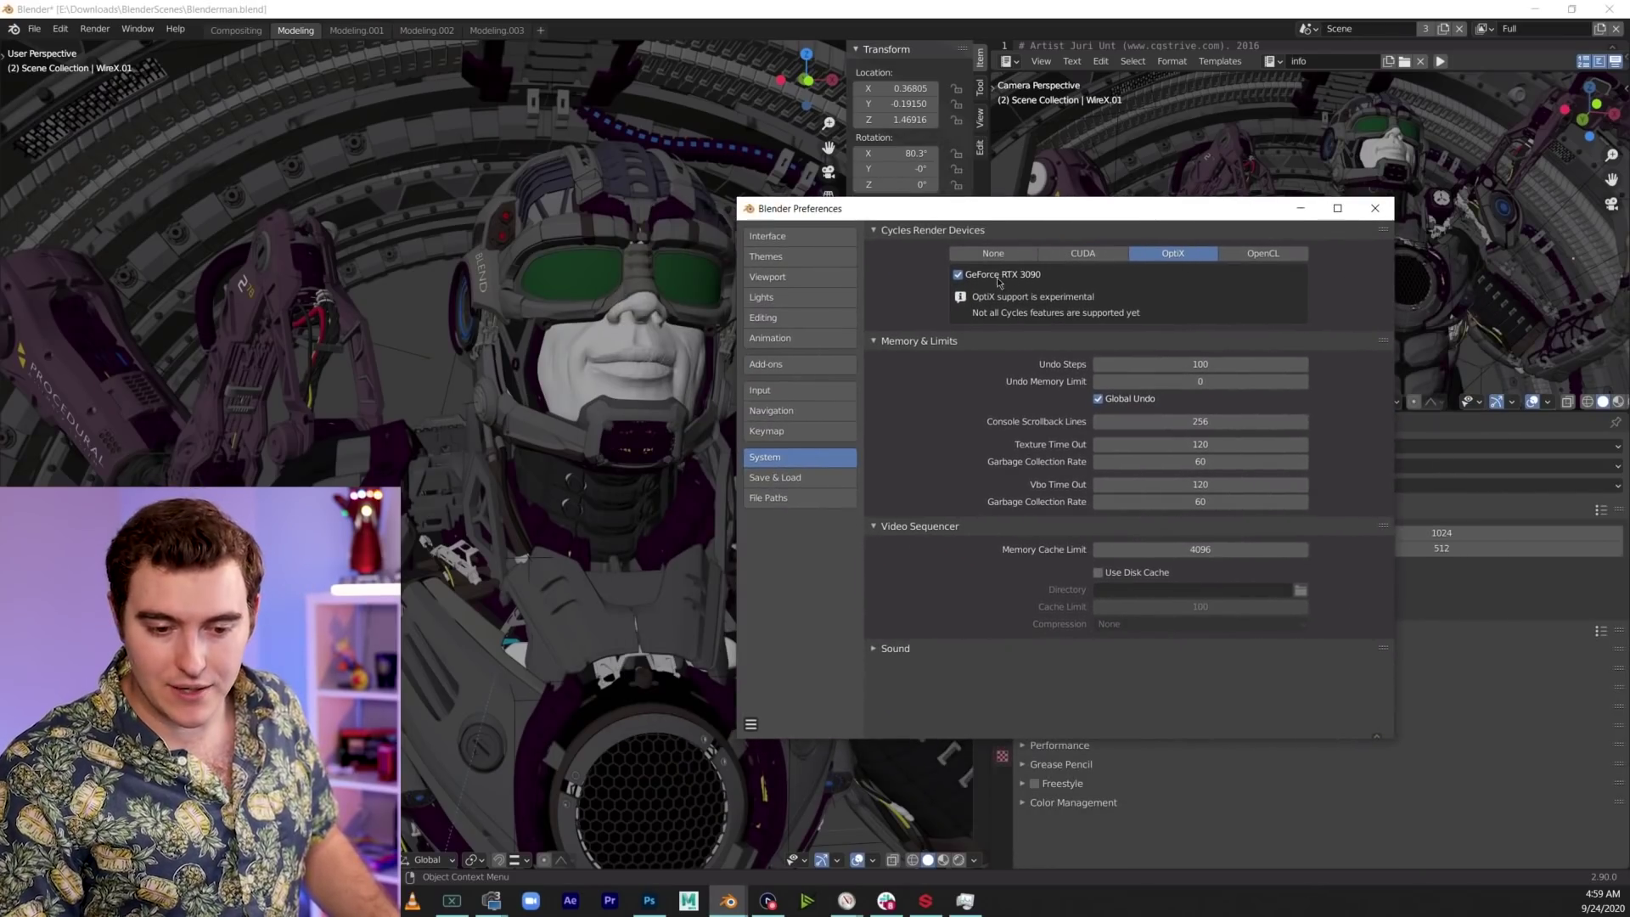
{"action": "left_click", "coordinate": [1376, 208]}
{"action": "key", "text": "z"}
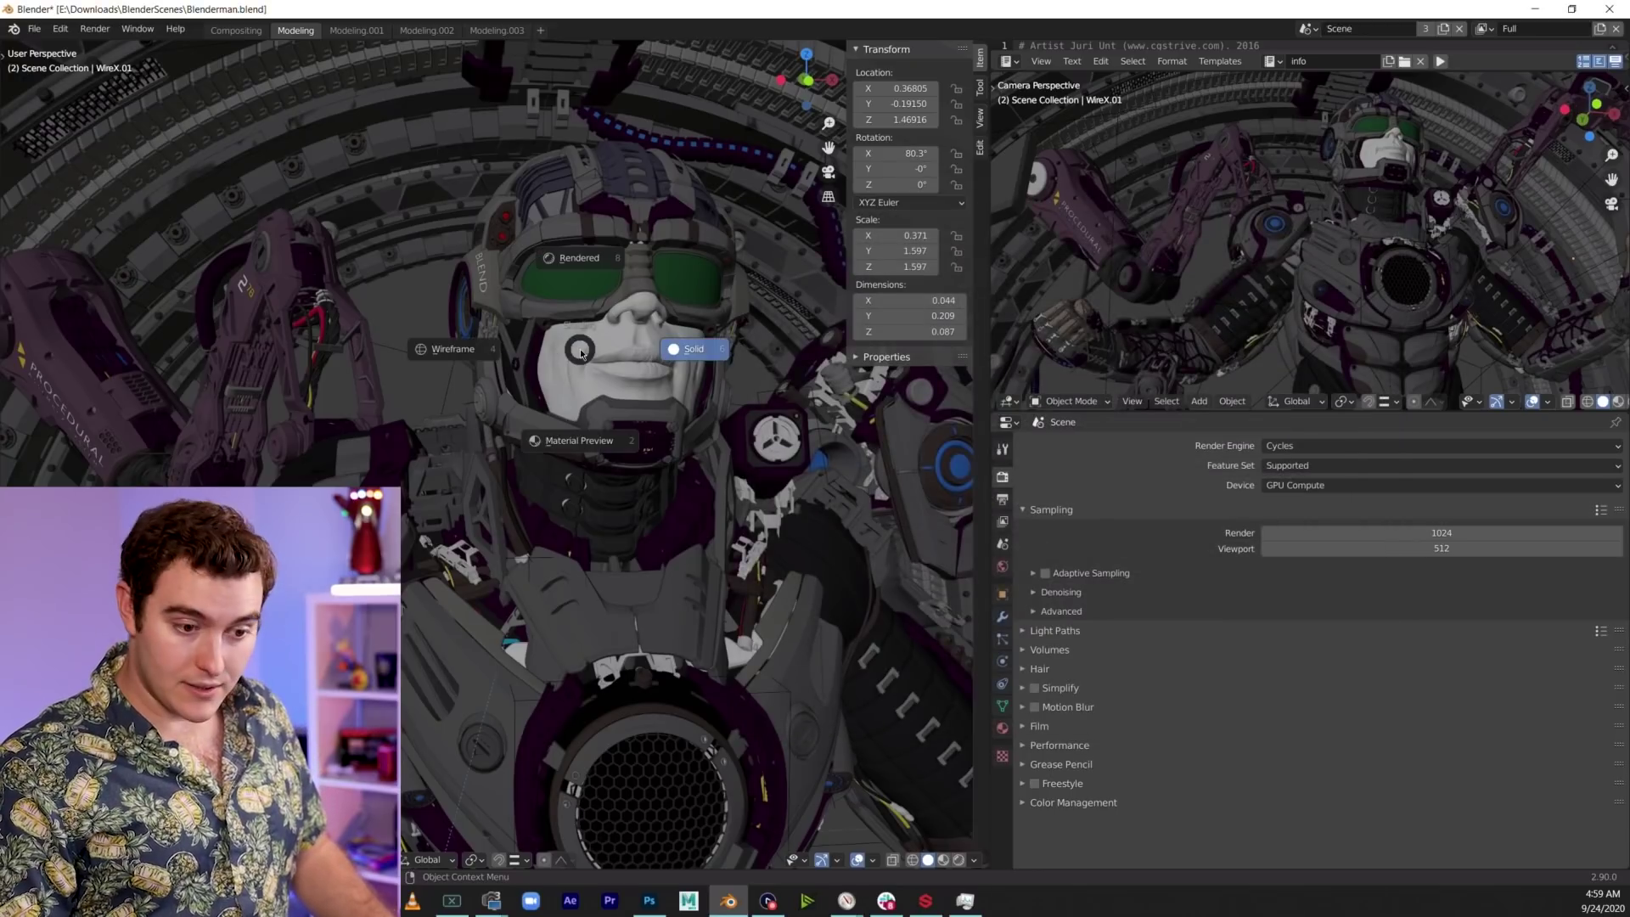
{"action": "left_click", "coordinate": [599, 252]}
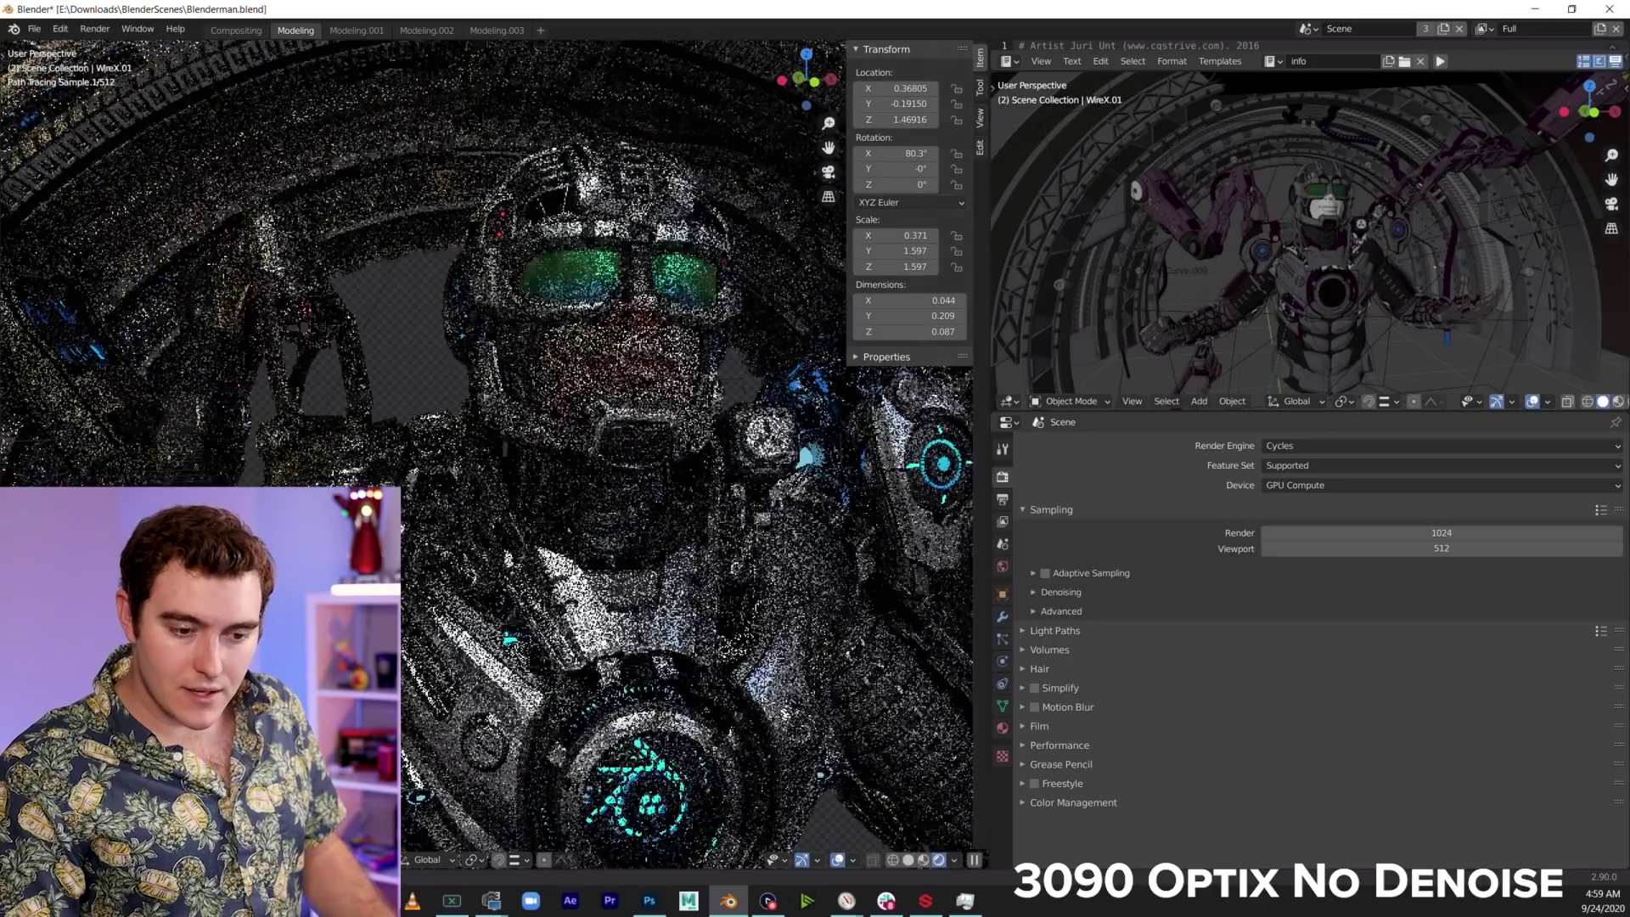
Orbit the left viewport around Blenderman's face to inspect the undenoised OptiX render
{"action": "scroll", "coordinate": [679, 348], "scroll_direction": "down", "scroll_amount": 3}
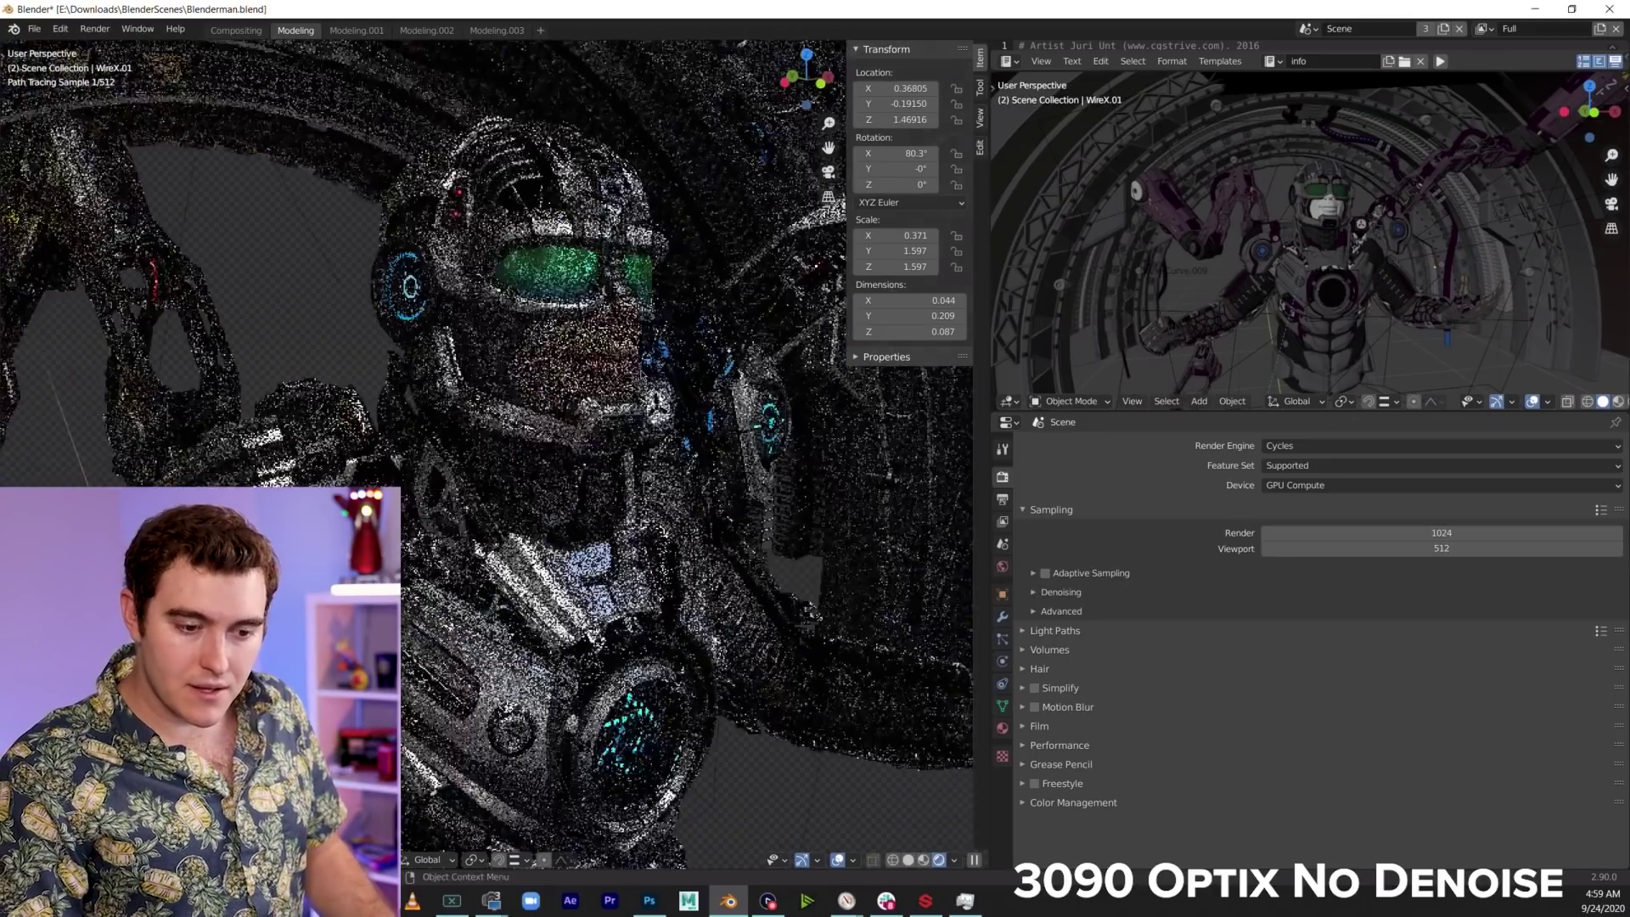
{"action": "middle_click_drag", "start_coordinate": [675, 344], "coordinate": [653, 361]}
{"action": "scroll", "coordinate": [652, 360], "scroll_direction": "up", "scroll_amount": 5}
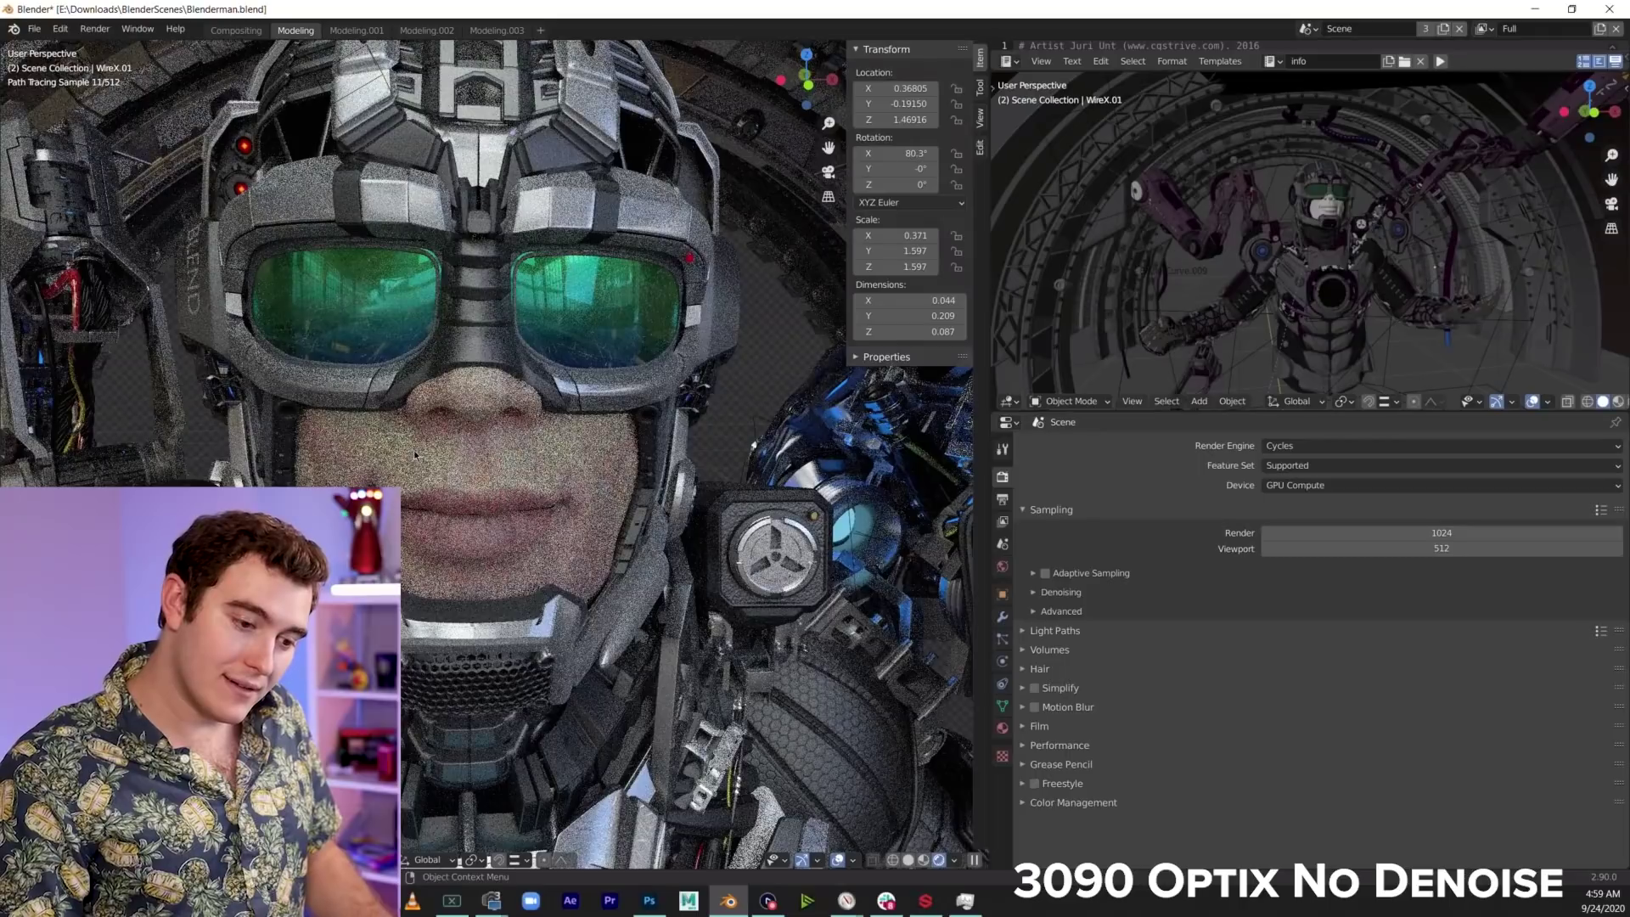
{"action": "middle_click_drag", "start_coordinate": [654, 360], "coordinate": [637, 365]}
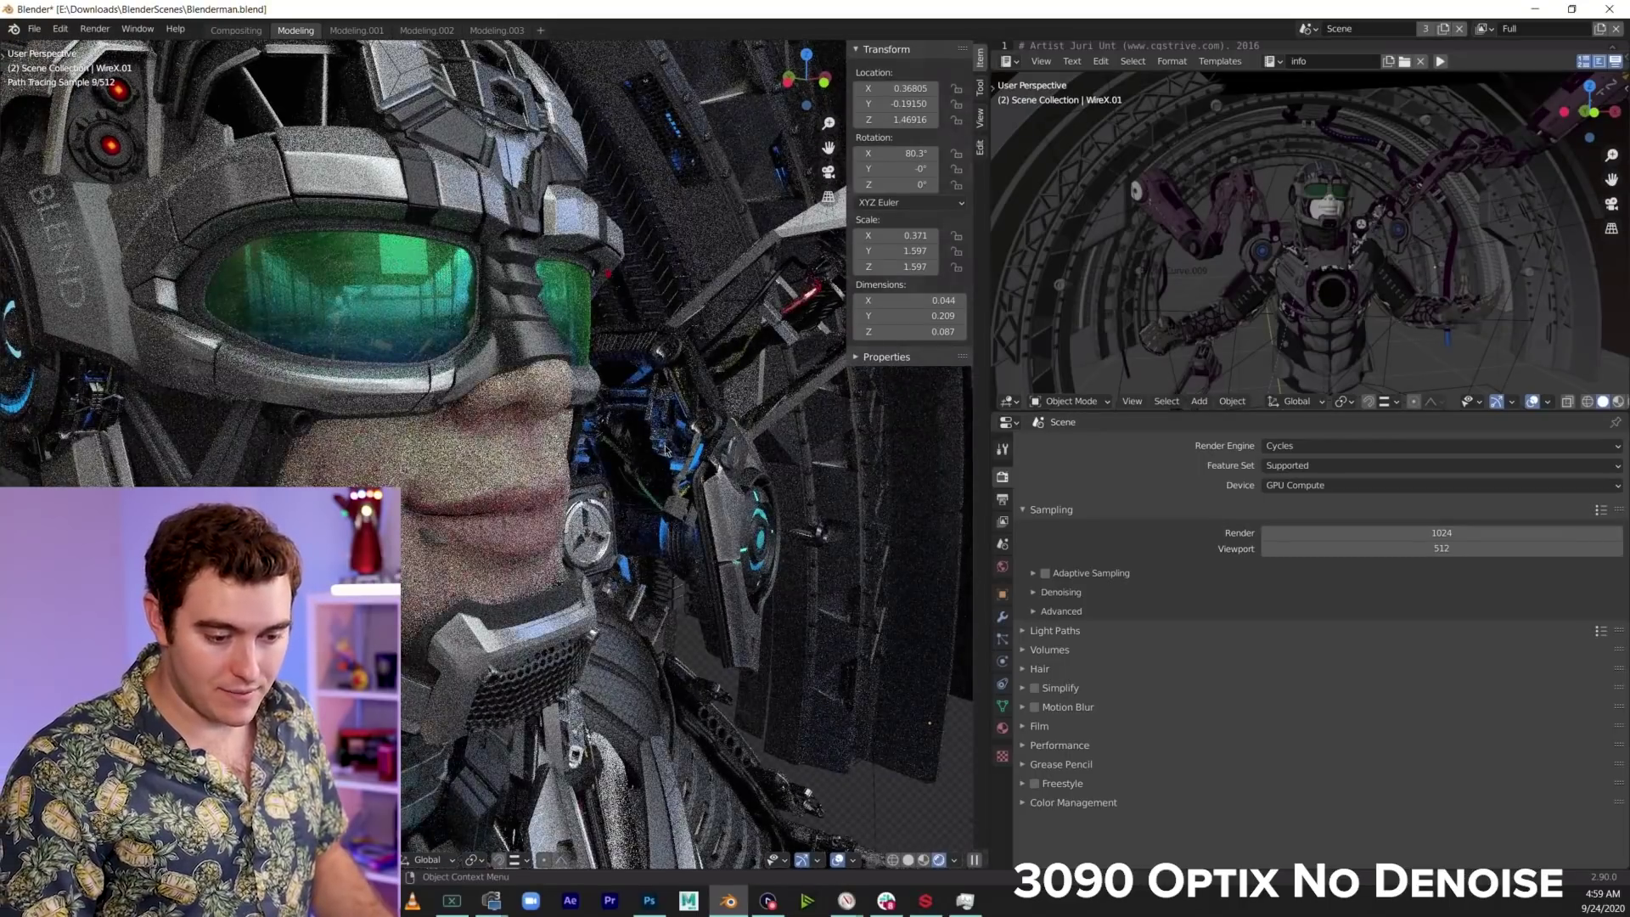
{"action": "left_click", "coordinate": [1032, 593]}
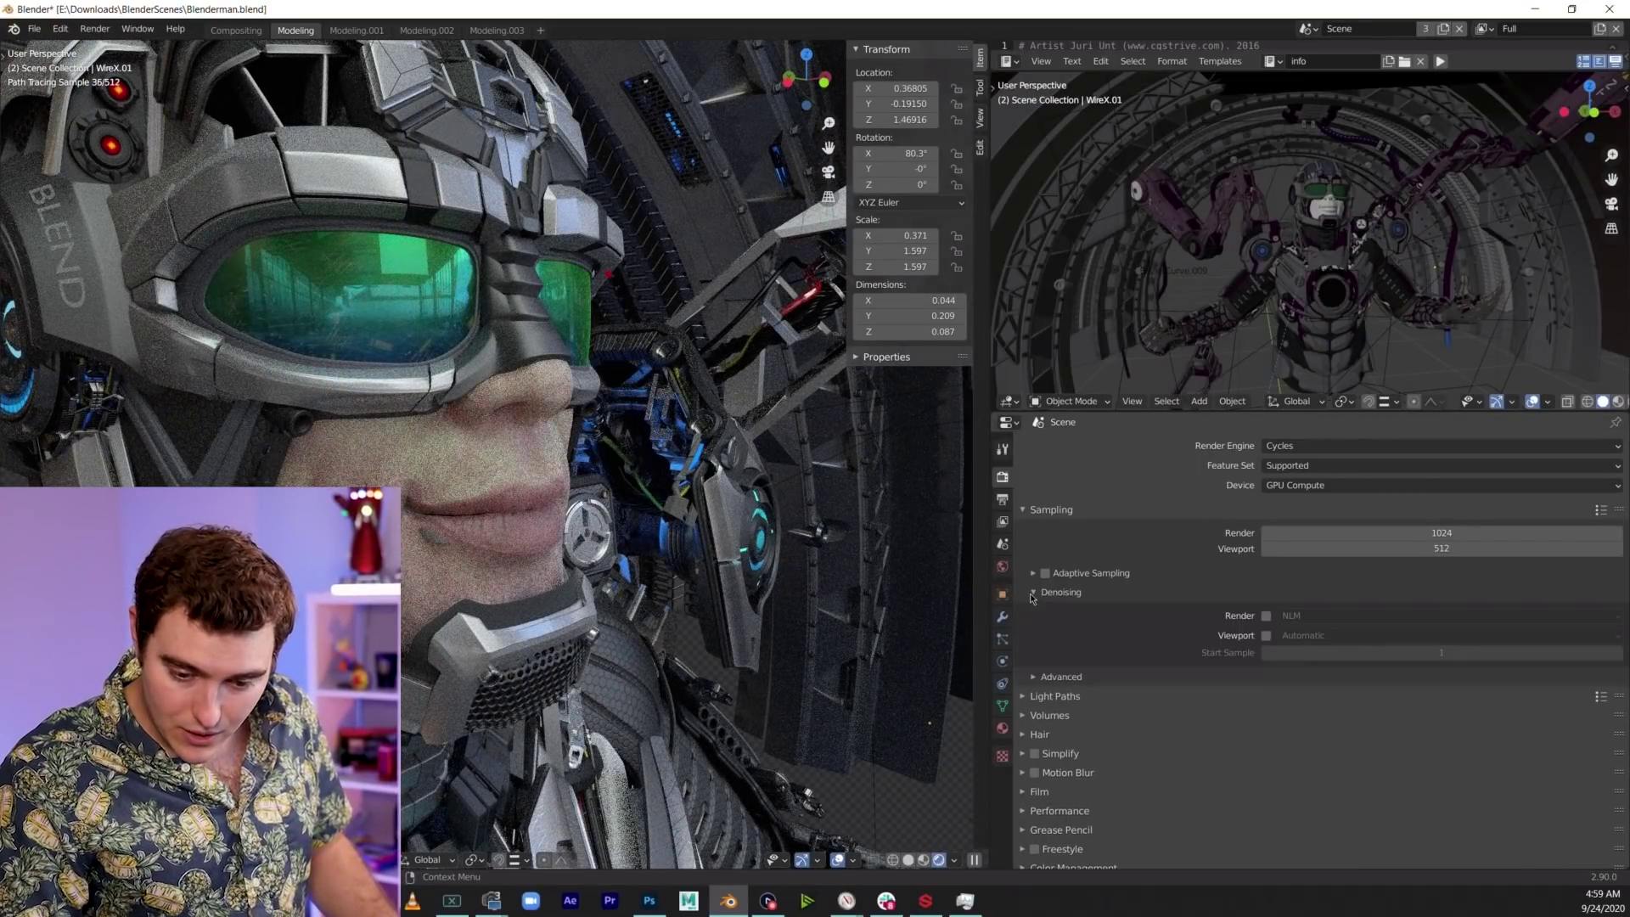
Enable viewport denoising with OptiX as the denoiser
{"action": "left_click", "coordinate": [1265, 635]}
{"action": "left_click", "coordinate": [1307, 635]}
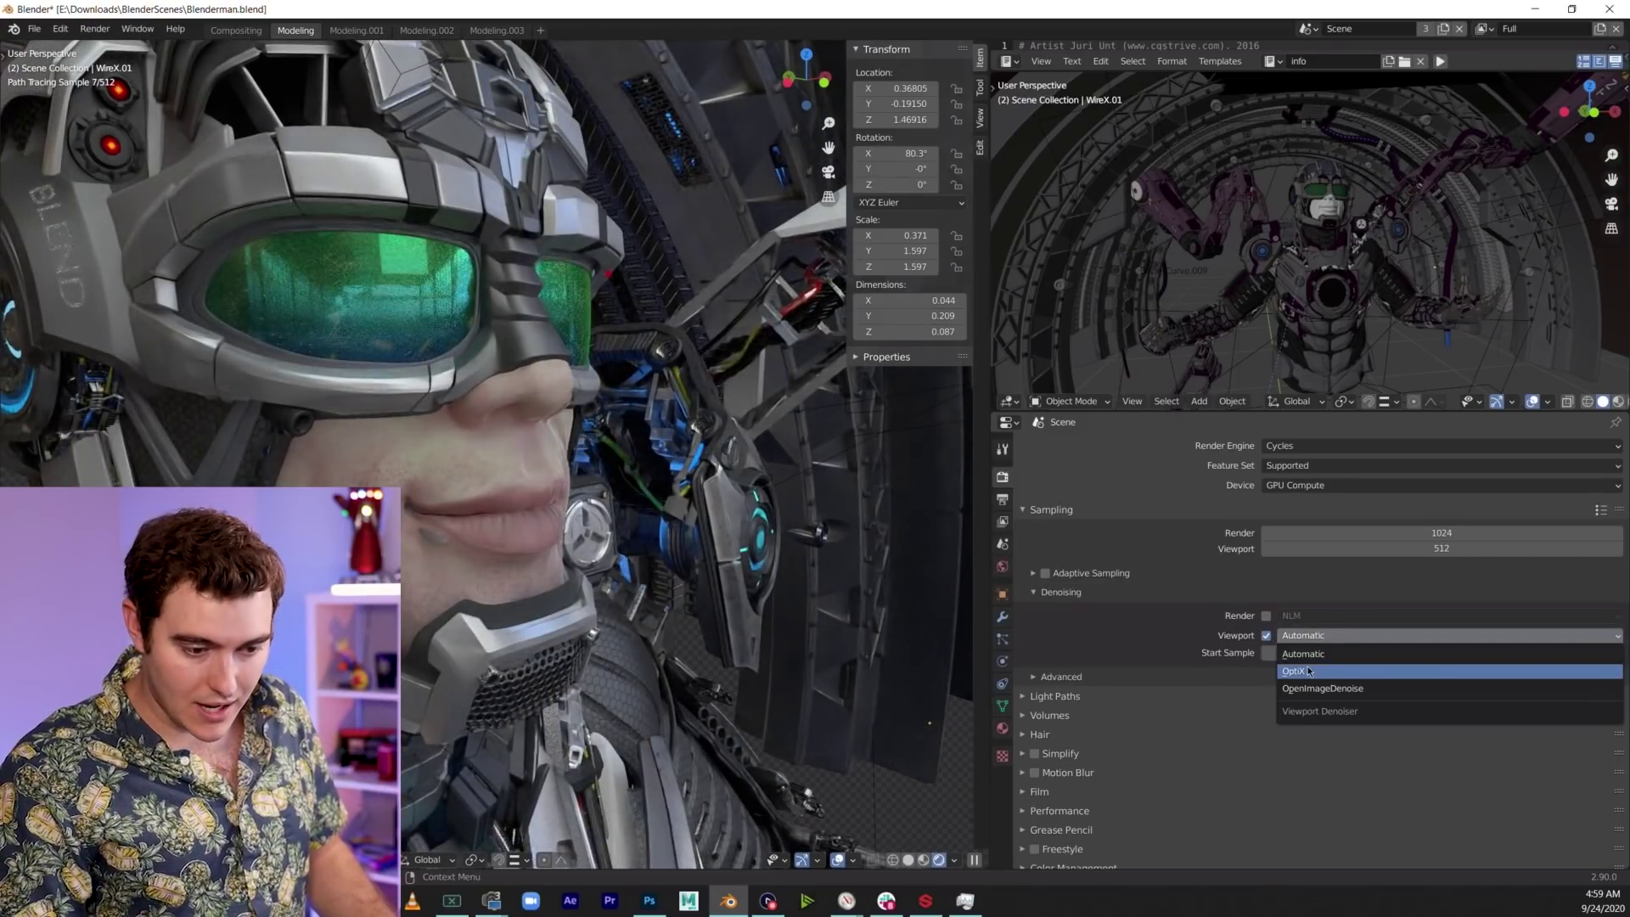
{"action": "left_click", "coordinate": [1307, 666]}
Orbit between frontal and side views of the face to inspect the denoised render
{"action": "middle_click_drag", "start_coordinate": [416, 583], "coordinate": [517, 502]}
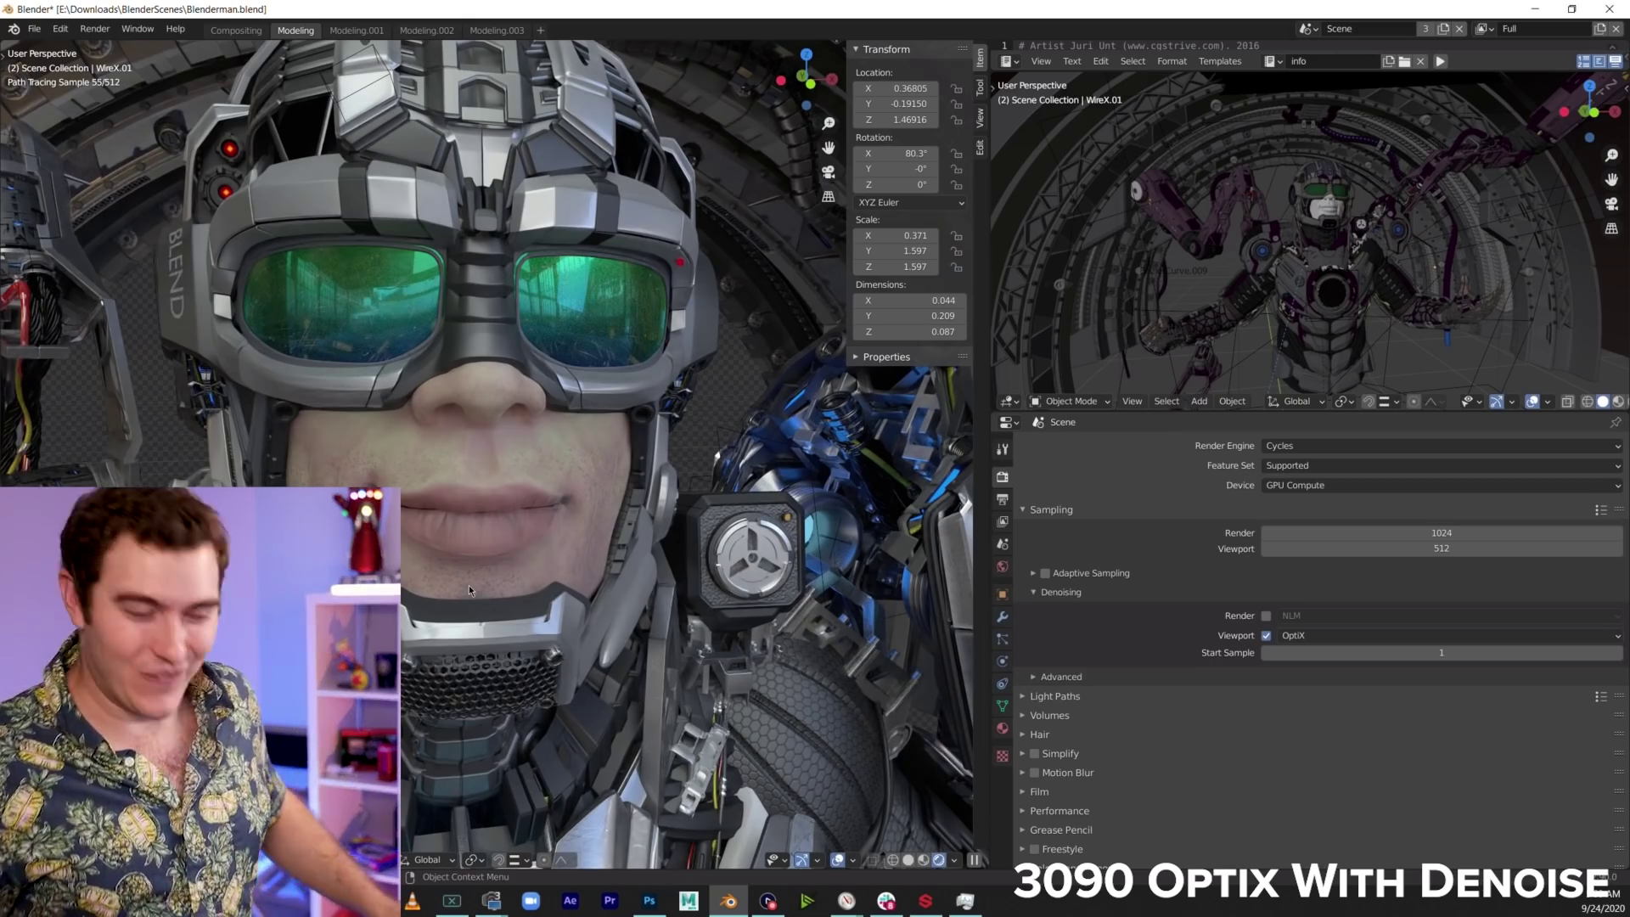
{"action": "mouse_move", "coordinate": [492, 526]}
{"action": "middle_mouse_down"}
{"action": "mouse_move", "coordinate": [518, 502]}
{"action": "mouse_move", "coordinate": [645, 522]}
{"action": "mouse_move", "coordinate": [609, 487]}
{"action": "middle_mouse_up"}
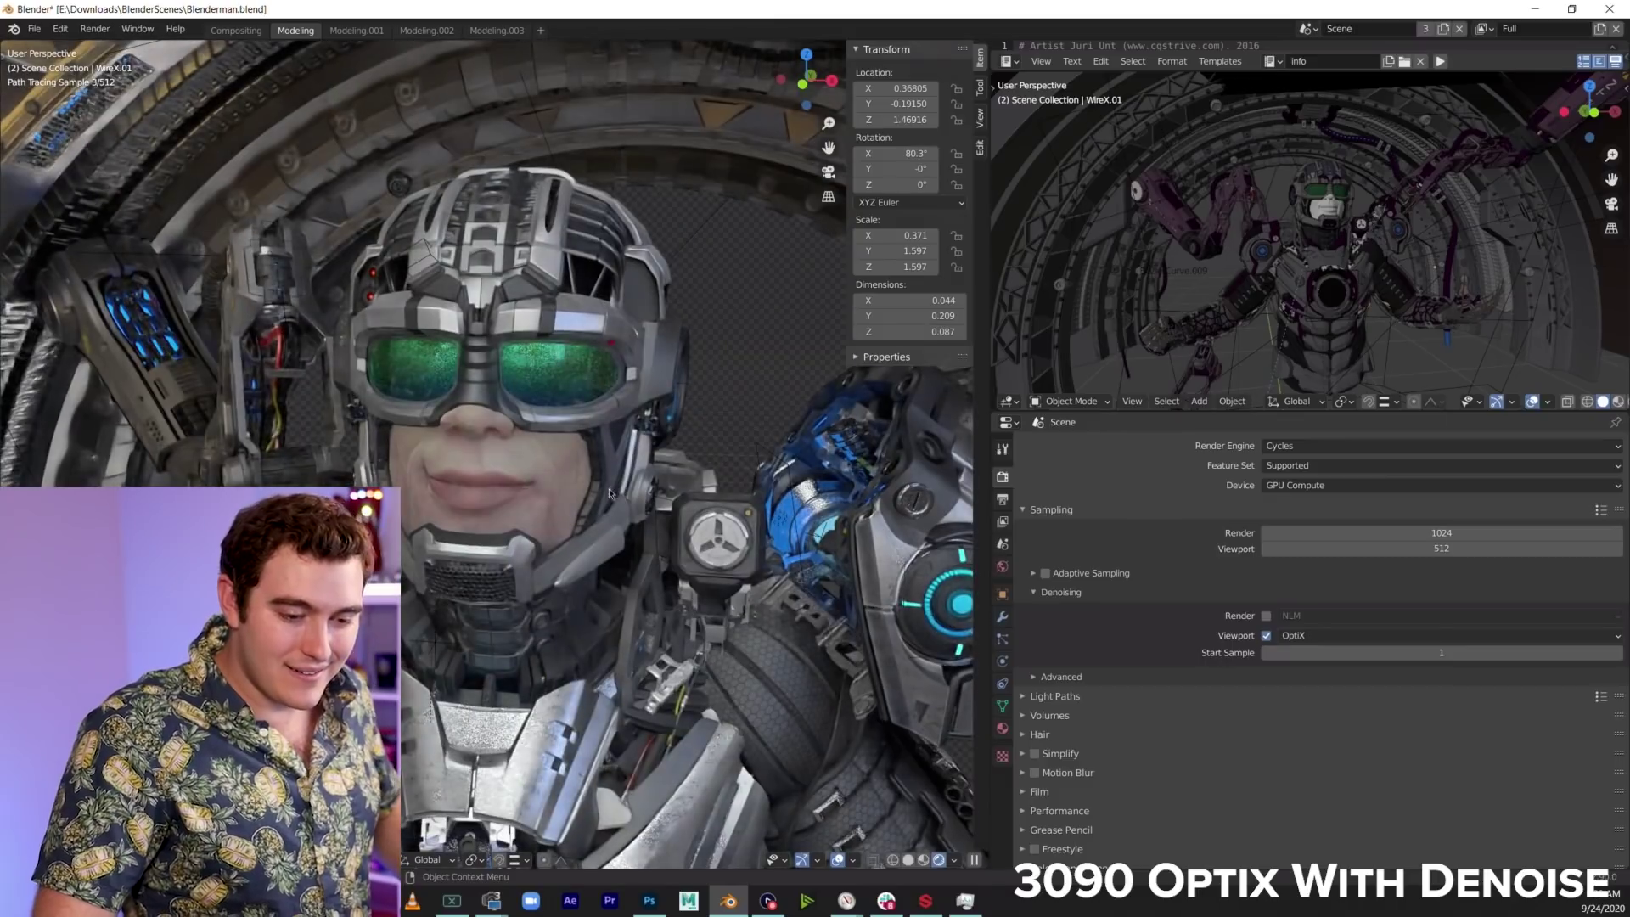
{"action": "mouse_move", "coordinate": [450, 431]}
{"action": "middle_mouse_down"}
{"action": "mouse_move", "coordinate": [586, 472]}
{"action": "mouse_move", "coordinate": [558, 490]}
{"action": "middle_mouse_up"}
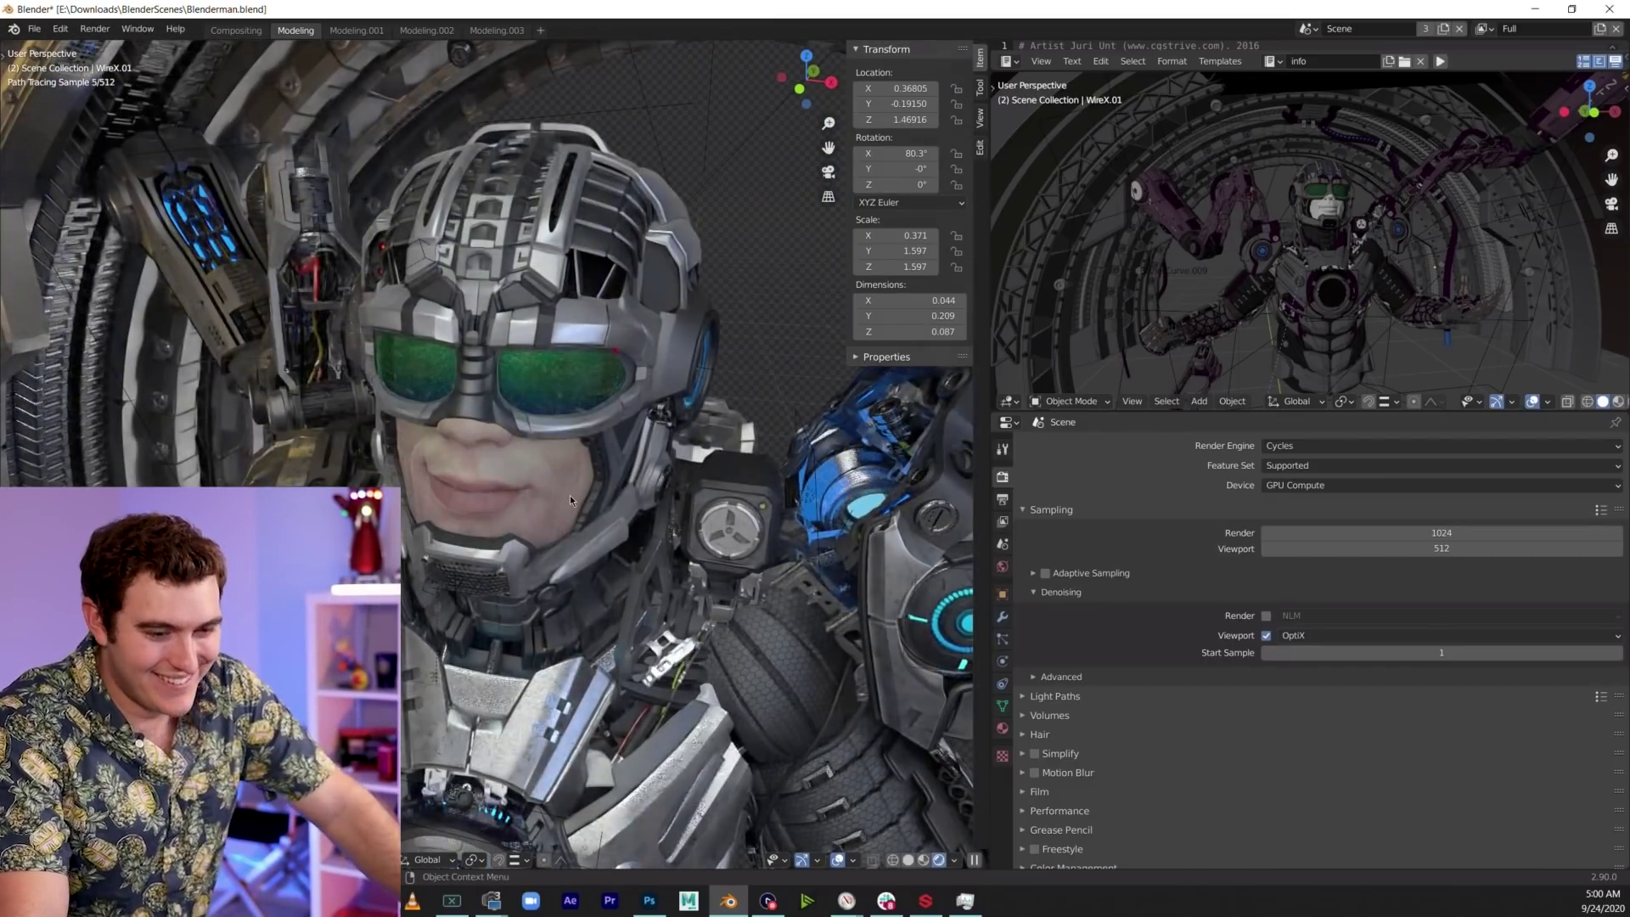
{"action": "middle_click_drag", "start_coordinate": [542, 491], "coordinate": [584, 478]}
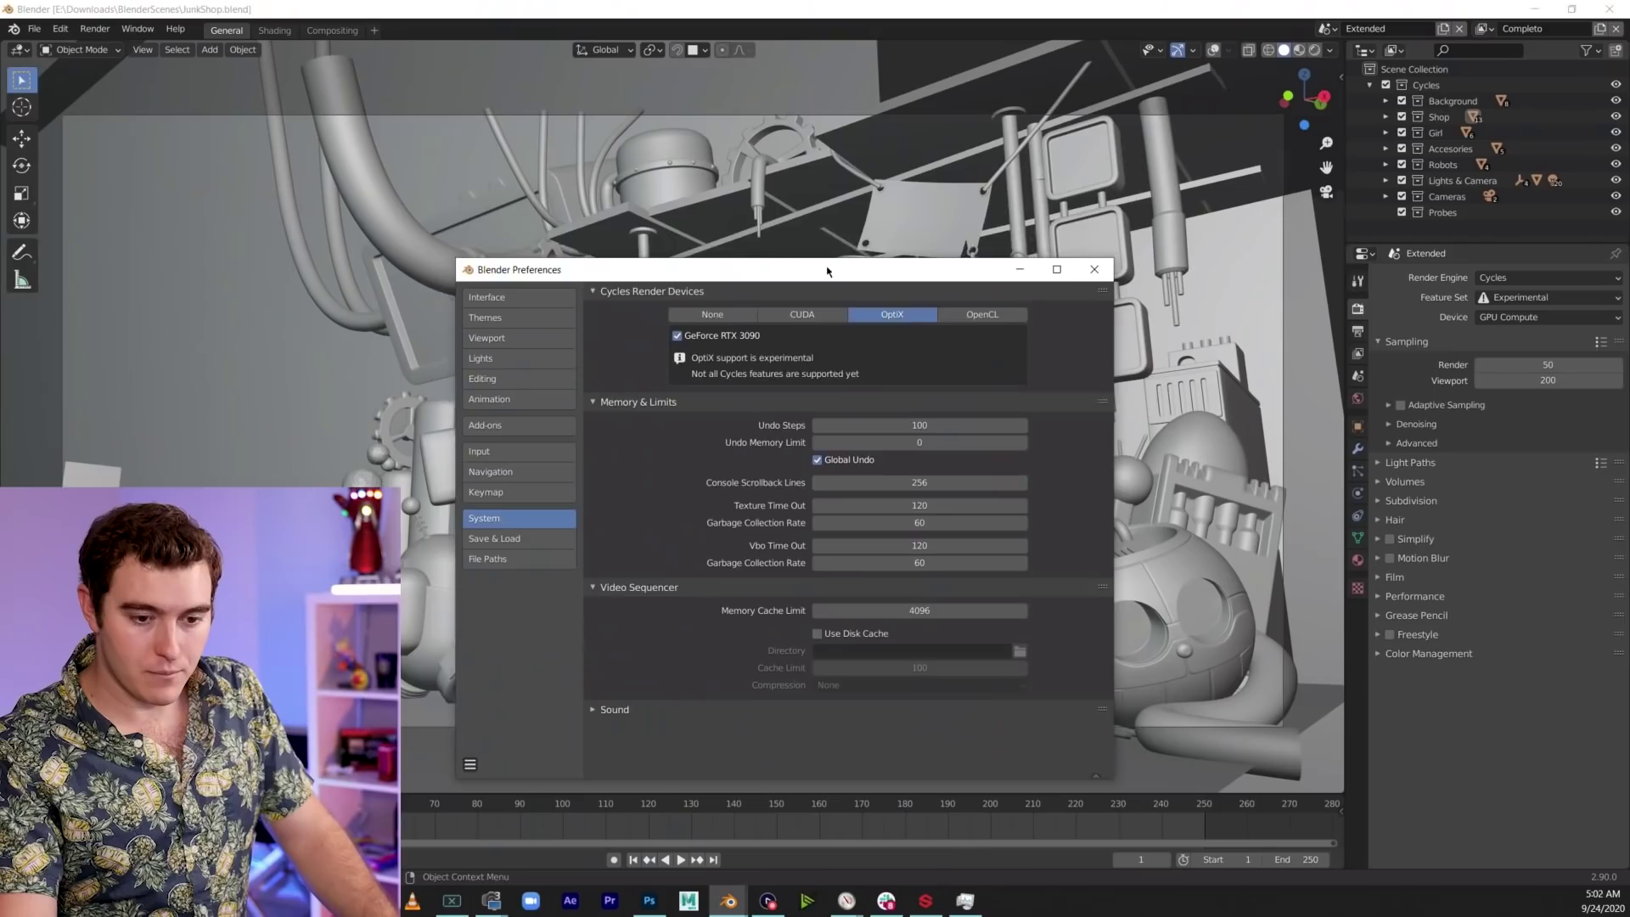
{"action": "left_click_drag", "start_coordinate": [827, 270], "coordinate": [813, 227]}
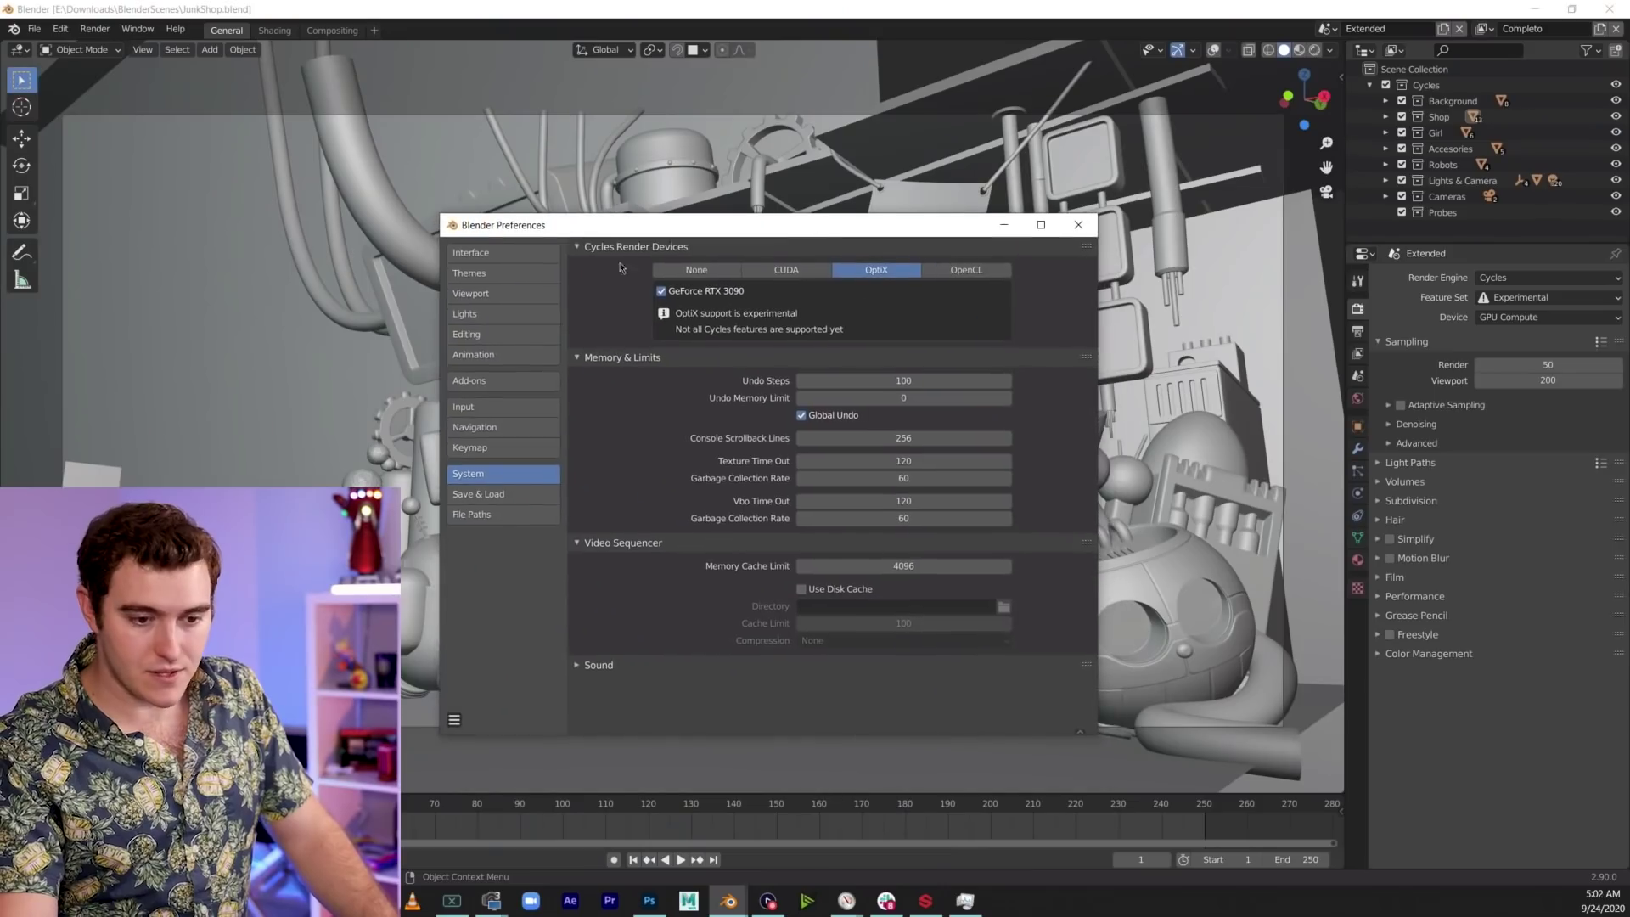
Close Preferences and enable OptiX viewport denoising for the JunkShop scene
{"action": "left_click", "coordinate": [1079, 226]}
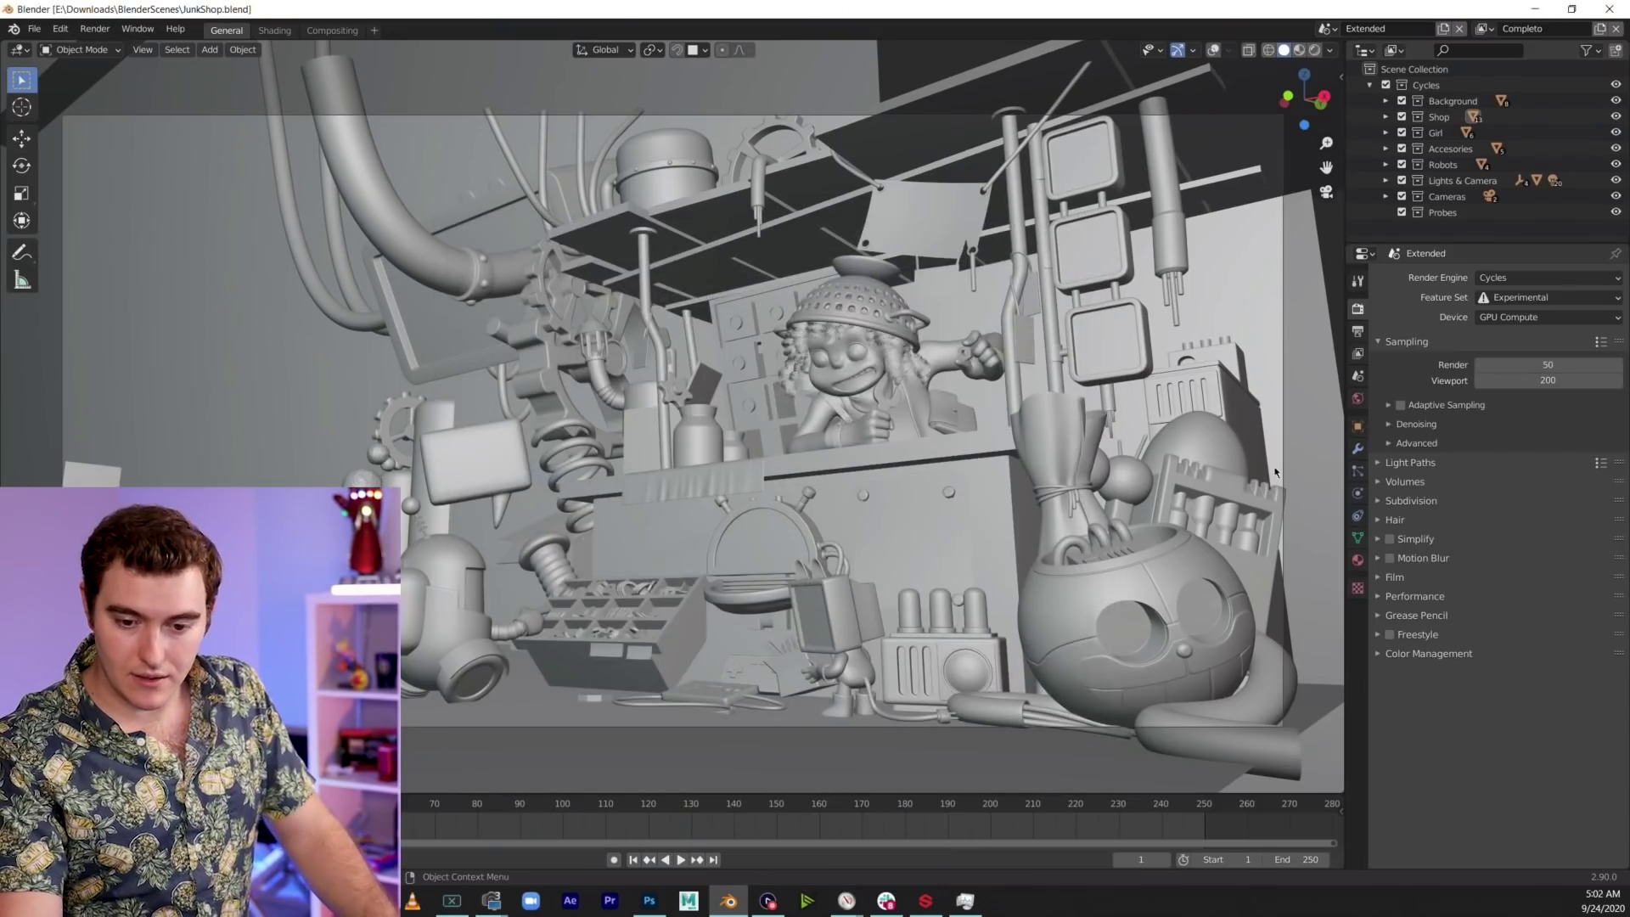
{"action": "left_click", "coordinate": [1390, 423]}
{"action": "left_click", "coordinate": [1480, 467]}
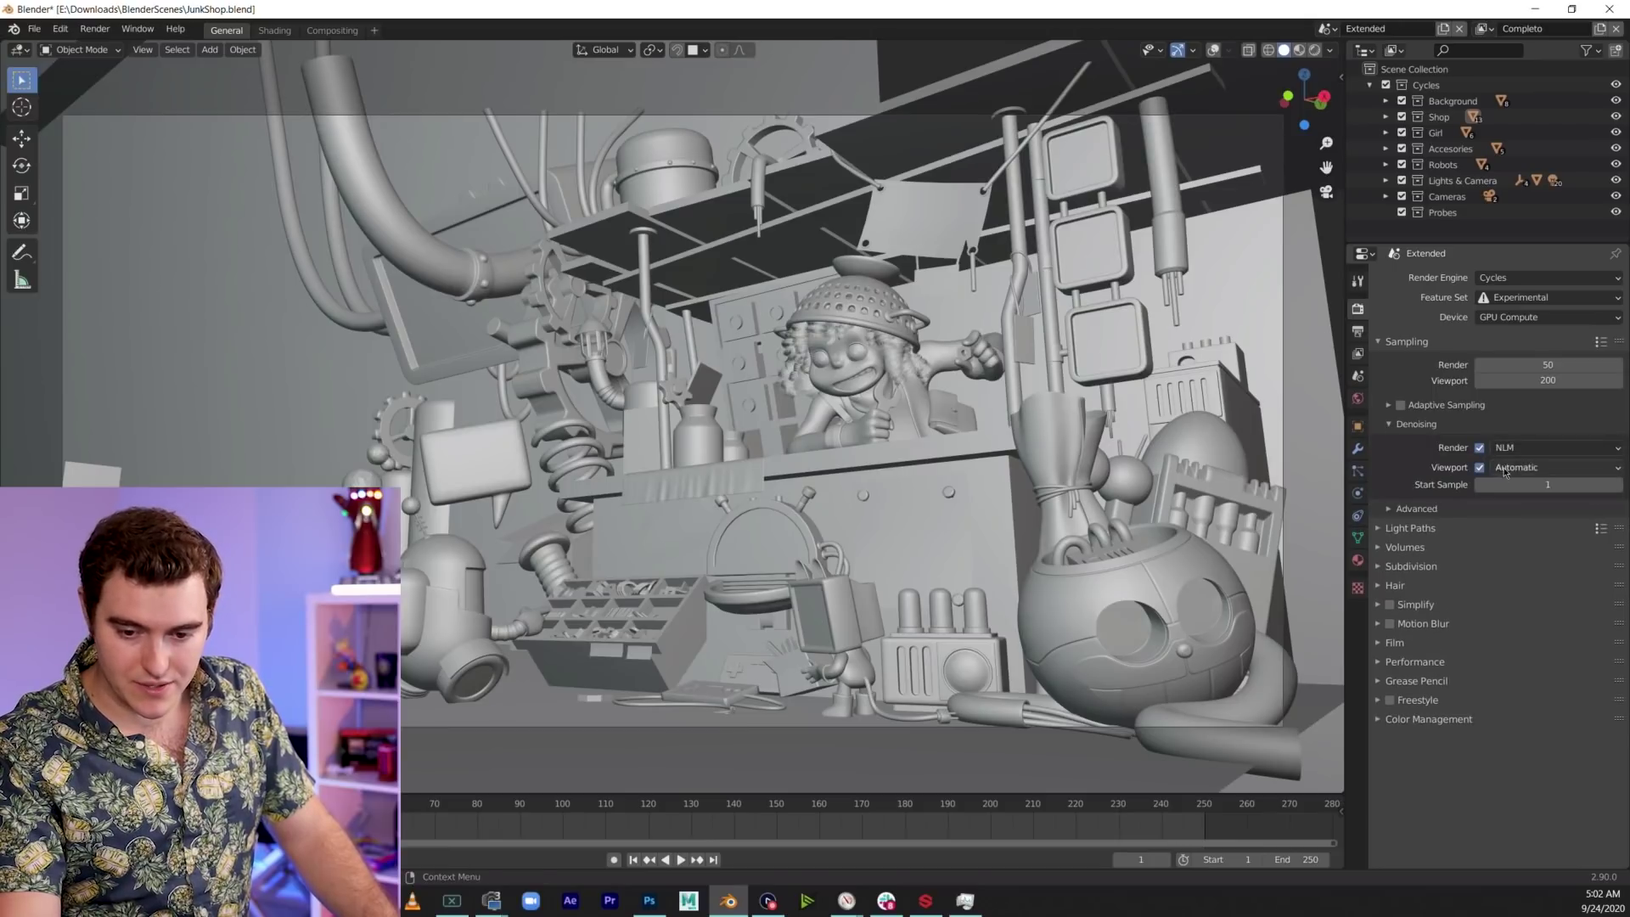
{"action": "left_click", "coordinate": [1524, 467]}
{"action": "left_click", "coordinate": [1508, 503]}
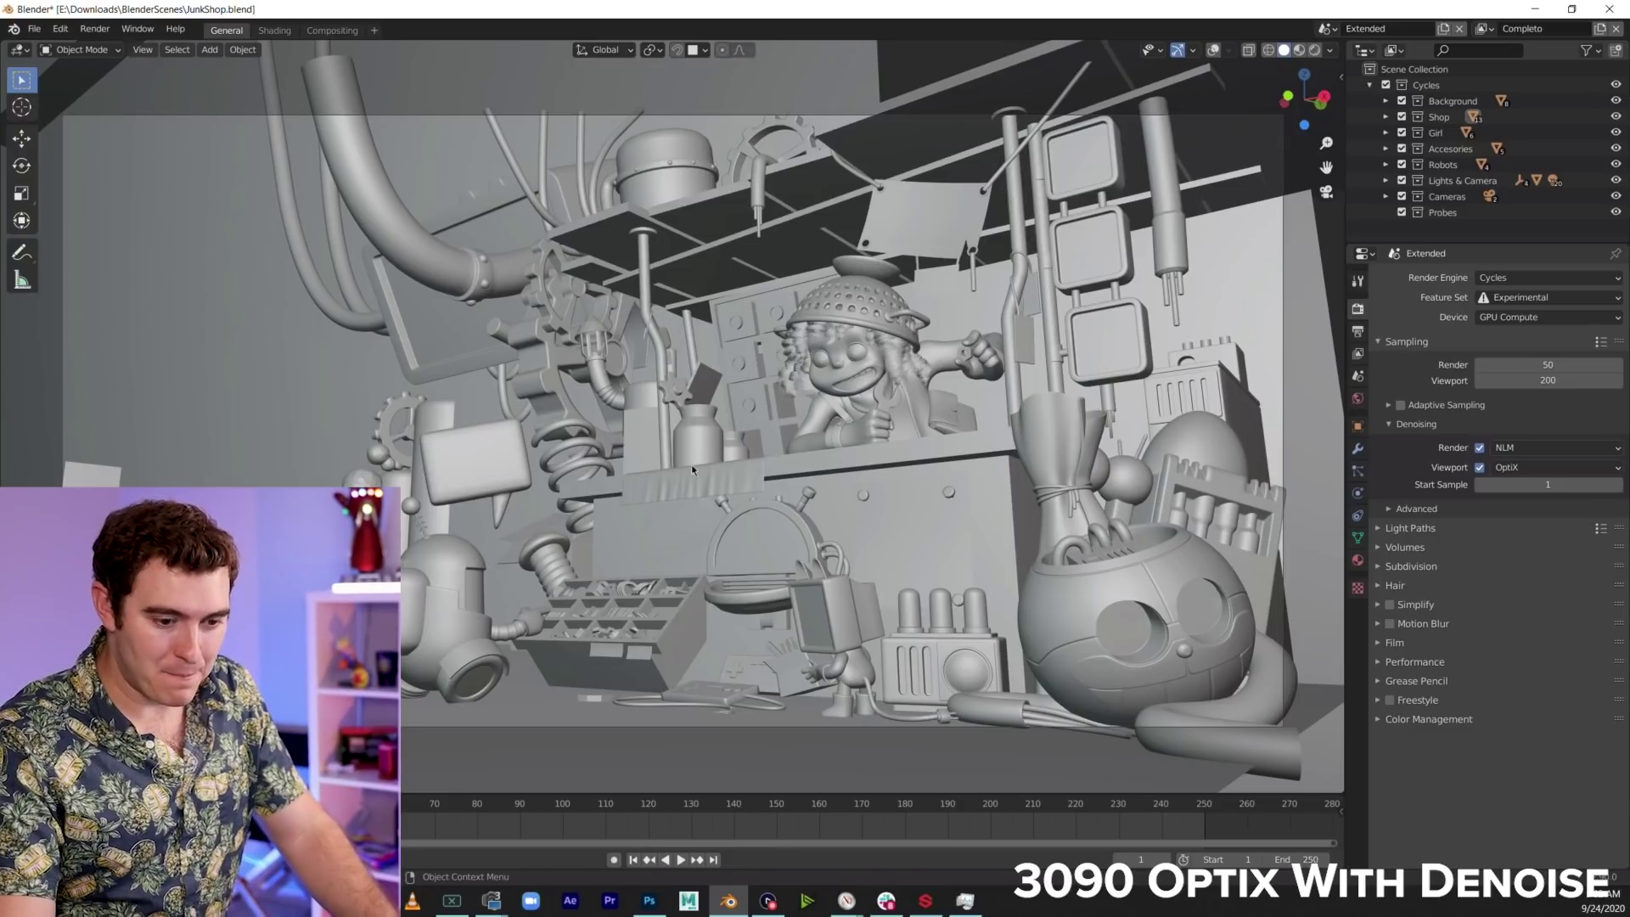
Switch the viewport to Rendered shading and orbit to frame the robot and shop counter
{"action": "key", "text": "z"}
{"action": "left_click", "coordinate": [802, 457]}
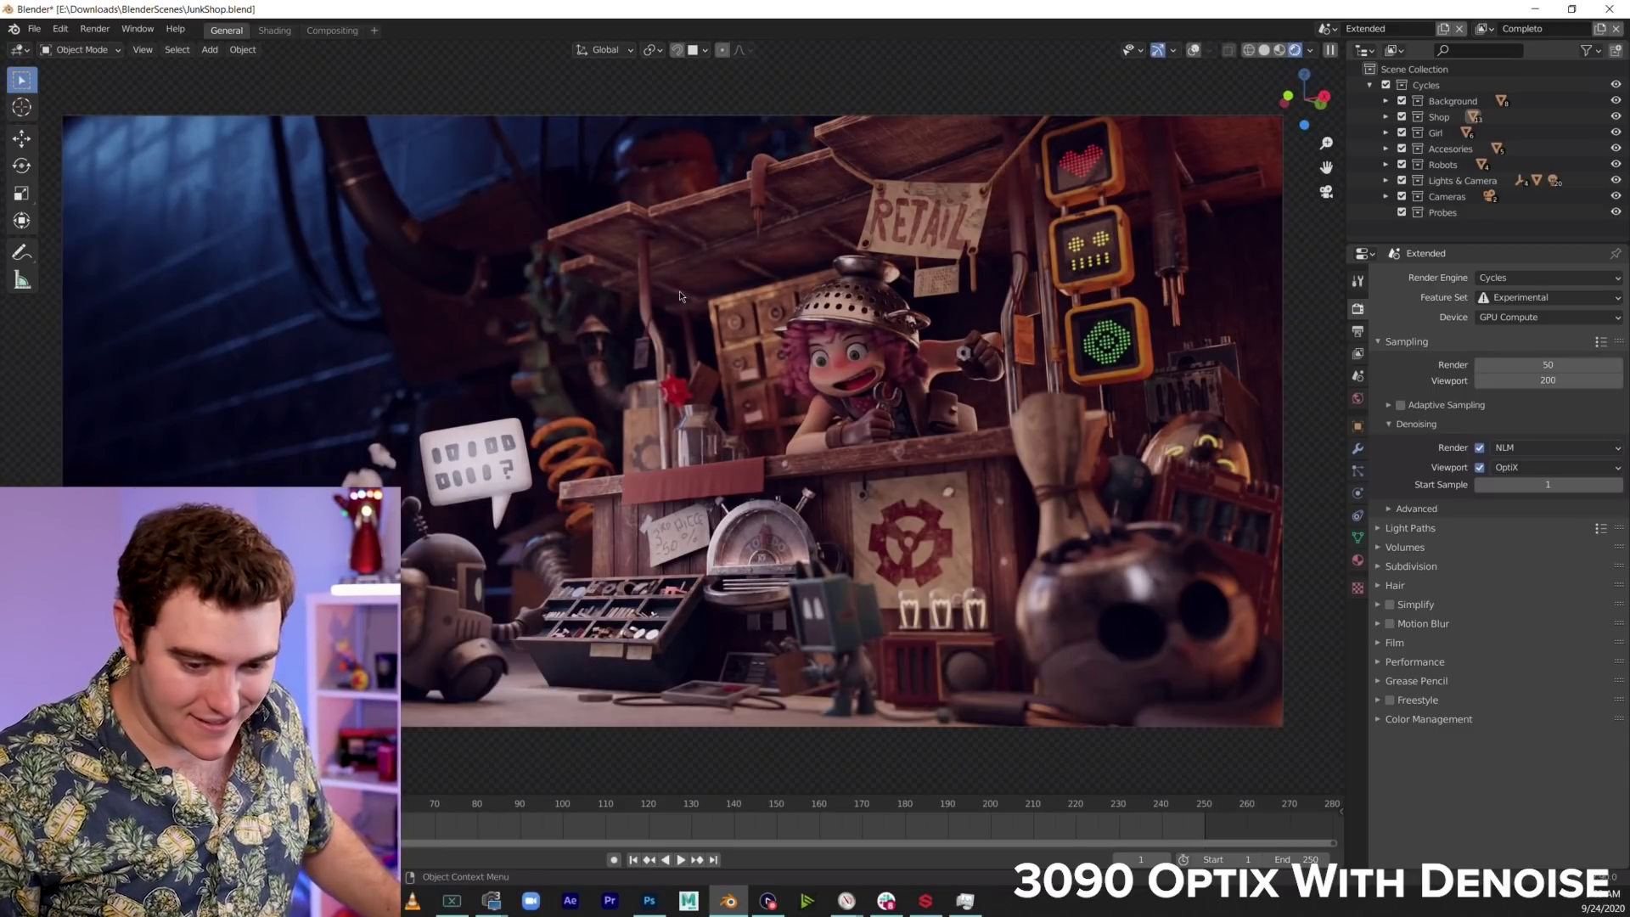
{"action": "scroll", "coordinate": [866, 395], "scroll_direction": "up", "scroll_amount": 5}
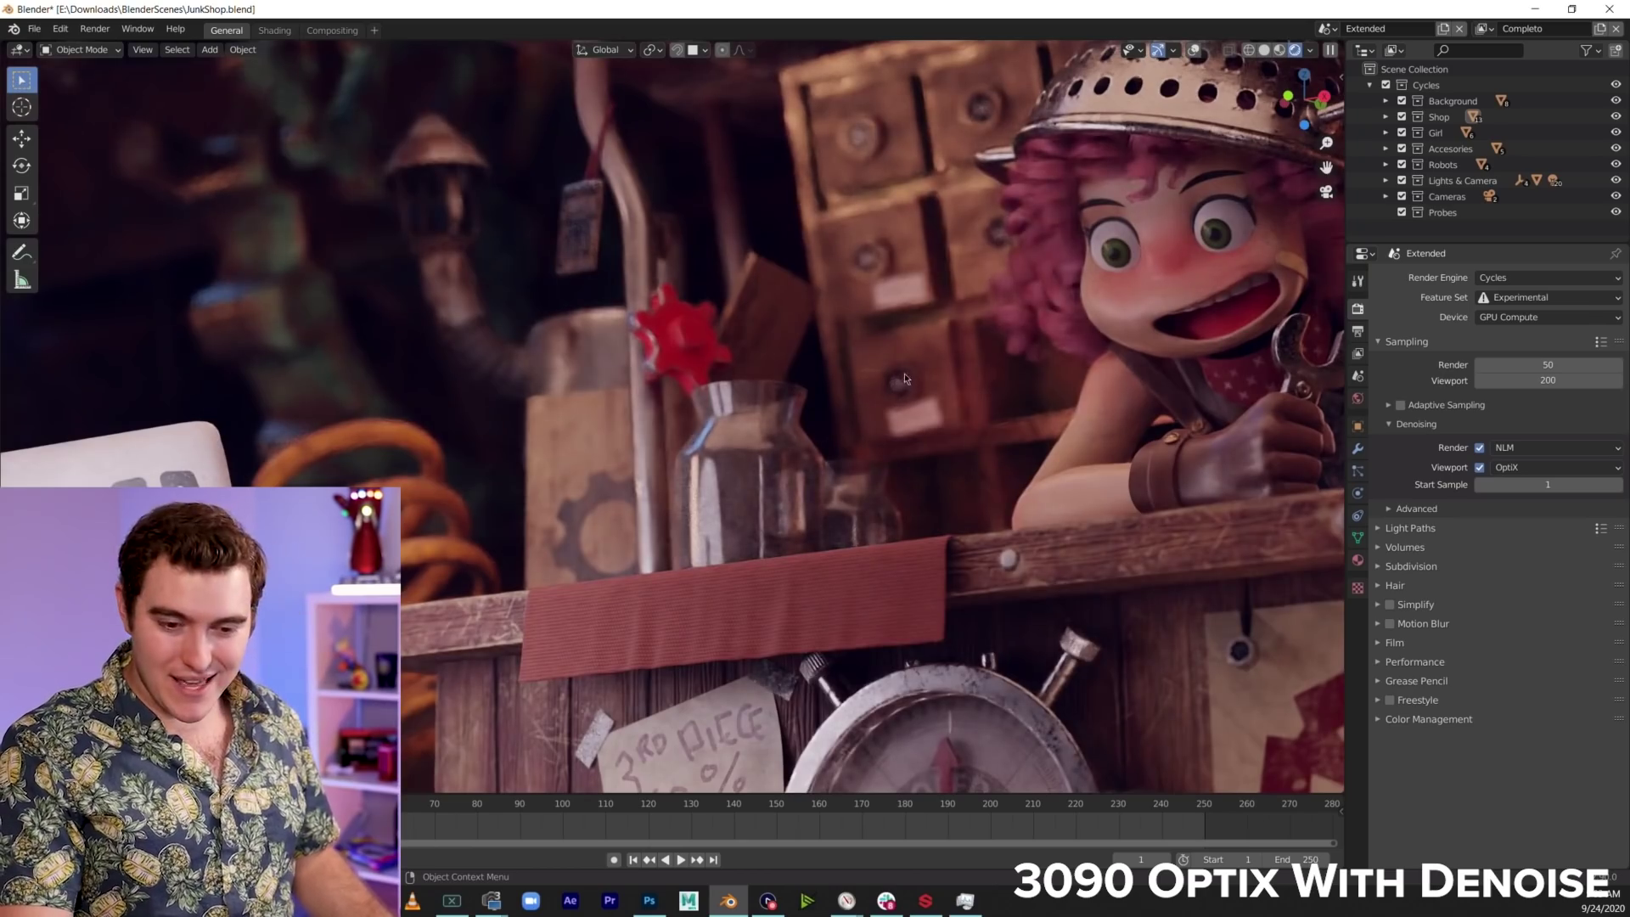
{"action": "scroll", "coordinate": [902, 383], "scroll_direction": "down", "scroll_amount": 7}
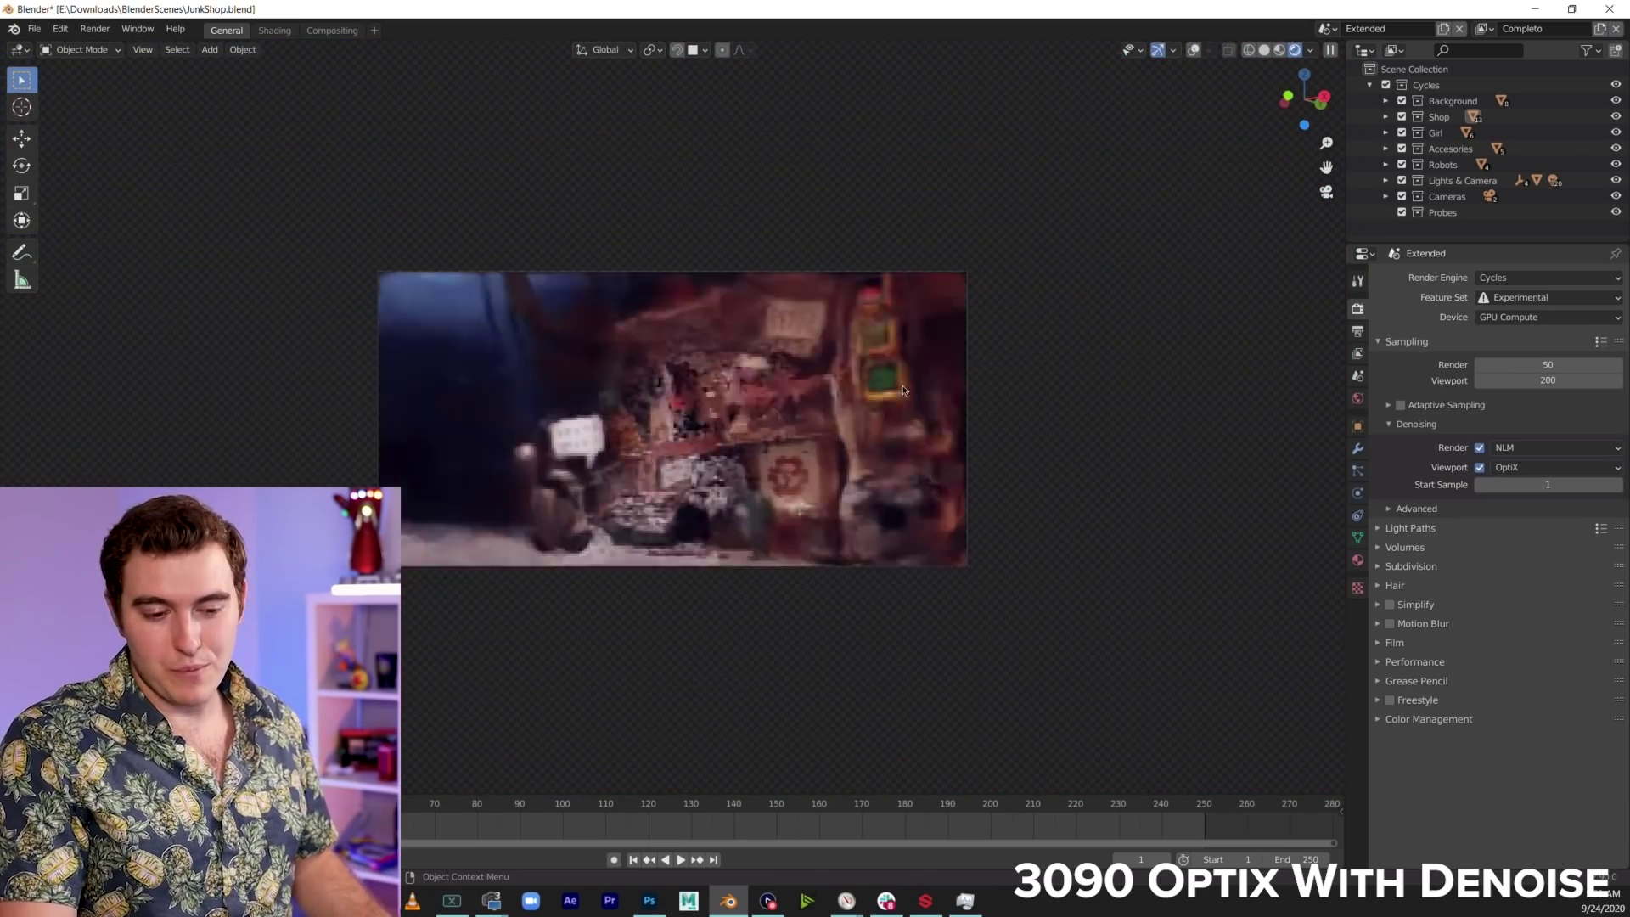
{"action": "scroll", "coordinate": [903, 390], "scroll_direction": "up", "scroll_amount": 5}
{"action": "scroll", "coordinate": [849, 392], "scroll_direction": "down", "scroll_amount": 5}
{"action": "scroll", "coordinate": [764, 395], "scroll_direction": "up", "scroll_amount": 5}
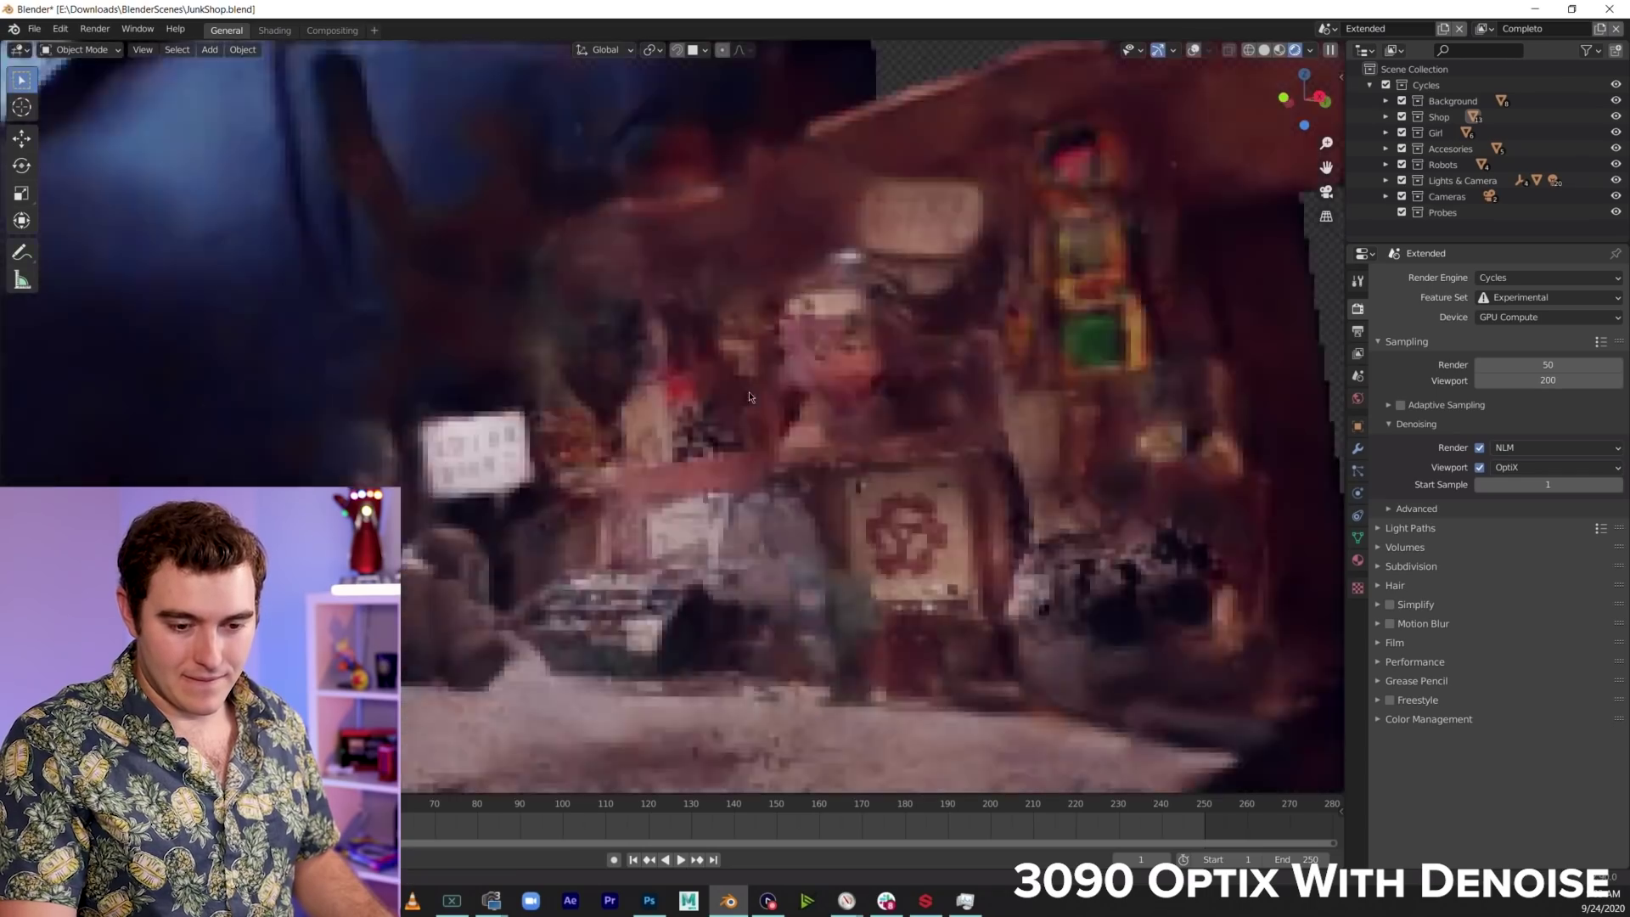
{"action": "middle_click_drag", "start_coordinate": [748, 390], "coordinate": [737, 449]}
{"action": "middle_click_drag", "start_coordinate": [569, 401], "coordinate": [790, 218]}
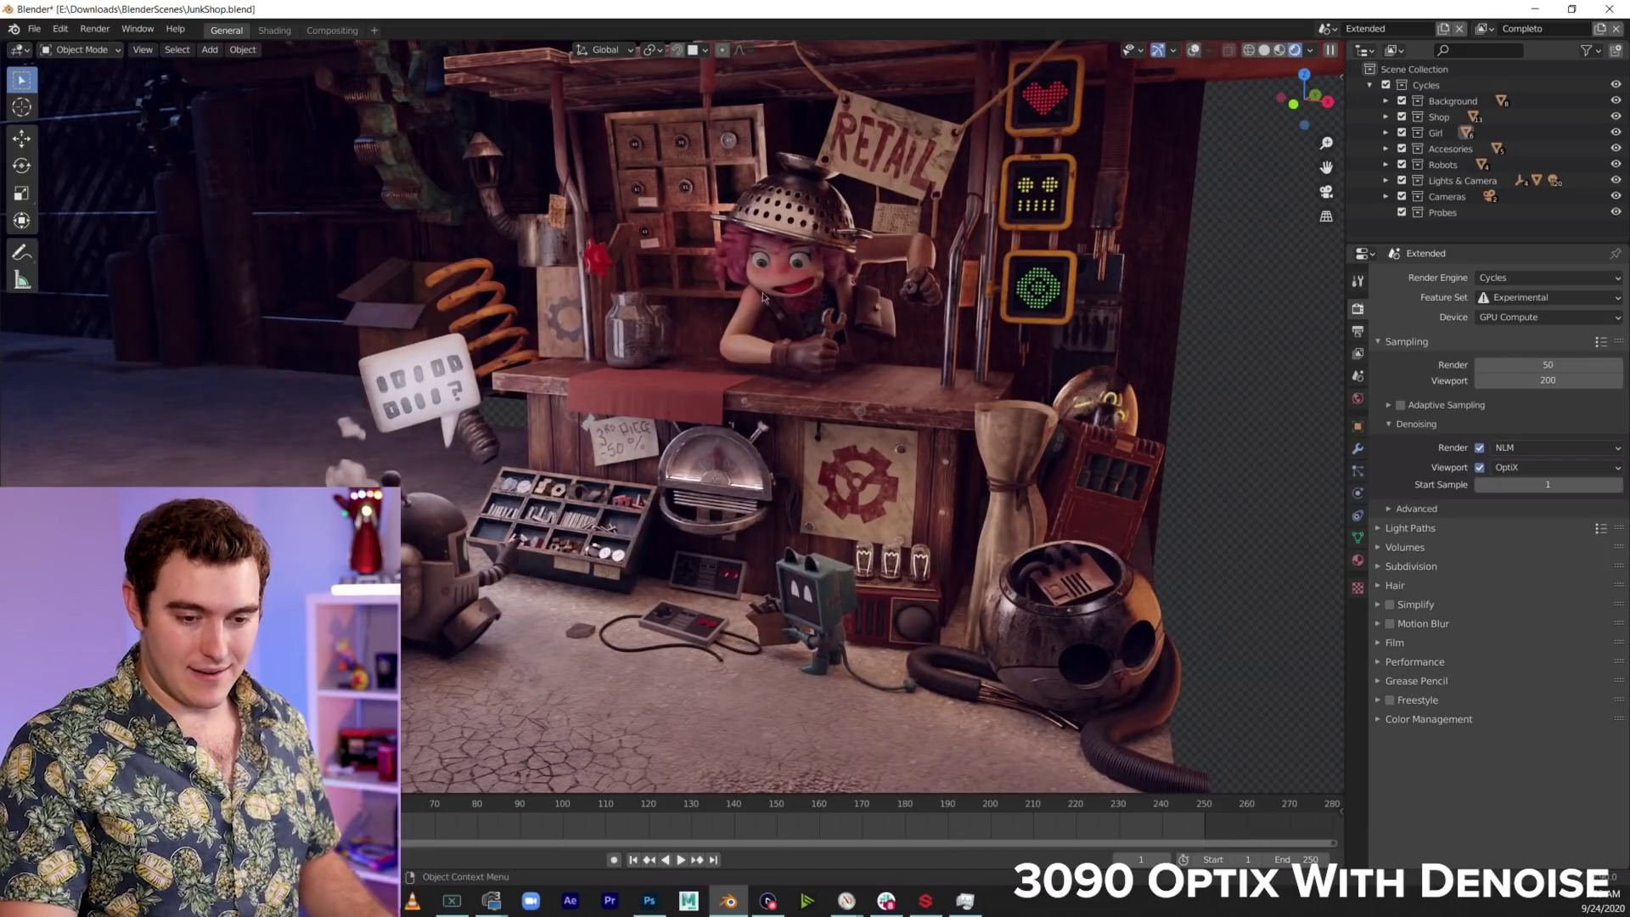
Zoom in and orbit low to look up at the girl's face beneath her helmet
{"action": "scroll", "coordinate": [764, 297], "scroll_direction": "up", "scroll_amount": 3}
{"action": "scroll", "coordinate": [827, 258], "scroll_direction": "up", "scroll_amount": 3}
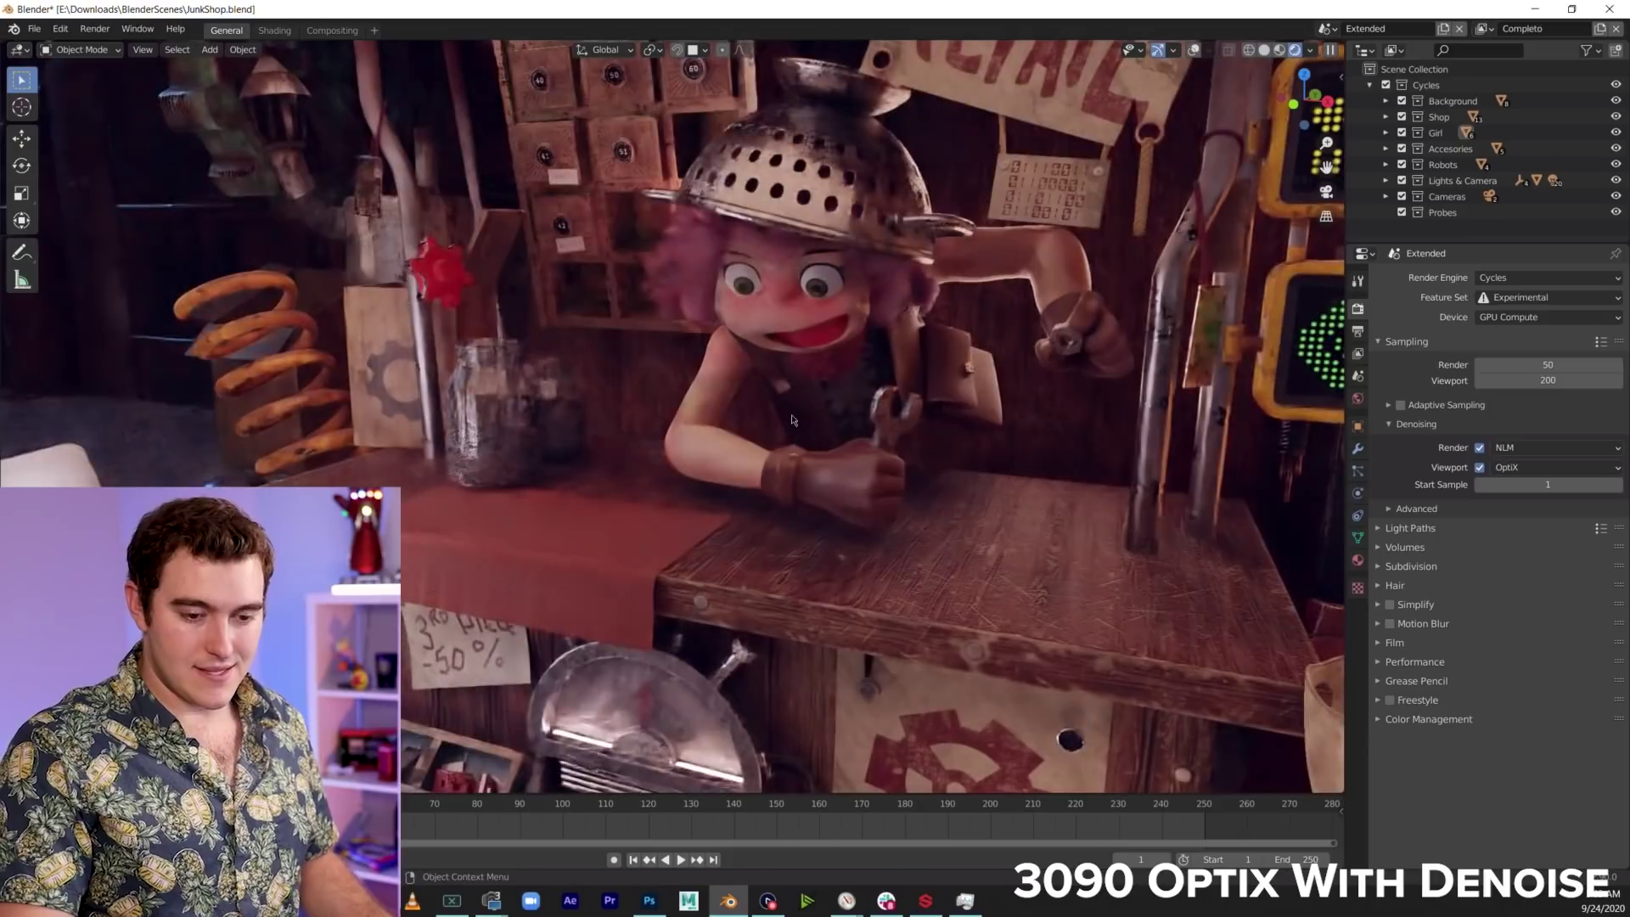
{"action": "middle_click_drag", "start_coordinate": [792, 419], "coordinate": [844, 409]}
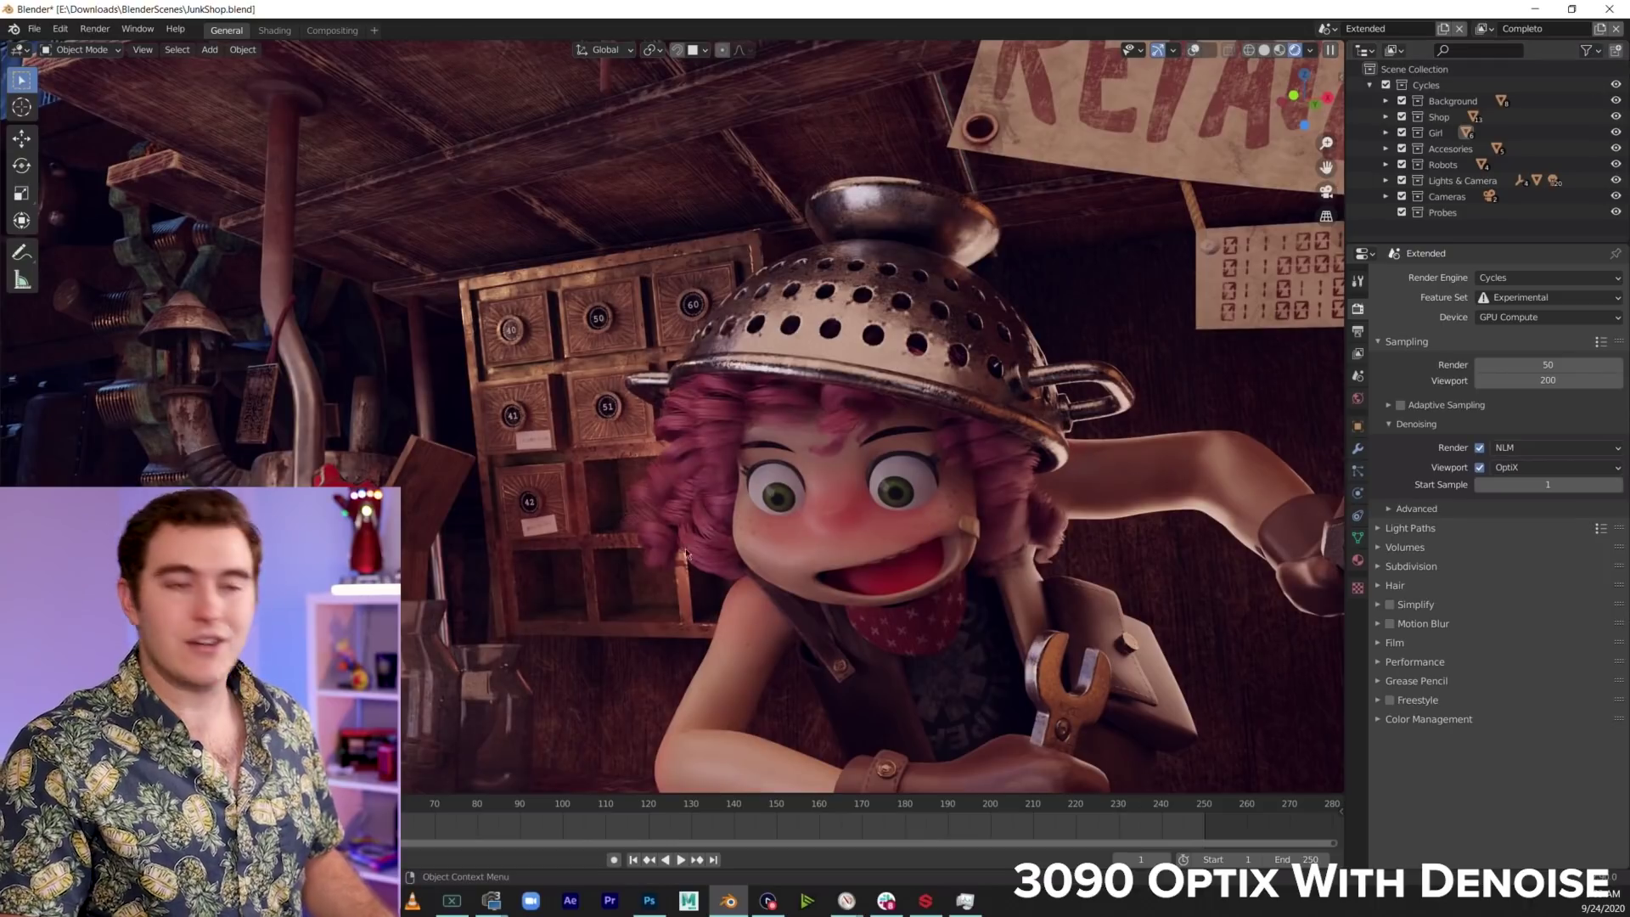
{"action": "scroll", "coordinate": [699, 467], "scroll_direction": "up", "scroll_amount": 4}
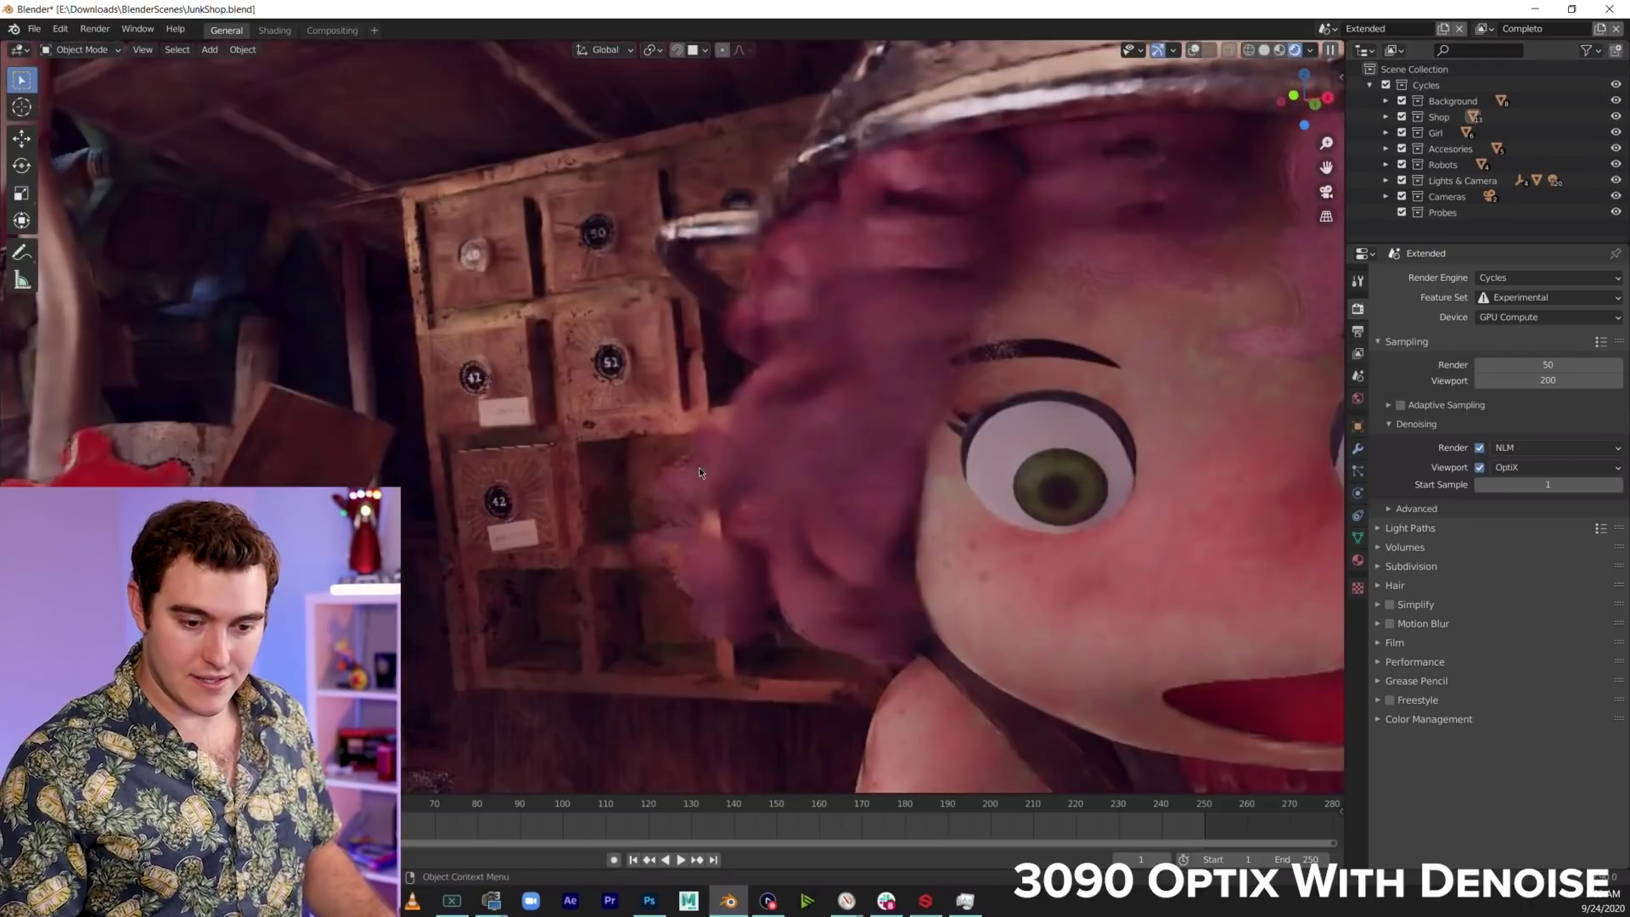
{"action": "scroll", "coordinate": [727, 377], "scroll_direction": "up", "scroll_amount": 1}
{"action": "scroll", "coordinate": [848, 507], "scroll_direction": "down", "scroll_amount": 2}
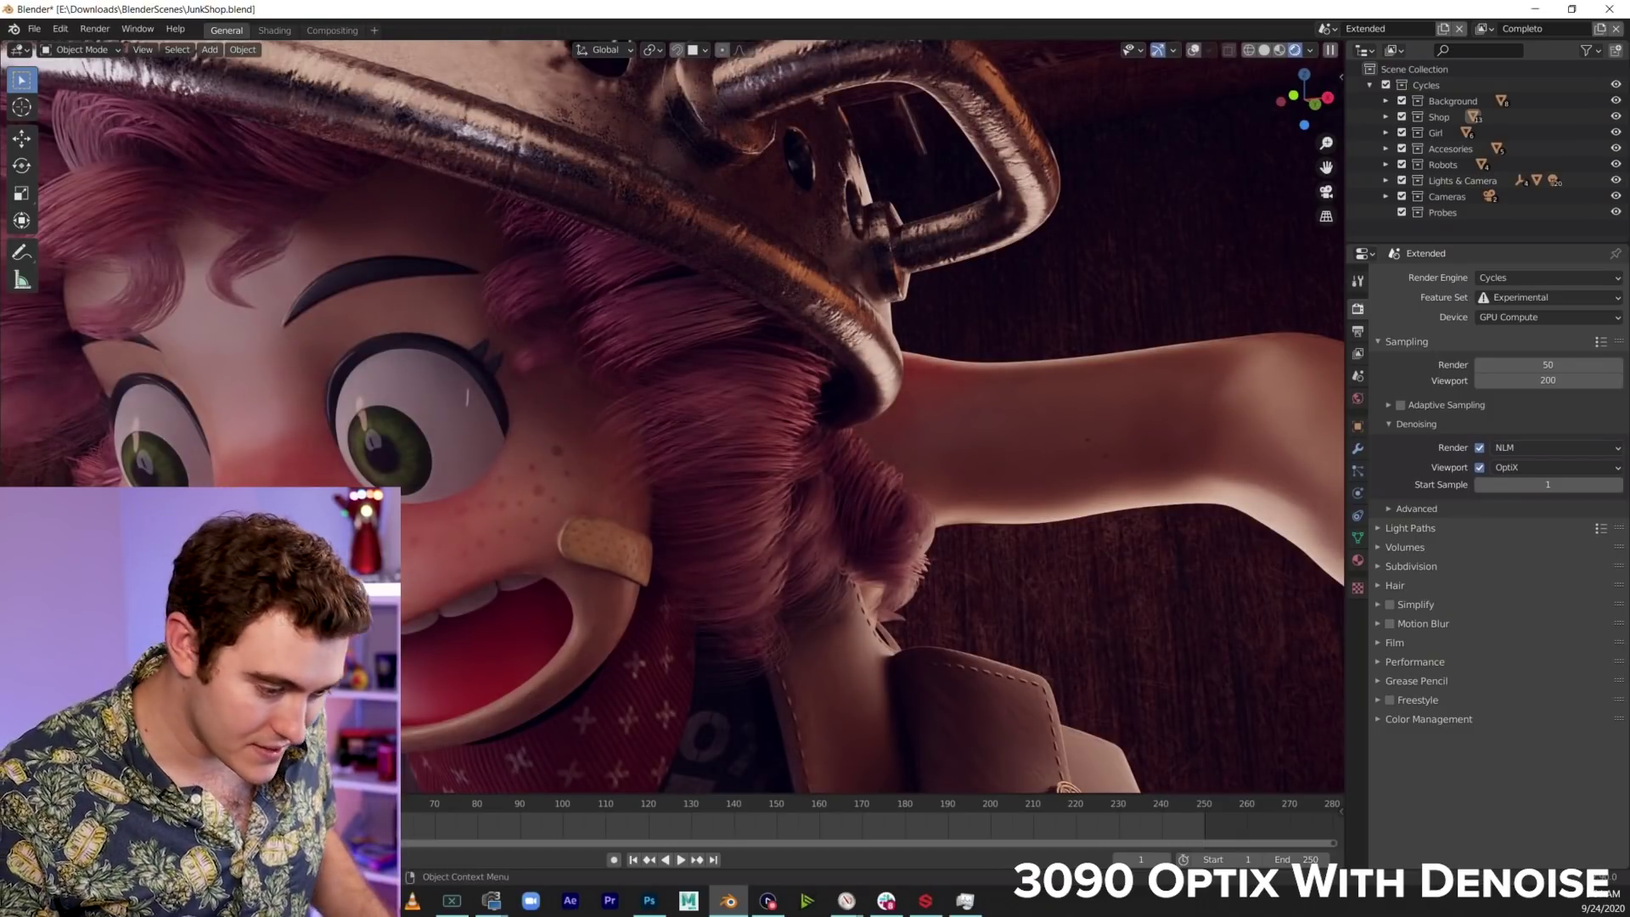
{"action": "middle_click_drag", "start_coordinate": [483, 507], "coordinate": [532, 499]}
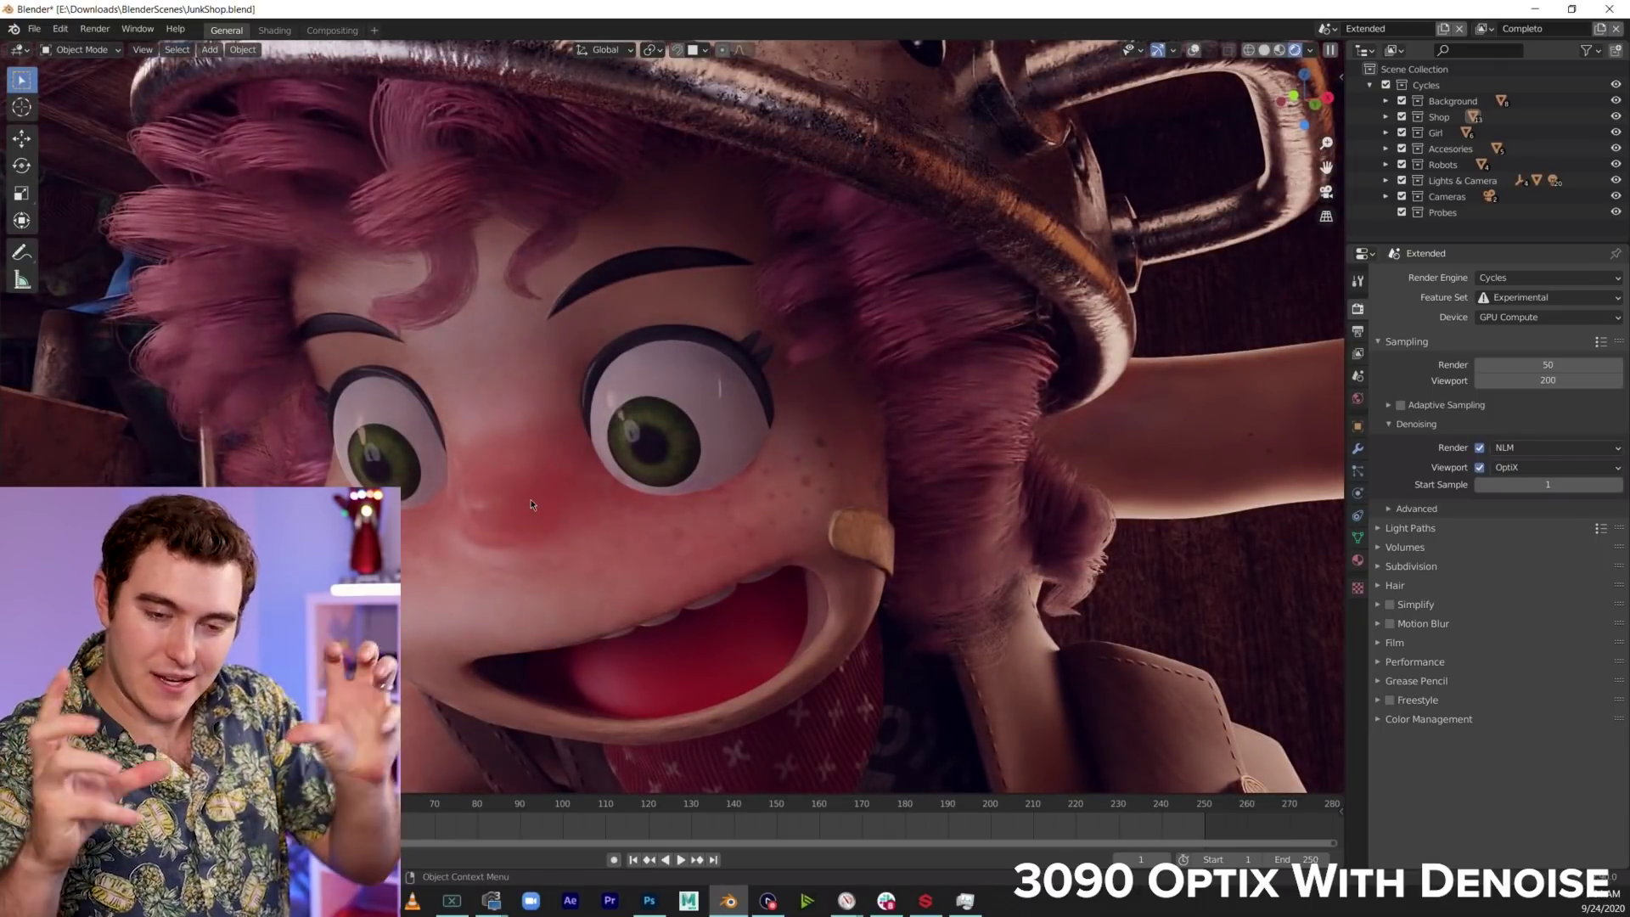
Switch to the shading workspace and arrange the face material's node graph around the Principled BSDF
{"action": "key", "text": "ctrl+Page_Down"}
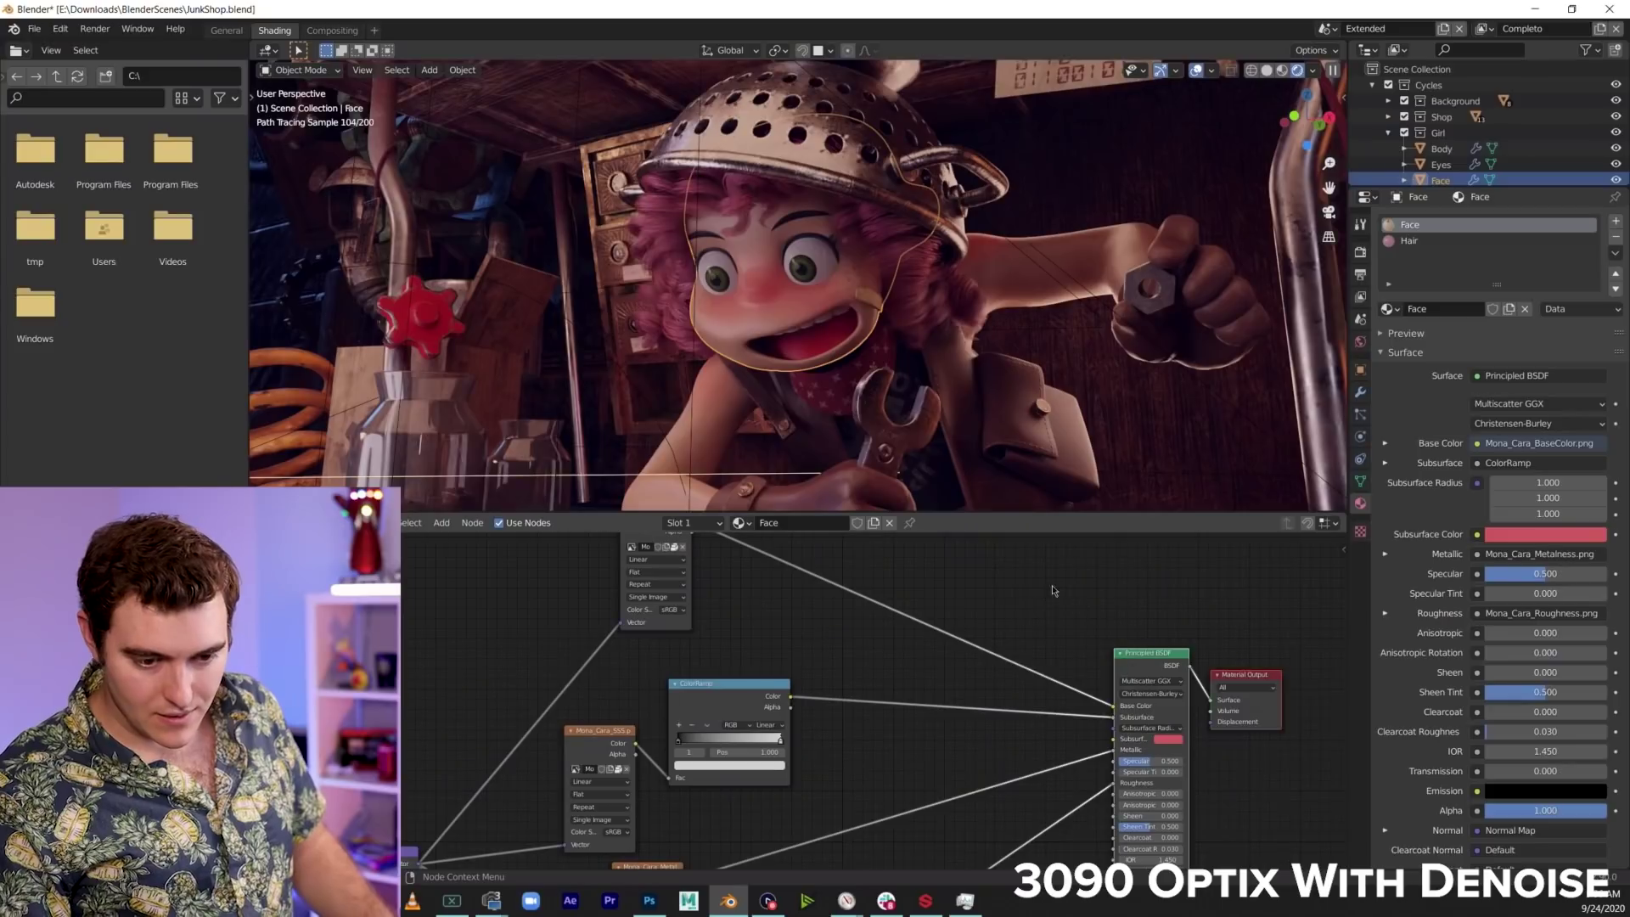
{"action": "scroll", "coordinate": [881, 341], "scroll_direction": "up", "scroll_amount": 3}
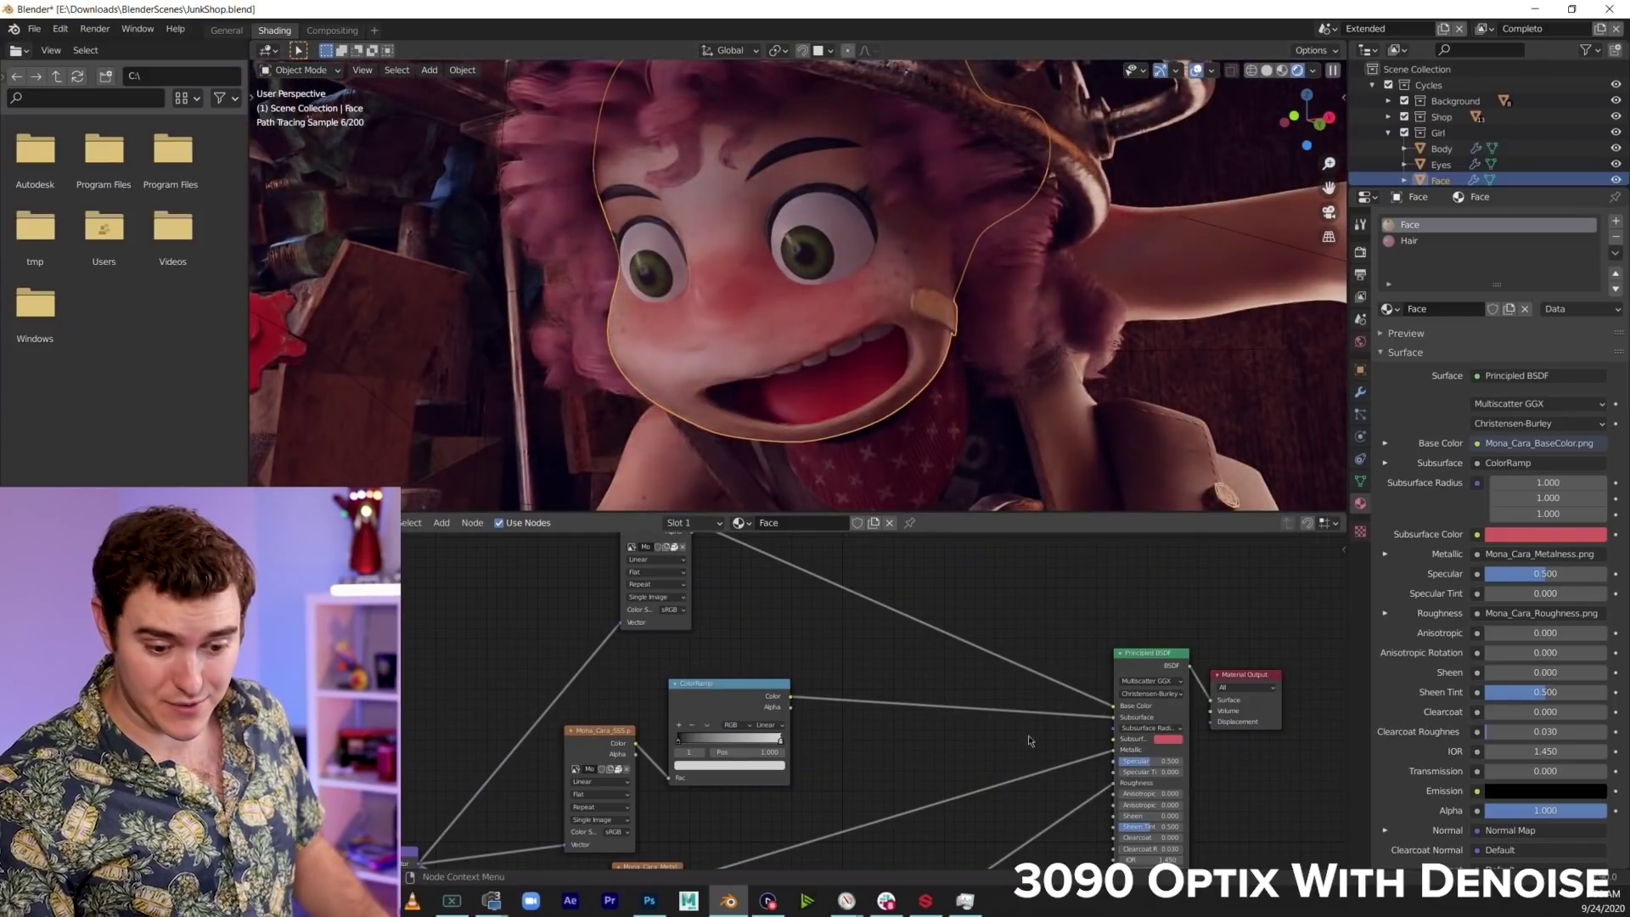
{"action": "middle_click_drag", "start_coordinate": [1063, 600], "coordinate": [920, 652]}
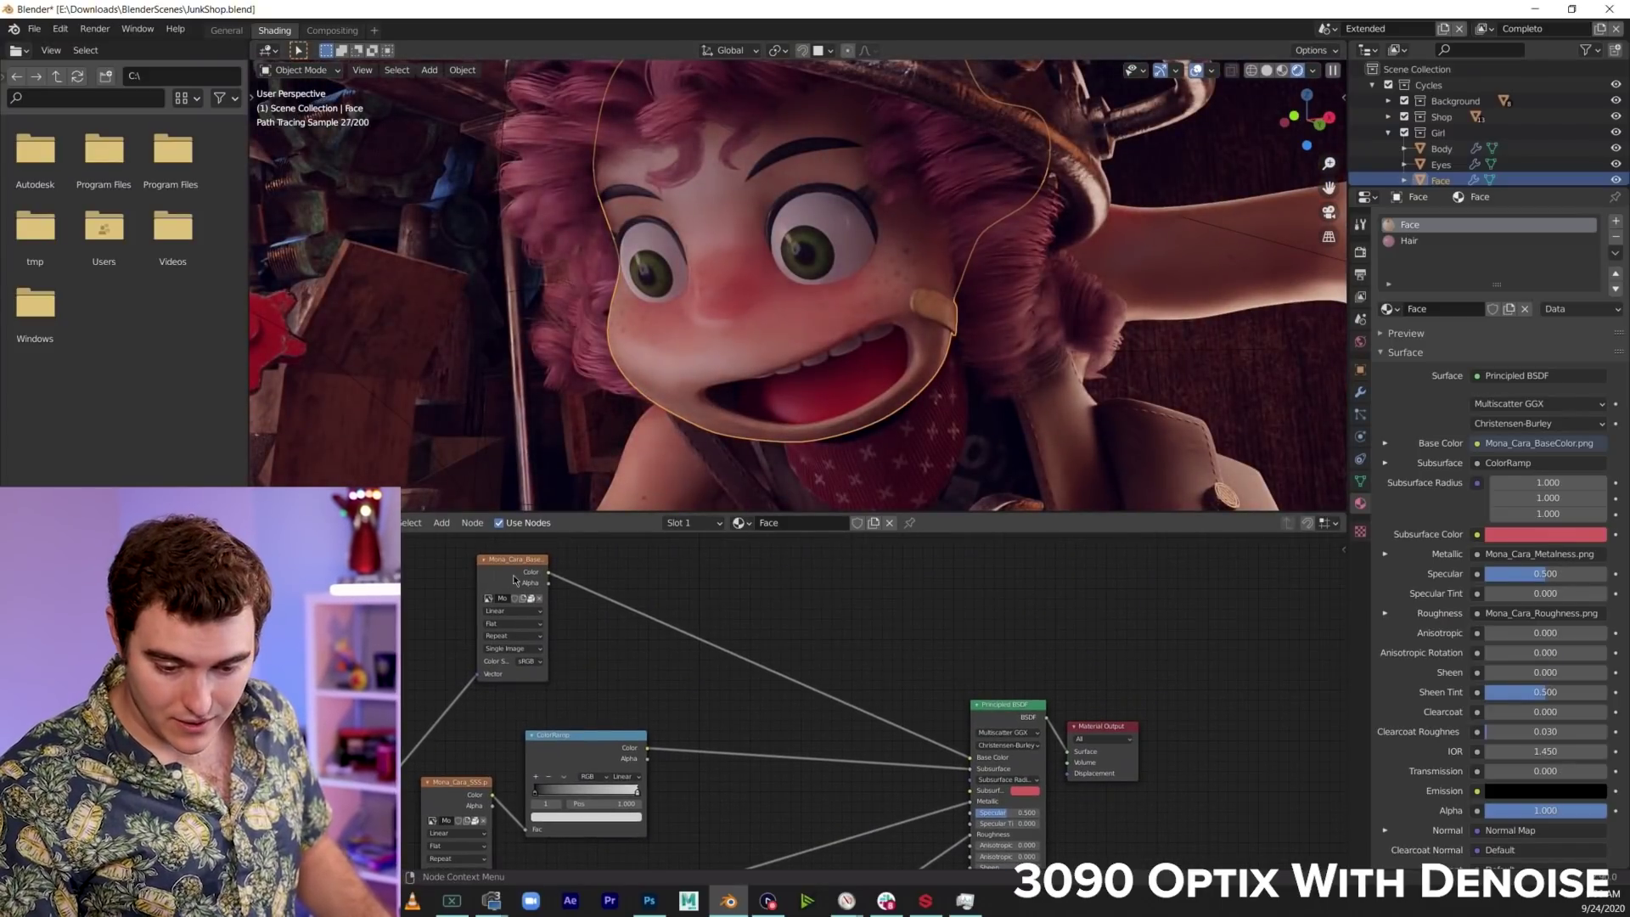
{"action": "left_click_drag", "start_coordinate": [1025, 729], "coordinate": [1041, 722]}
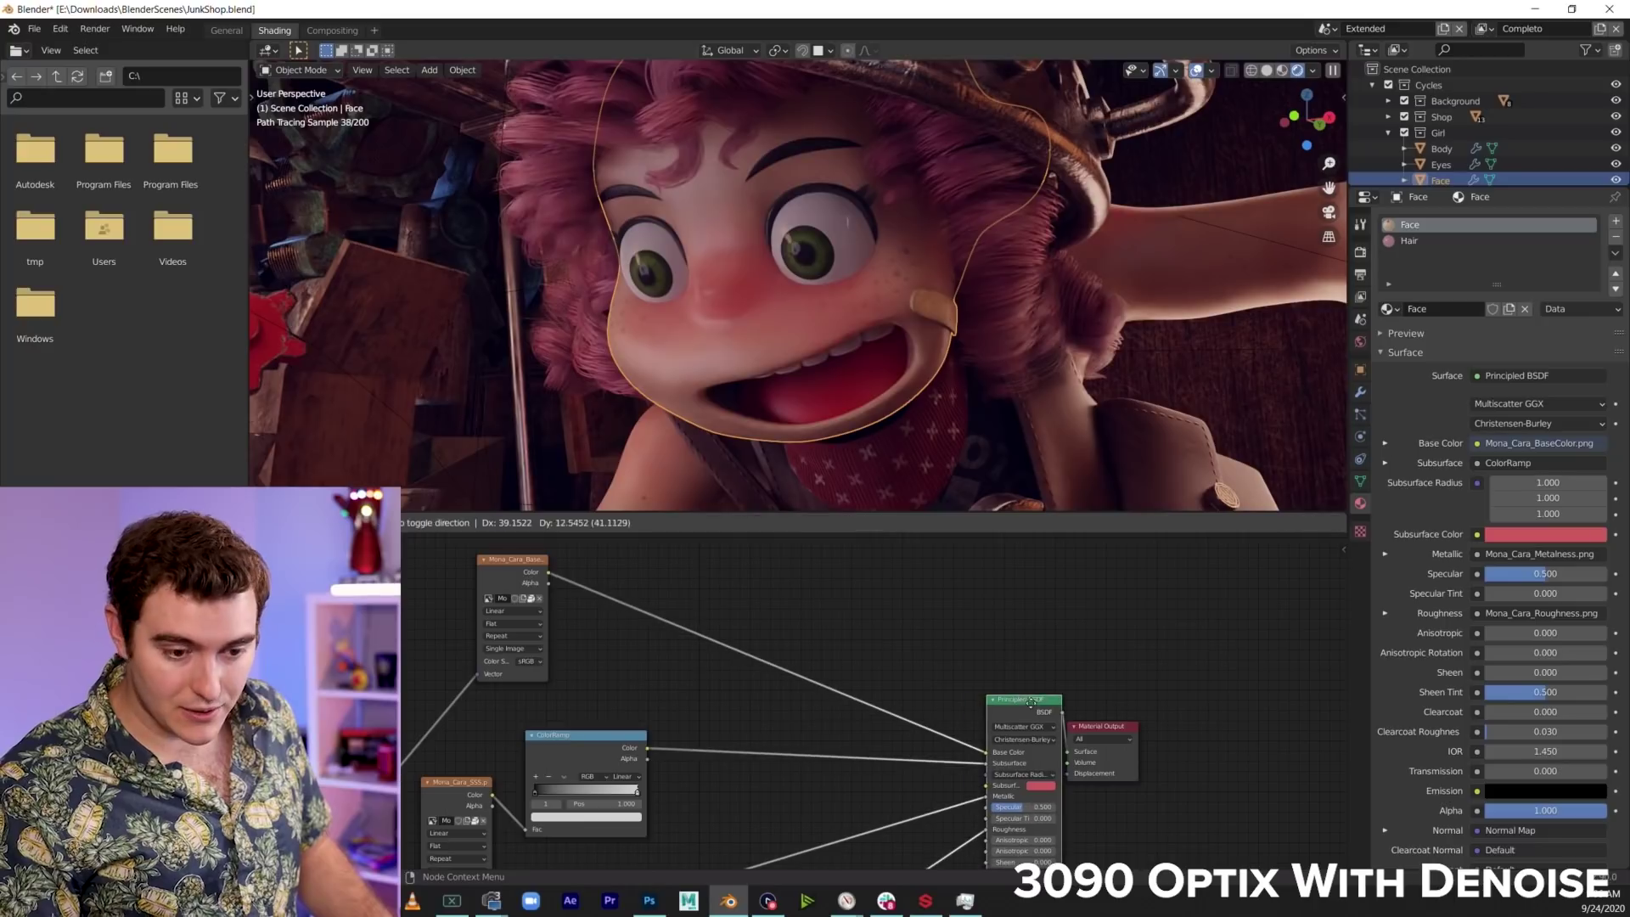
Insert a Voronoi Texture into the face's Base Color link with Scale 13.1
{"action": "key", "text": "shift+a"}
{"action": "left_click", "coordinate": [809, 606]}
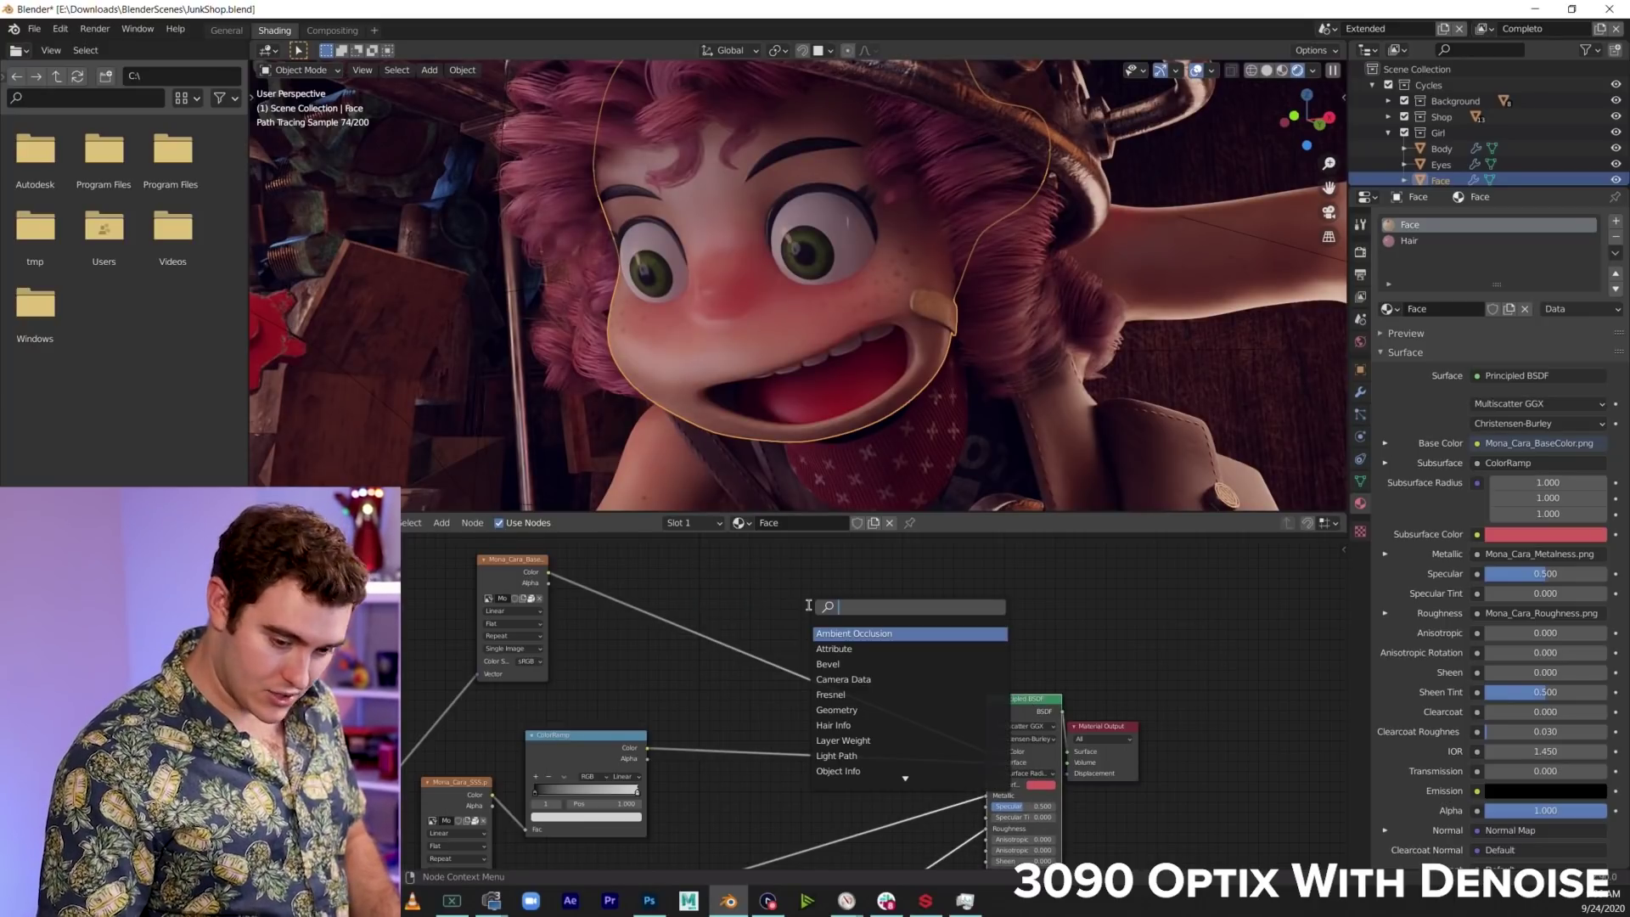
{"action": "type", "text": "voronoi"}
{"action": "key", "text": "Return"}
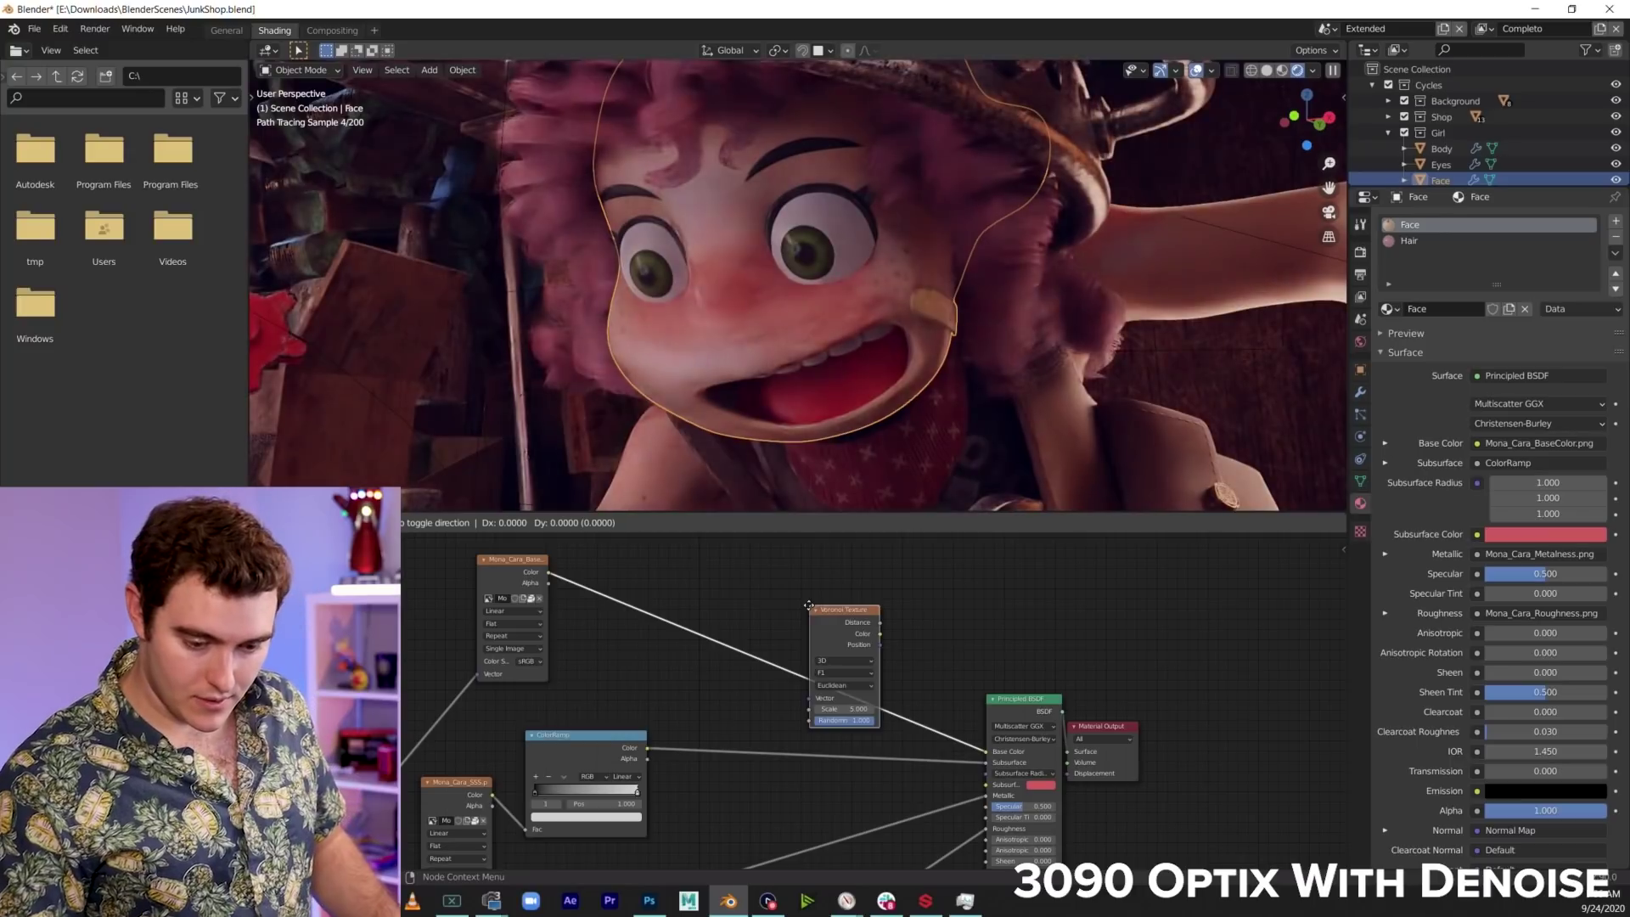
{"action": "left_click", "coordinate": [686, 591]}
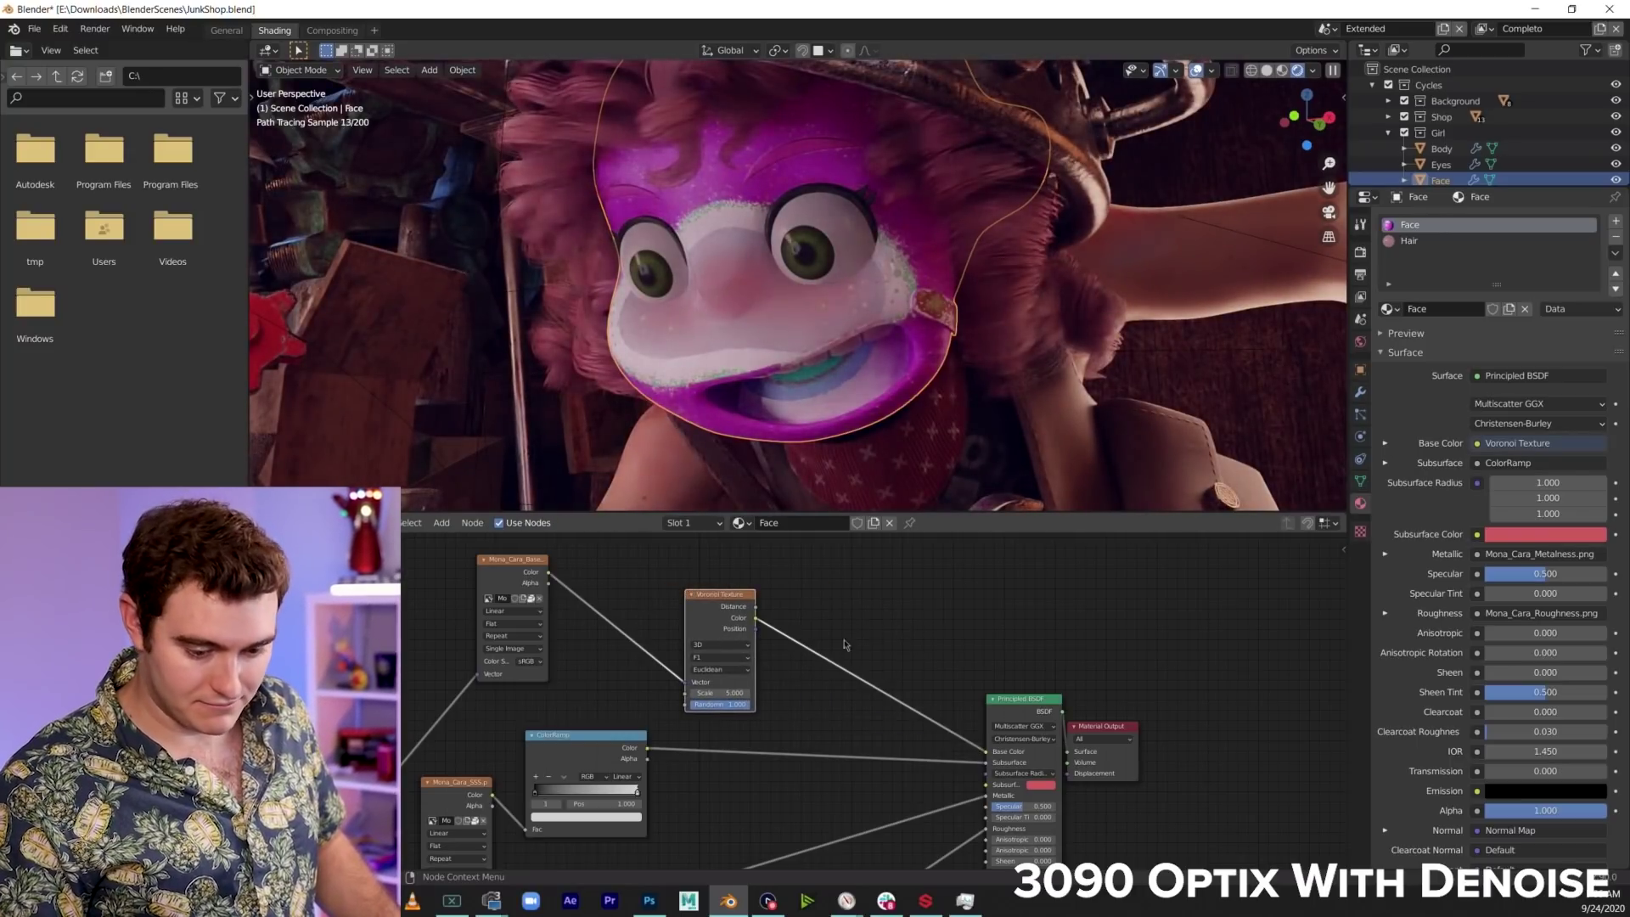
{"action": "left_click_drag", "start_coordinate": [720, 693], "coordinate": [834, 703]}
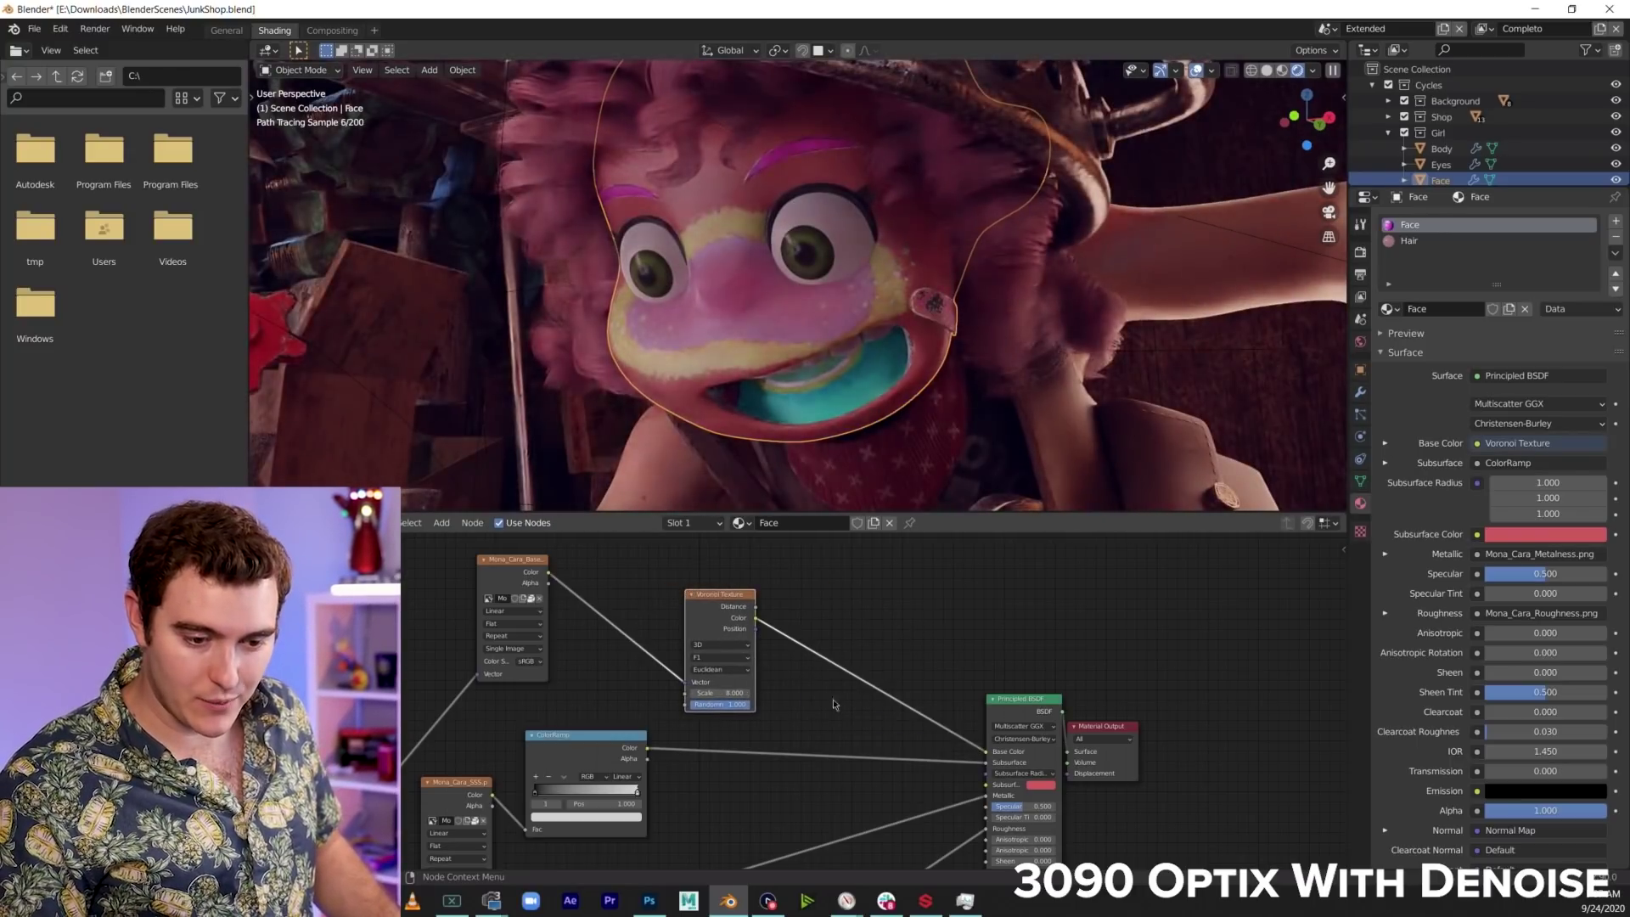
{"action": "left_click_drag", "start_coordinate": [709, 695], "coordinate": [900, 695]}
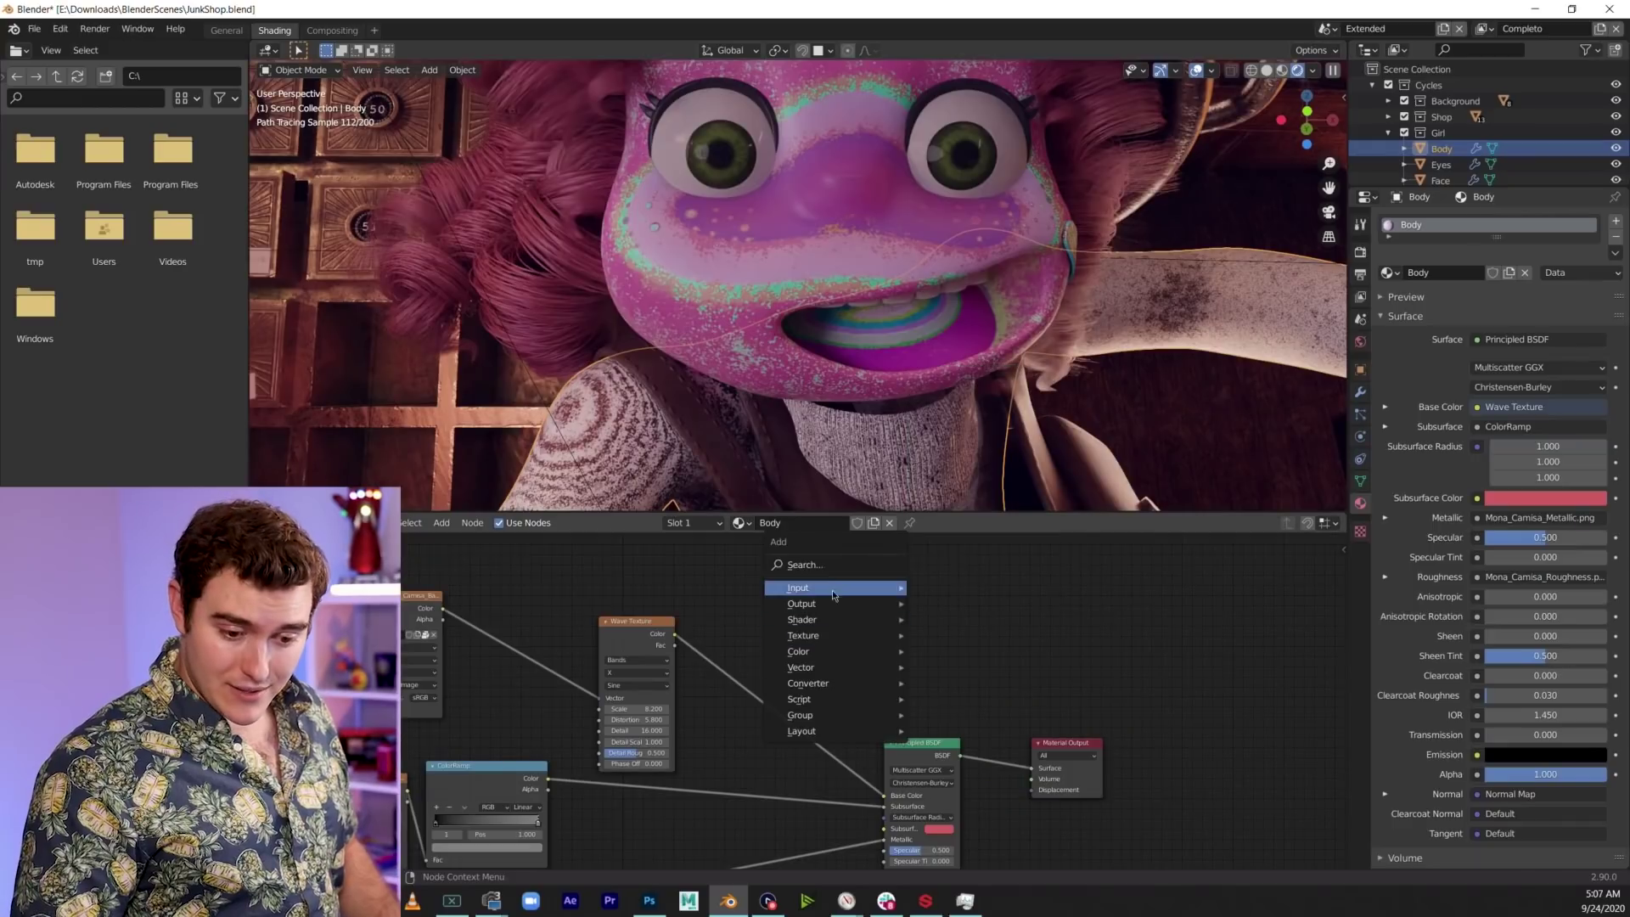
Feed an Emission node into the body material's output Surface, then orbit to face the girl
{"action": "left_click", "coordinate": [824, 562]}
{"action": "type", "text": "emiss"}
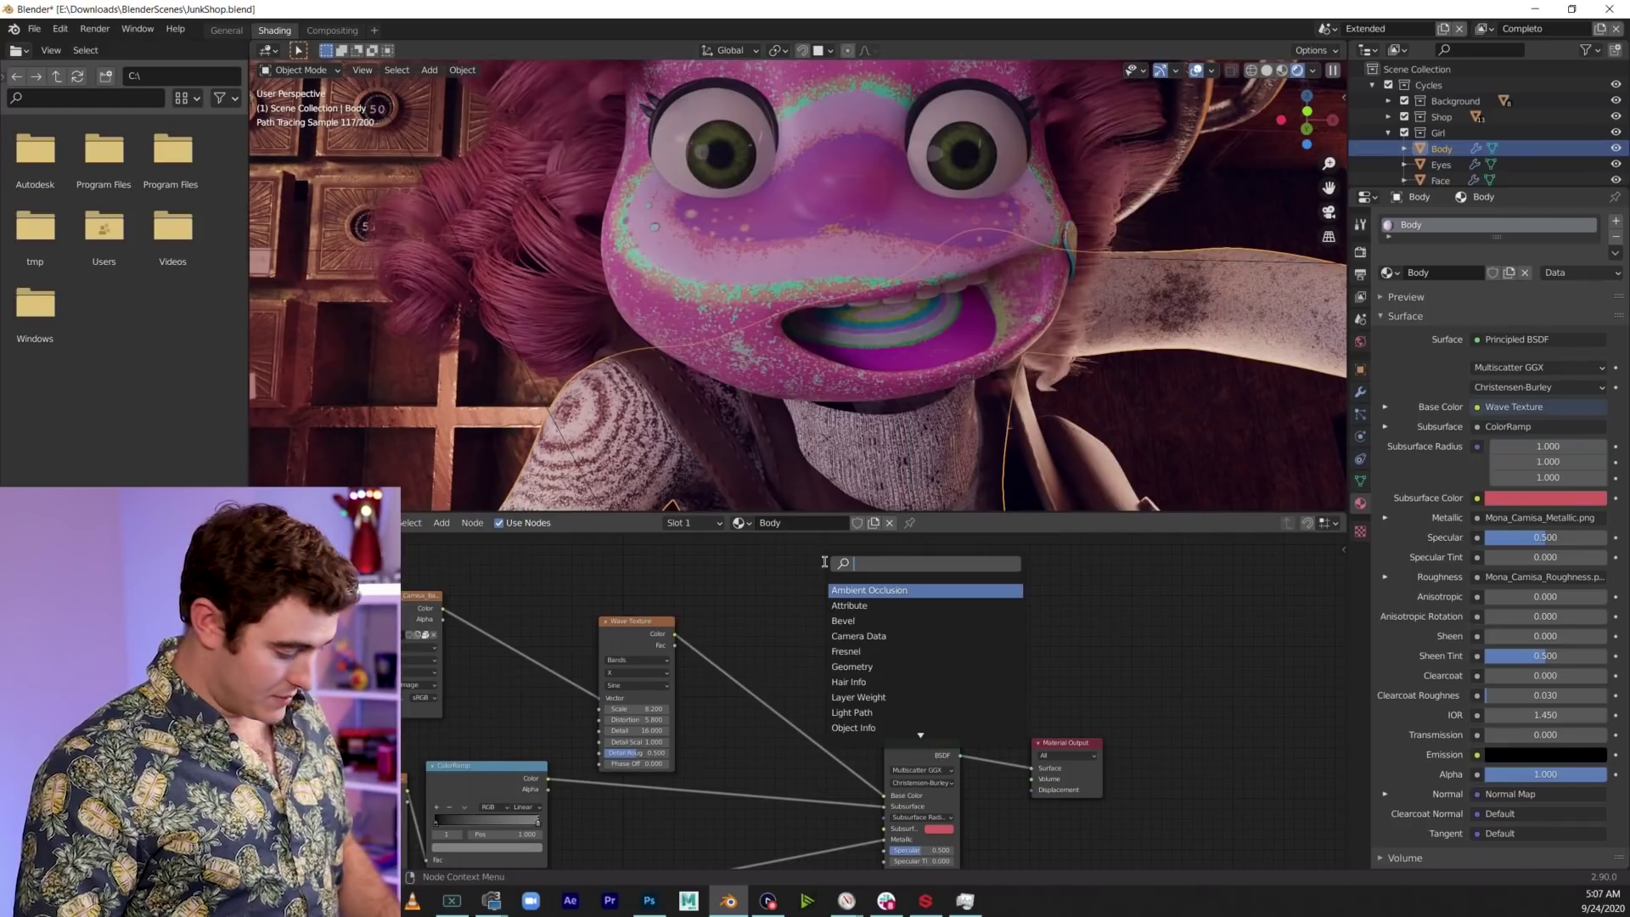
{"action": "key", "text": "Return"}
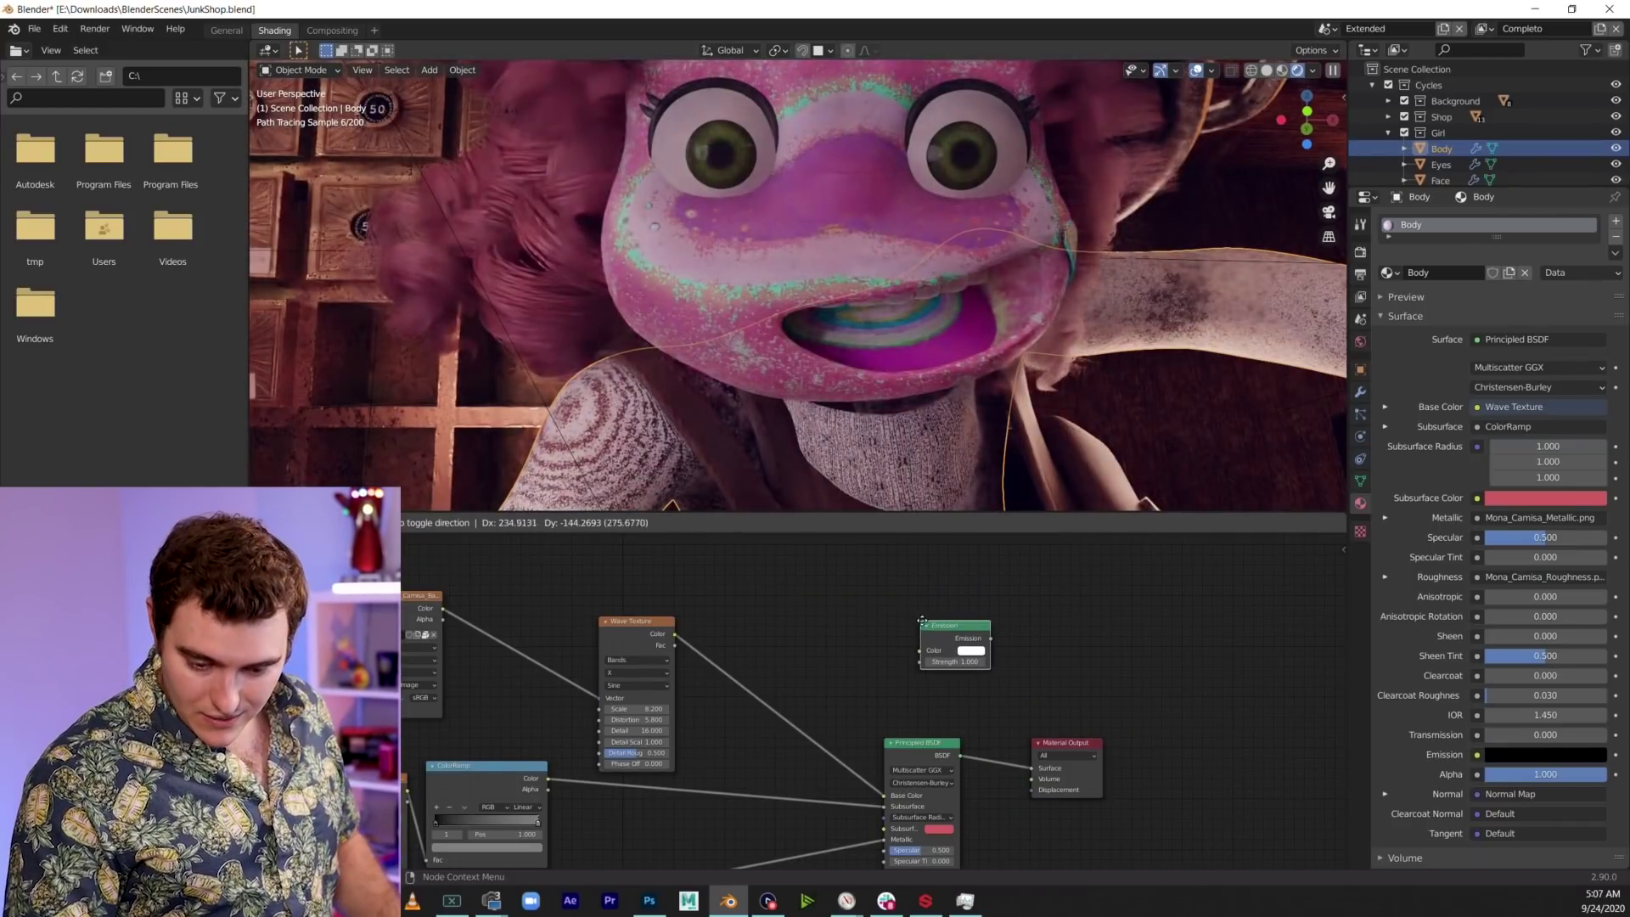
{"action": "left_click", "coordinate": [982, 649]}
{"action": "left_click_drag", "start_coordinate": [996, 644], "coordinate": [1031, 768]}
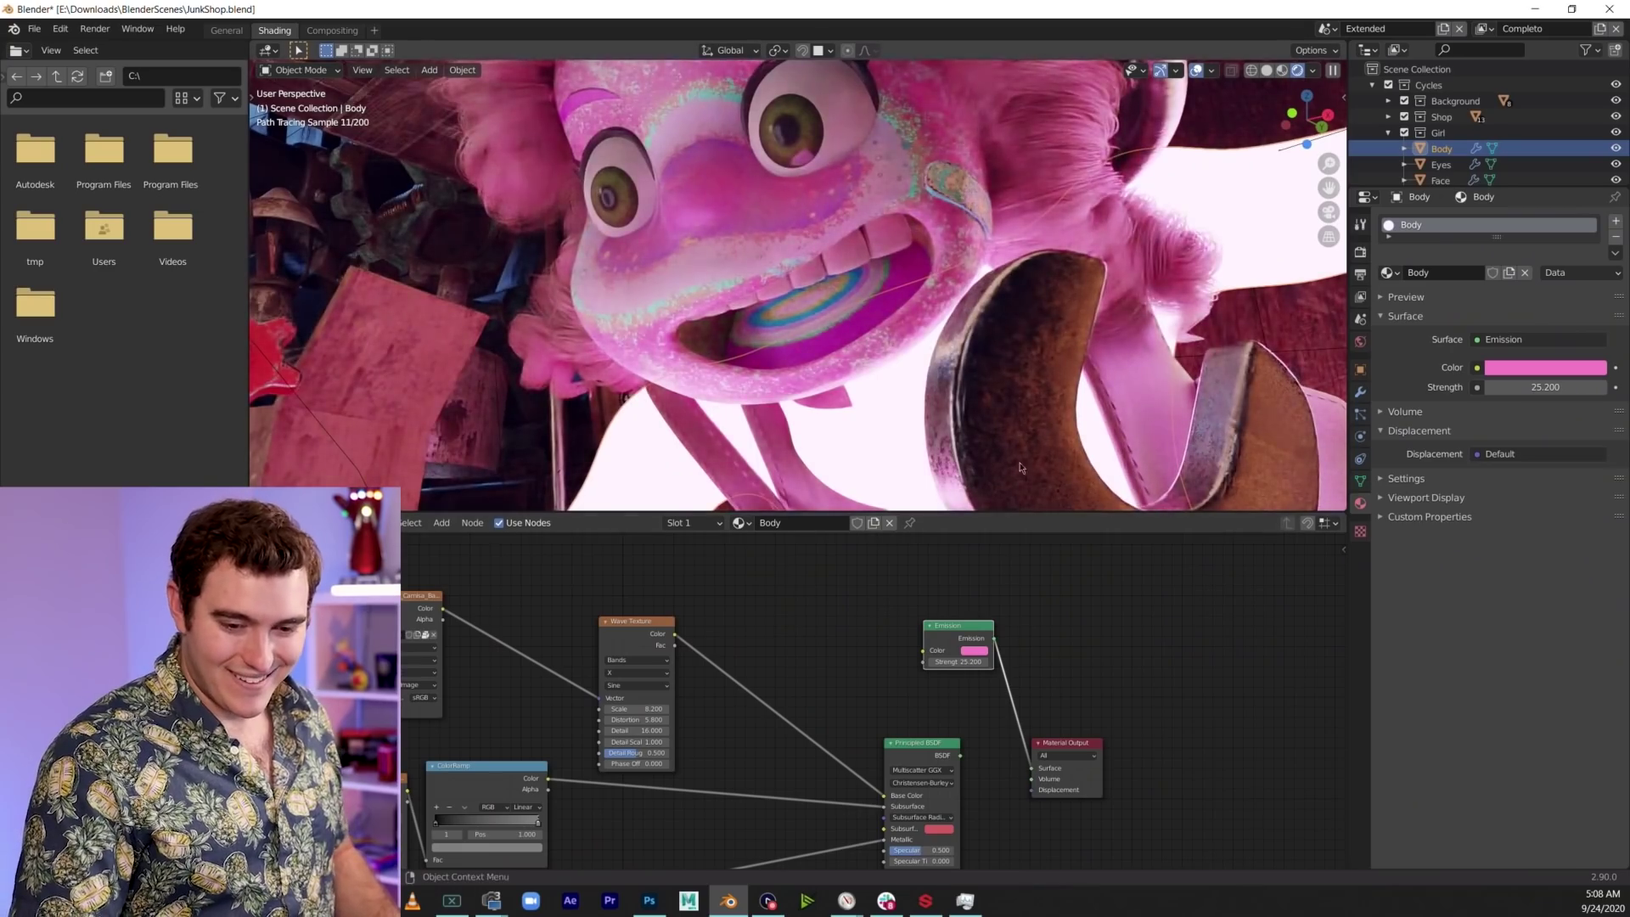
{"action": "mouse_move", "coordinate": [1021, 468]}
{"action": "middle_mouse_down"}
{"action": "mouse_move", "coordinate": [1032, 378]}
{"action": "mouse_move", "coordinate": [927, 367]}
{"action": "mouse_move", "coordinate": [943, 382]}
{"action": "mouse_move", "coordinate": [899, 342]}
{"action": "middle_mouse_up"}
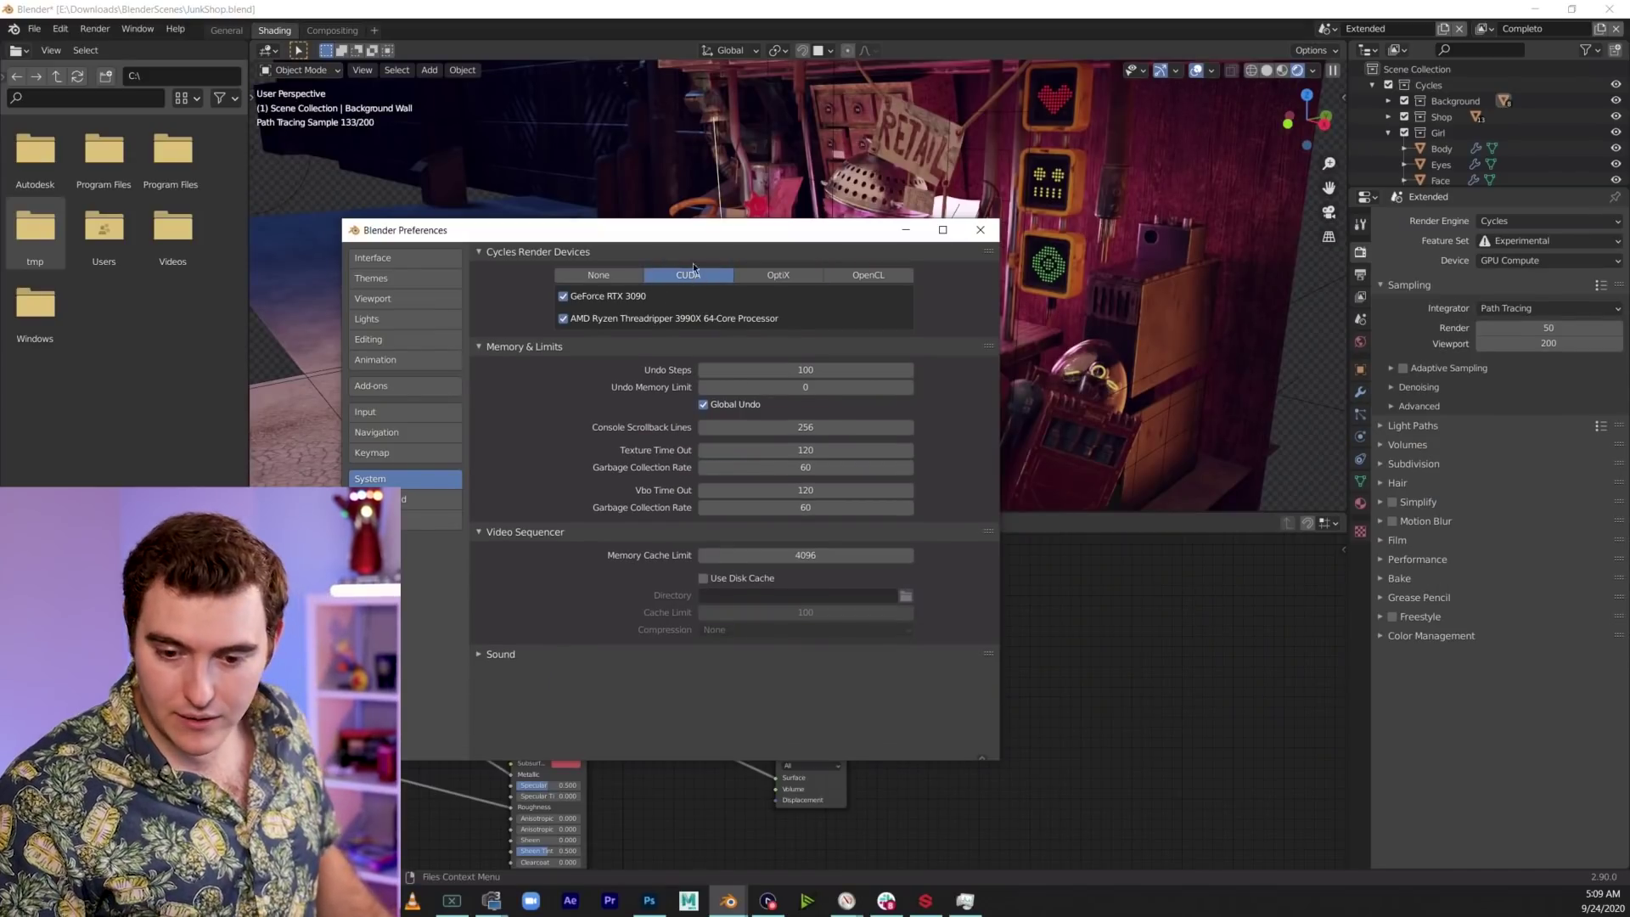
Disable the Threadripper CPU so Cycles renders on the RTX 3090 alone, then orbit toward the girl
{"action": "left_click", "coordinate": [645, 318]}
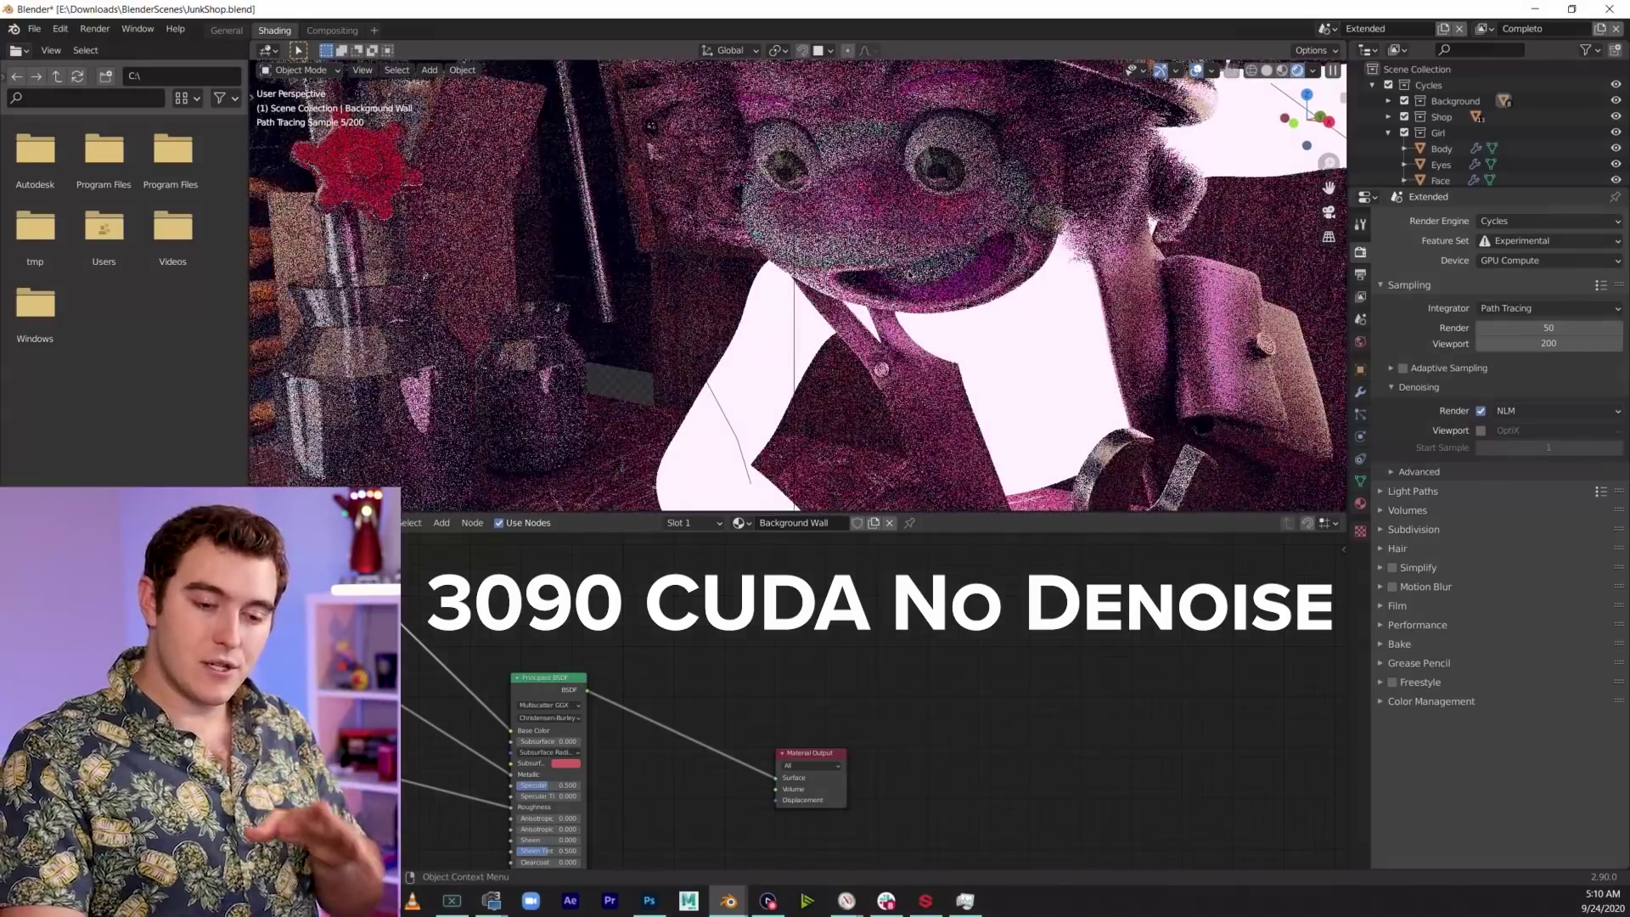
{"action": "middle_click_drag", "start_coordinate": [949, 265], "coordinate": [860, 287]}
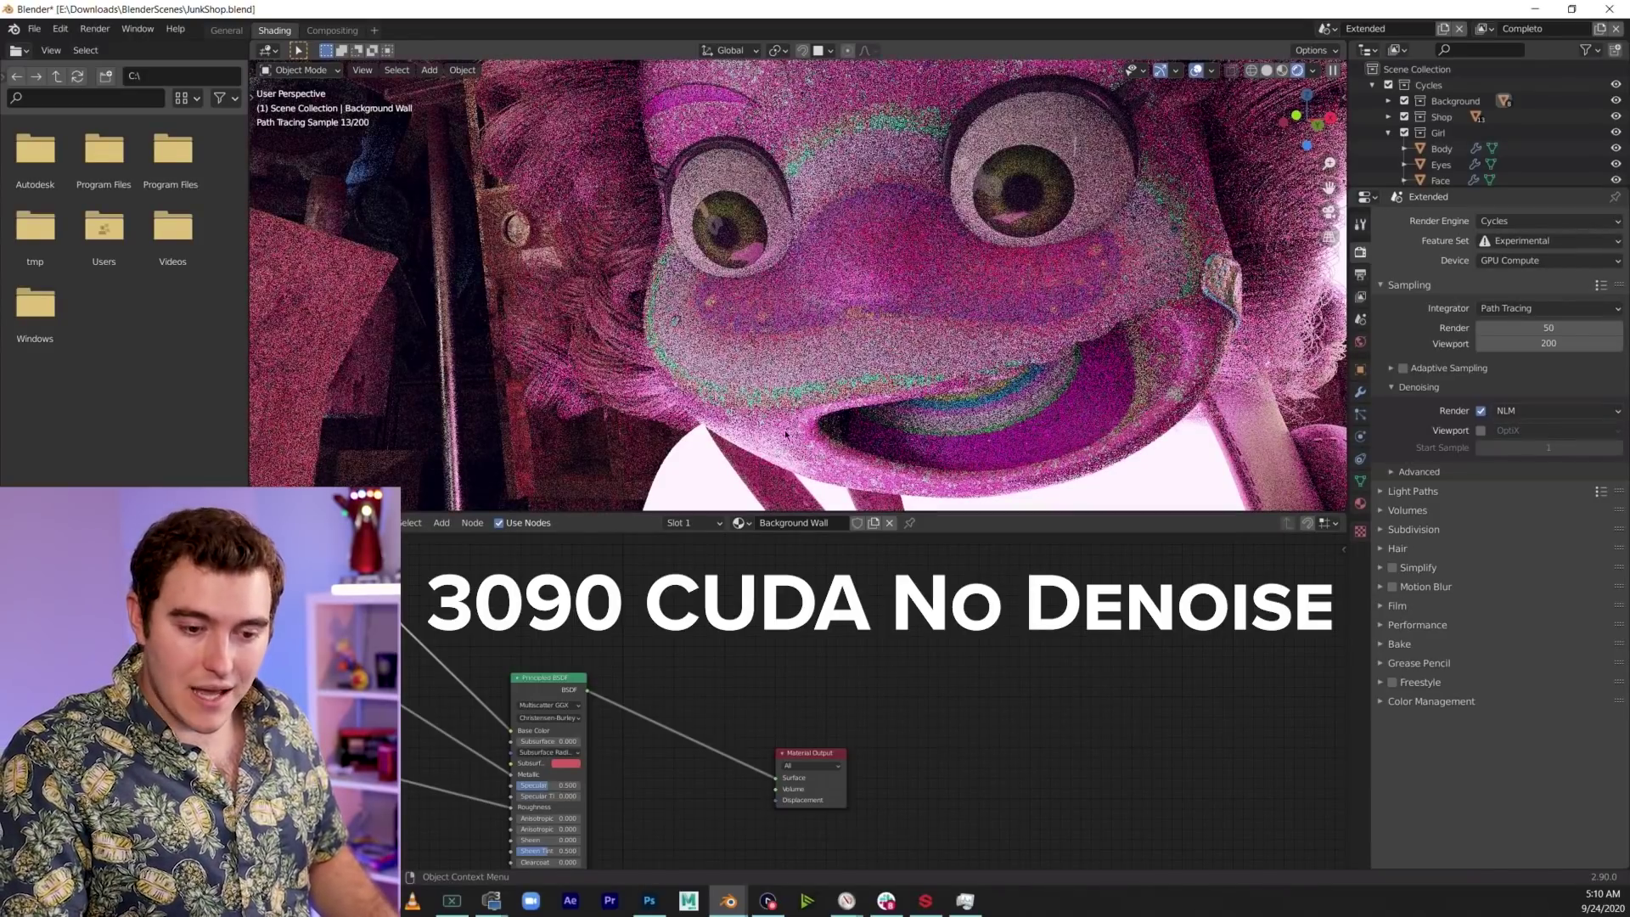
{"action": "middle_click_drag", "start_coordinate": [1002, 266], "coordinate": [1008, 306]}
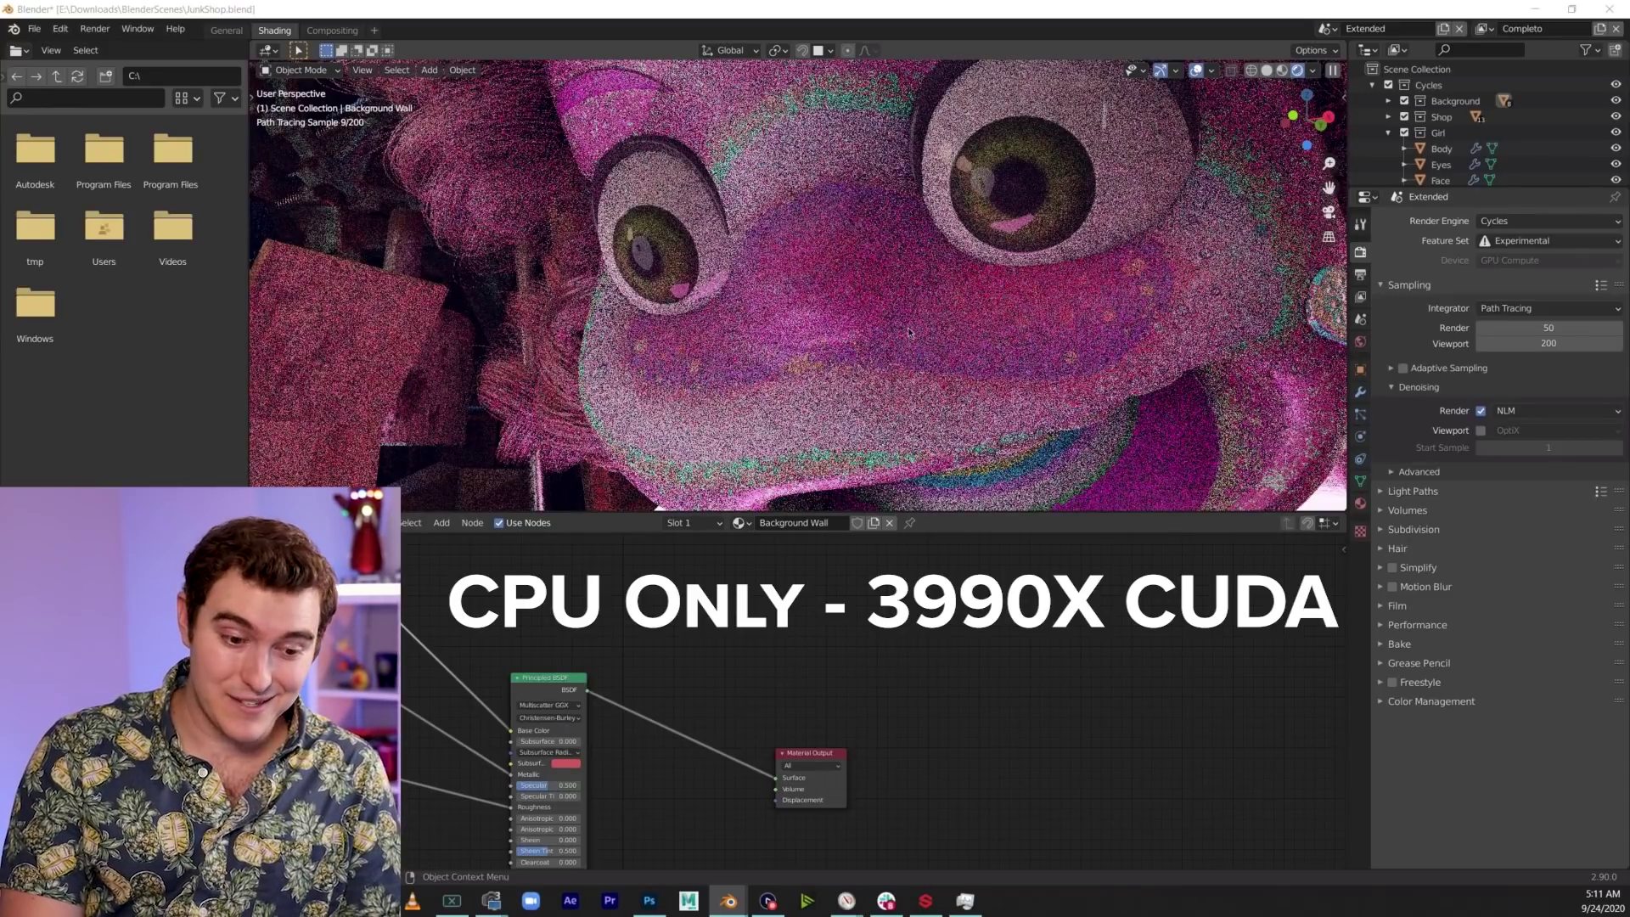
Orbit the viewport to a close-up of the girl's face and gear
{"action": "middle_click_drag", "start_coordinate": [922, 307], "coordinate": [962, 286]}
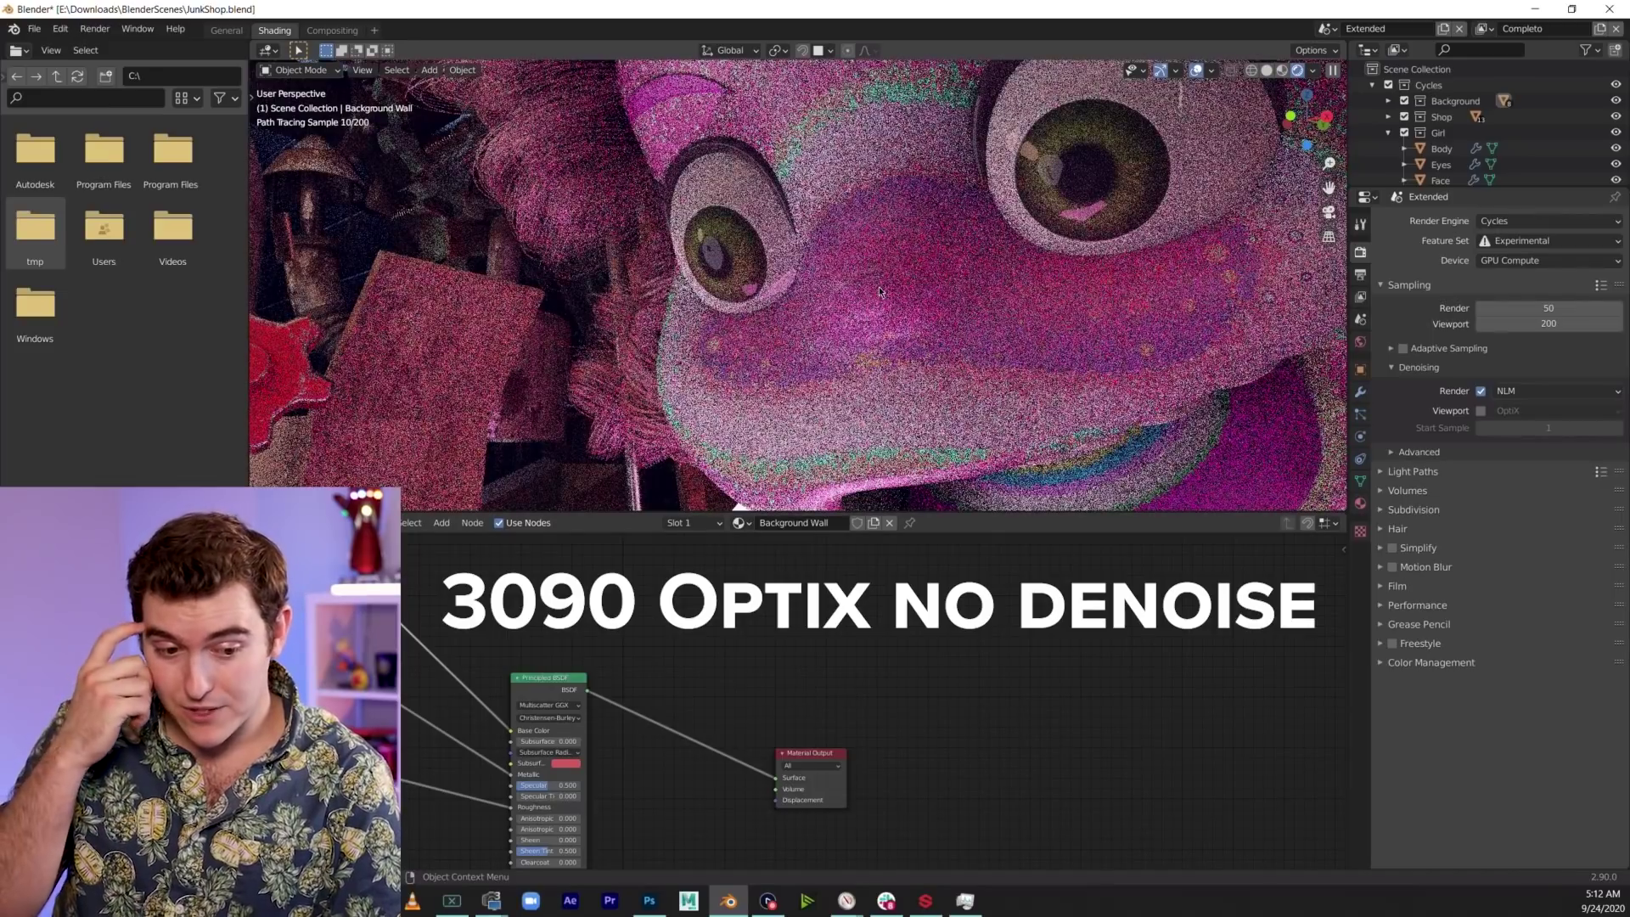
Orbit closer to the girl's face to restart and inspect the undenoised OptiX render
{"action": "middle_click_drag", "start_coordinate": [878, 287], "coordinate": [935, 328]}
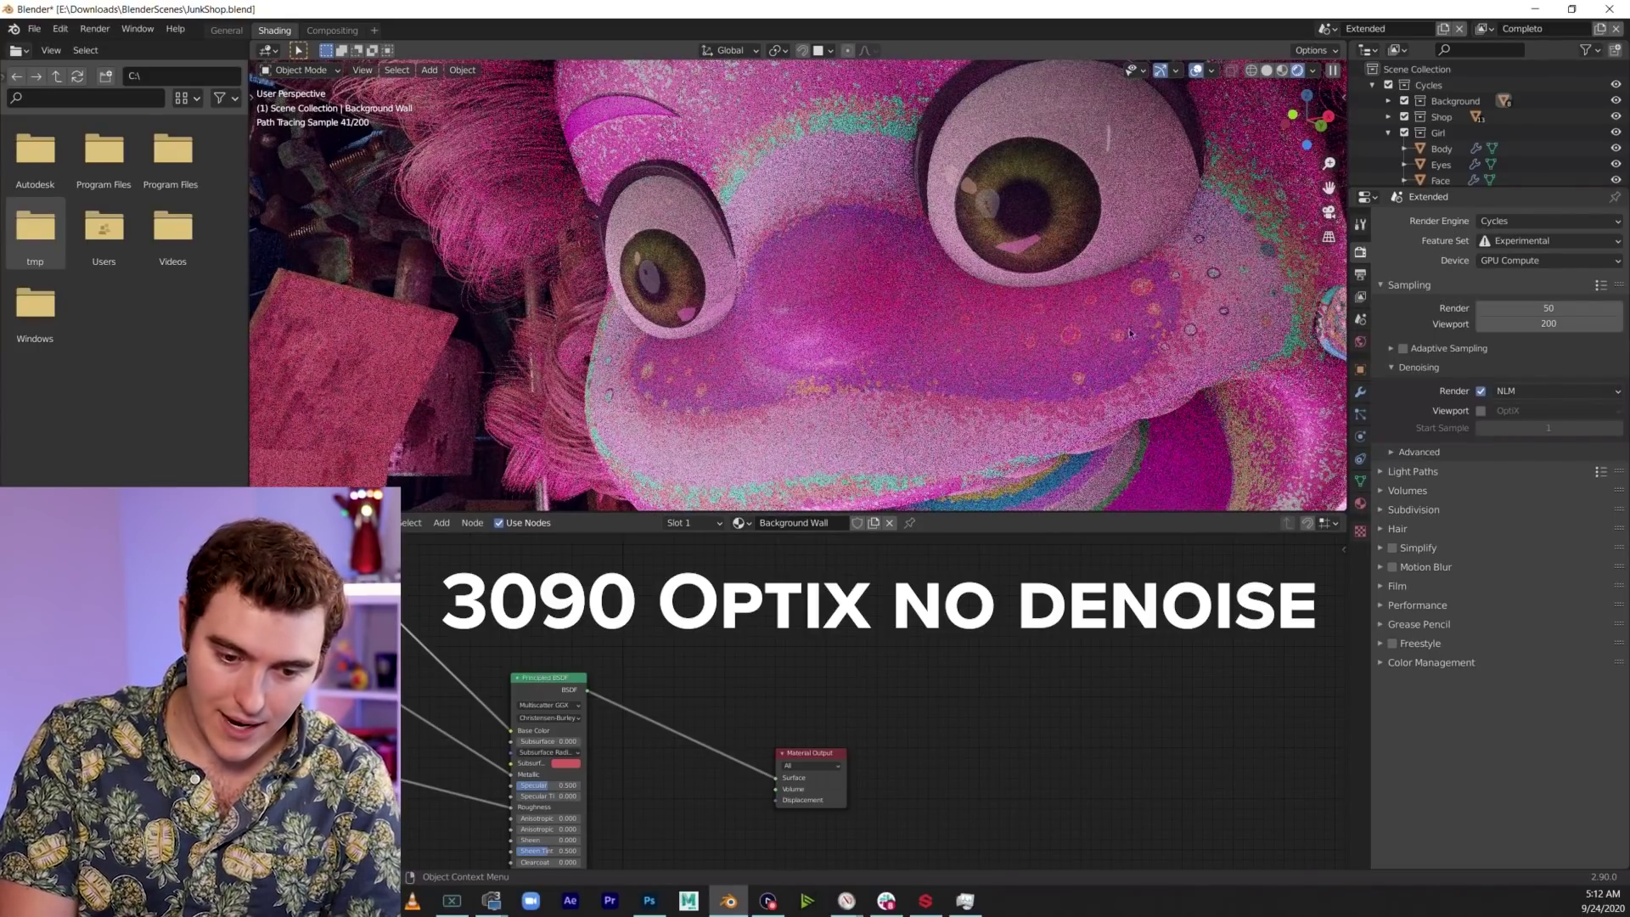
{"action": "middle_click_drag", "start_coordinate": [686, 354], "coordinate": [646, 340]}
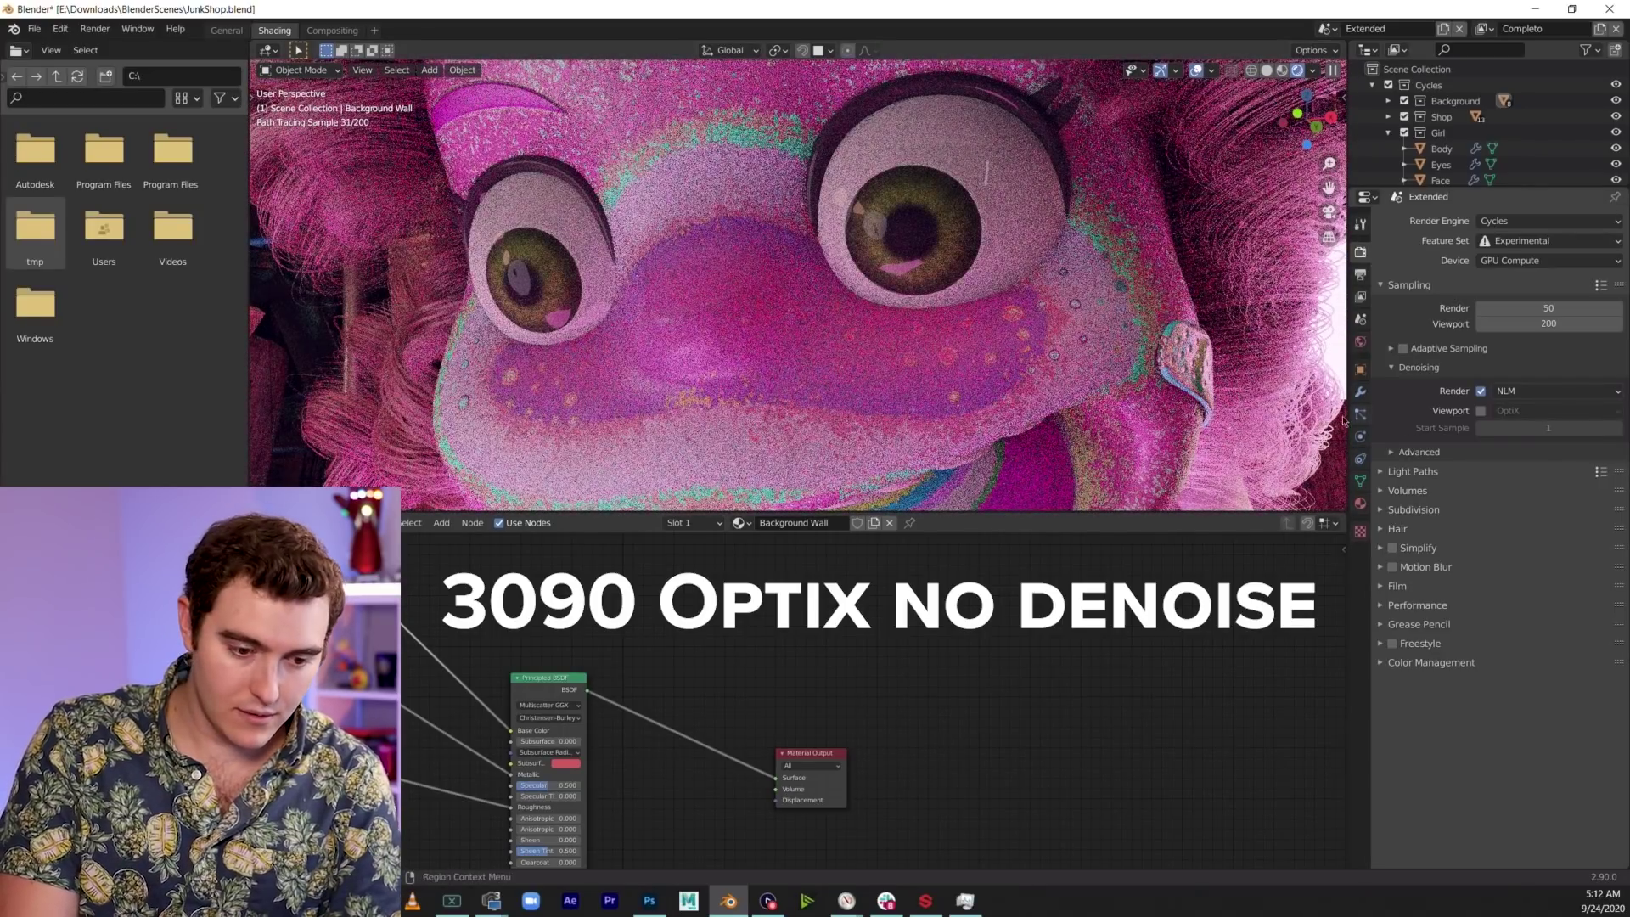
Enable OptiX viewport denoising and move the view in close on the girl's face
{"action": "left_click", "coordinate": [1481, 412]}
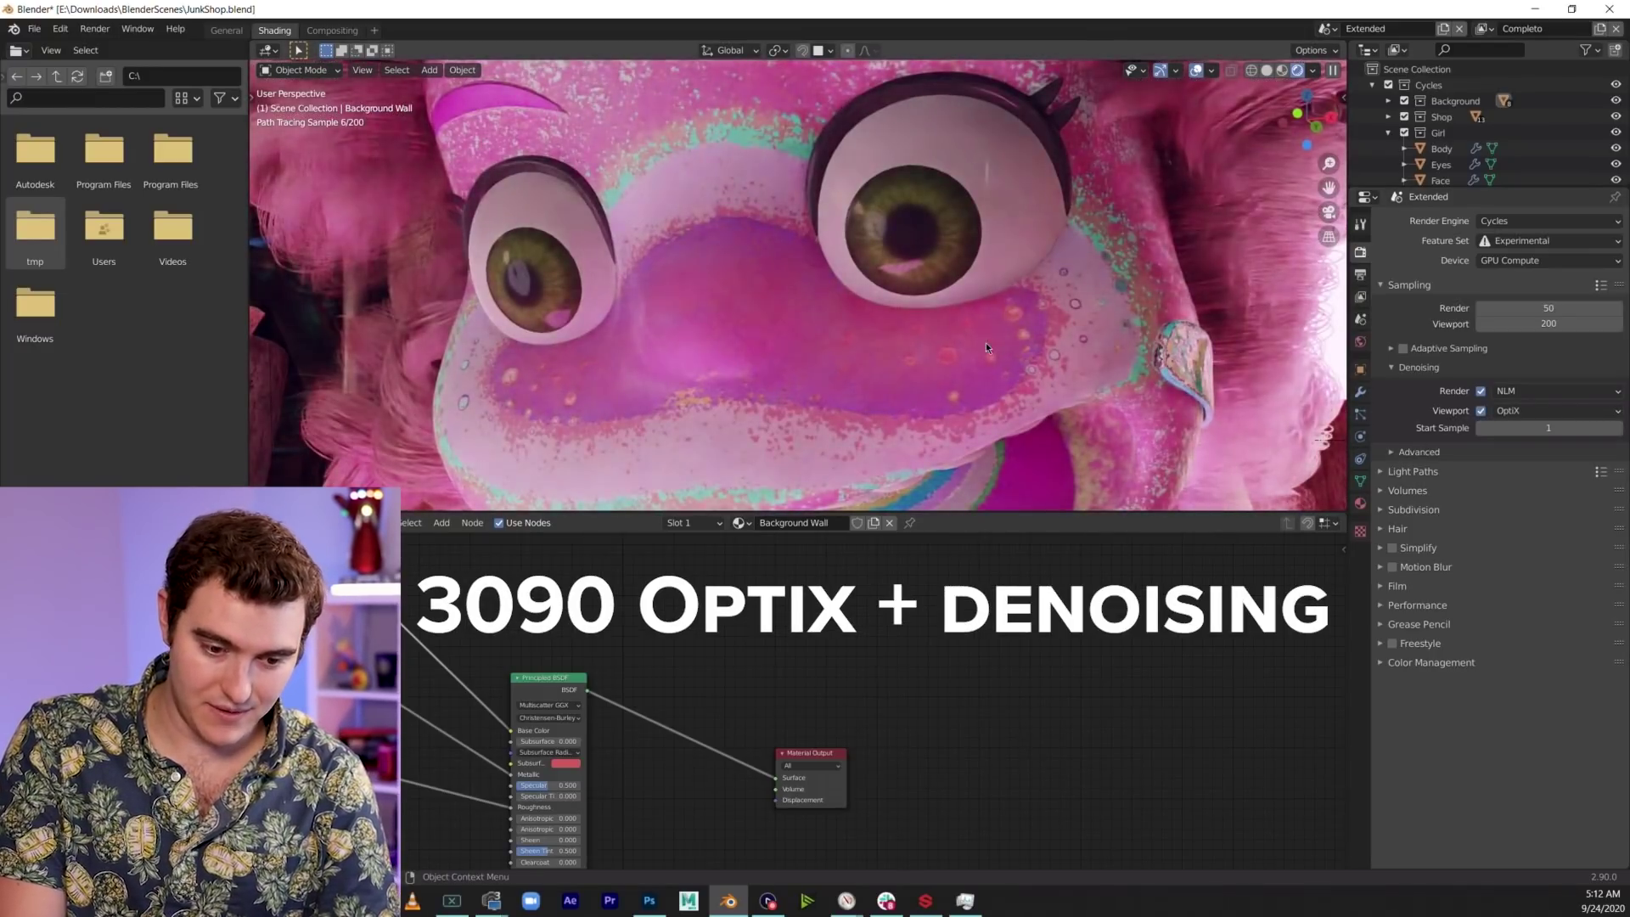
{"action": "middle_click_drag", "start_coordinate": [908, 337], "coordinate": [935, 328]}
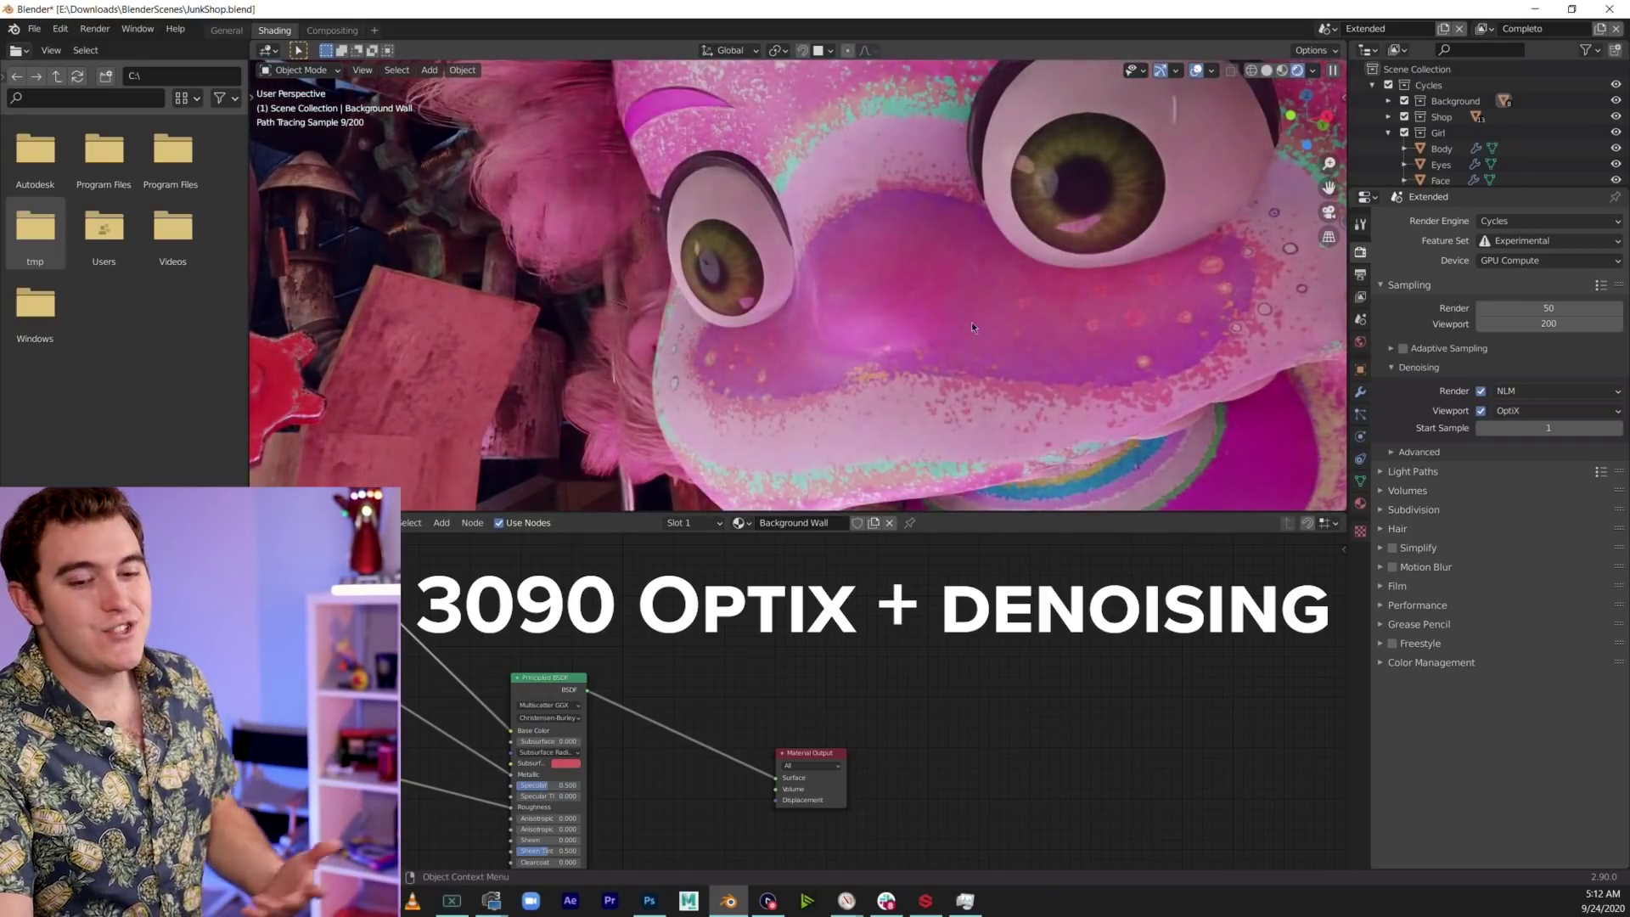
{"action": "middle_click_drag", "start_coordinate": [1002, 292], "coordinate": [1002, 306]}
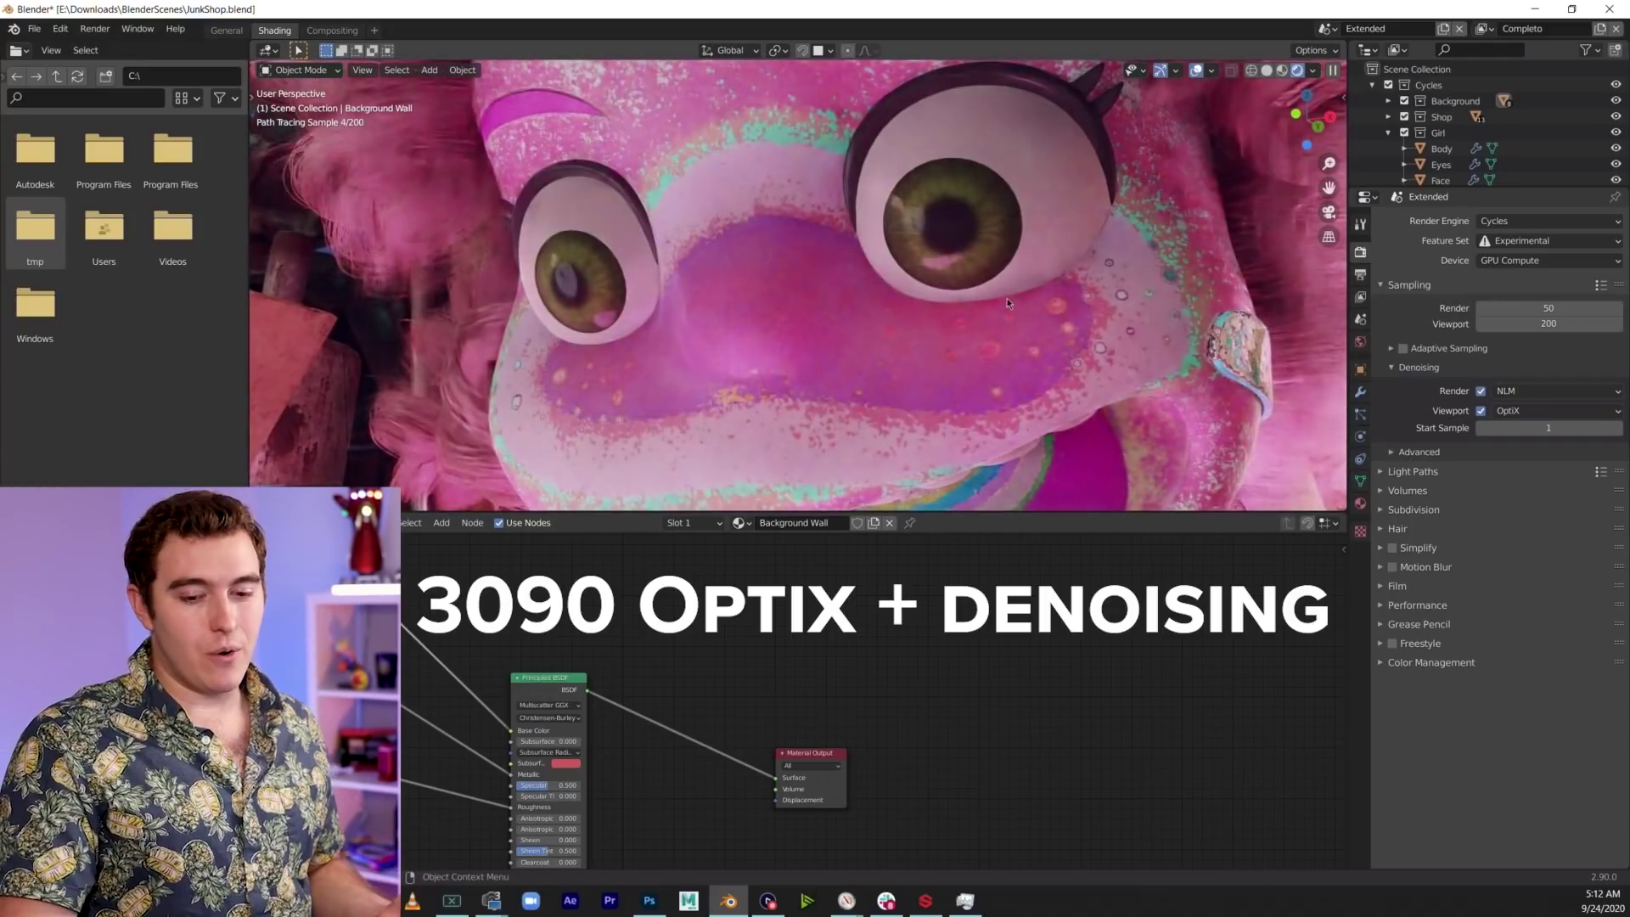
{"action": "mouse_move", "coordinate": [976, 294]}
{"action": "middle_mouse_down"}
{"action": "mouse_move", "coordinate": [1043, 312]}
{"action": "mouse_move", "coordinate": [990, 311]}
{"action": "middle_mouse_up"}
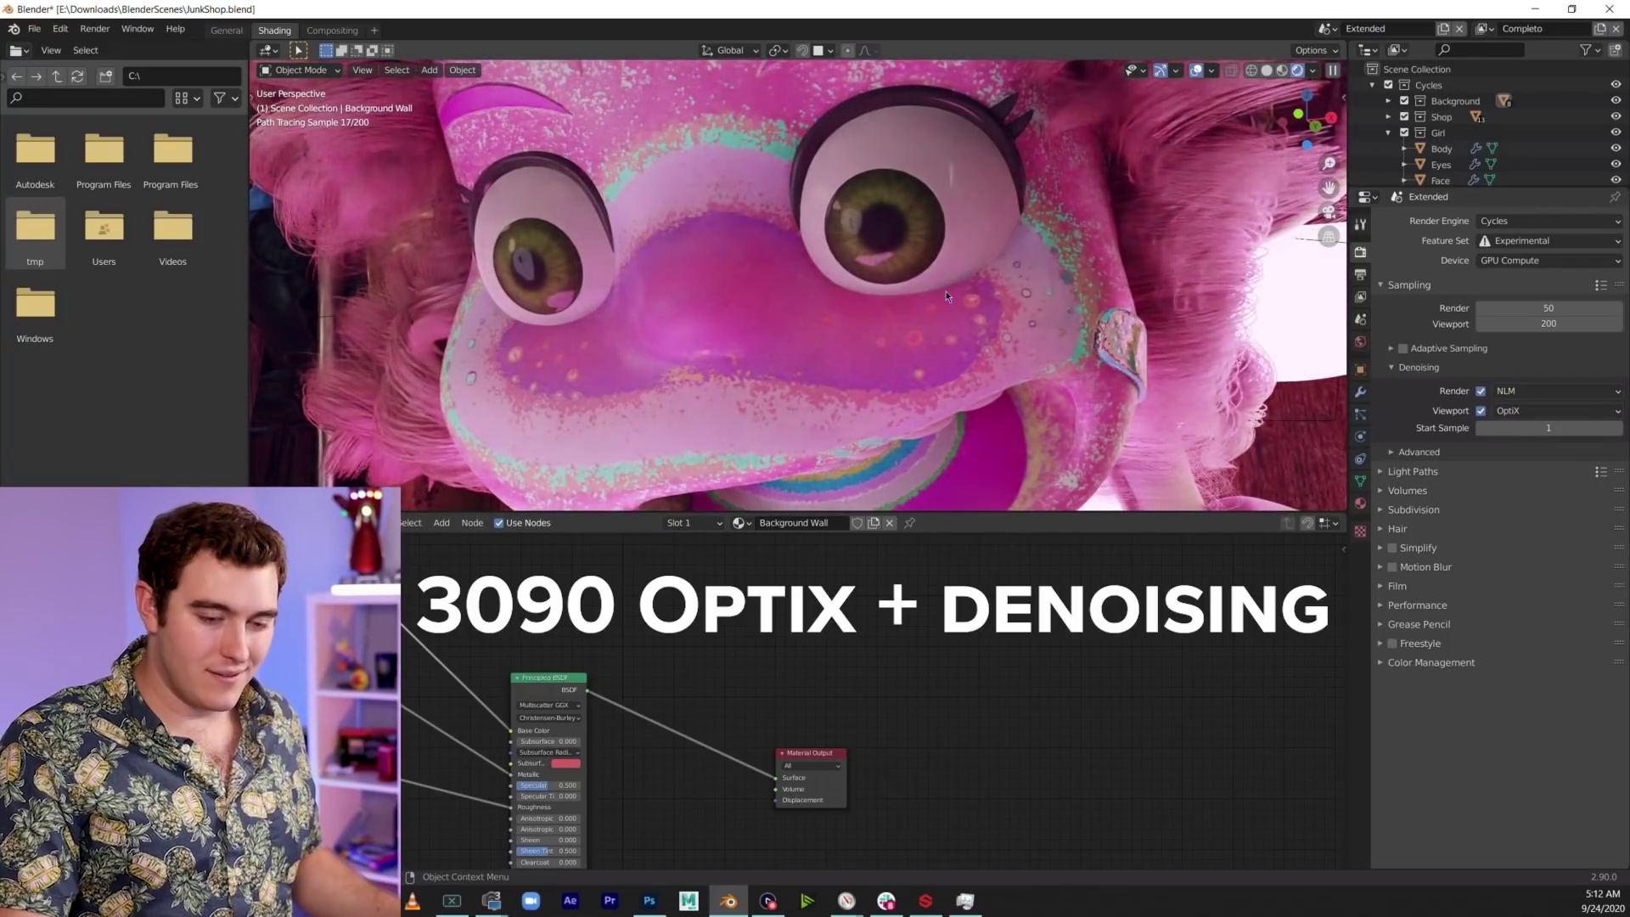
Pull back to the whole shop and orbit over the girl, robot and traffic lights
{"action": "scroll", "coordinate": [946, 296], "scroll_direction": "down", "scroll_amount": 5}
{"action": "middle_click_drag", "start_coordinate": [919, 297], "coordinate": [866, 348]}
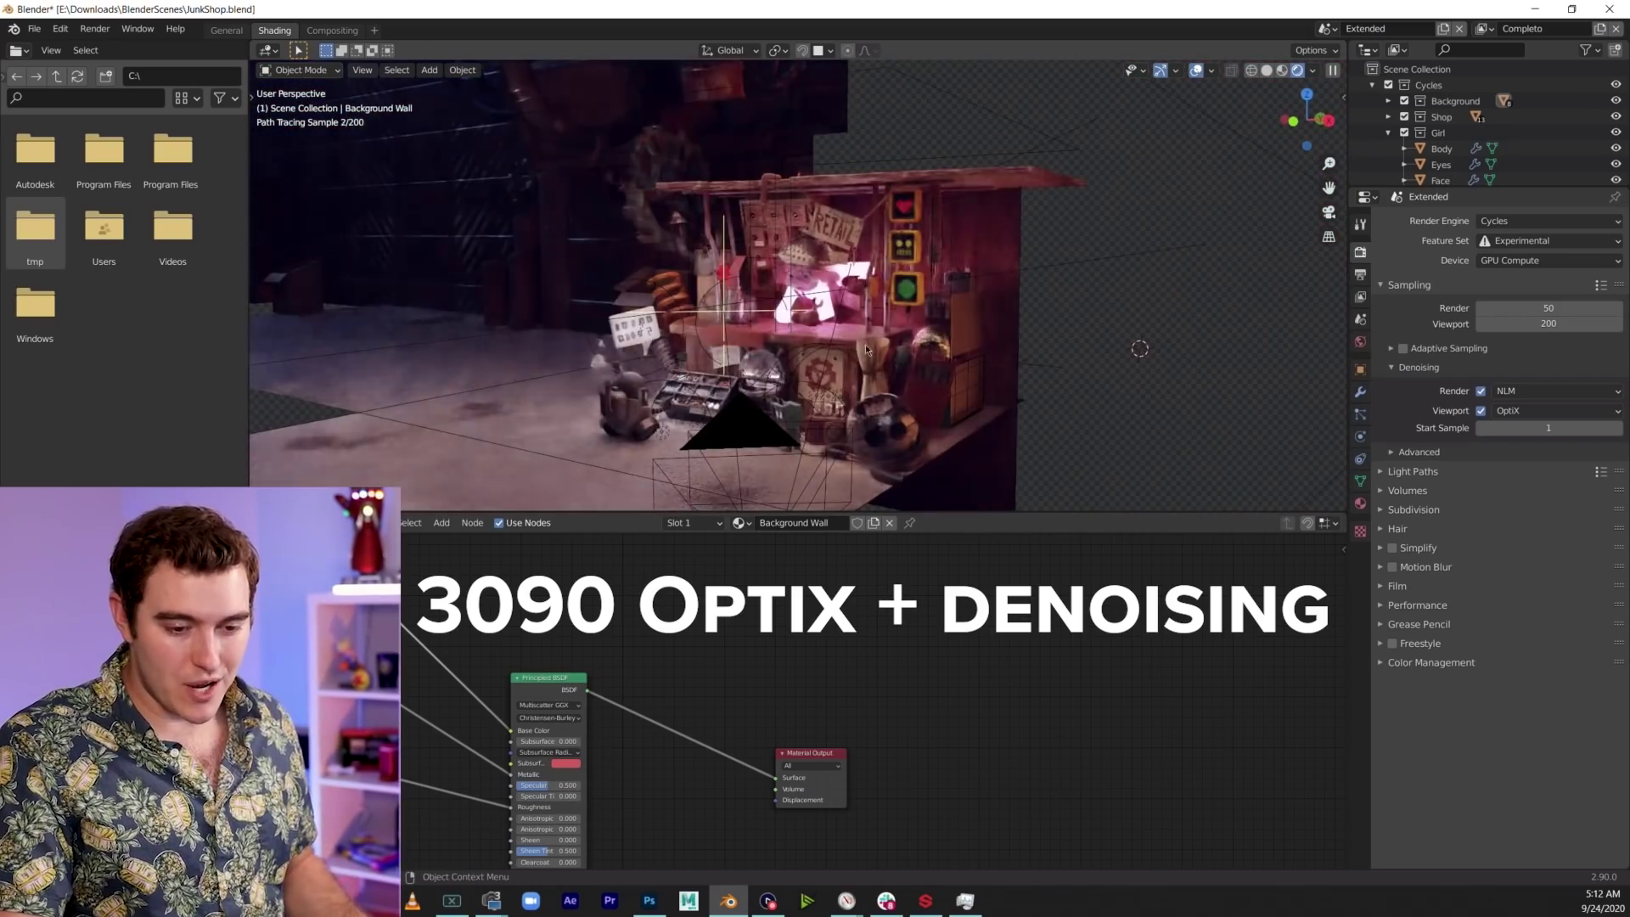
{"action": "scroll", "coordinate": [868, 348], "scroll_direction": "up", "scroll_amount": 5}
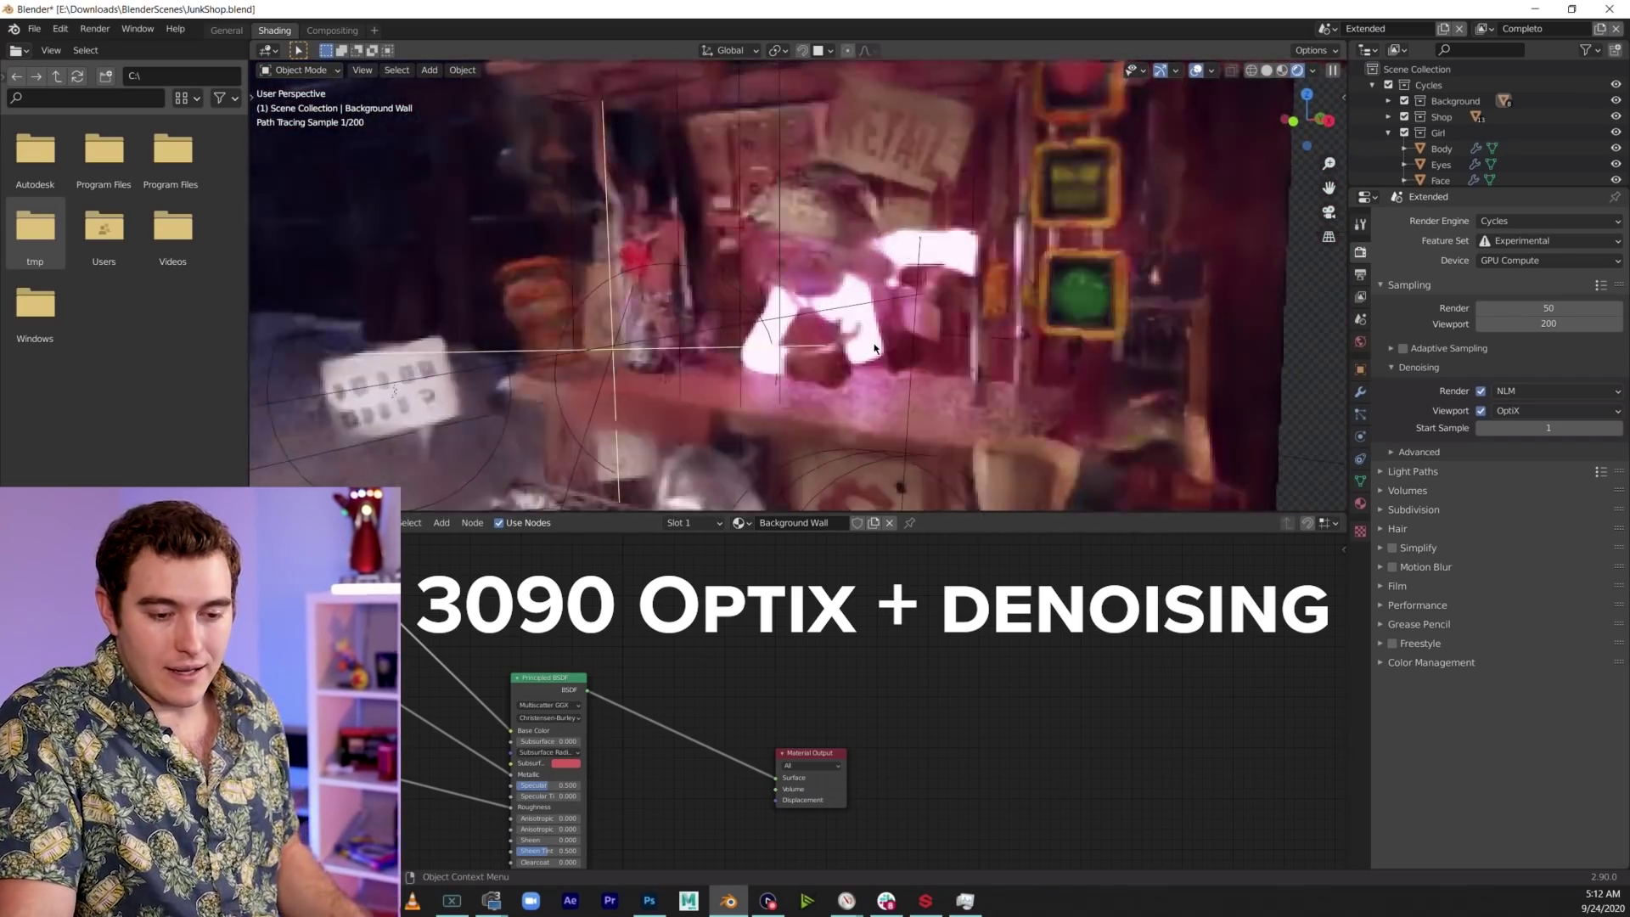
{"action": "mouse_move", "coordinate": [875, 348]}
{"action": "middle_mouse_down"}
{"action": "mouse_move", "coordinate": [756, 395]}
{"action": "mouse_move", "coordinate": [830, 365]}
{"action": "middle_mouse_up"}
{"action": "scroll", "coordinate": [753, 394], "scroll_direction": "down", "scroll_amount": 3}
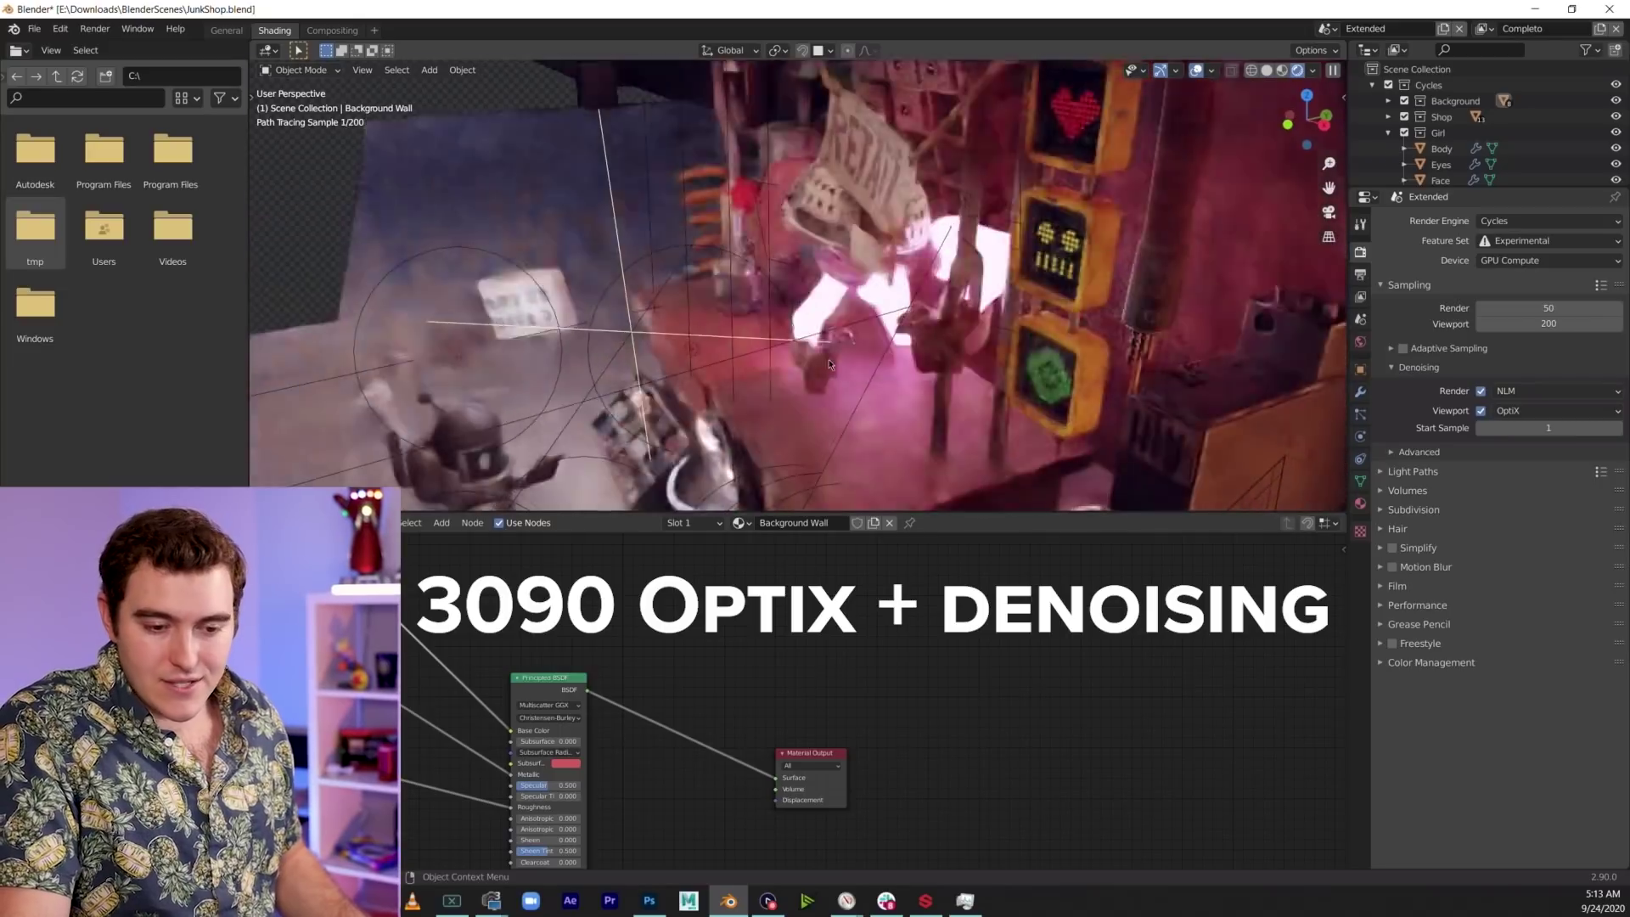
{"action": "scroll", "coordinate": [787, 351], "scroll_direction": "up", "scroll_amount": 5}
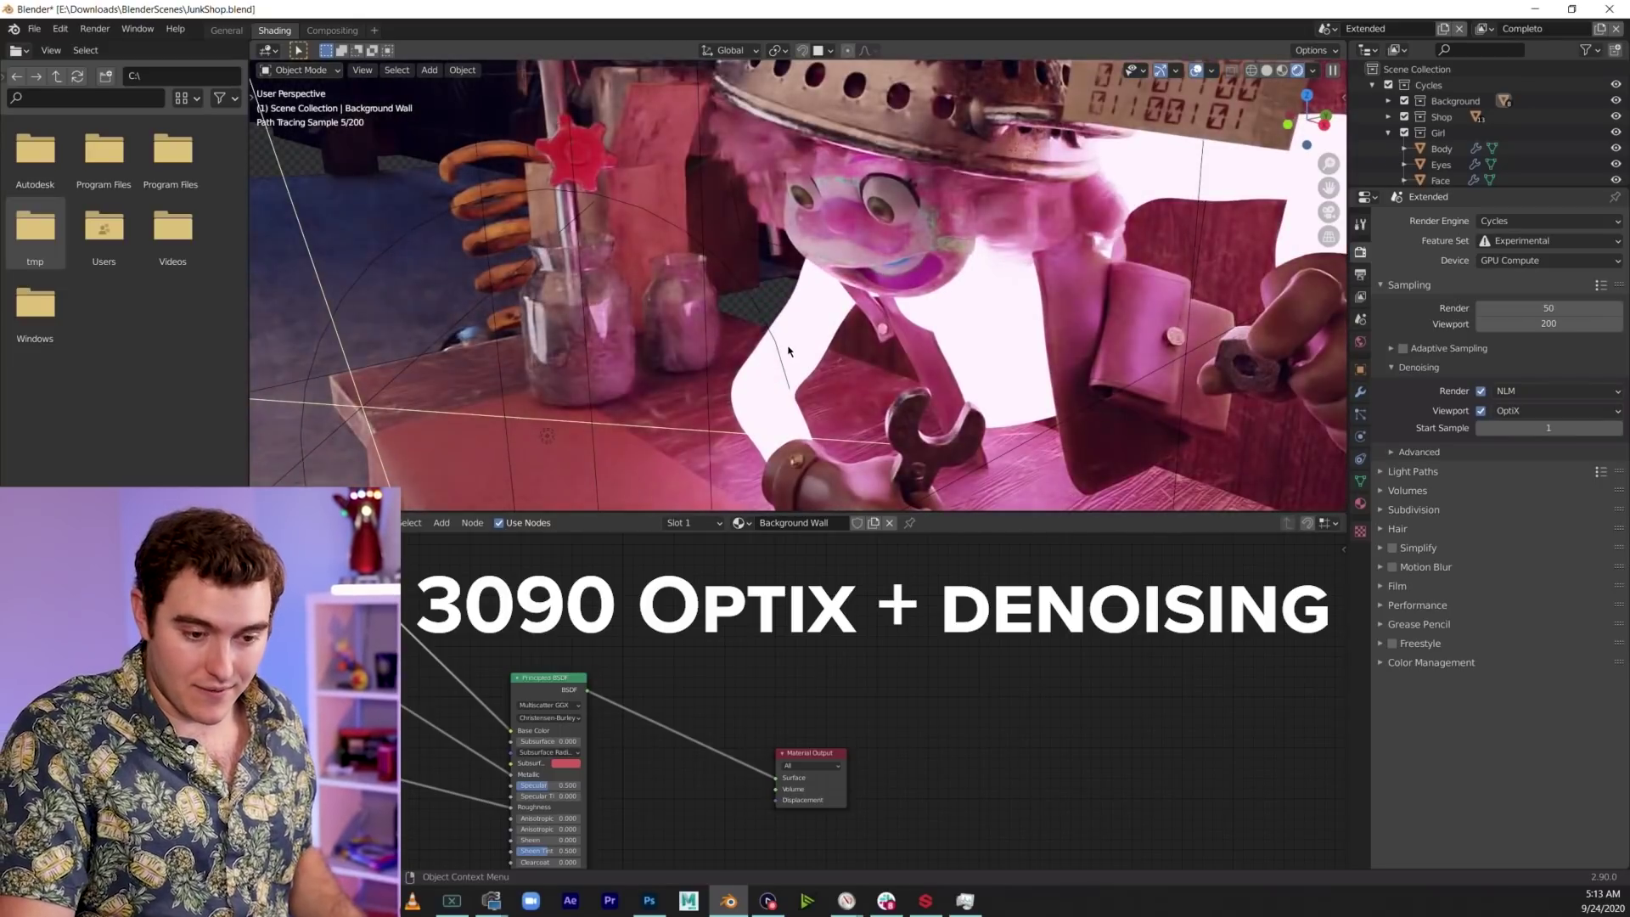
{"action": "scroll", "coordinate": [788, 350], "scroll_direction": "up", "scroll_amount": 3}
Pan toward the jars, then orbit back and zoom toward the girl's face
{"action": "middle_click_drag", "start_coordinate": [689, 330], "coordinate": [607, 356]}
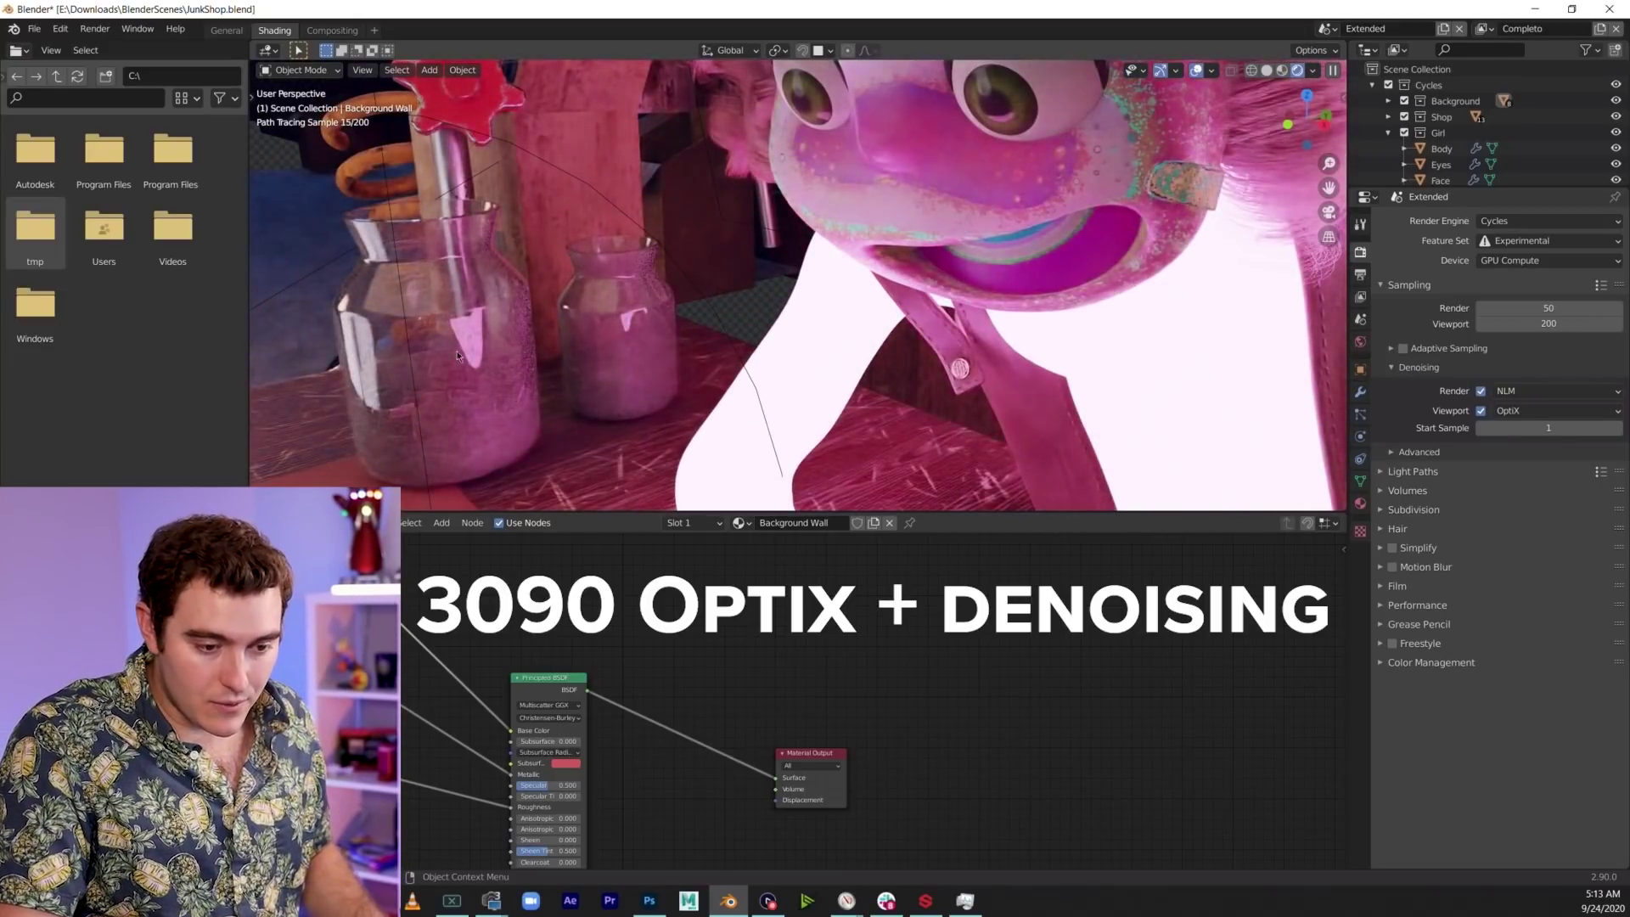
{"action": "mouse_move", "coordinate": [1071, 228]}
{"action": "middle_mouse_down"}
{"action": "mouse_move", "coordinate": [961, 298]}
{"action": "mouse_move", "coordinate": [974, 207]}
{"action": "mouse_move", "coordinate": [1002, 218]}
{"action": "mouse_move", "coordinate": [1098, 176]}
{"action": "middle_mouse_up"}
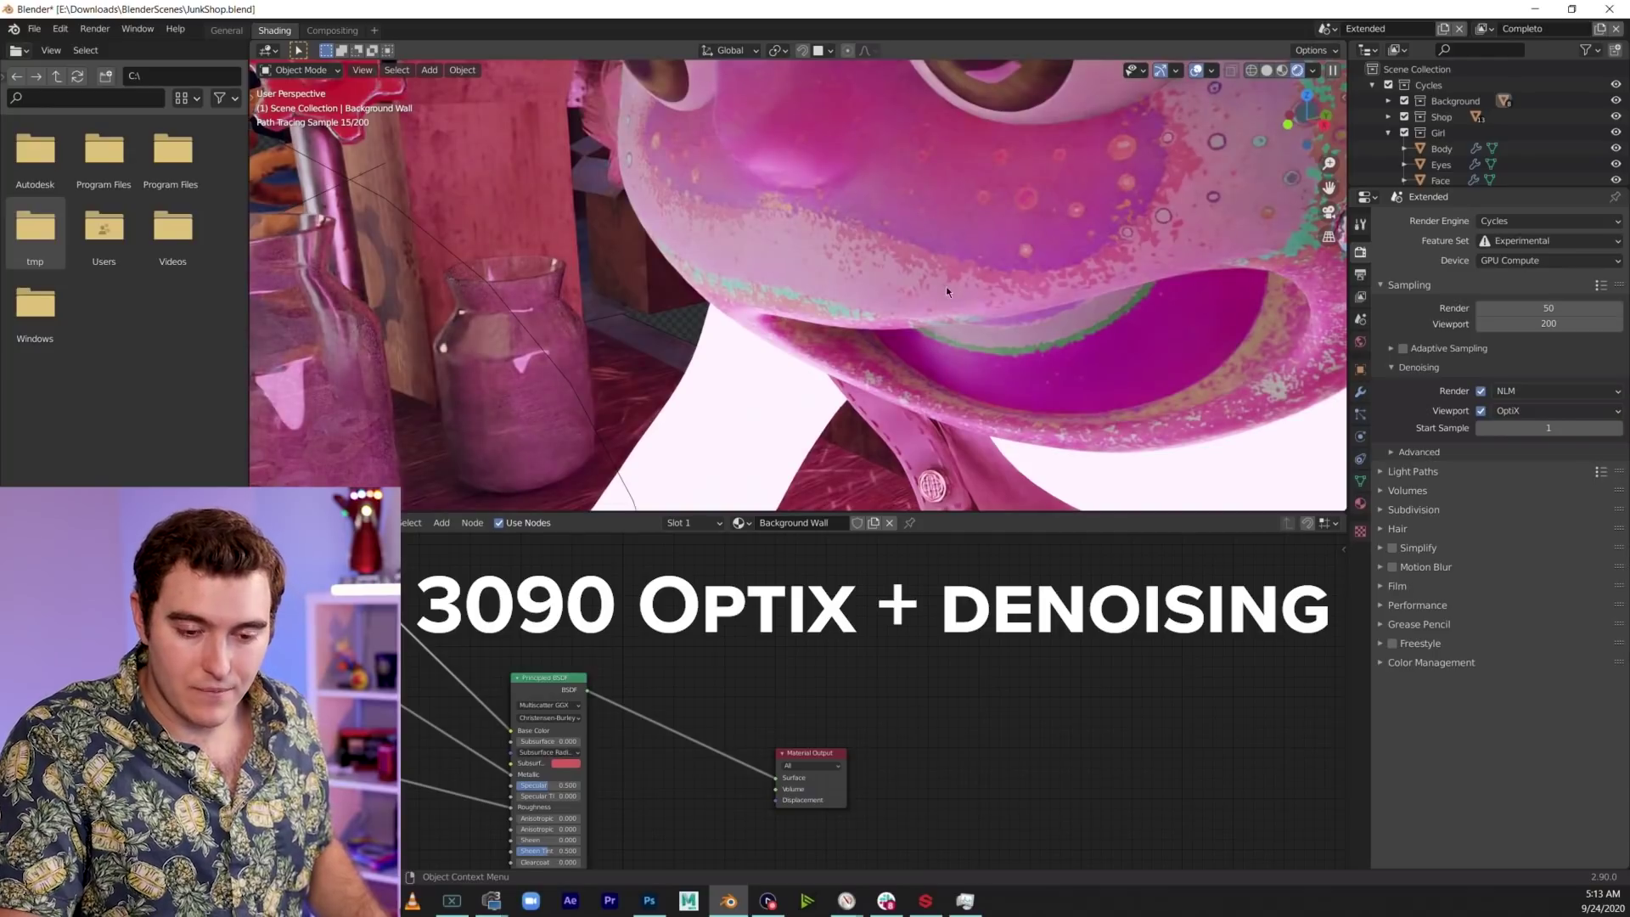
{"action": "scroll", "coordinate": [968, 271], "scroll_direction": "down", "scroll_amount": 6}
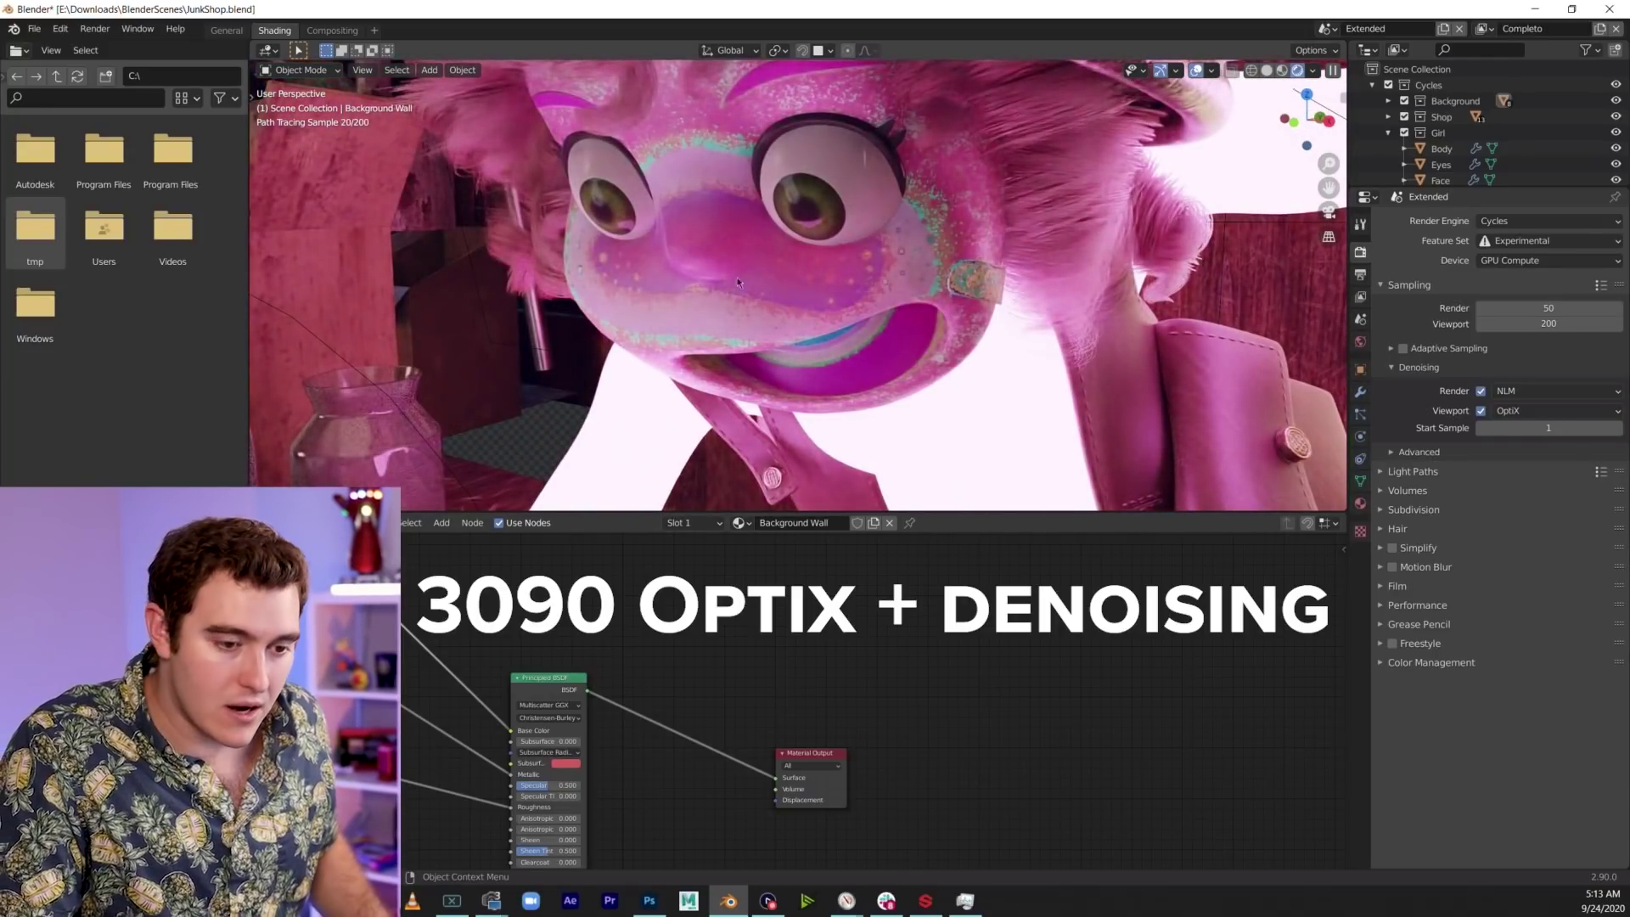
{"action": "scroll", "coordinate": [684, 242], "scroll_direction": "down", "scroll_amount": 6}
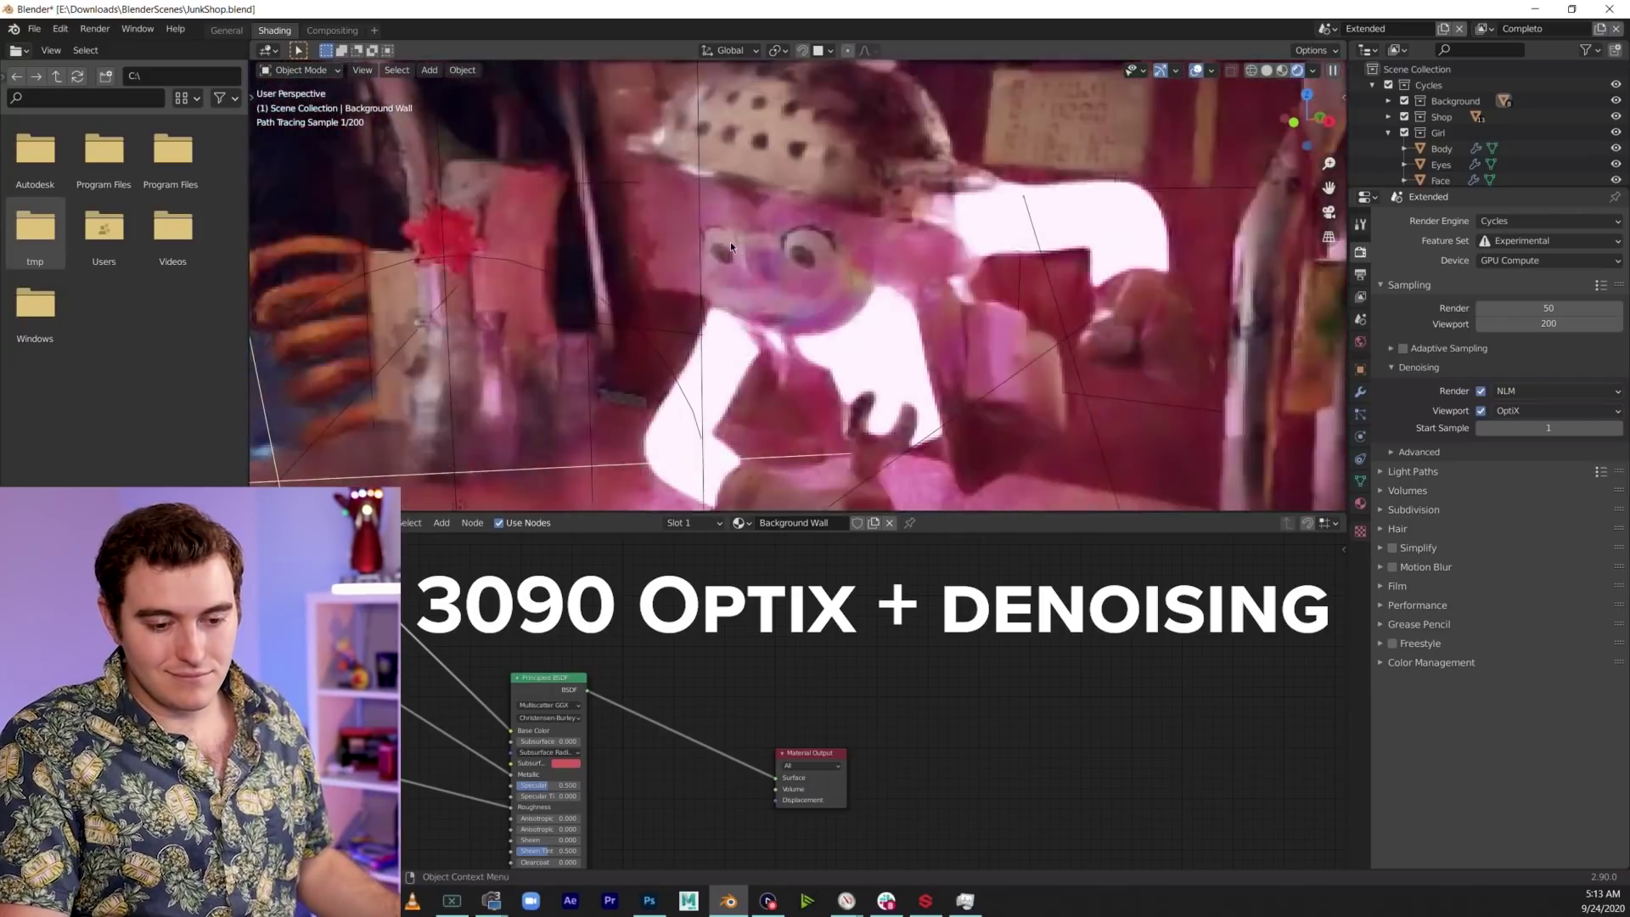
{"action": "scroll", "coordinate": [735, 243], "scroll_direction": "down", "scroll_amount": 6}
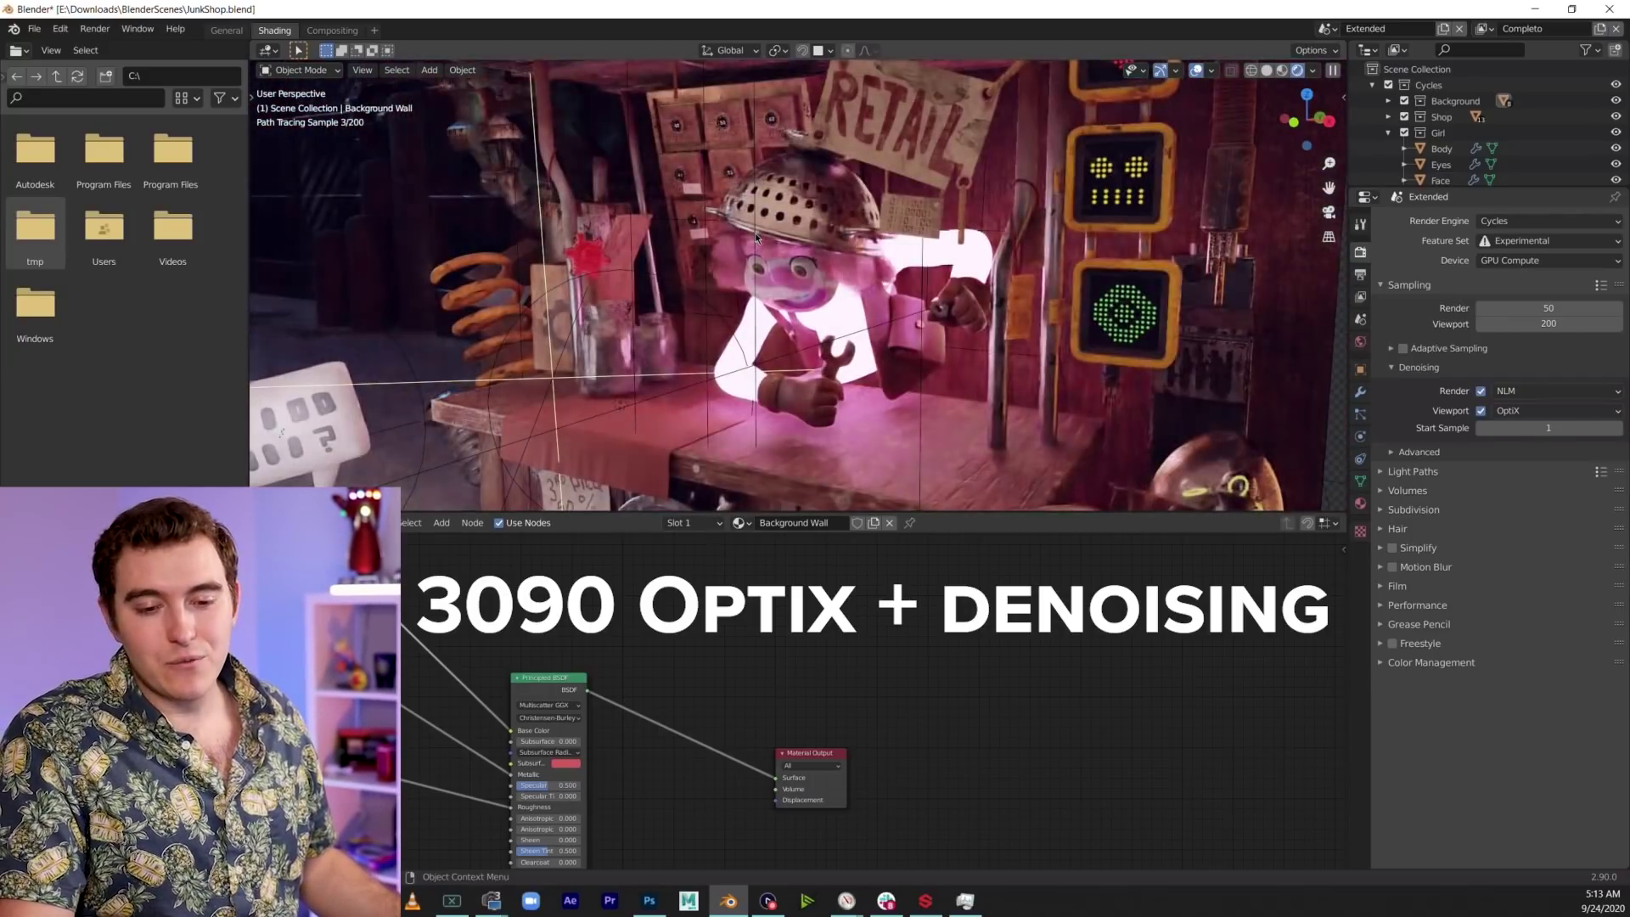